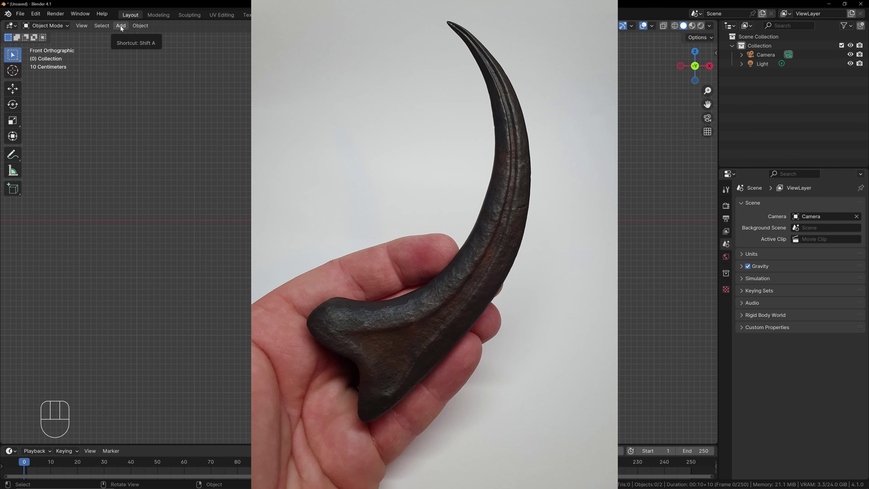
Step: Add the raptor claw photo ending in "rc_CC.jpg" from the RaptorClawSculpt Ref folder as a reference image
click(120, 24)
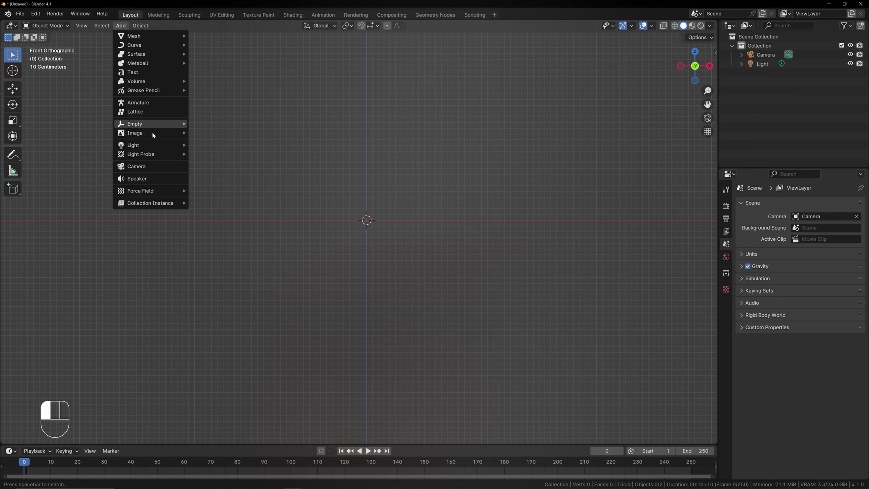
mouse_move(137, 125)
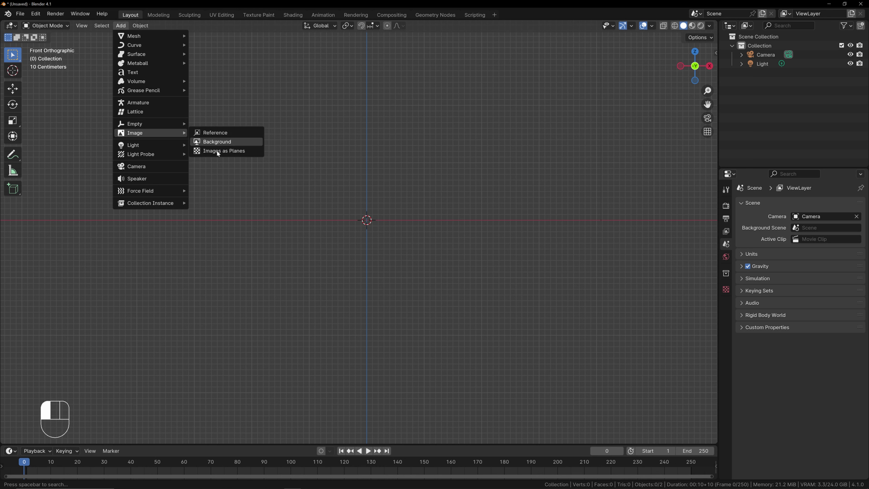
click(212, 132)
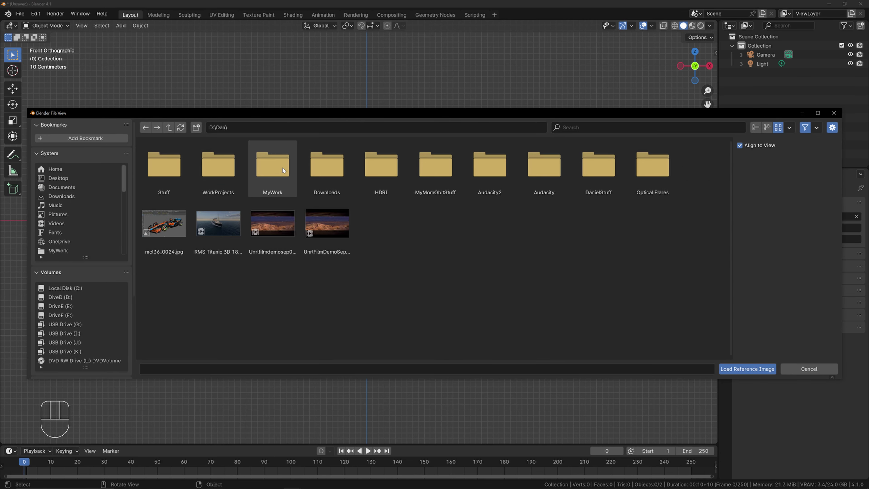
double_click(272, 168)
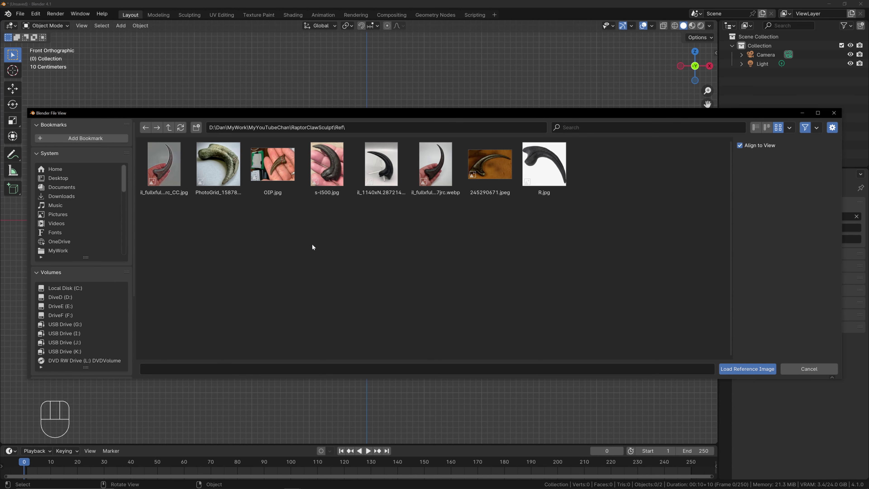
double_click(166, 162)
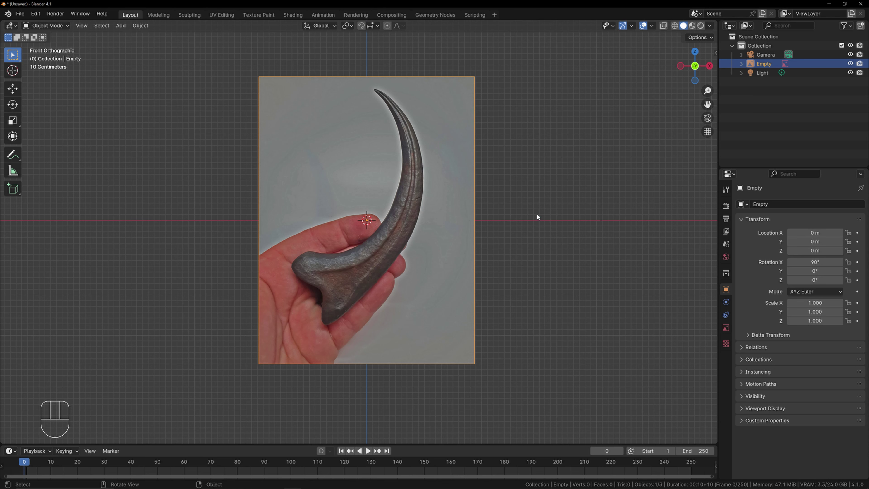
Step: Mirror the reference image horizontally by scaling it -1 along the X axis
key(s)
key(x)
key(minus)
key(1)
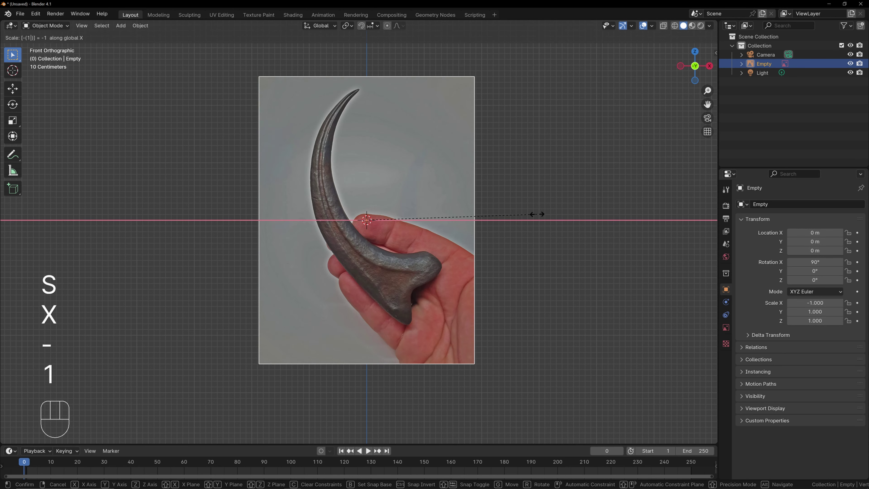
key(Return)
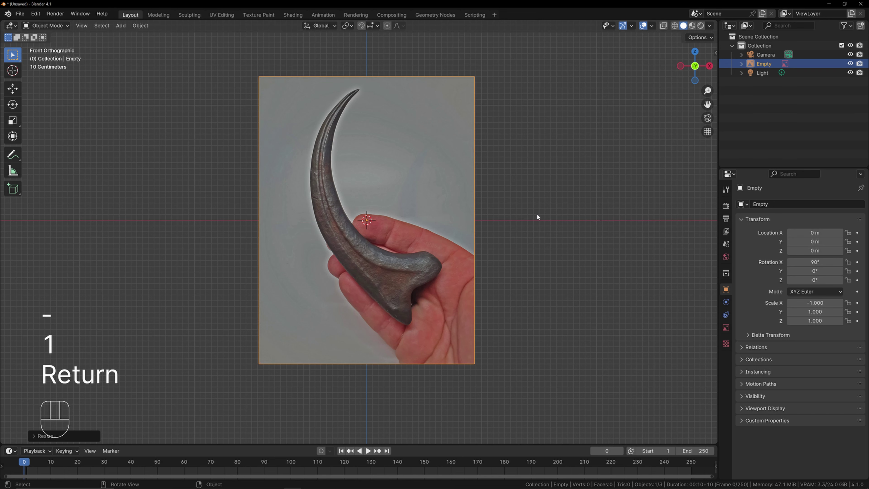
Step: Rotate the reference image about 149° in the front view so the claw tip points downward
key(r)
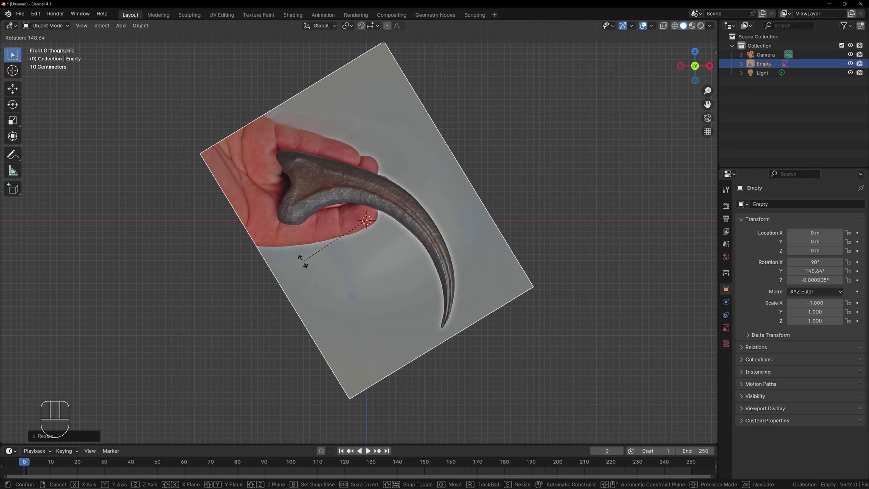
click(302, 261)
shift+middle_drag(551, 174, 518, 188)
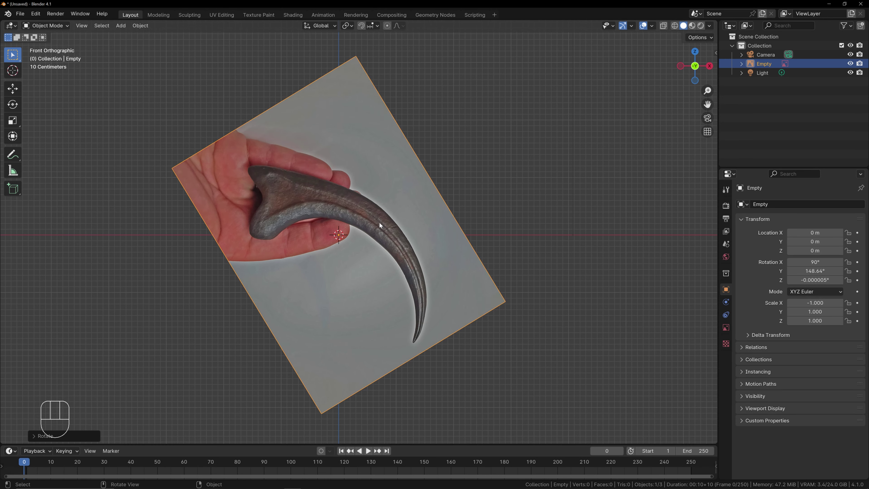
Step: Create a collection named RefPic under the Scene Collection and move the reference image empty into it
click(759, 36)
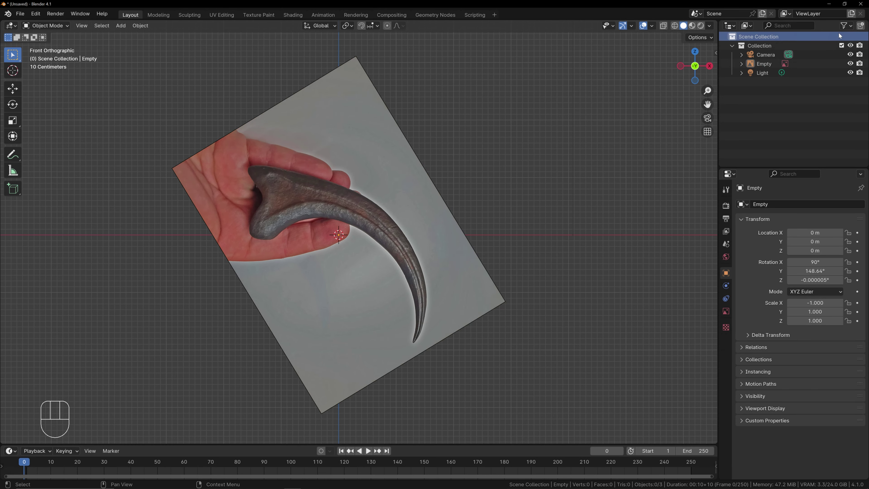
click(861, 26)
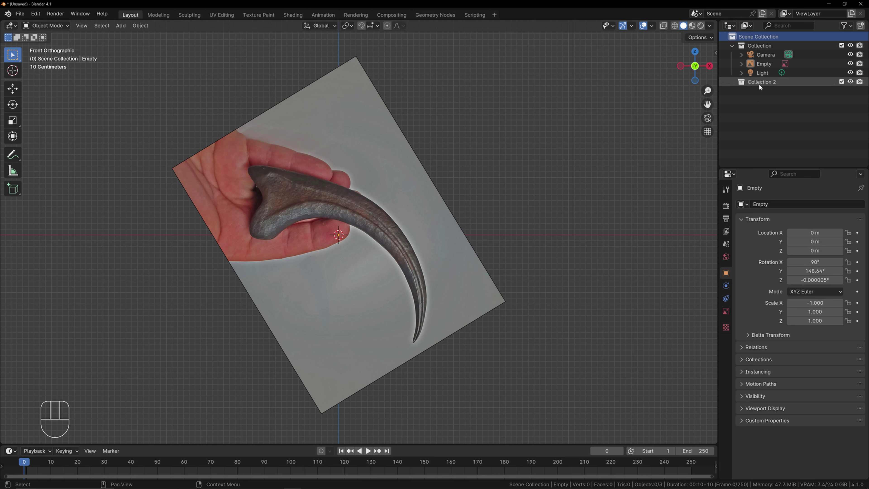
double_click(761, 83)
text(Ref)
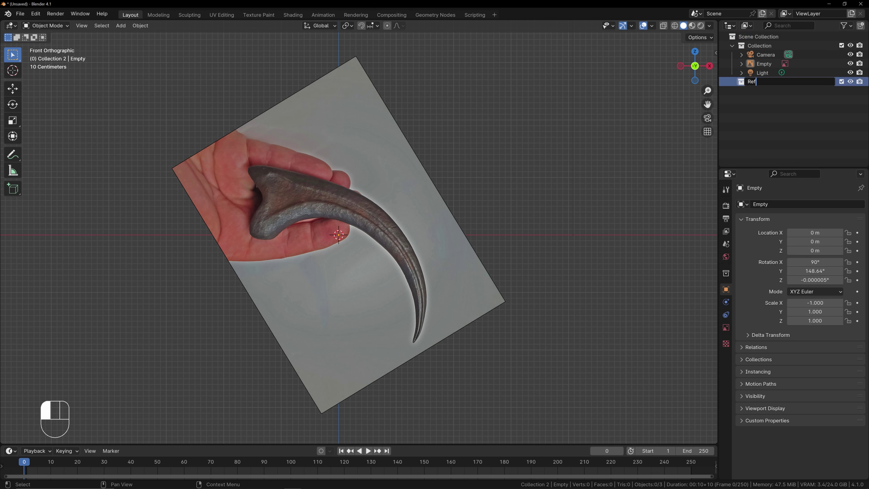
text(Pic)
key(Return)
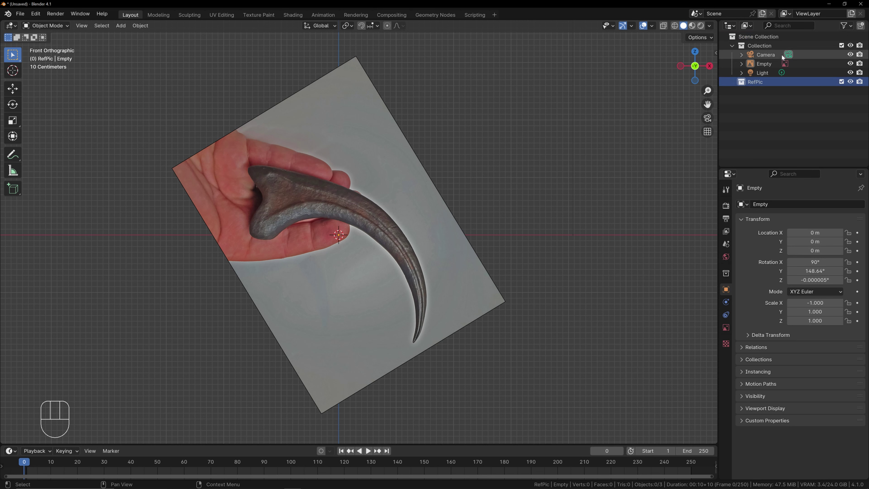
click(763, 64)
drag(763, 65, 753, 81)
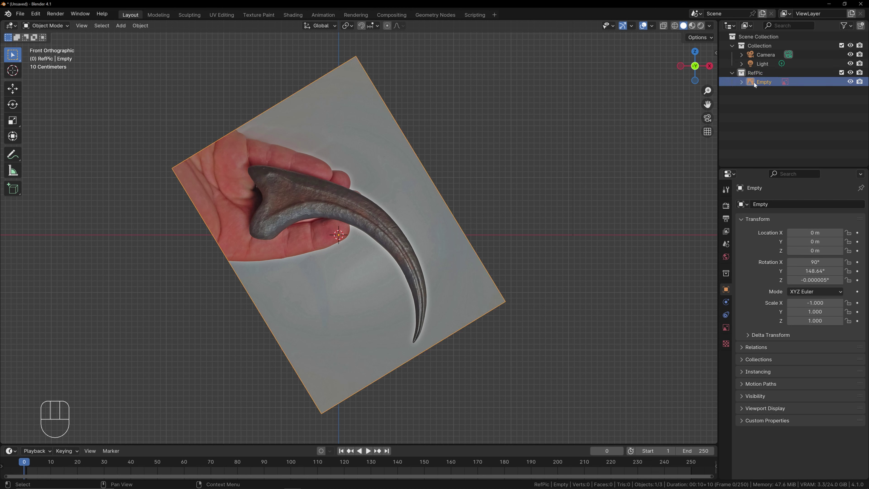
Step: Create another collection named RaptorClaw directly under the Scene Collection
click(757, 37)
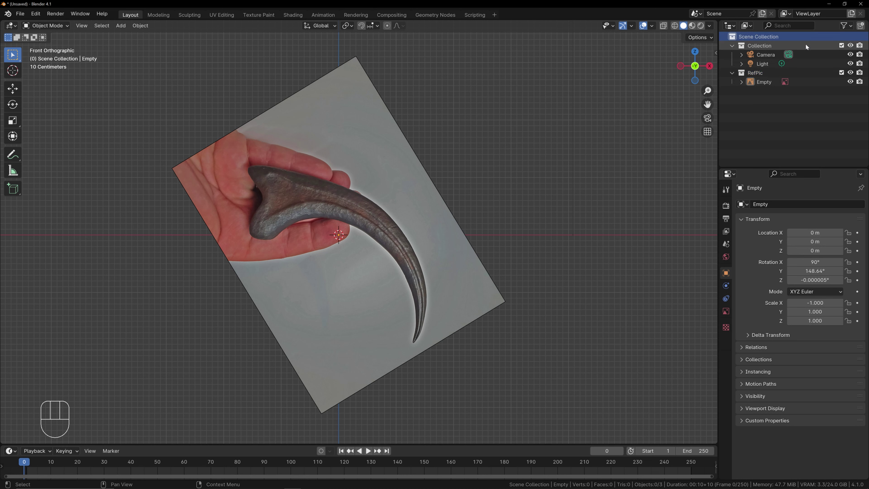
click(860, 25)
double_click(802, 90)
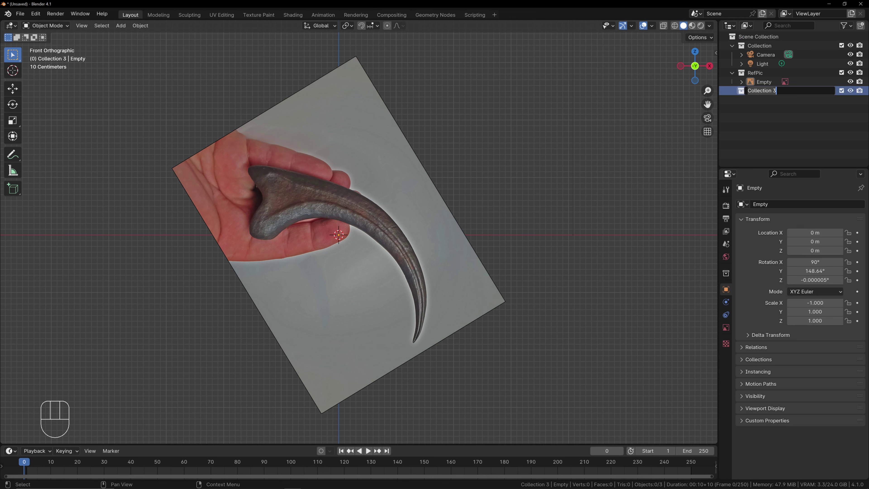
text(RaptorClaw)
key(Return)
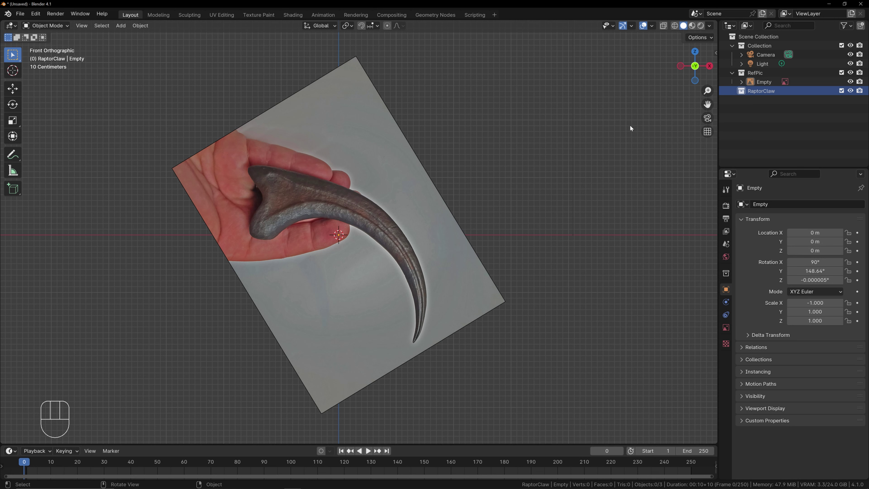
Step: Enable opacity on the reference image empty and lower it to about 0.47
click(393, 291)
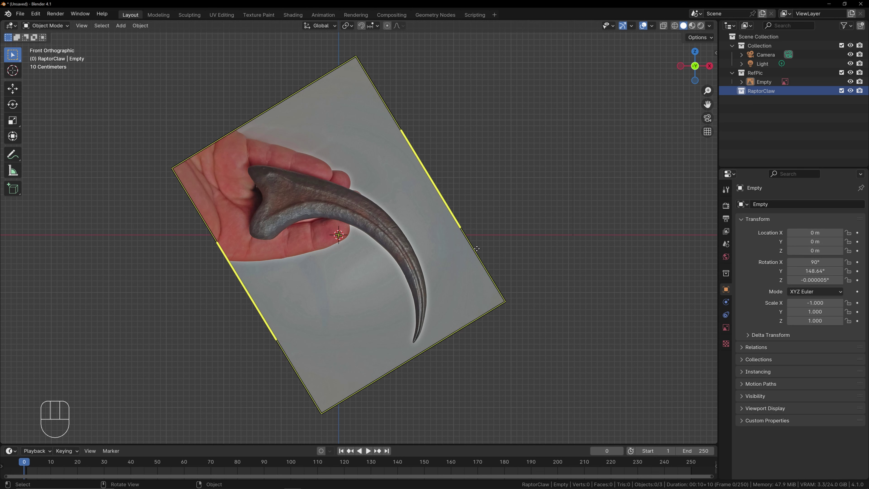
click(761, 82)
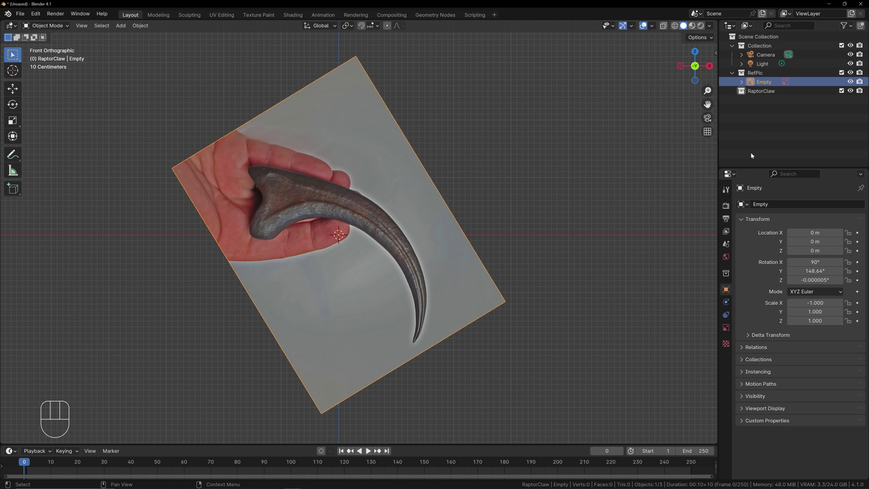
click(725, 328)
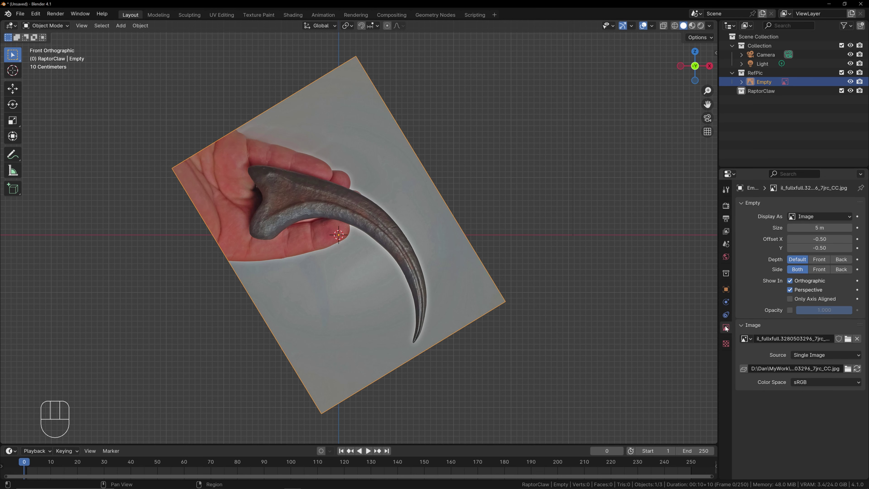
click(790, 309)
drag(819, 310, 789, 310)
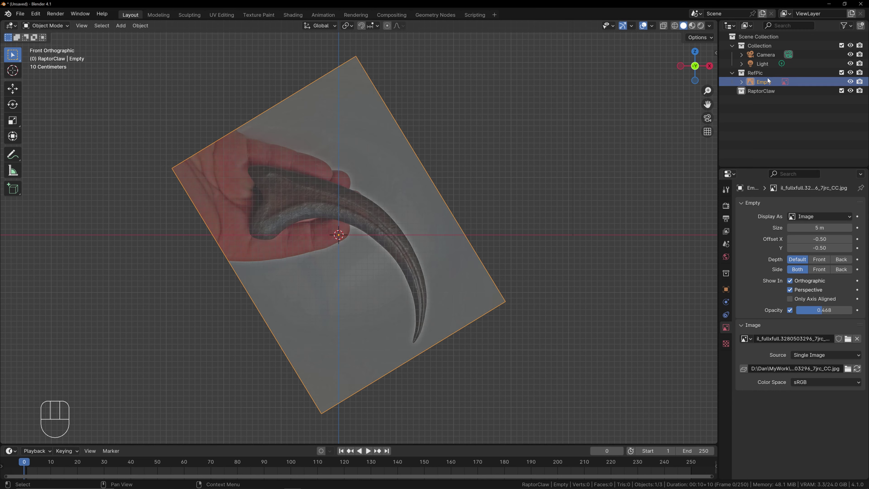
Step: Show the selectability and viewport-disable toggles in the Outliner and make the reference image empty unselectable
click(844, 26)
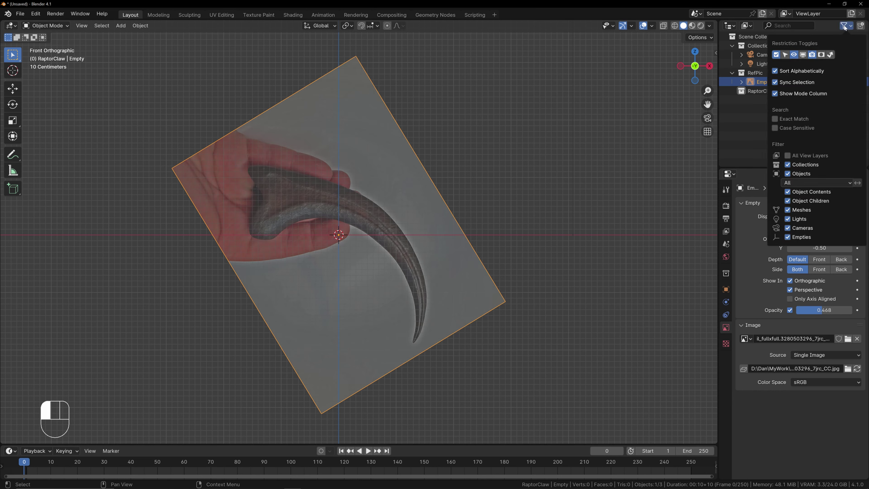
click(804, 55)
click(822, 30)
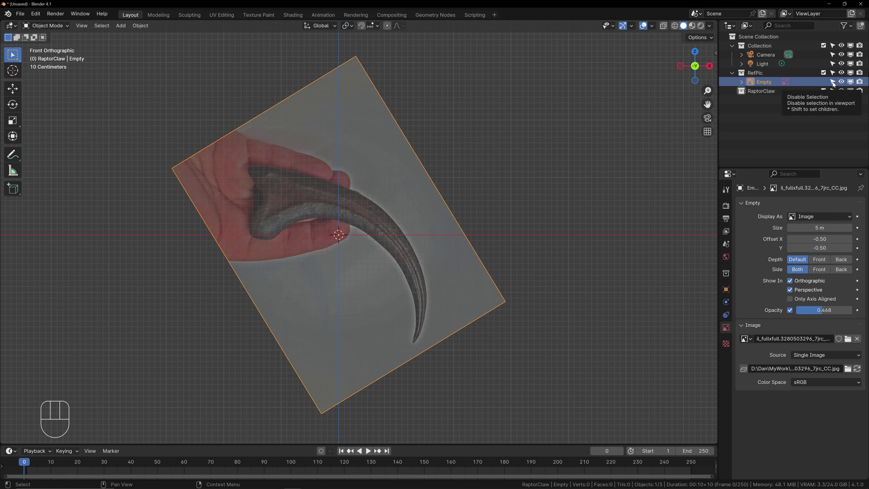
click(832, 83)
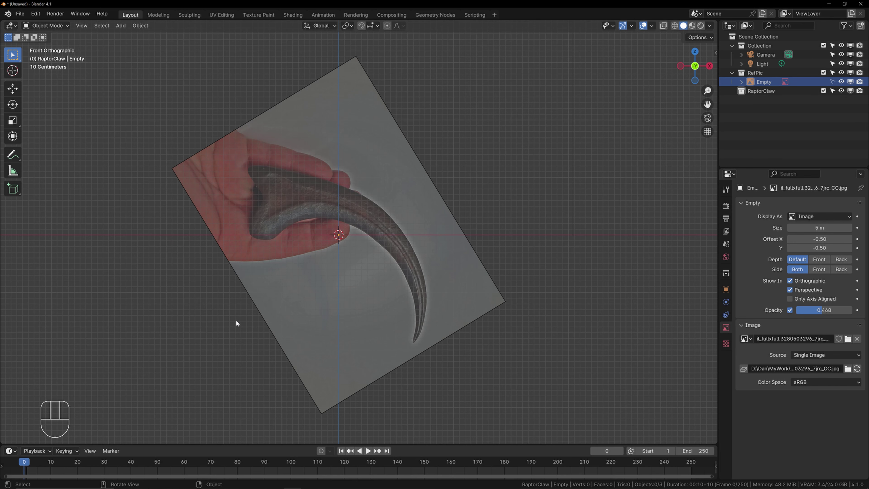
Step: Add a cube mesh at the origin in the RaptorClaw collection
shift+middle_drag(414, 223, 390, 223)
scroll(394, 214, up, 2)
scroll(394, 214, down, 1)
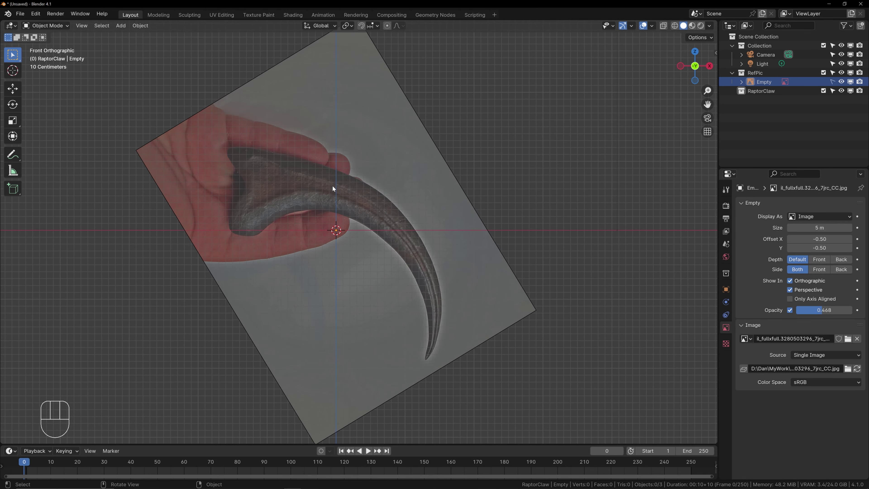
click(120, 25)
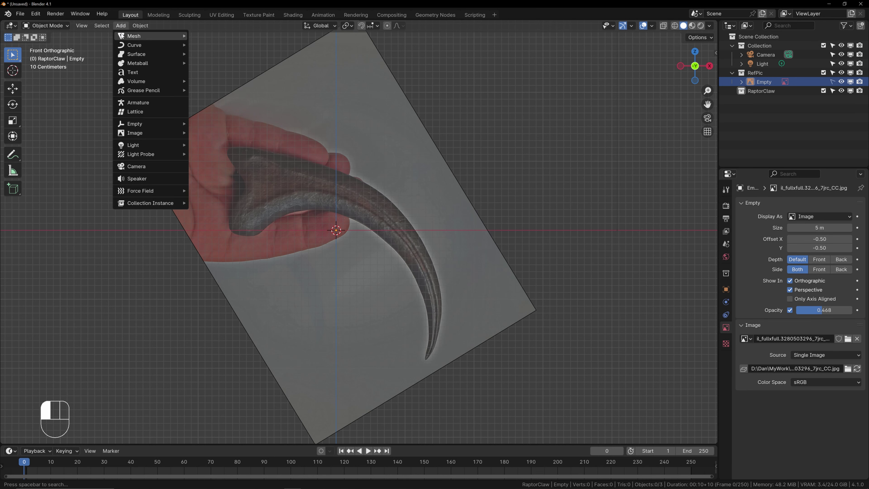
mouse_move(135, 37)
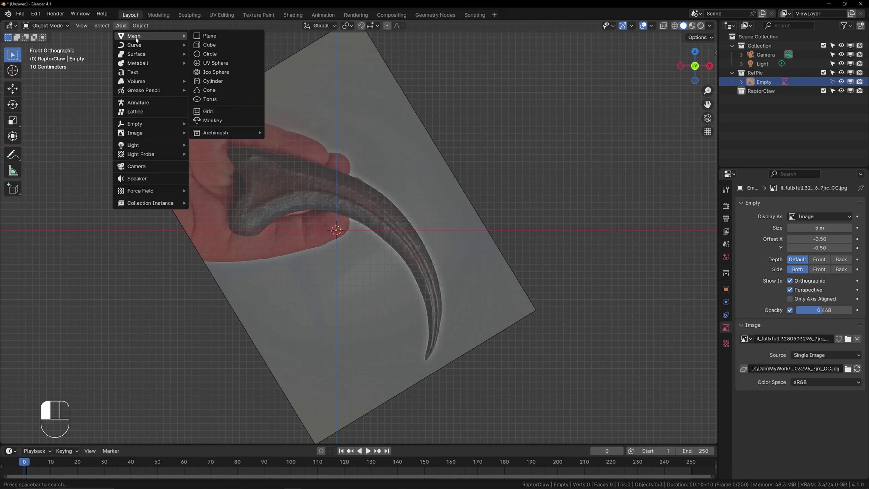
click(209, 45)
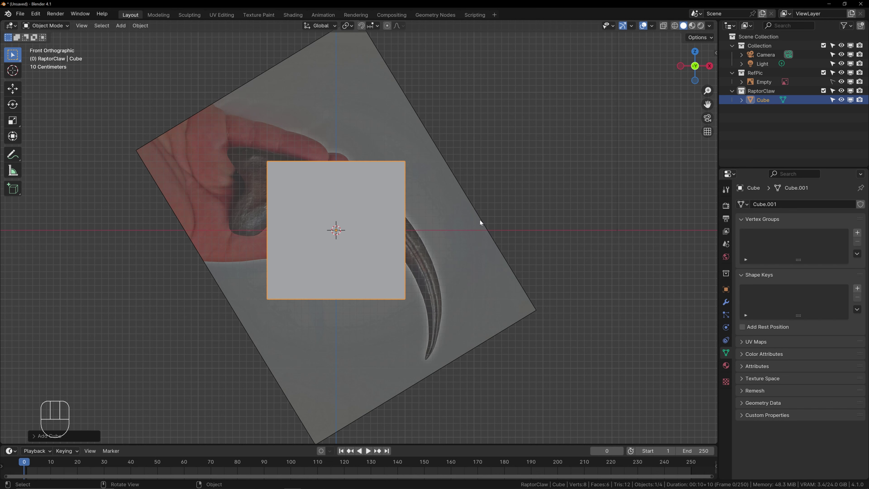
Step: In Edit Mode, scale the cube's mesh down to about a quarter and move it up about 0.6 m onto the claw
key(Tab)
key(s)
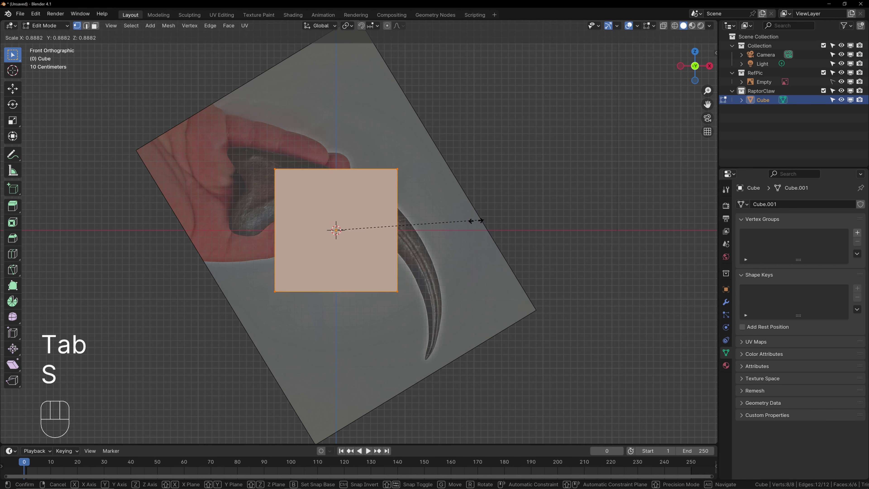
click(376, 236)
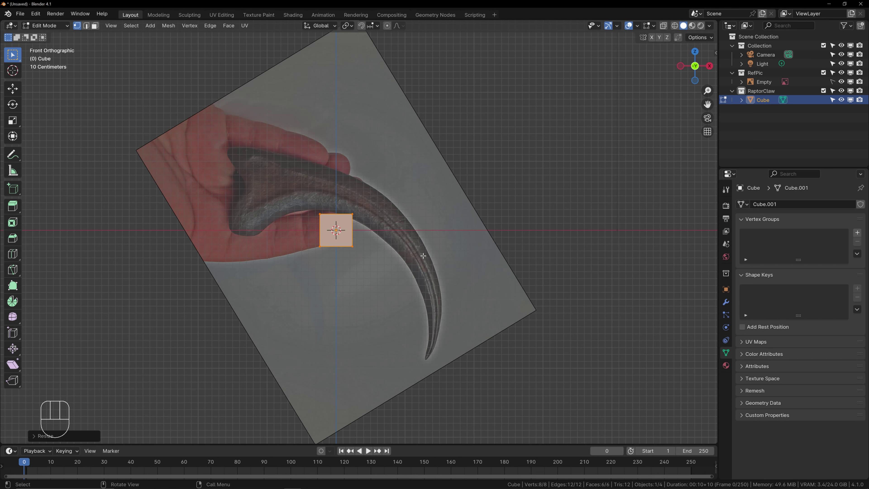
key(g)
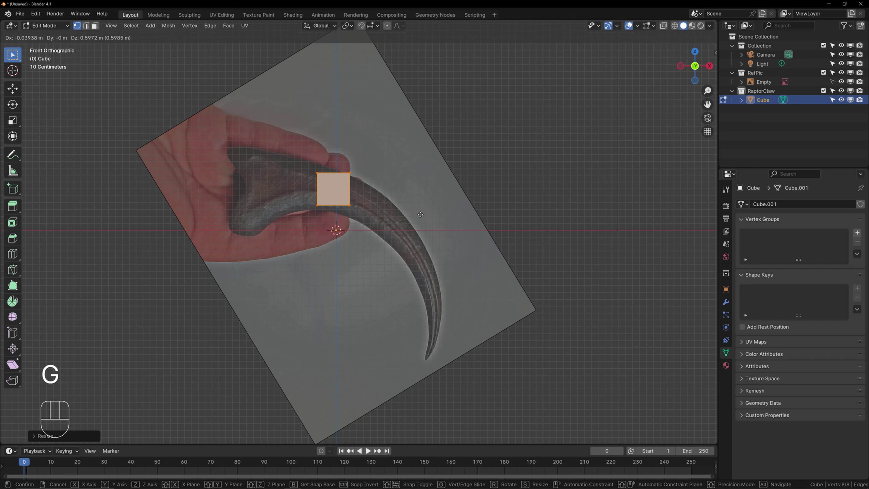
click(420, 214)
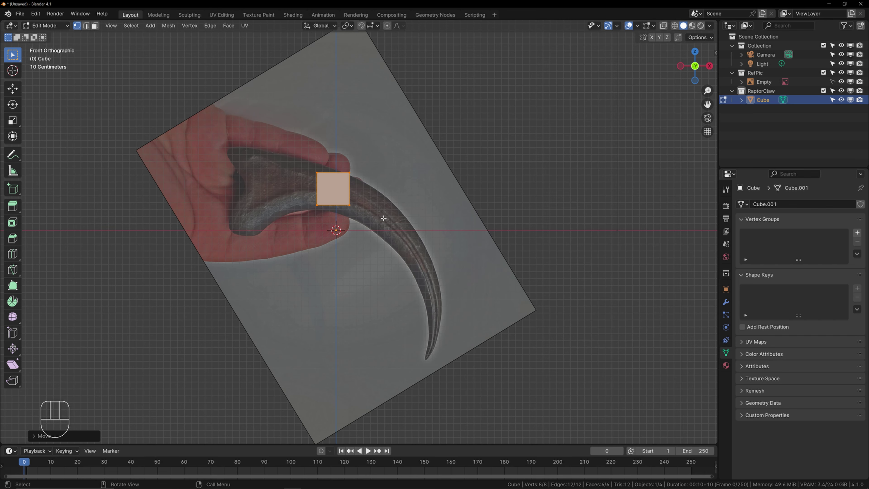
Step: Switch the viewport to wireframe shading so the claw reference shows through the cube
scroll(367, 195, up, 3)
shift+middle_drag(377, 179, 427, 224)
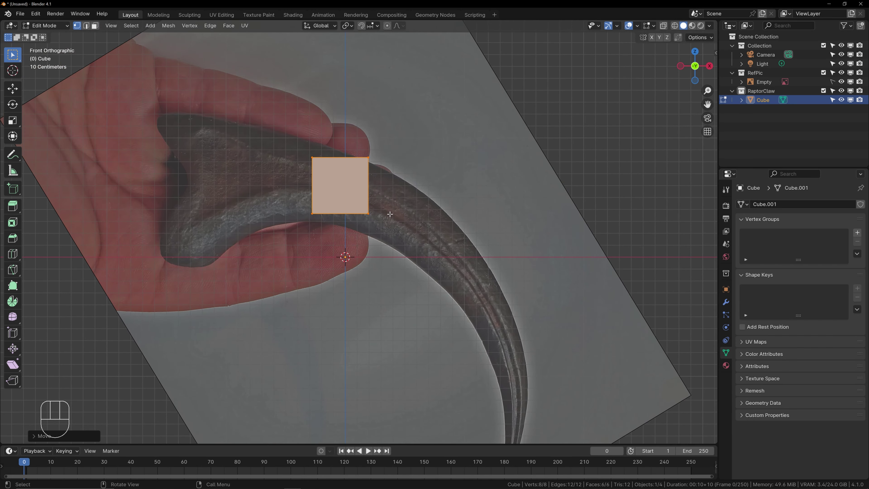
shift+middle_drag(421, 226, 378, 192)
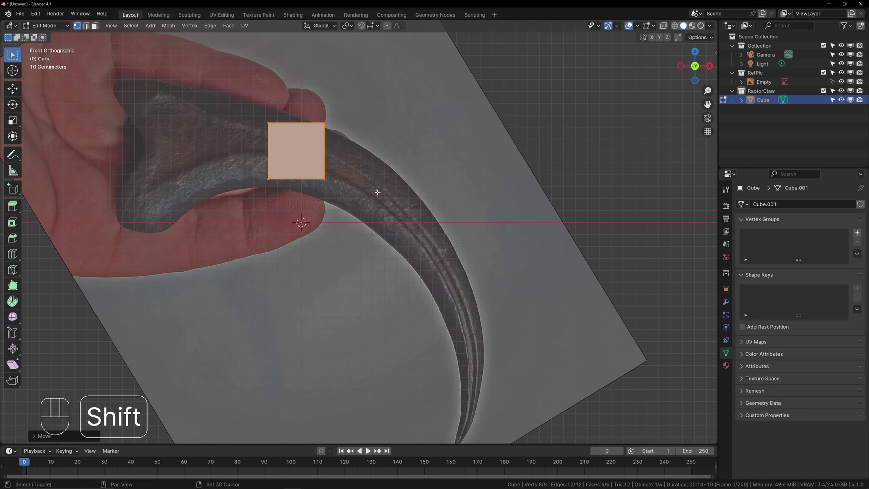
key(z)
click(269, 138)
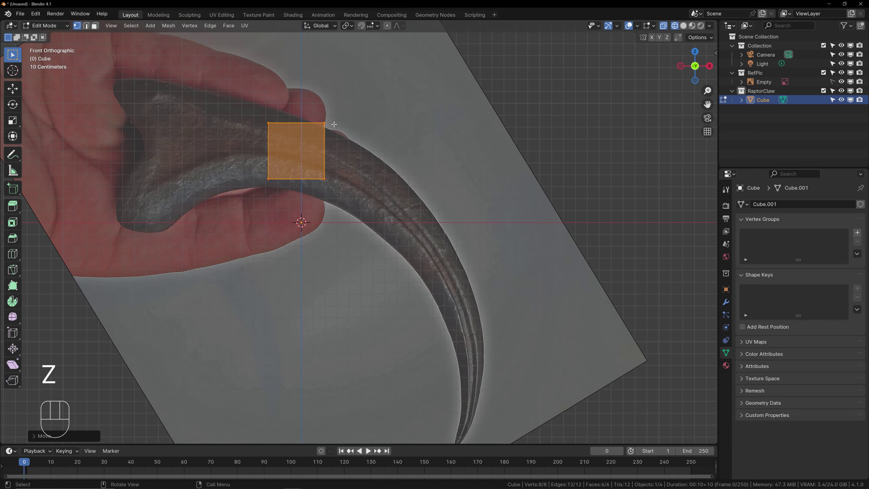
Step: Select the cube's tip-side vertices and move them down to follow the claw's curve
key(a)
key(a)
ctrl+right_drag(298, 115, 300, 194)
mouse_move(335, 120)
ctrl+right_down()
mouse_move(317, 126)
mouse_move(332, 130)
ctrl+right_up()
key(g)
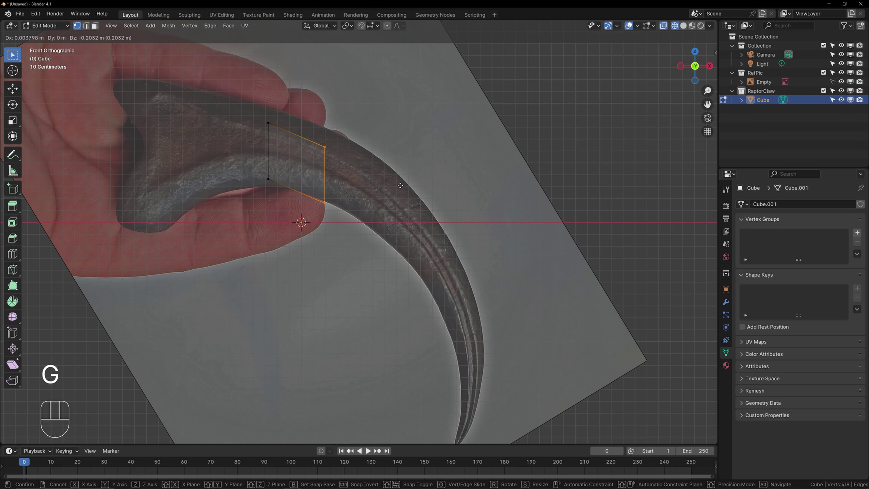
click(402, 173)
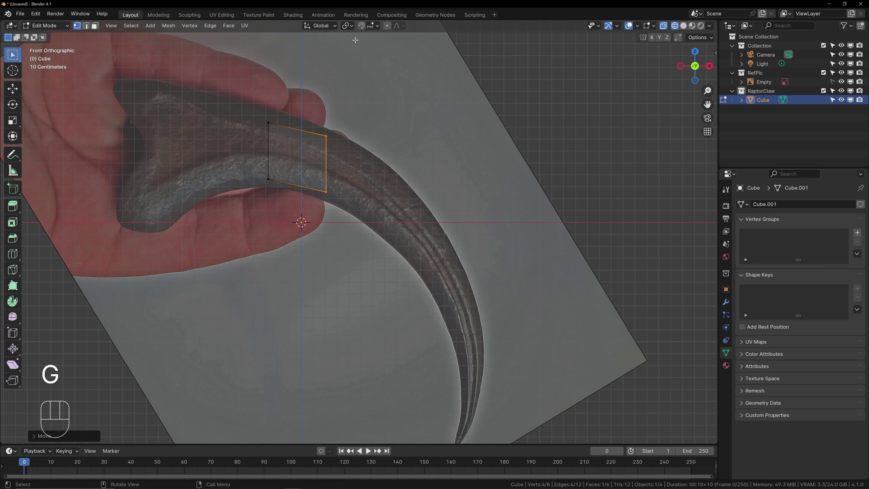
Step: Change the transform pivot point and rotate the cube's tip-side end to sit across the claw
click(347, 26)
click(370, 49)
key(r)
click(399, 147)
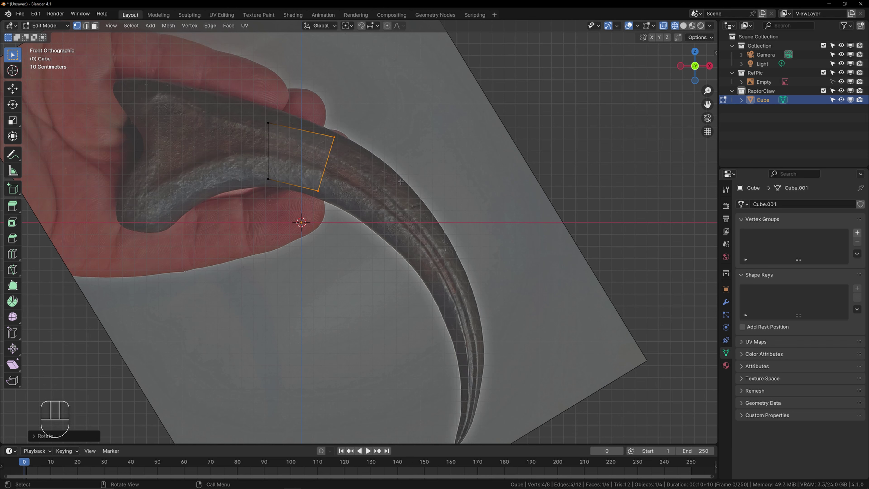
Step: Delete the four rear vertices of the cube, keeping only its front face
middle_drag(396, 170, 333, 228)
key(a)
key(a)
mouse_move(300, 78)
ctrl+right_down()
mouse_move(318, 90)
mouse_move(371, 187)
mouse_move(325, 159)
mouse_move(299, 82)
ctrl+right_up()
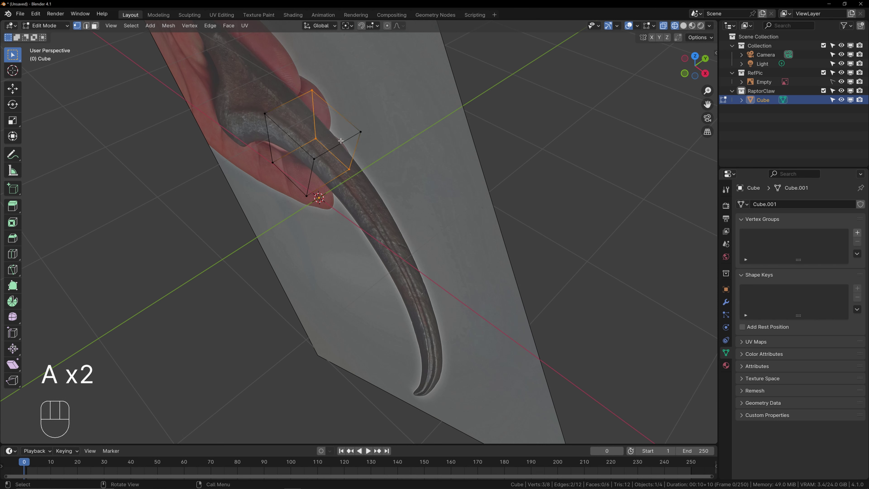
shift+click(361, 130)
key(x)
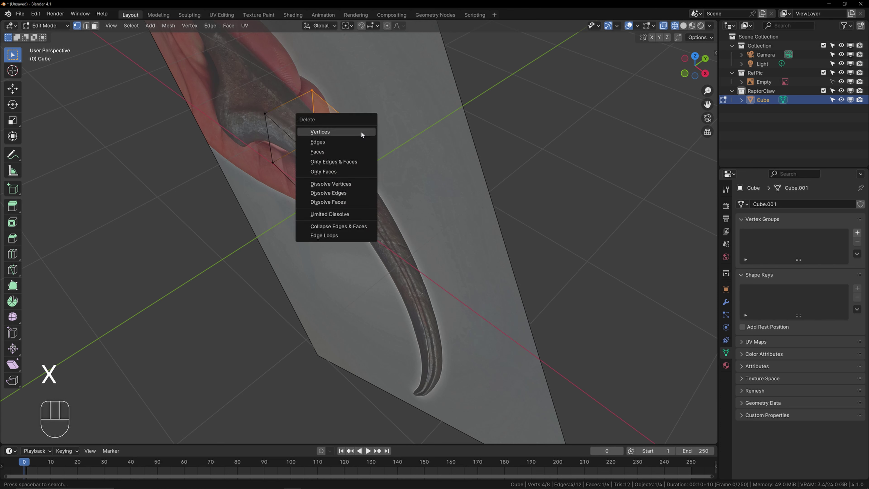
click(362, 135)
Step: Return to the front view, deselect the face and change the selection tool to Tweak
key(a)
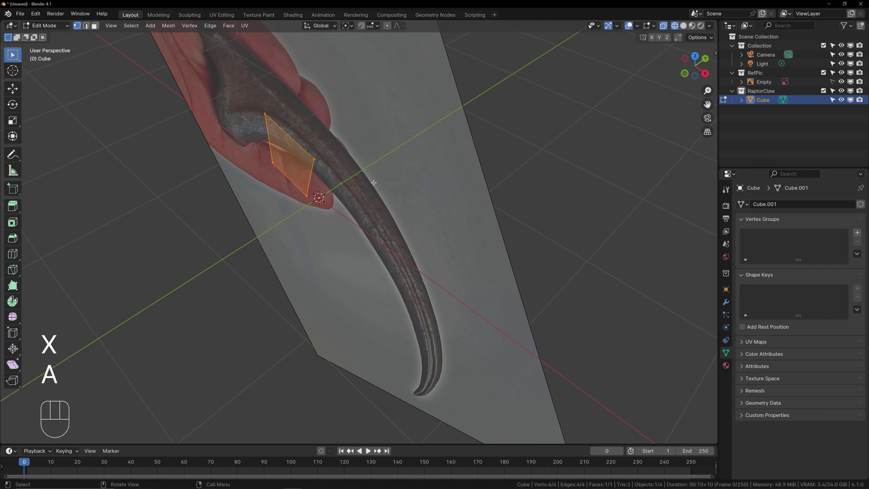
key(KP_1)
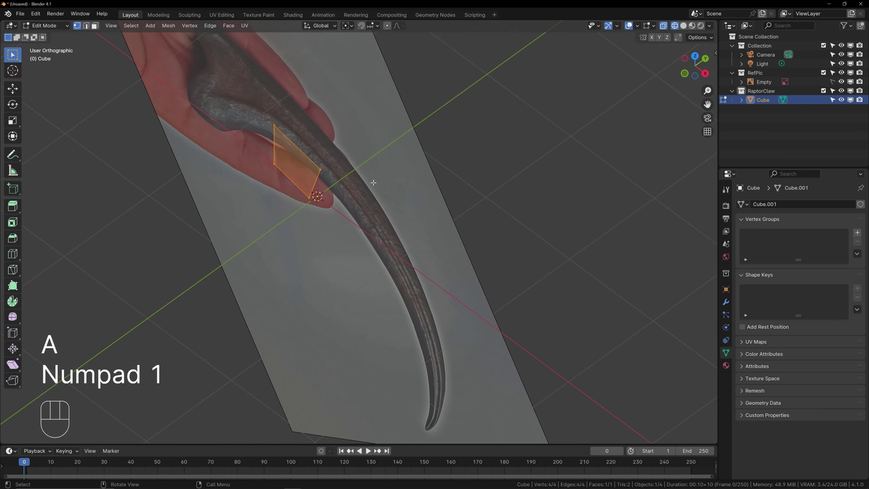
click(312, 111)
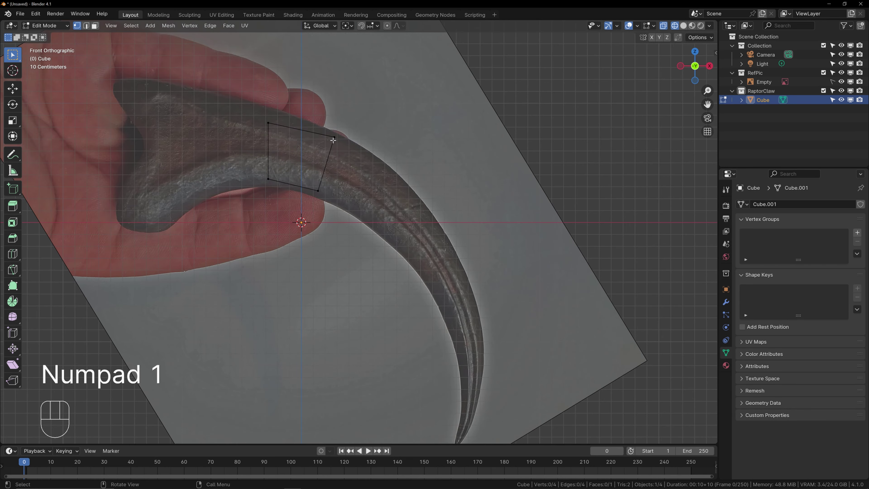
click(13, 57)
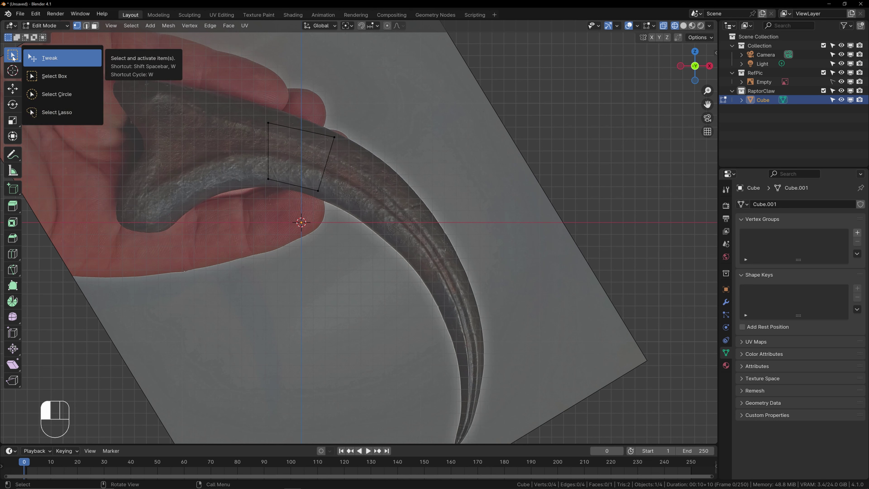
drag(49, 63, 49, 62)
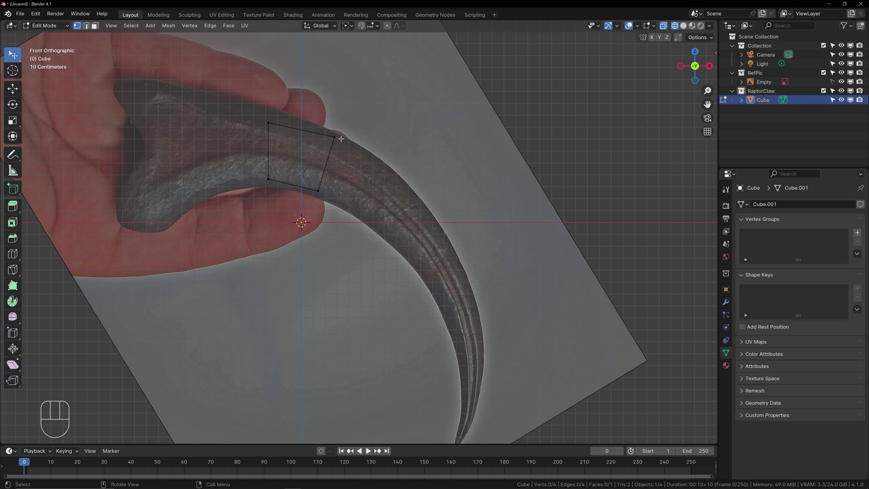
Step: Move the face's four corner vertices onto the upper and lower outlines of the claw
drag(337, 139, 341, 137)
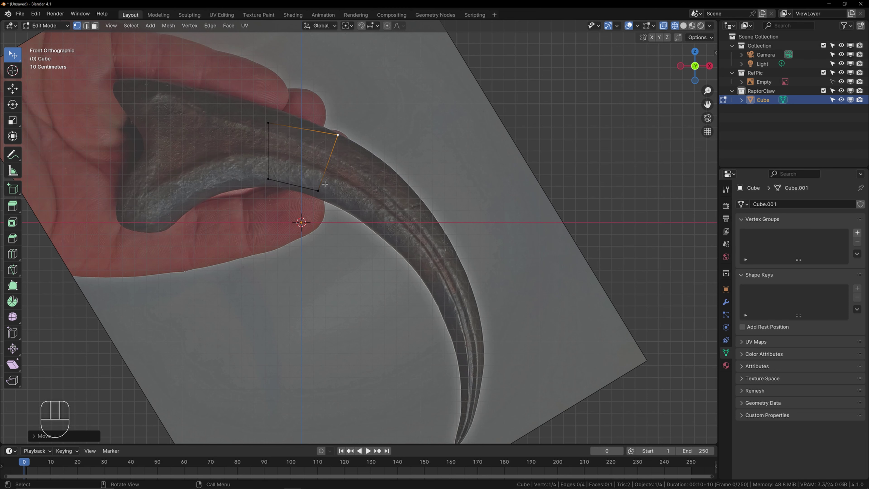
drag(318, 191, 316, 196)
drag(268, 122, 284, 113)
drag(265, 181, 268, 188)
click(328, 164)
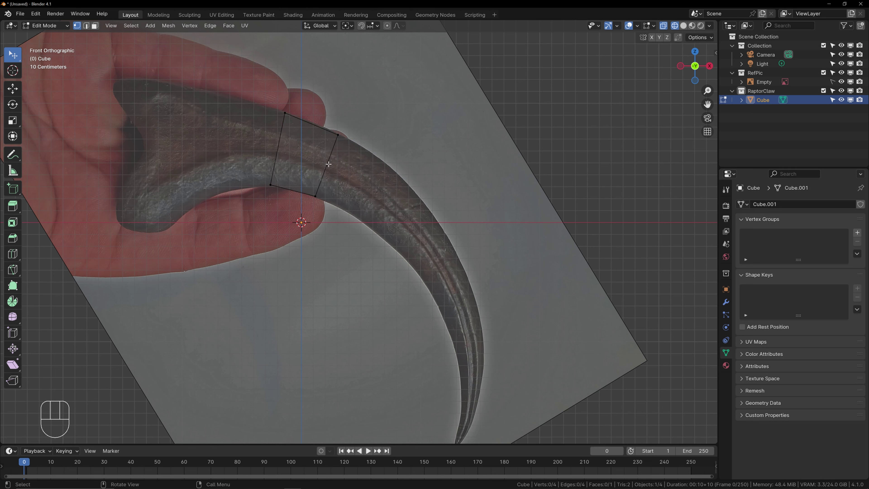
Step: Extrude the face's tip-side edge along the claw's curve to its tip in eight segments
click(338, 135)
shift+click(315, 196)
ctrl+right_click(369, 186)
ctrl+right_click(407, 225)
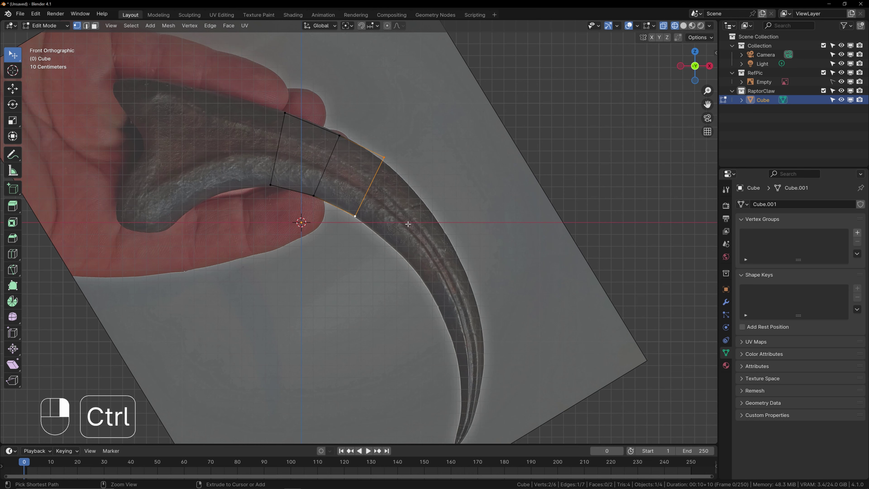
ctrl+right_click(442, 265)
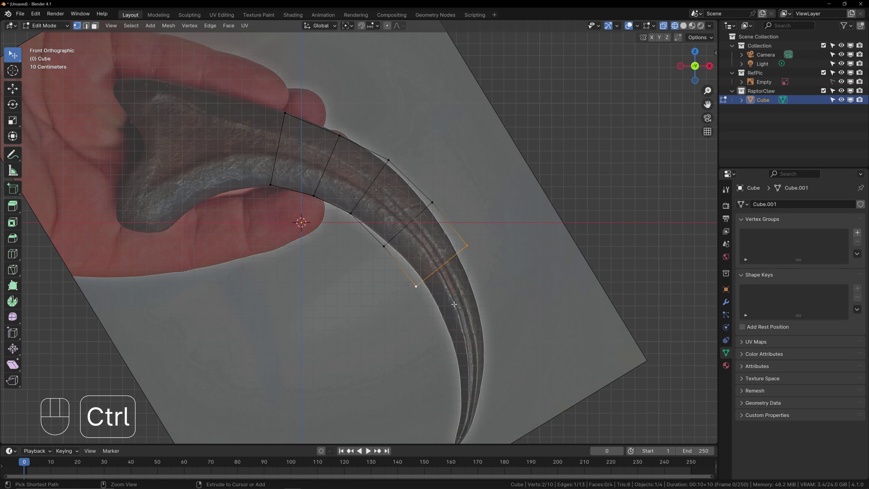
ctrl+right_click(463, 311)
shift+middle_drag(484, 348, 456, 270)
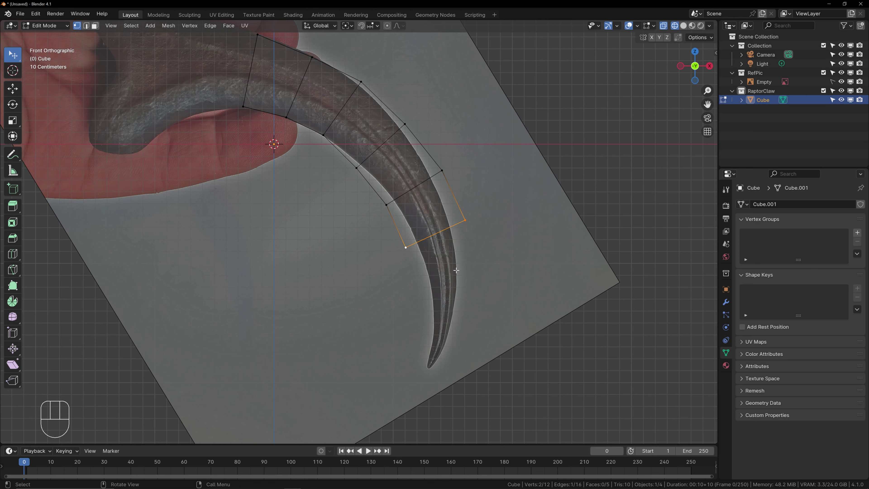
ctrl+right_click(444, 279)
ctrl+right_click(443, 310)
ctrl+right_click(439, 341)
ctrl+right_click(430, 367)
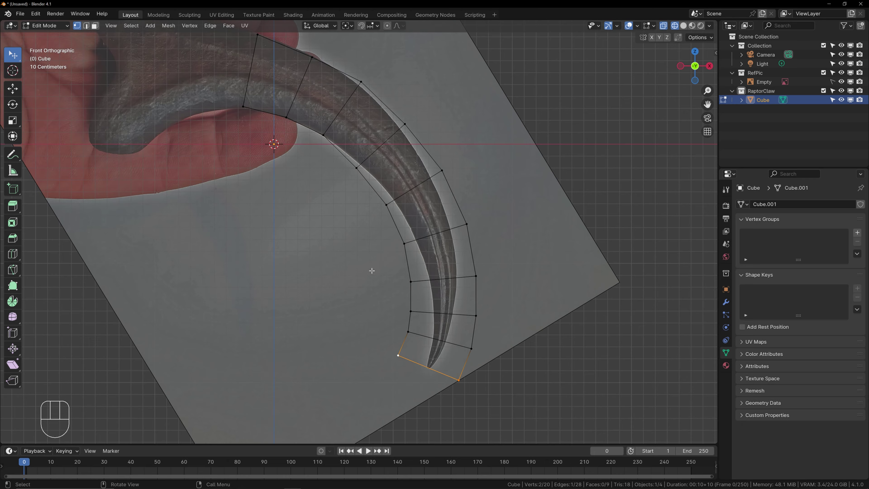
Step: Extrude the opposite end edge toward the claw's base in three segments
shift+middle_drag(254, 102, 343, 210)
click(347, 142)
shift+click(342, 214)
ctrl+right_click(298, 167)
ctrl+right_click(245, 168)
ctrl+right_click(182, 172)
Step: Move the two upper vertices between the claw's base and first face onto the top outline
click(244, 131)
key(g)
click(247, 114)
click(302, 131)
key(g)
click(300, 129)
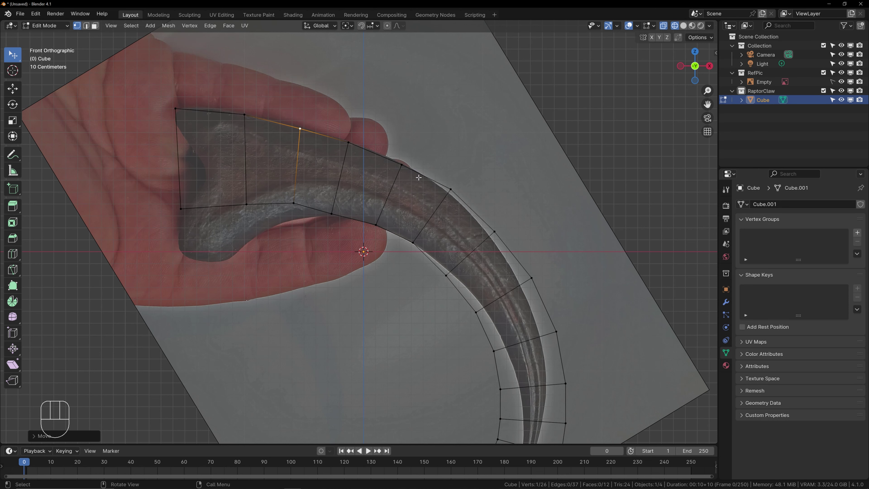
Step: Adjust the vertices along the middle of the claw to match its outer and inner outlines
click(449, 190)
key(g)
click(447, 193)
click(495, 233)
key(g)
click(490, 237)
click(448, 275)
key(g)
click(454, 273)
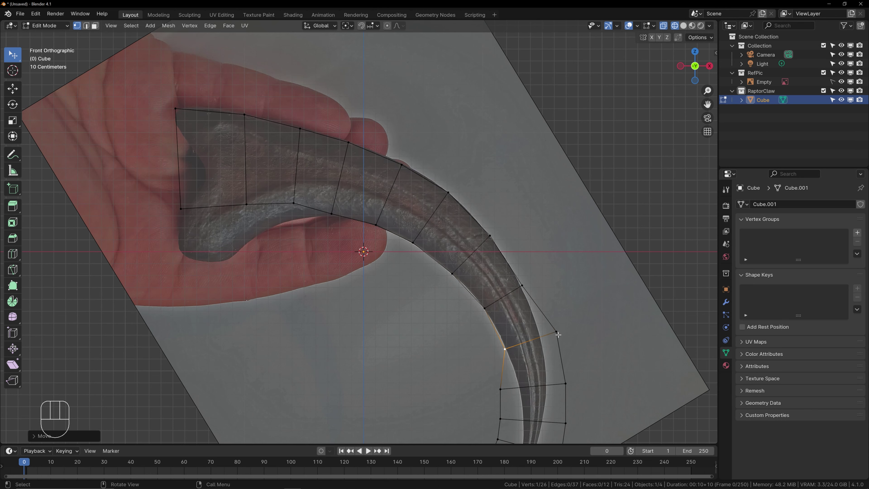
Step: Pull the vertices of the claw's lower section and tip inward to match the tapering outline
click(549, 380)
shift+middle_drag(549, 380, 542, 344)
drag(491, 354, 509, 350)
drag(556, 387, 534, 386)
drag(491, 384, 513, 386)
shift+middle_drag(487, 403, 355, 258)
drag(354, 258, 381, 295)
drag(419, 276, 395, 269)
Step: Move the lower vertices at the claw's base down to match the underside of the reference
shift+middle_drag(318, 75, 587, 282)
drag(310, 237, 305, 290)
drag(377, 234, 359, 286)
drag(422, 229, 412, 248)
shift+middle_drag(549, 263, 357, 170)
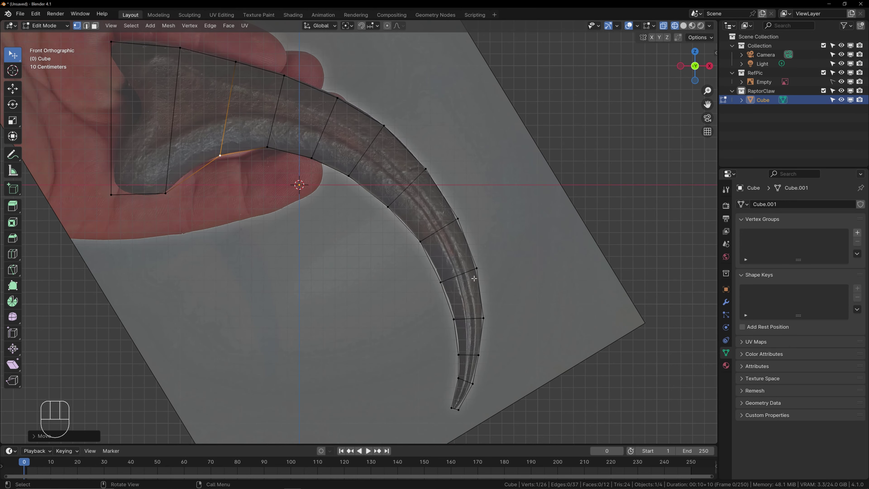
Step: Extrude the whole flat claw shape about -0.34 m along its normal to give it thickness
middle_drag(447, 175, 405, 206)
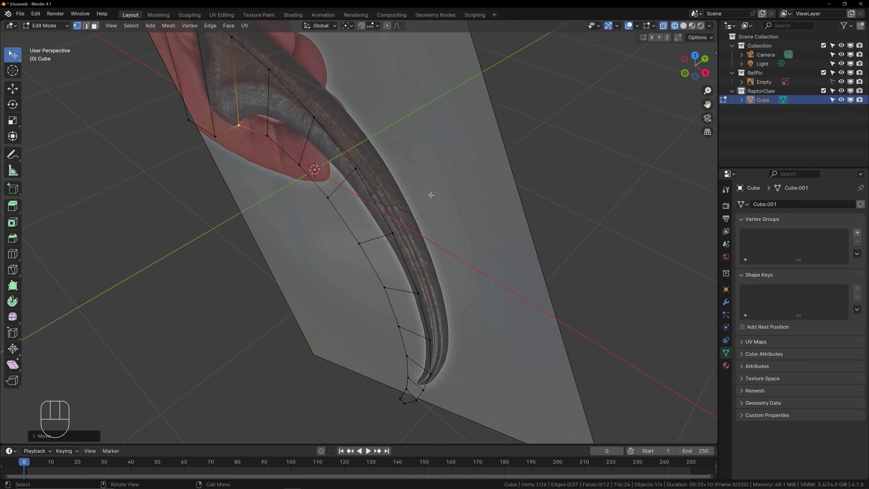
key(a)
key(e)
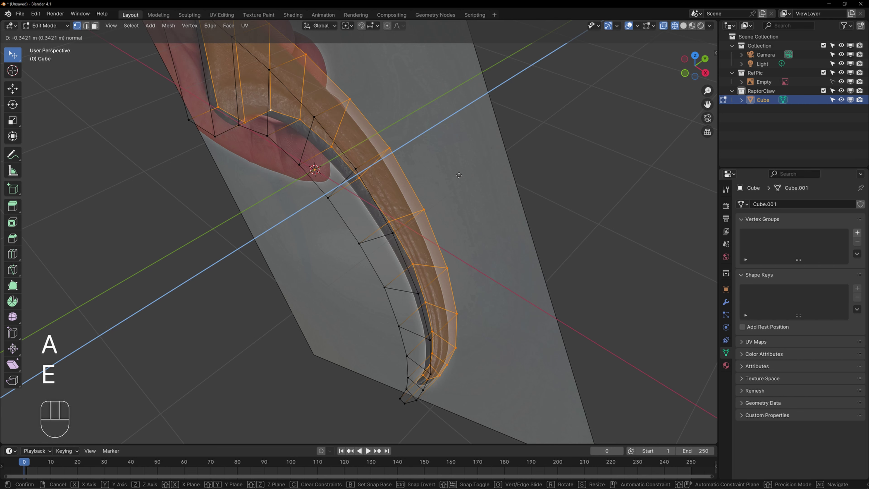
click(458, 174)
Step: Switch the viewport to solid shading to show the extruded claw's surfaces
mouse_move(459, 175)
shift+middle_down()
mouse_move(458, 229)
mouse_move(457, 210)
mouse_move(477, 213)
mouse_move(451, 184)
mouse_move(460, 213)
shift+middle_up()
key(z)
click(529, 234)
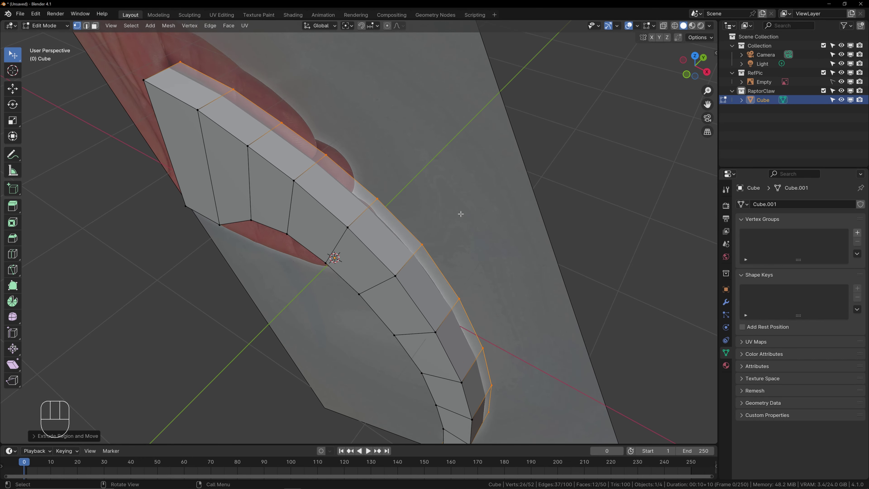
Step: Recalculate the normals of the entire claw mesh and deselect it
key(a)
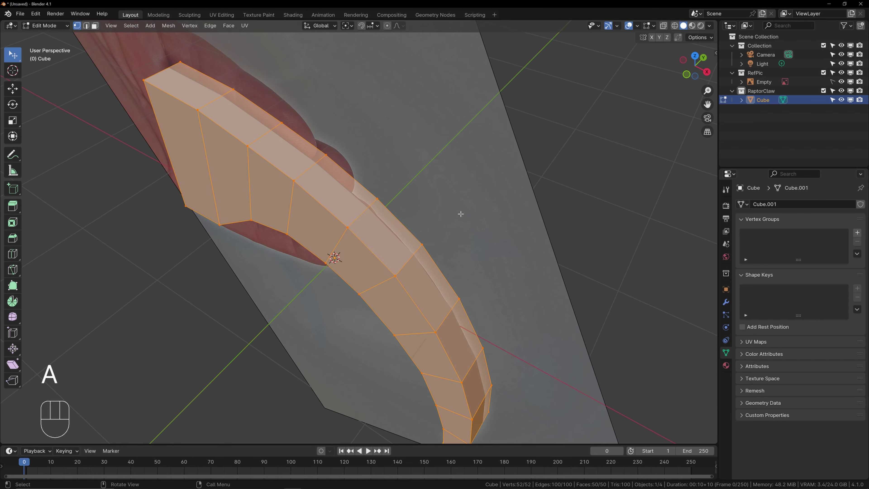
key(shift)
key(shift+n)
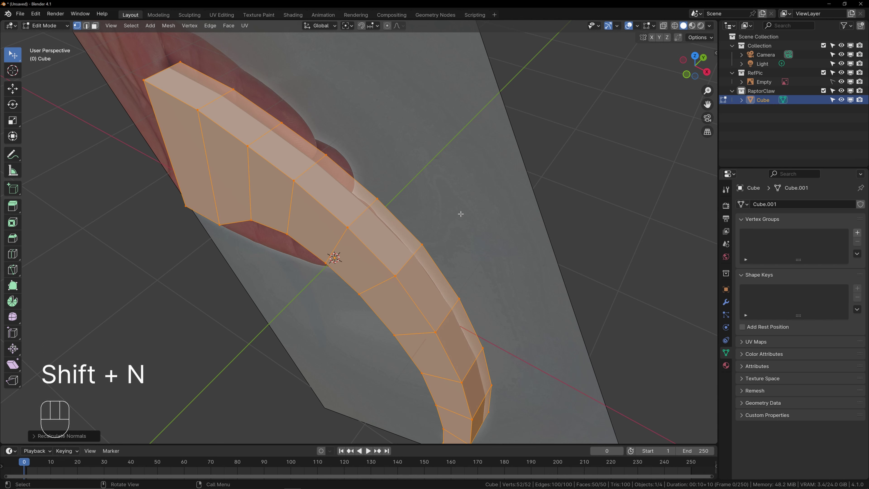
click(494, 236)
Step: Make the reference image empty selectable again and select it in Object Mode
scroll(480, 300, down, 2)
shift+middle_drag(463, 303, 461, 299)
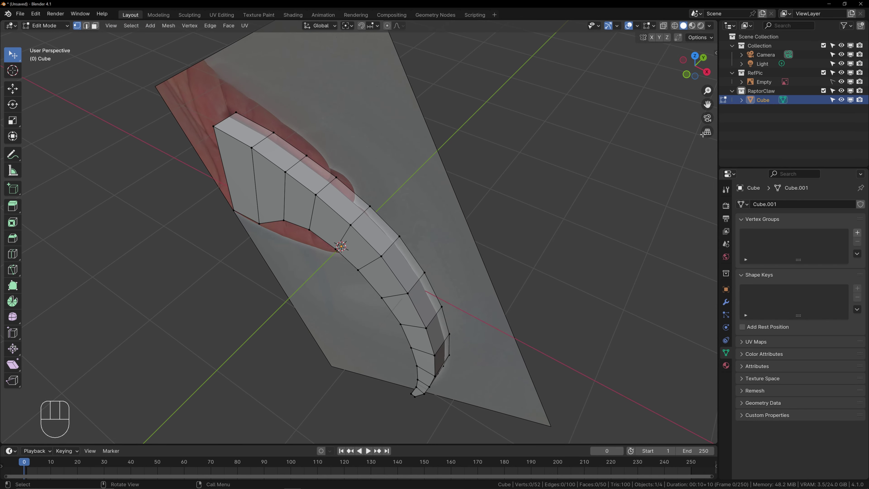
click(833, 82)
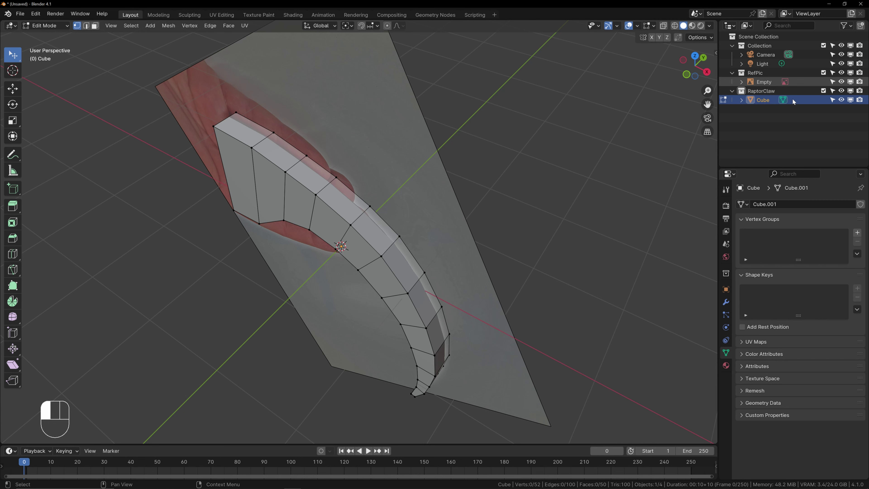
click(46, 26)
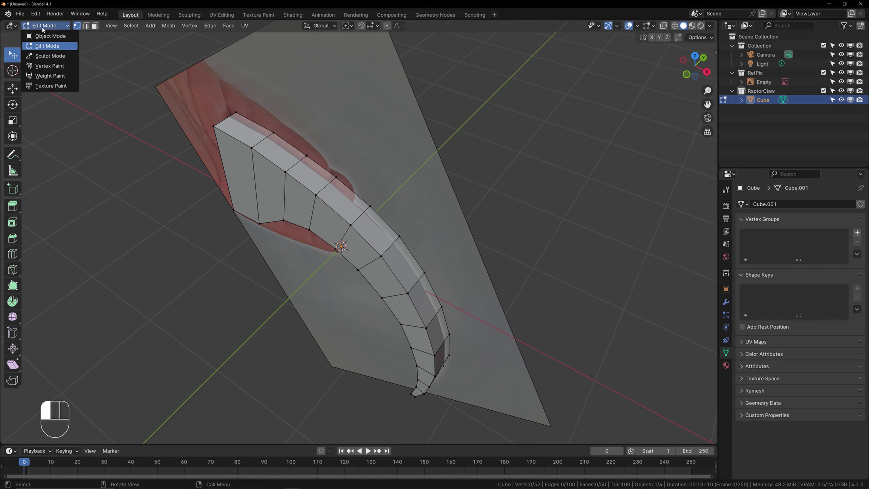
click(45, 34)
click(383, 122)
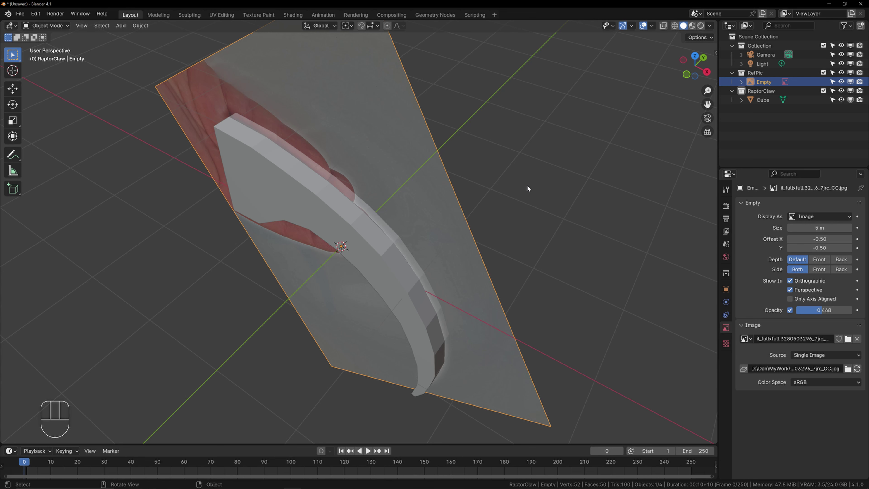
Step: Move the reference image back along the Y axis behind the claw and check the alignment from the front
key(g)
key(y)
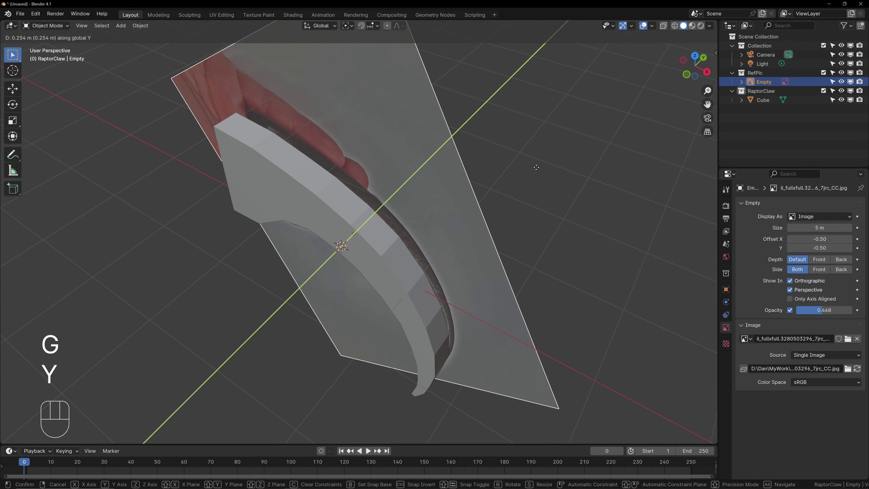
click(406, 230)
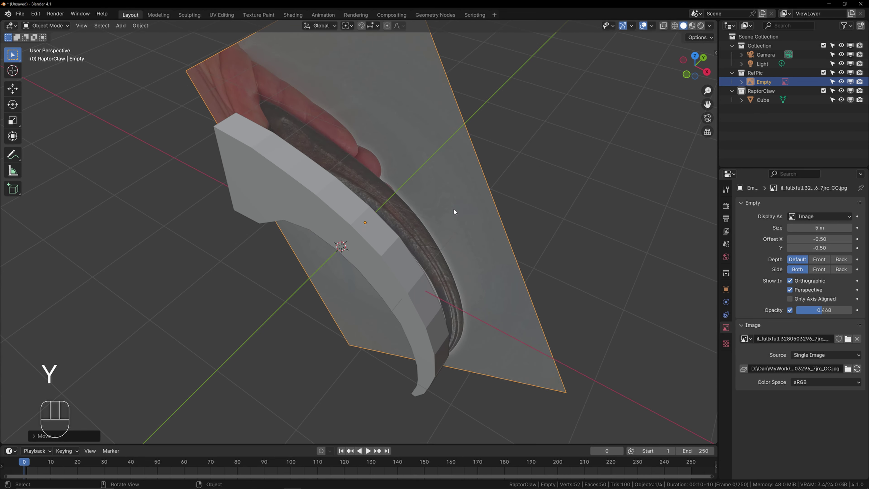
key(KP_1)
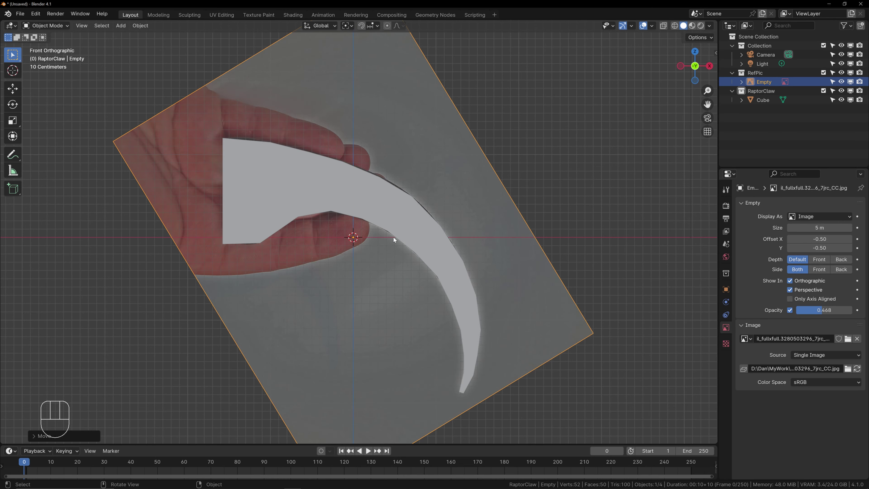
Step: Select the claw object, view it from the top, and apply all of its transforms
middle_drag(516, 181, 373, 260)
click(372, 258)
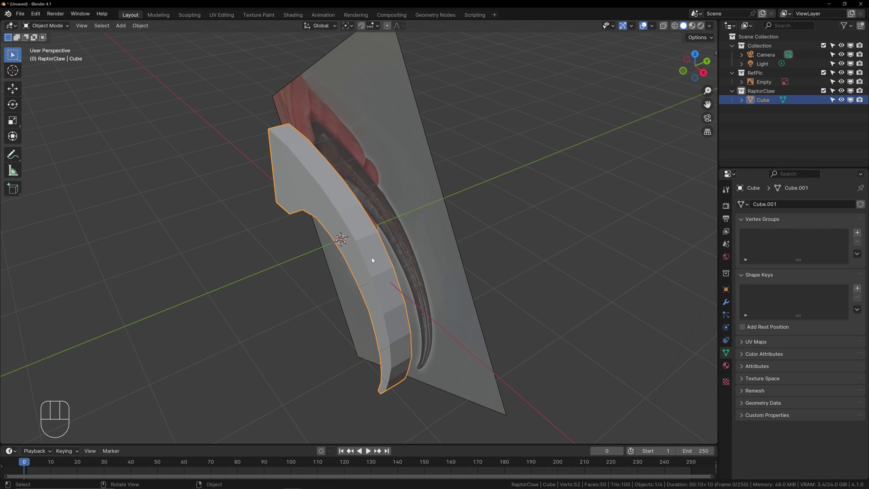
middle_drag(513, 245, 560, 259)
key(KP_7)
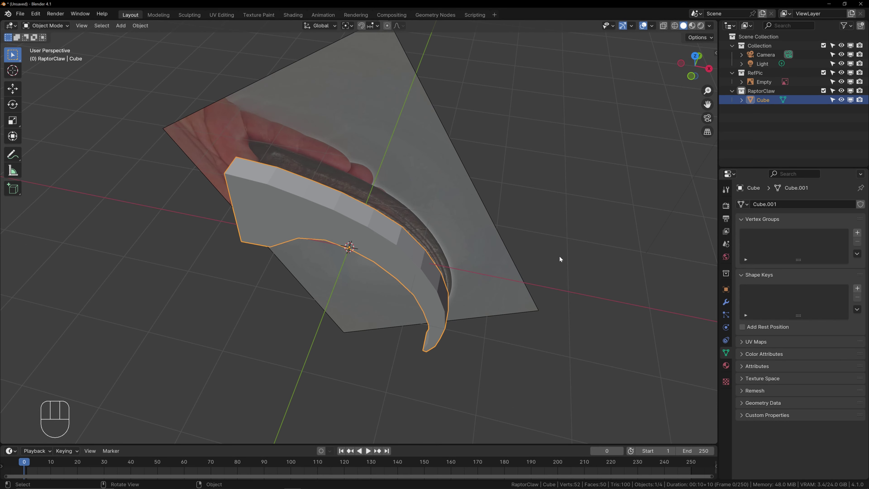
scroll(559, 256, up, 4)
shift+middle_drag(569, 302, 471, 303)
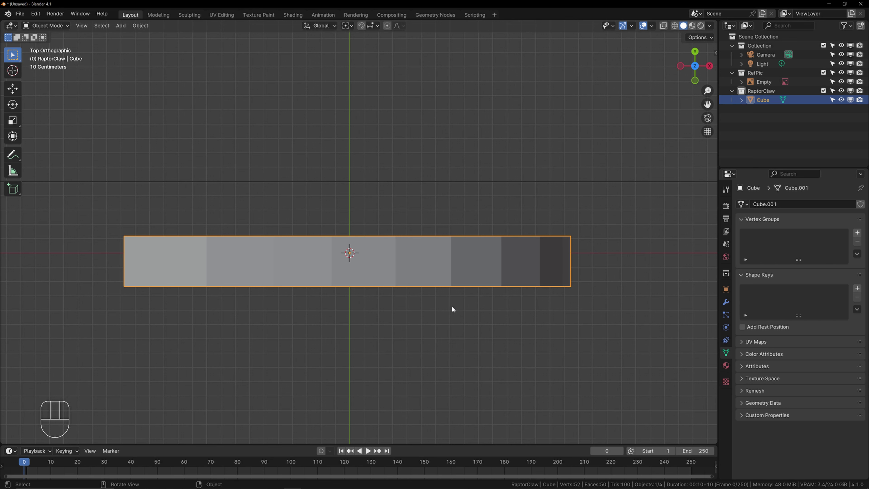
key(ctrl+a)
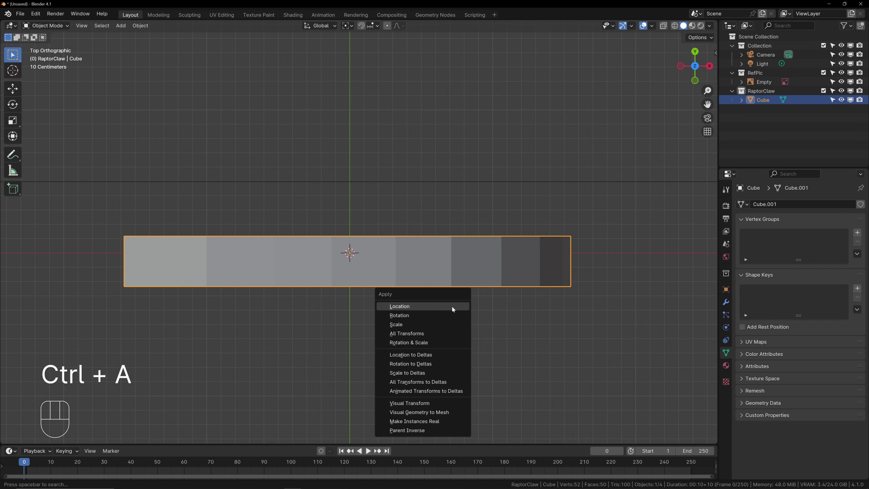
click(417, 332)
Step: Display the transform values of the claw object in the viewport
middle_drag(476, 319, 433, 249)
scroll(432, 250, down, 2)
shift+middle_drag(364, 277, 378, 241)
middle_drag(359, 258, 365, 259)
shift+middle_drag(414, 203, 502, 201)
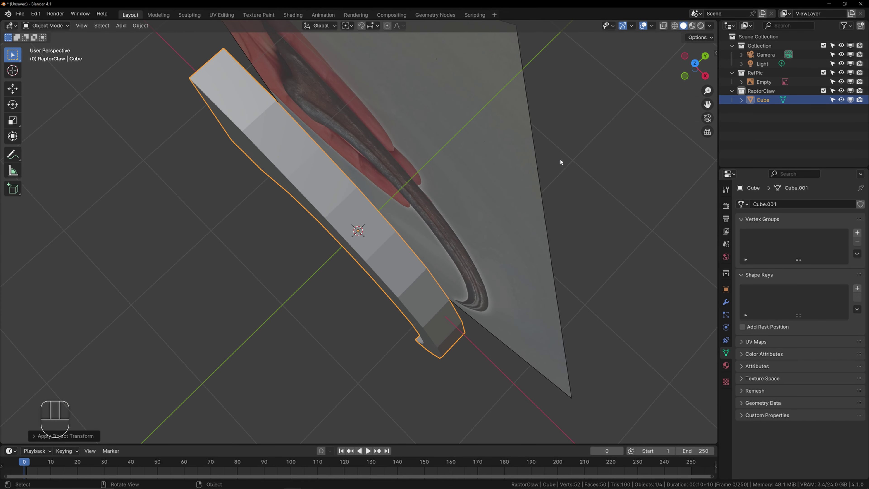
key(n)
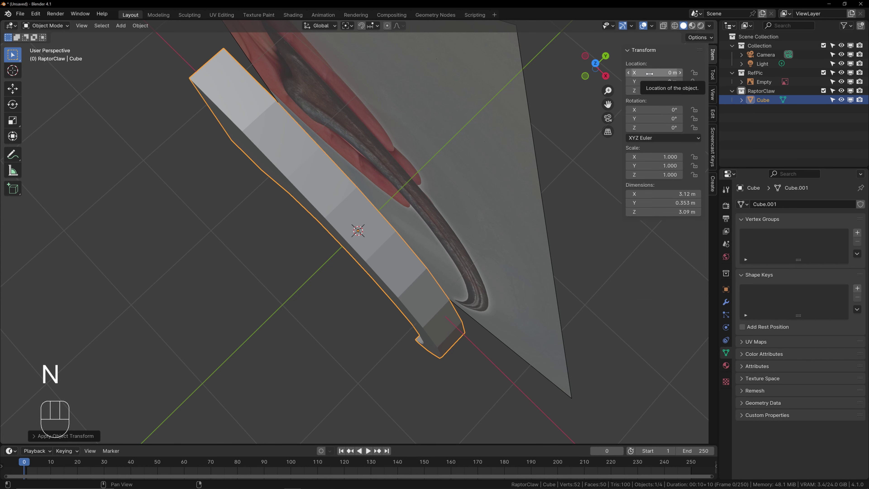
Step: Center the claw on the Y axis by selecting the entire mesh in Edit Mode and setting its median Y to 0
shift+middle_drag(414, 170, 413, 189)
key(Tab)
key(a)
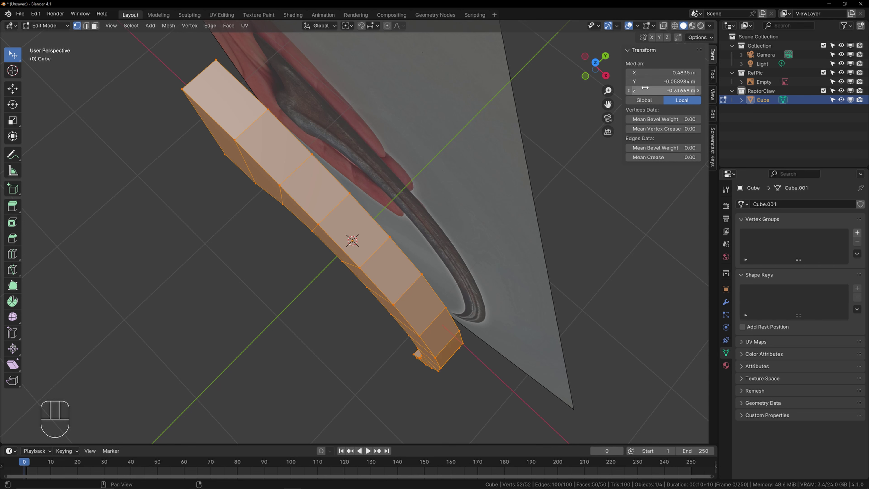
click(647, 81)
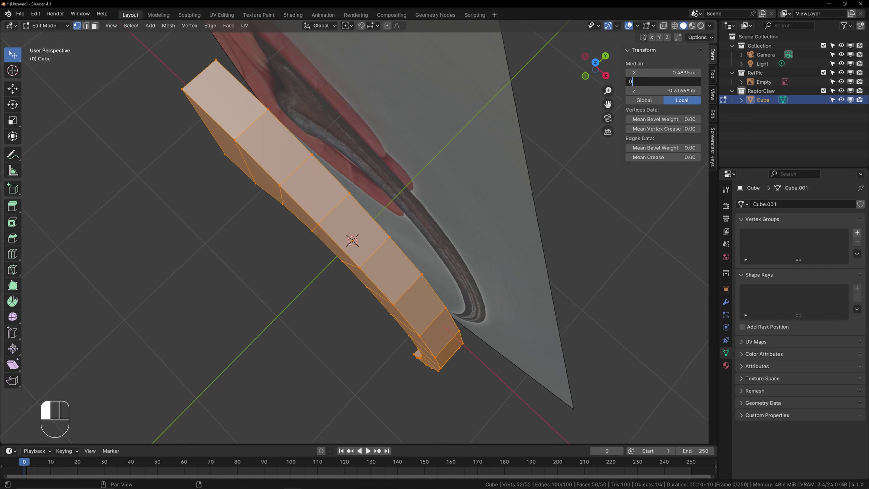
text(0)
key(Return)
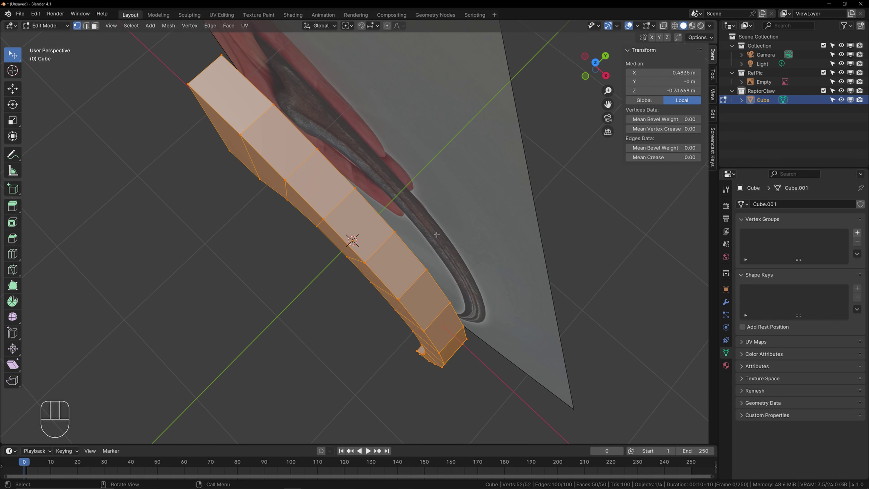
middle_drag(437, 235, 439, 209)
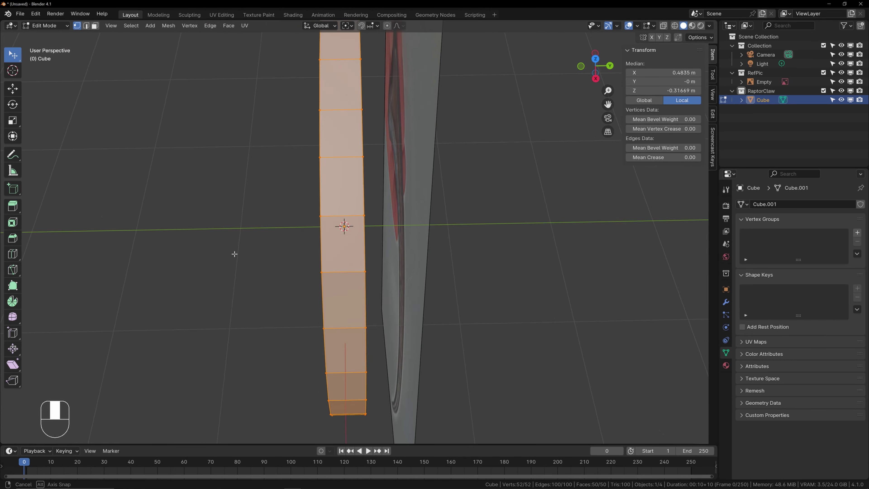
middle_drag(232, 252, 253, 249)
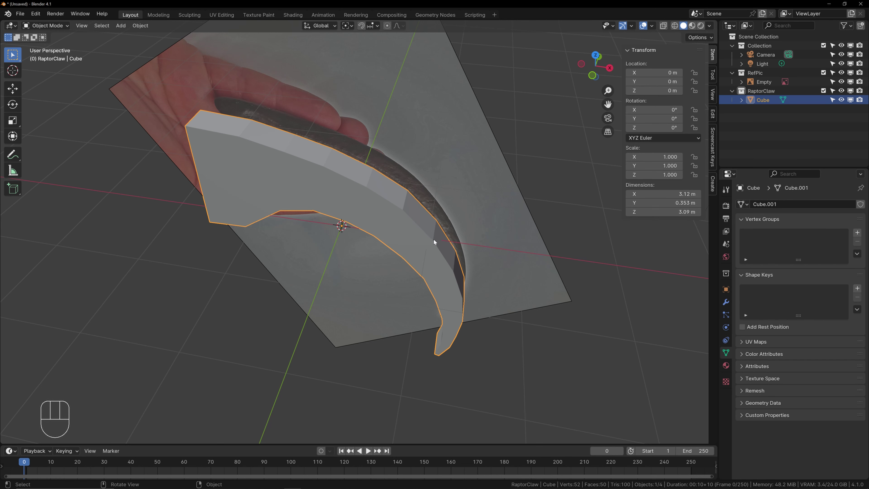
Step: Add a Subdivision Surface modifier to the claw and set its viewport levels to 2
scroll(432, 237, up, 1)
shift+middle_drag(431, 237, 412, 248)
middle_drag(457, 274, 531, 224)
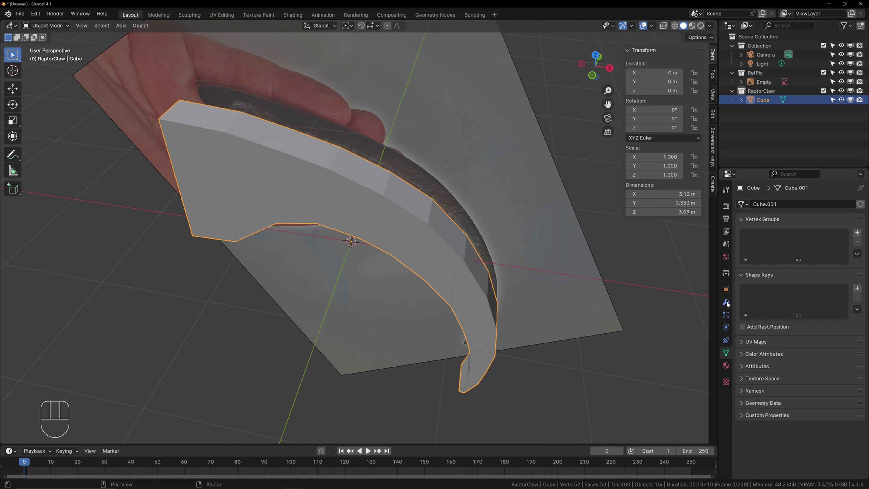
click(438, 199)
click(437, 198)
click(725, 302)
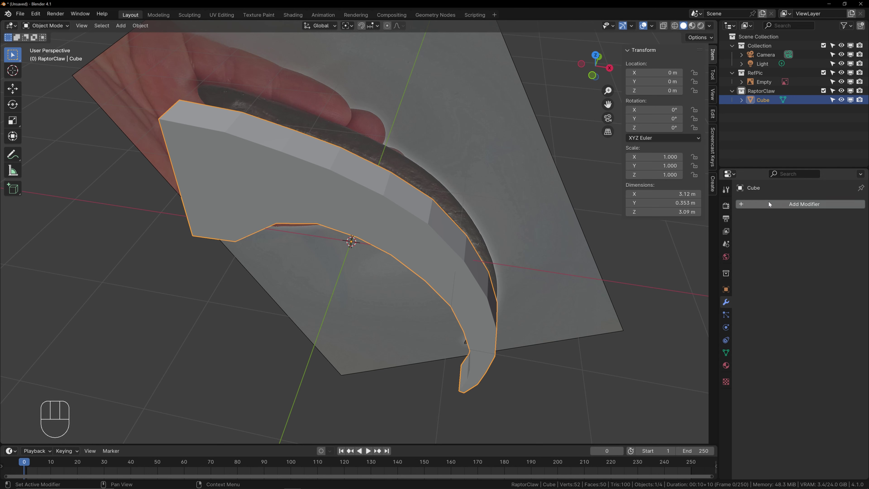
click(768, 202)
mouse_move(739, 237)
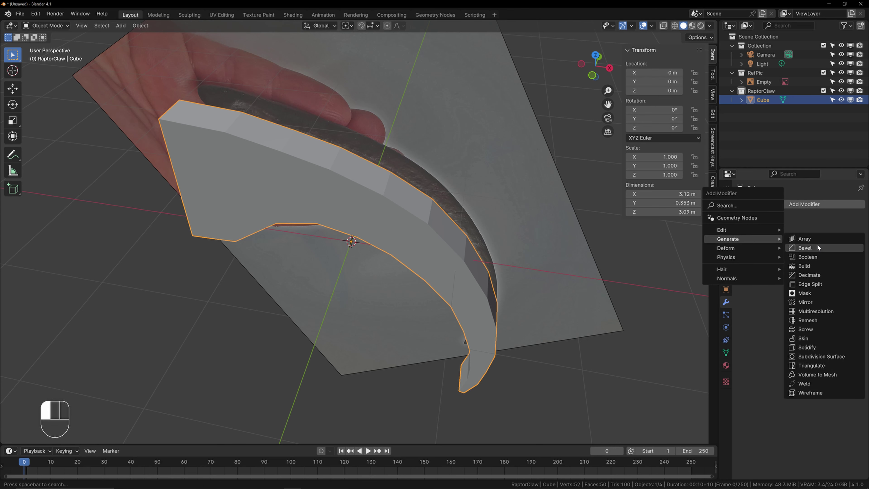
click(814, 357)
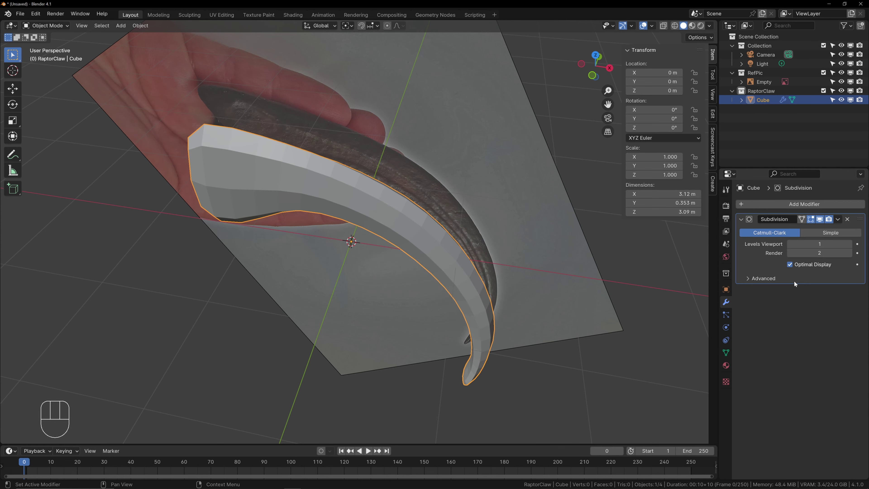
click(850, 244)
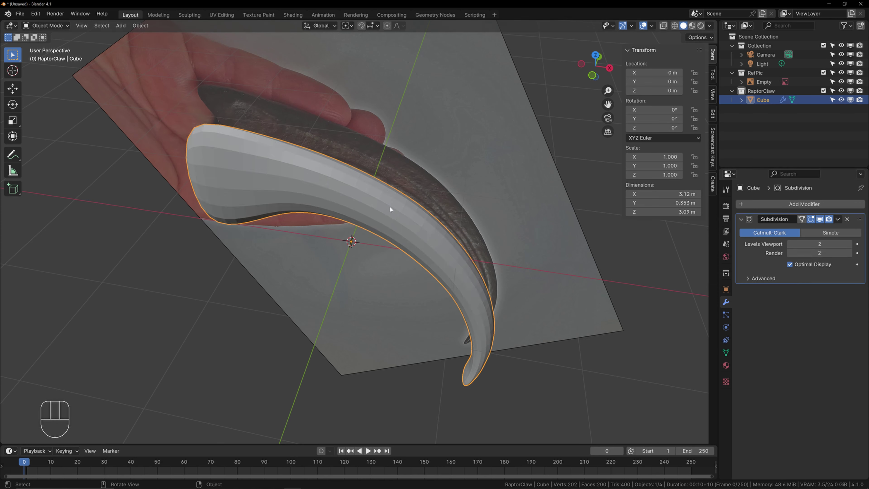
Step: Apply the Subdivision modifier to the claw mesh
click(837, 219)
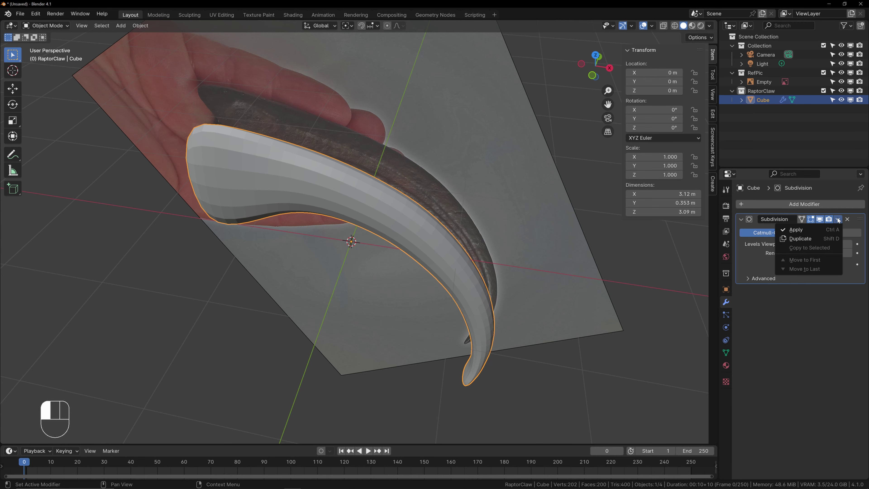
click(803, 229)
middle_drag(398, 268, 410, 248)
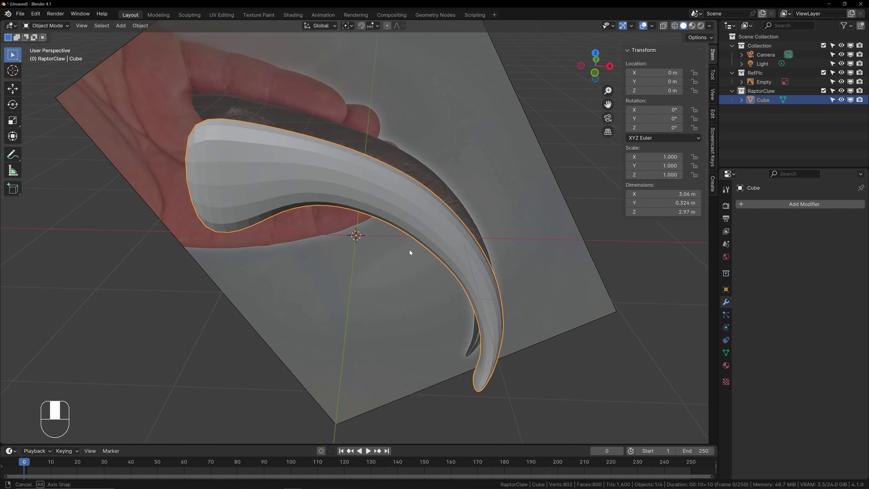
Step: Rename the claw object from its default name to RaptorClaw
double_click(763, 99)
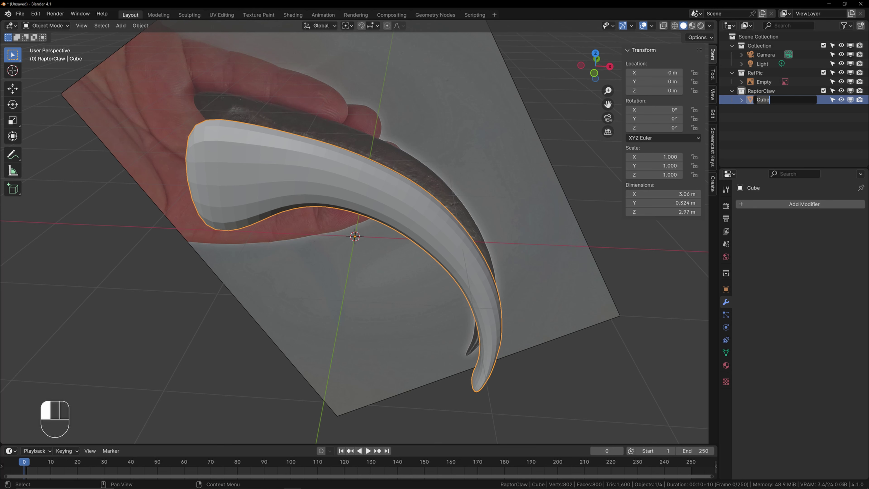
text(RaptorClaw)
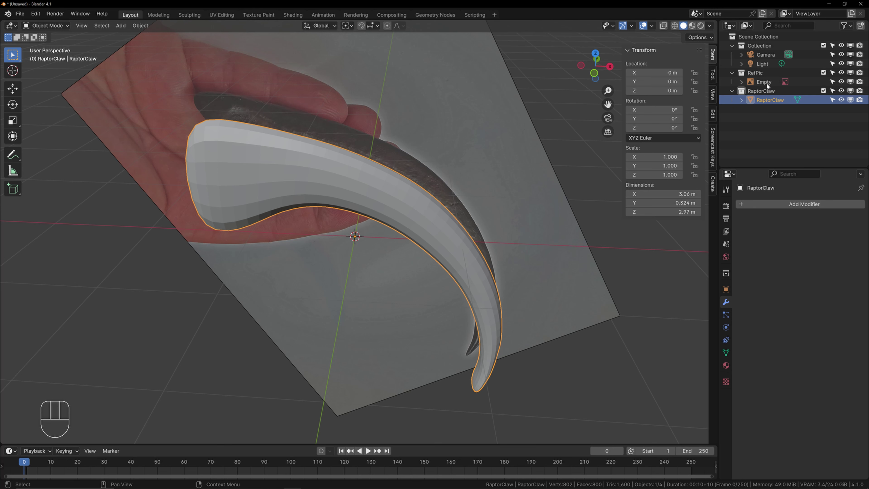
key(Return)
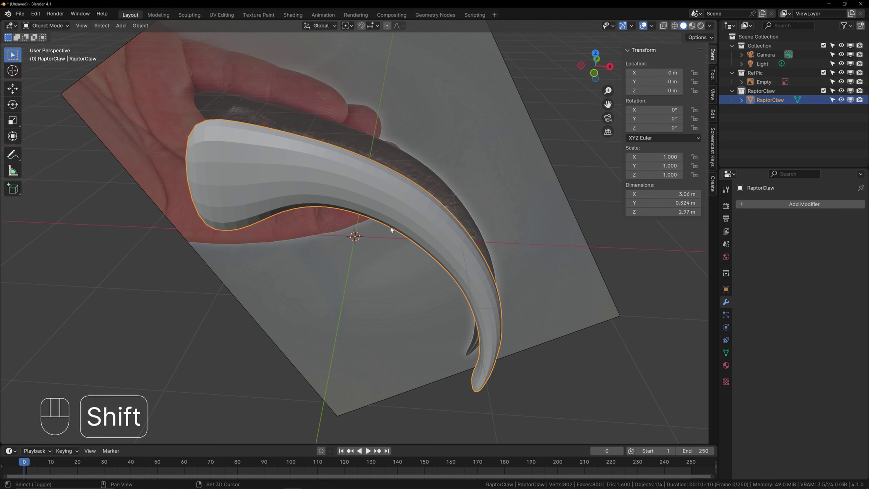
Step: Duplicate the claw in place, then hide the original from the viewport and renders with the copy left selected
key(shift+d)
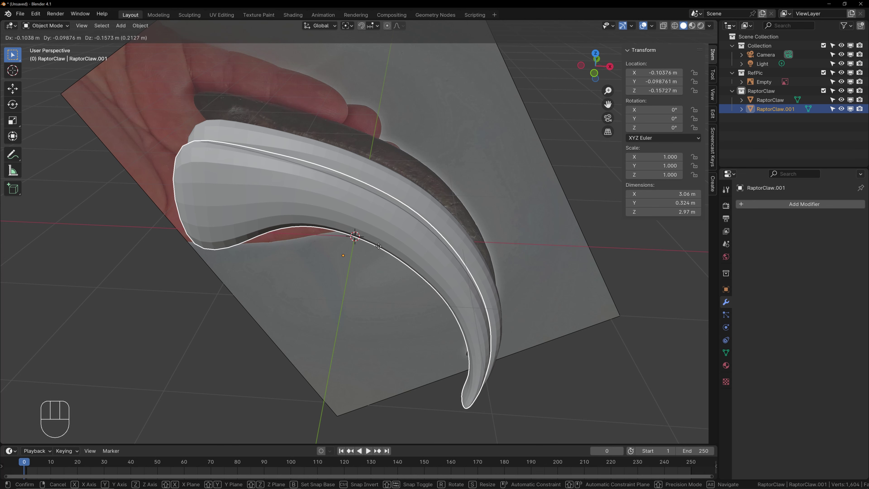
key(Escape)
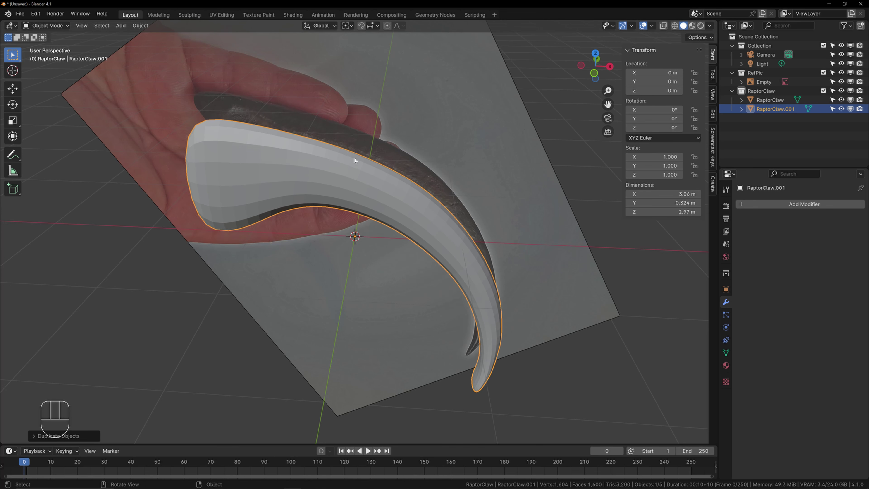
click(767, 100)
click(840, 99)
click(859, 100)
click(775, 109)
click(772, 102)
click(774, 109)
Step: Save the project as RaptorClawTut_1.blend in the YouTubeVid folder
click(21, 16)
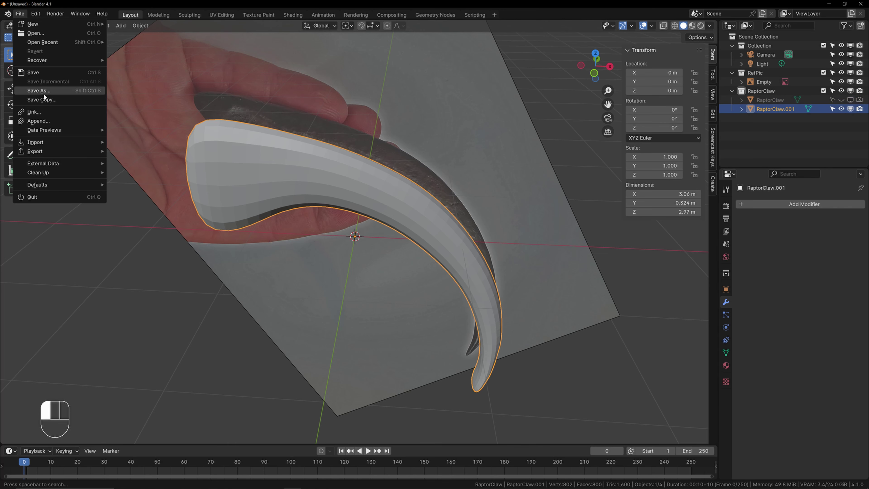
click(43, 93)
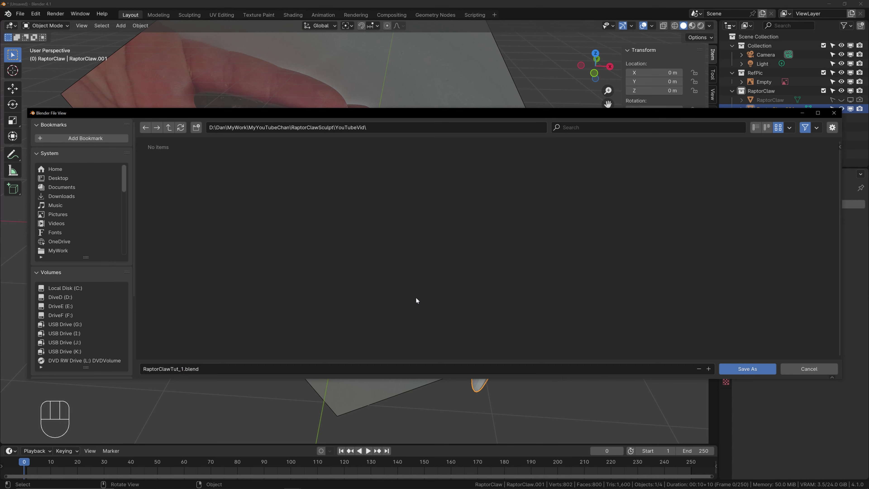
click(748, 369)
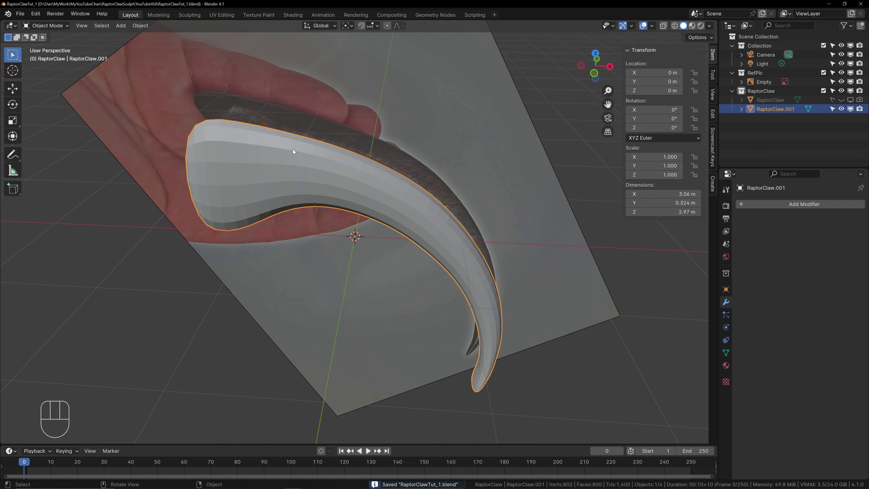
Step: View the duplicated claw from the front and switch it to Sculpt Mode
key(KP_1)
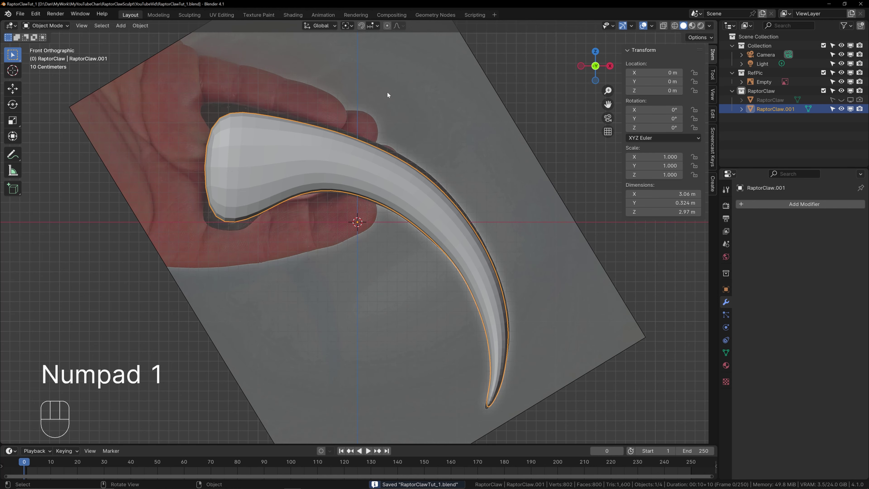
click(45, 25)
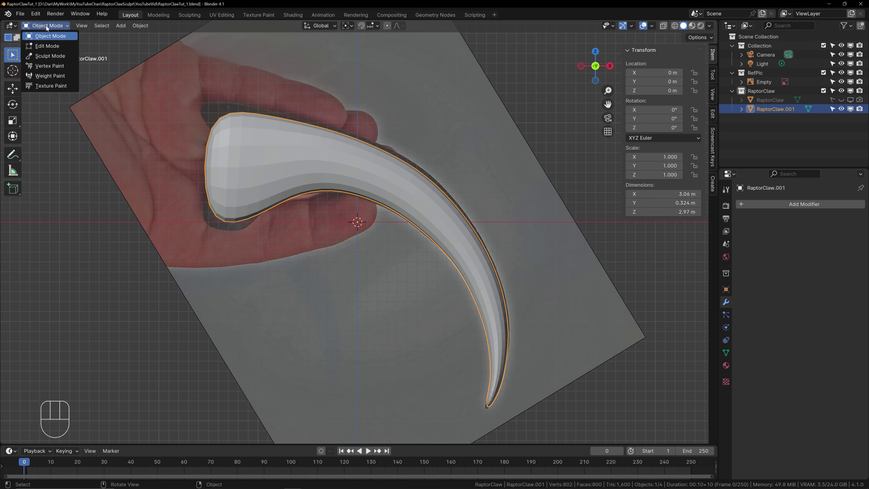
click(47, 56)
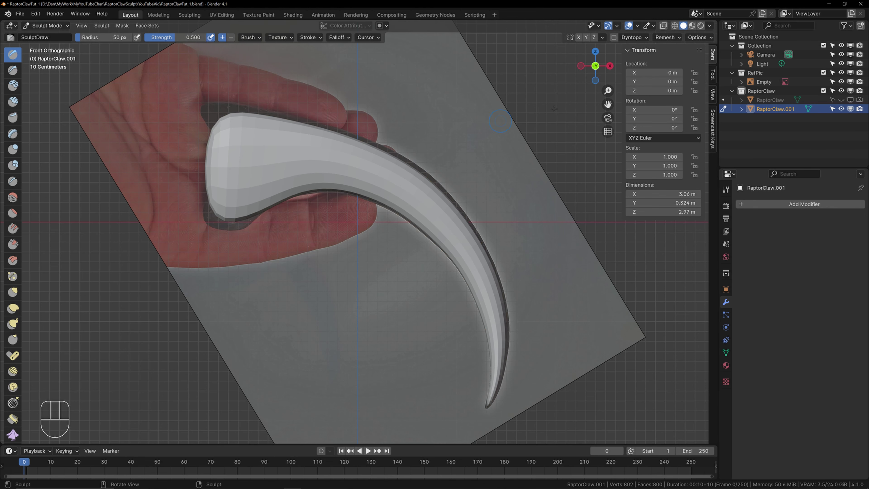
Step: Change the viewport lighting to MatCap with the reddish clay_brown material
click(709, 25)
click(701, 69)
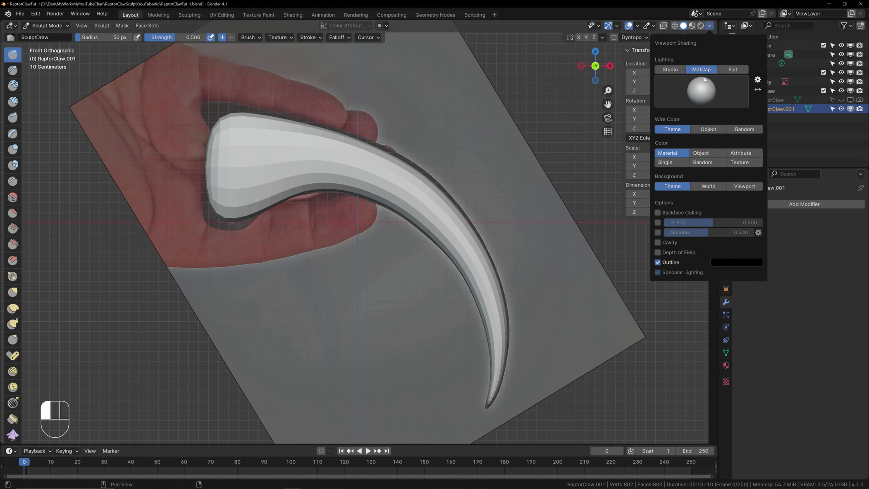
click(701, 89)
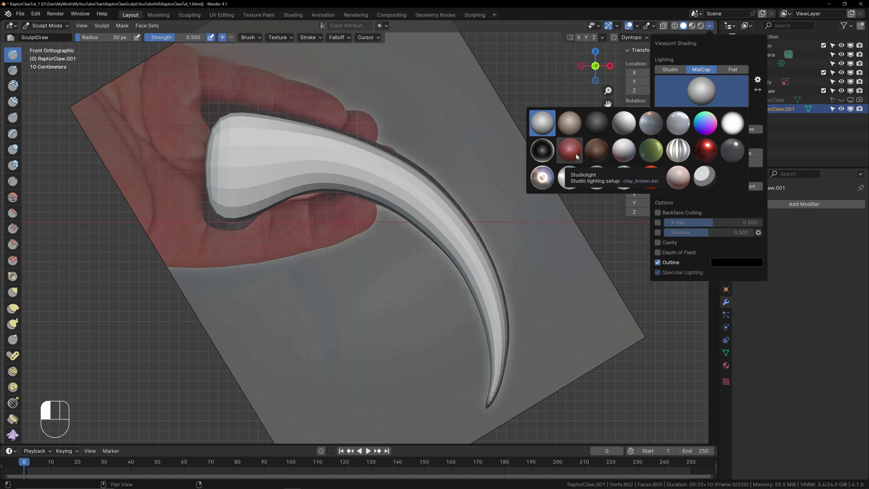
click(574, 151)
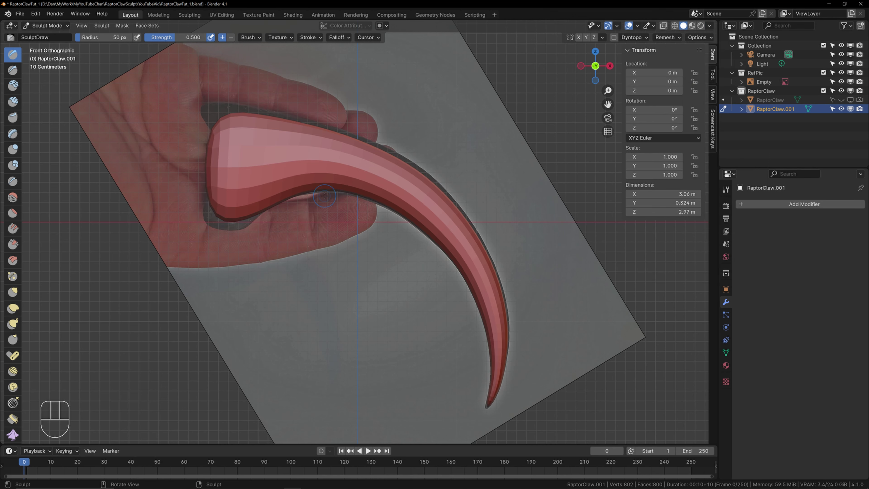
Step: Examine the claw's shape from the front and top, comparing its outline with the reference image
scroll(341, 183, up, 2)
shift+middle_drag(341, 183, 336, 242)
scroll(386, 218, down, 1)
shift+middle_drag(386, 218, 403, 165)
scroll(404, 164, up, 1)
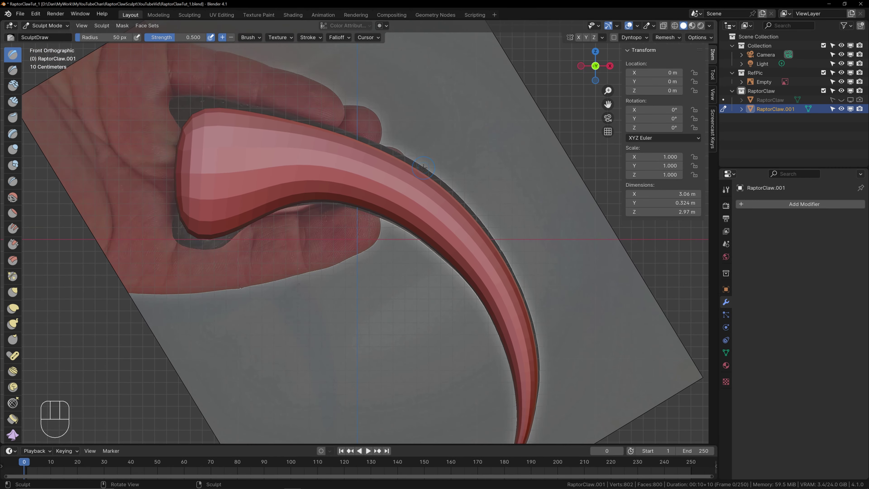
middle_drag(423, 168, 481, 146)
key(KP_7)
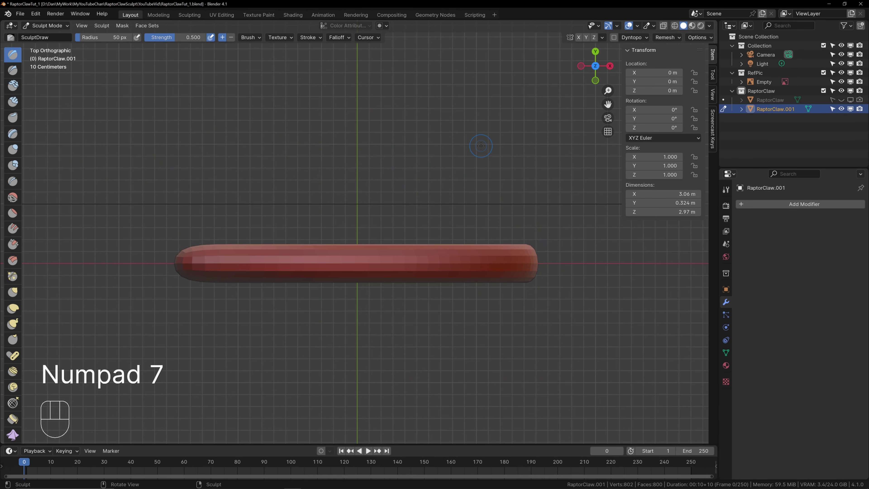
scroll(418, 155, down, 3)
scroll(419, 155, up, 3)
key(KP_1)
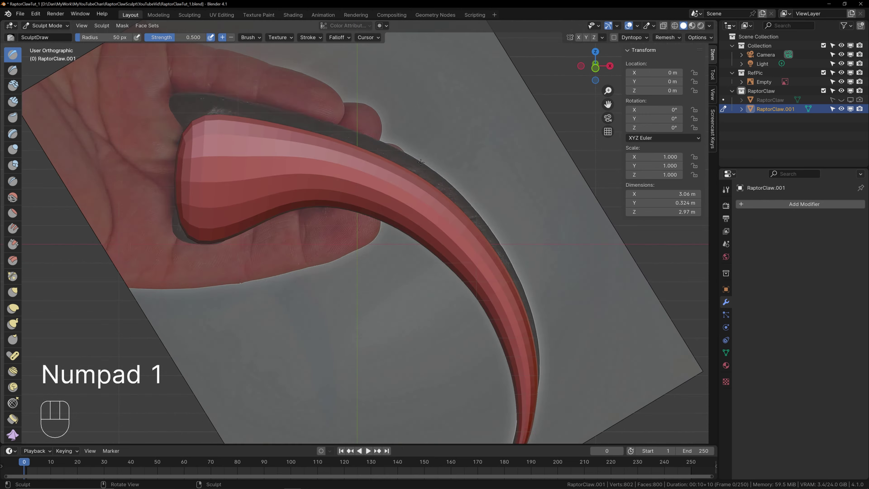
Step: Widen the sculpting toolbar until every brush is listed with its name
scroll(420, 162, down, 2)
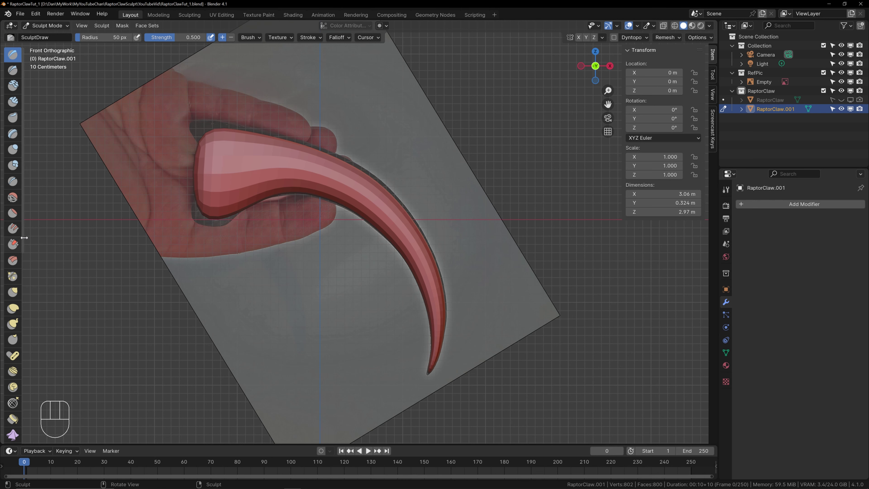
drag(21, 237, 21, 236)
mouse_move(24, 235)
mouse_down()
mouse_move(99, 236)
mouse_move(38, 239)
mouse_up()
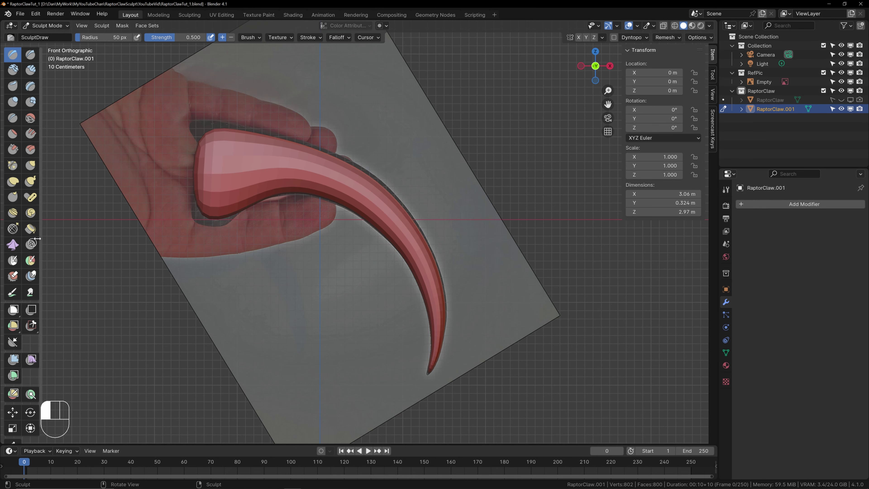
mouse_move(37, 239)
mouse_down()
mouse_move(25, 240)
mouse_move(70, 237)
mouse_up()
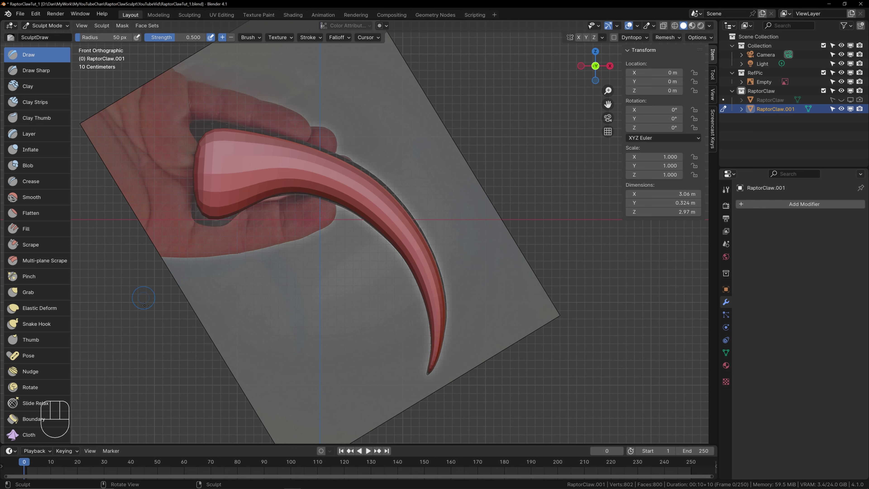
Step: Choose the Grab brush with a 188 px radius and enable mirror symmetry on the Y axis
key(g)
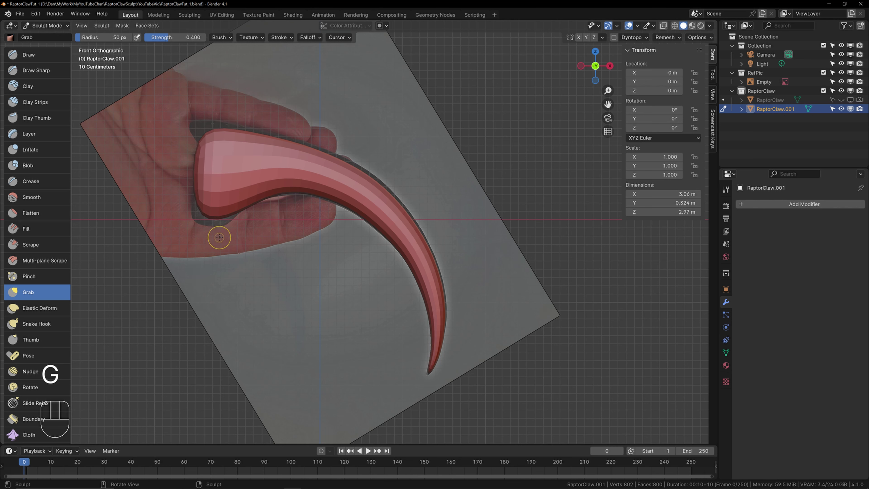
key(f)
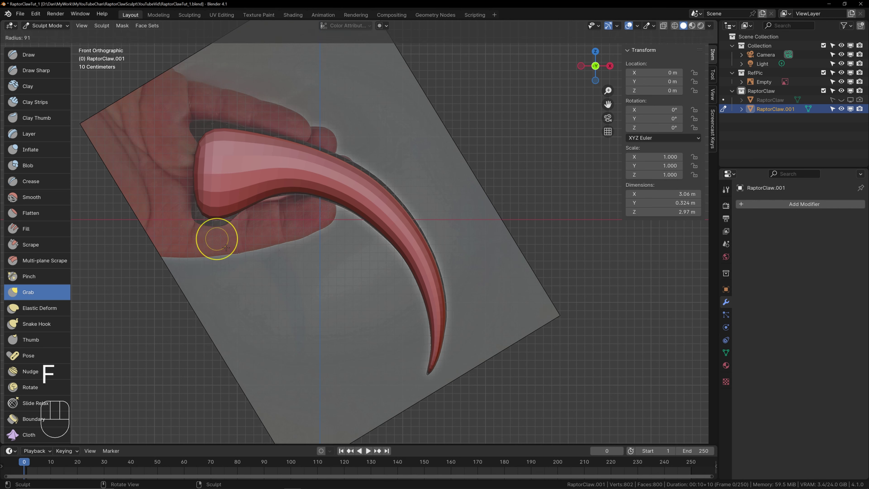
click(249, 260)
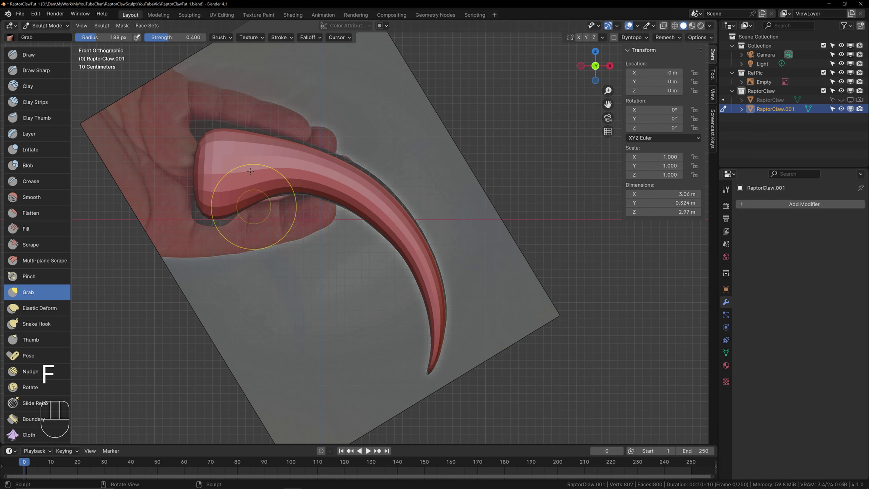
scroll(229, 139, up, 3)
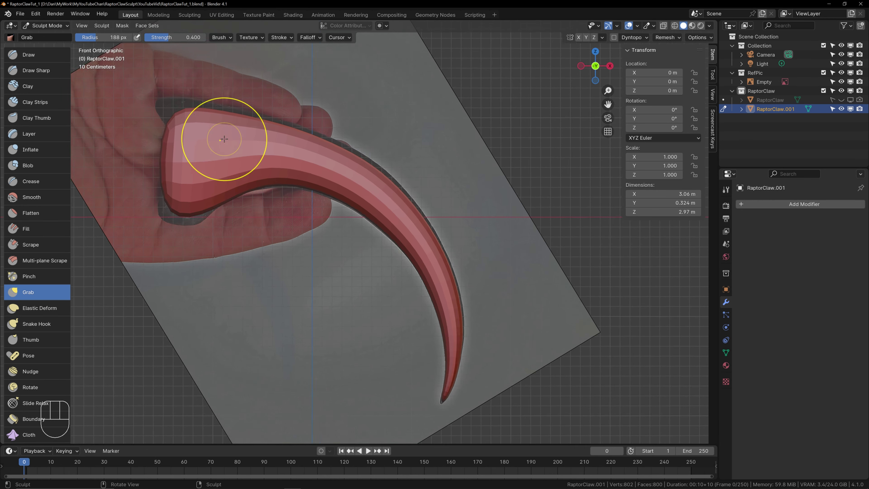
scroll(251, 145, down, 2)
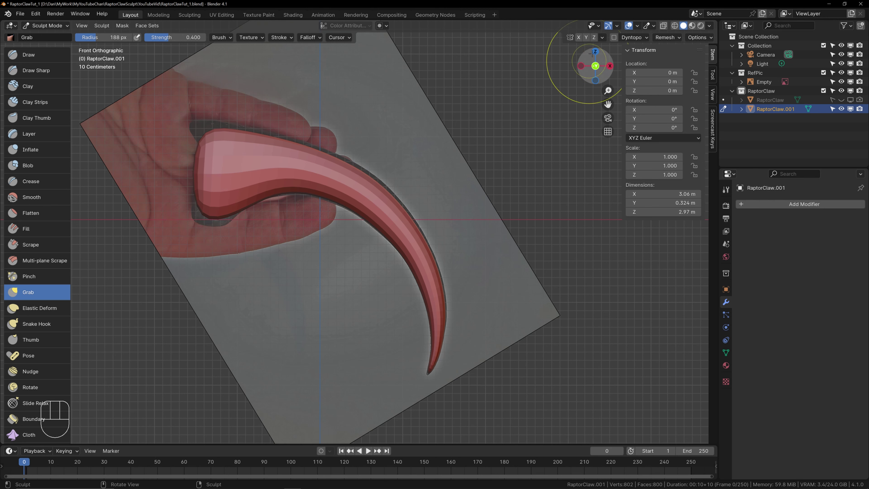
click(587, 38)
Step: Pull the upper and lower corners of the claw's base outward with Grab to match the reference photo
mouse_move(203, 212)
mouse_down()
mouse_move(196, 222)
mouse_move(234, 211)
mouse_move(226, 228)
mouse_up()
drag(210, 130, 174, 106)
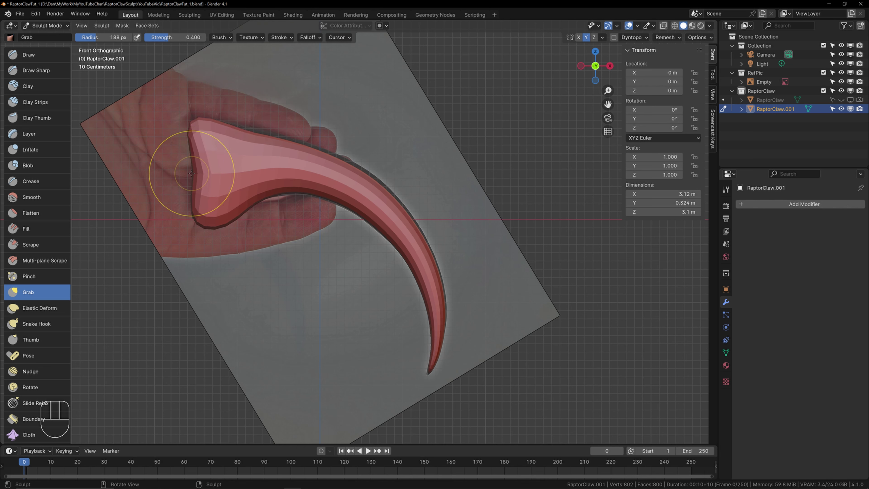
drag(204, 171, 204, 170)
Step: Nudge the claw's outer curve and inner underside with Grab so the outline follows the reference photo
mouse_move(251, 143)
mouse_down()
mouse_move(255, 129)
mouse_move(322, 148)
mouse_move(365, 167)
mouse_move(401, 204)
mouse_up()
drag(424, 238, 427, 236)
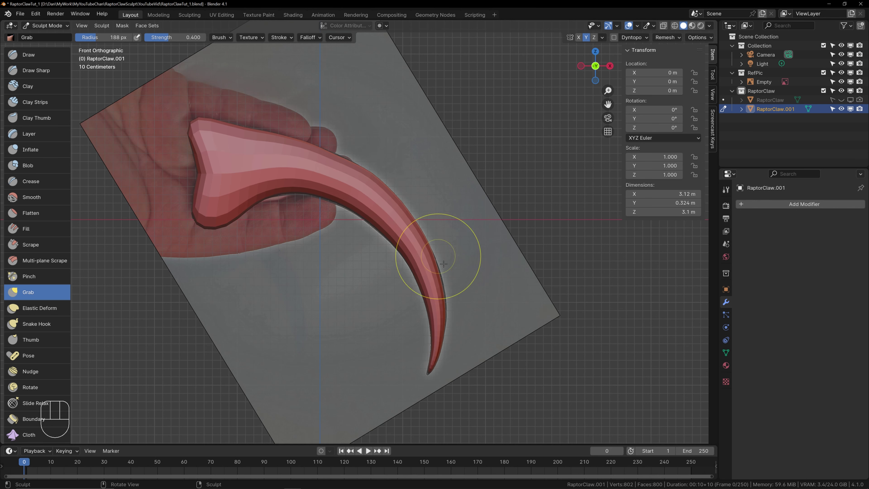
drag(441, 285, 444, 283)
drag(446, 316, 447, 314)
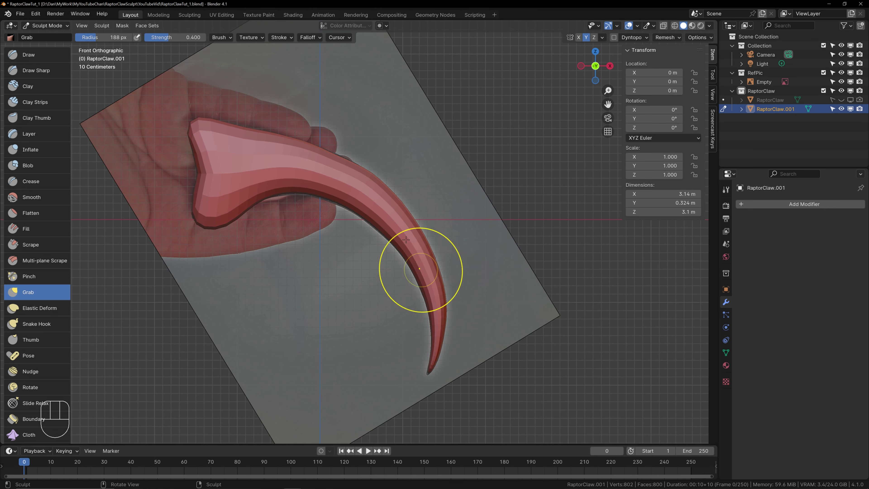
drag(320, 196, 281, 193)
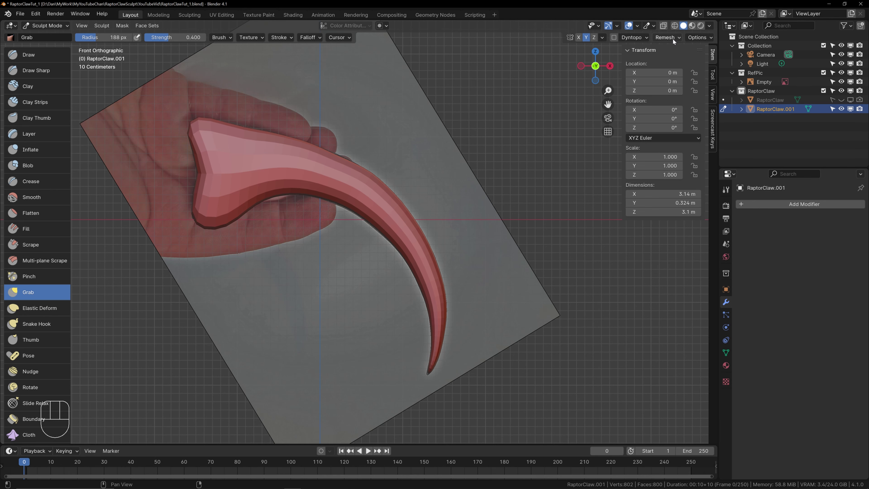
Step: Set the remesh voxel size to 0.042 m and voxel-remesh the claw
mouse_move(445, 149)
middle_down()
mouse_move(345, 166)
mouse_move(428, 167)
mouse_move(343, 168)
mouse_move(424, 170)
mouse_move(423, 178)
mouse_move(414, 166)
mouse_move(408, 210)
middle_up()
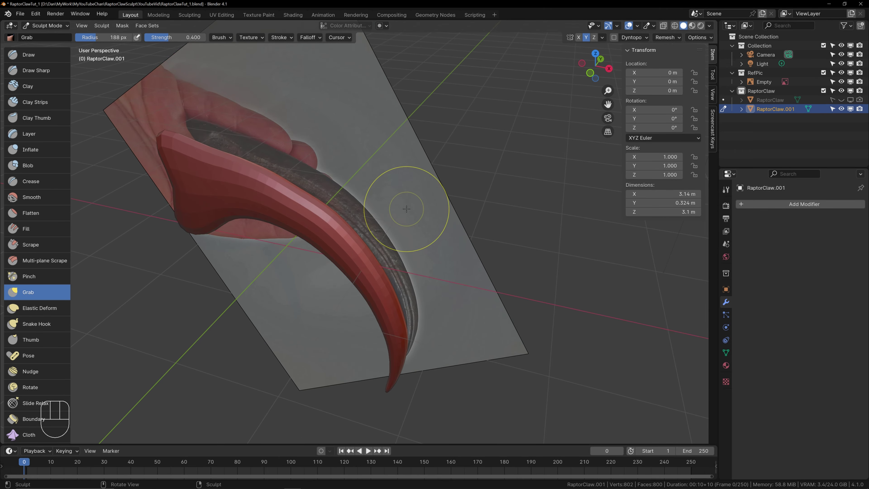
key(r)
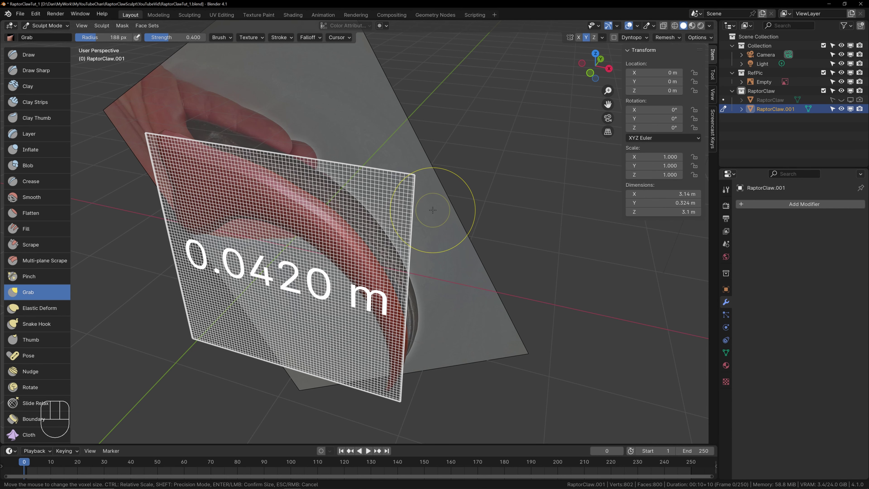
click(433, 210)
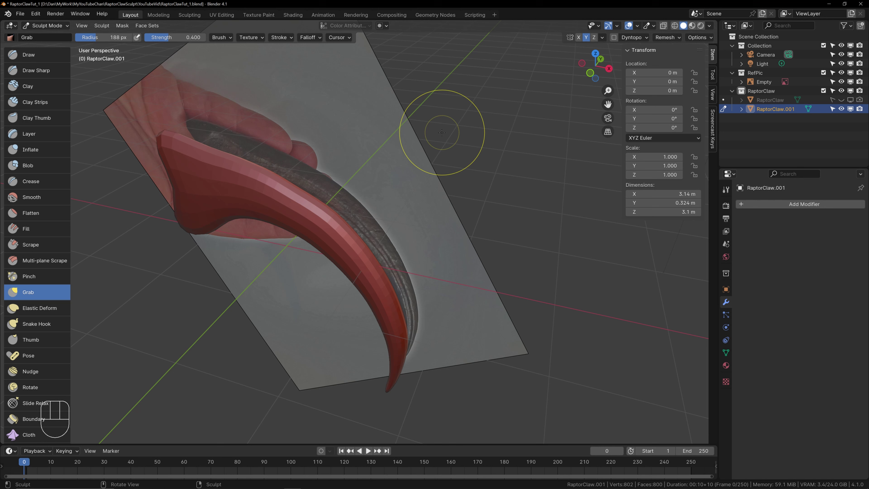
click(667, 37)
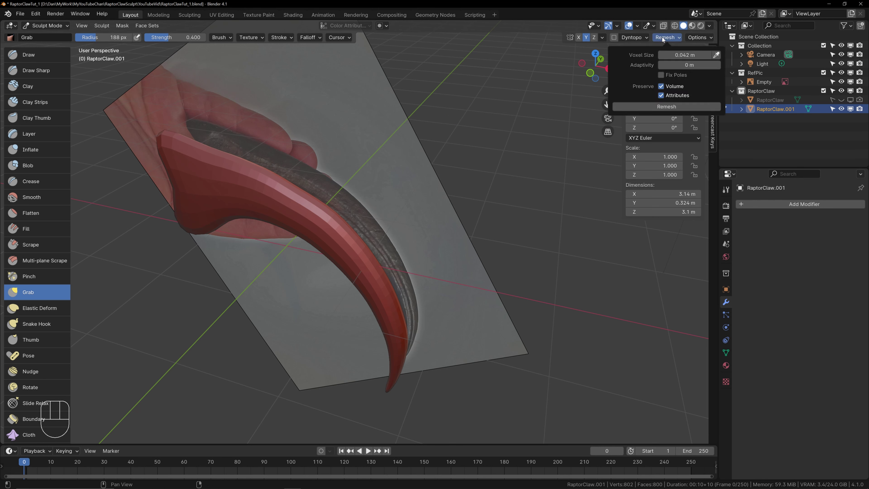
click(658, 108)
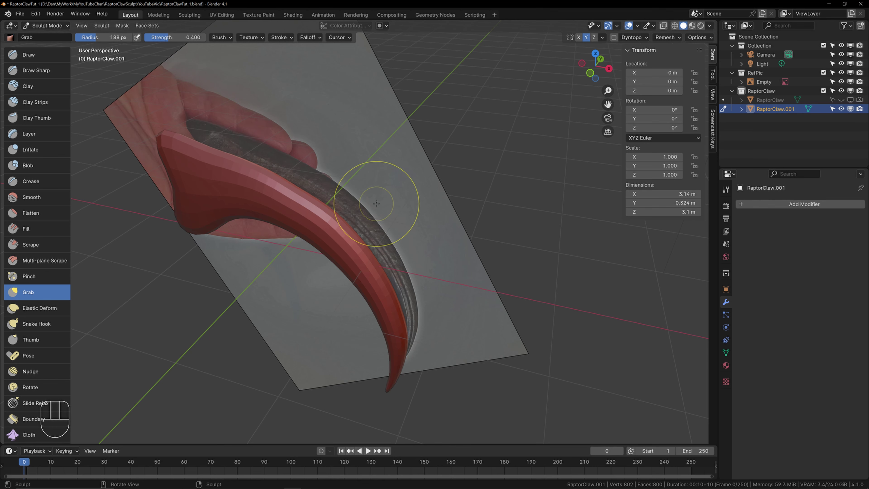
key(ctrl)
key(ctrl+r)
Step: Try pulling a bump out of the remeshed claw's upper edge with the Grab brush
shift+middle_drag(387, 210, 444, 163)
scroll(407, 161, up, 2)
shift+middle_drag(400, 127, 411, 210)
scroll(367, 231, up, 2)
middle_drag(377, 235, 320, 231)
scroll(340, 223, down, 2)
drag(260, 179, 241, 31)
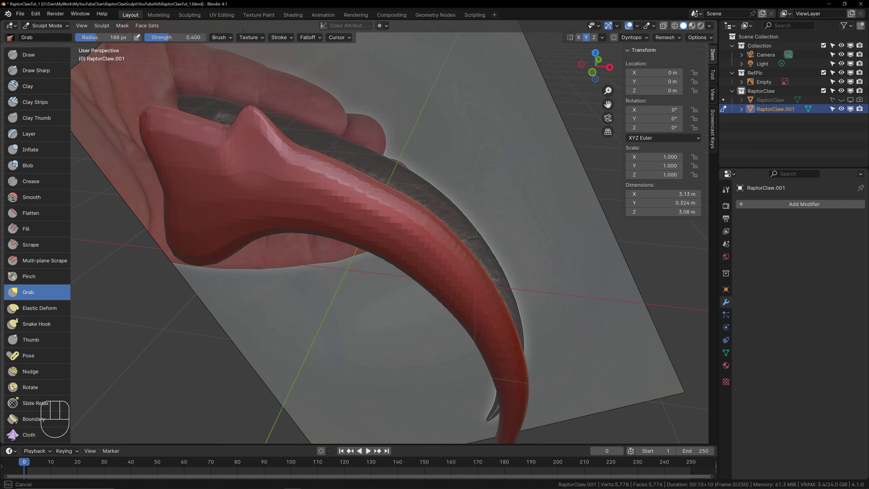
key(ctrl+z)
scroll(394, 245, down, 2)
shift+middle_drag(392, 290, 382, 255)
middle_drag(383, 255, 392, 240)
mouse_move(392, 240)
shift+middle_down()
mouse_move(389, 232)
mouse_move(400, 242)
shift+middle_up()
key(KP_1)
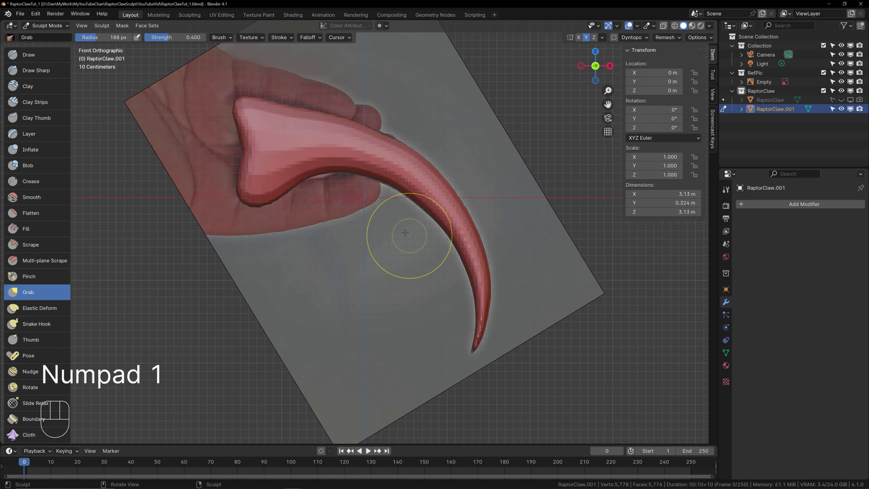
Step: Activate the Mesh Filter tool for the claw
middle_drag(339, 224, 153, 281)
scroll(36, 318, down, 5)
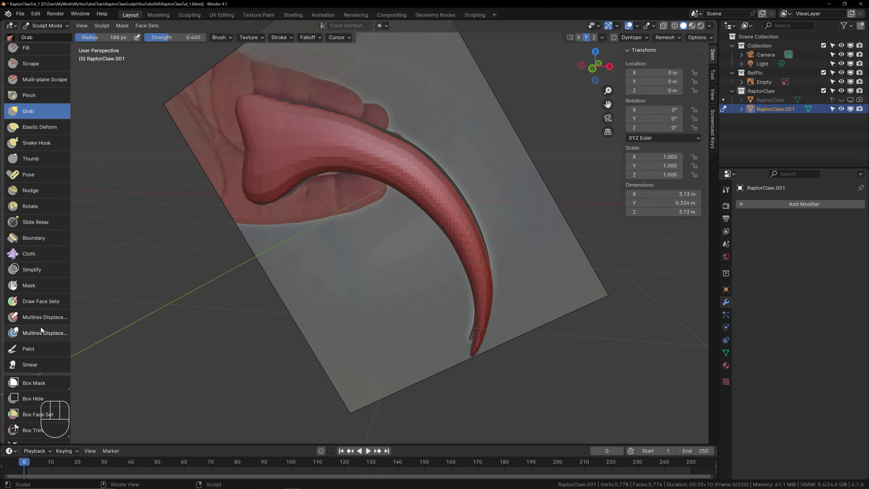
scroll(40, 326, down, 5)
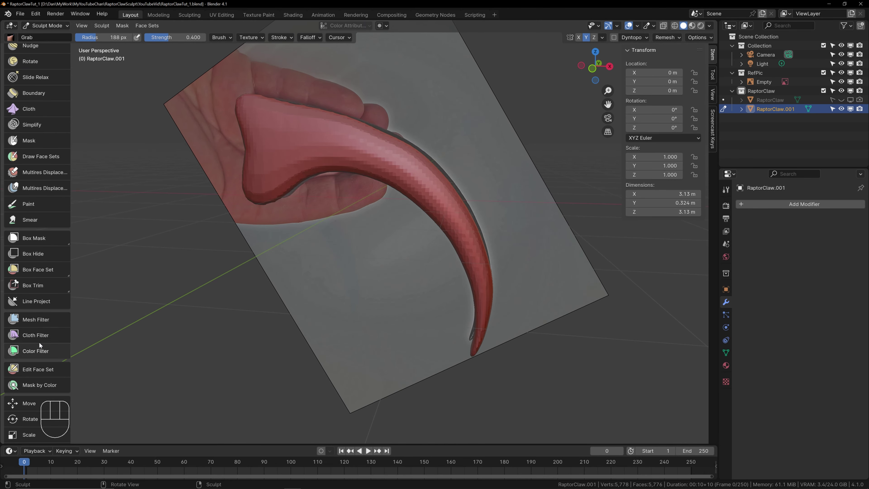
click(28, 321)
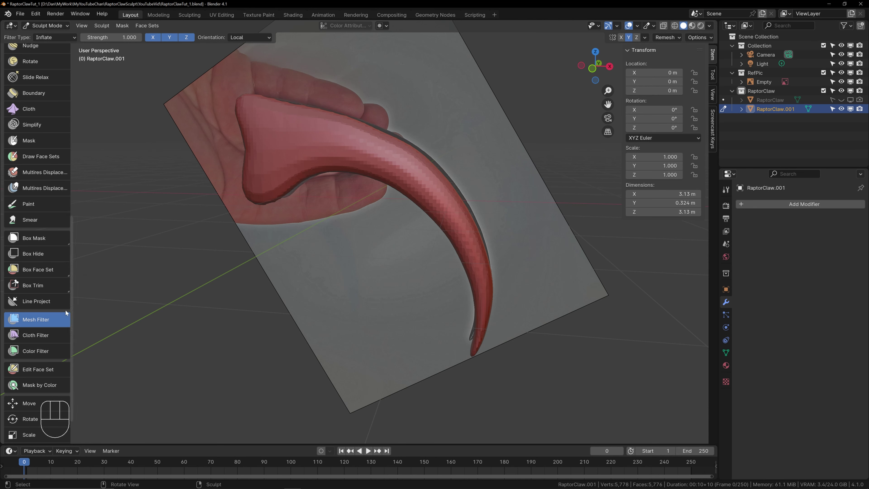
Step: Try inflating the whole claw with the mesh filter set to Inflate
click(50, 37)
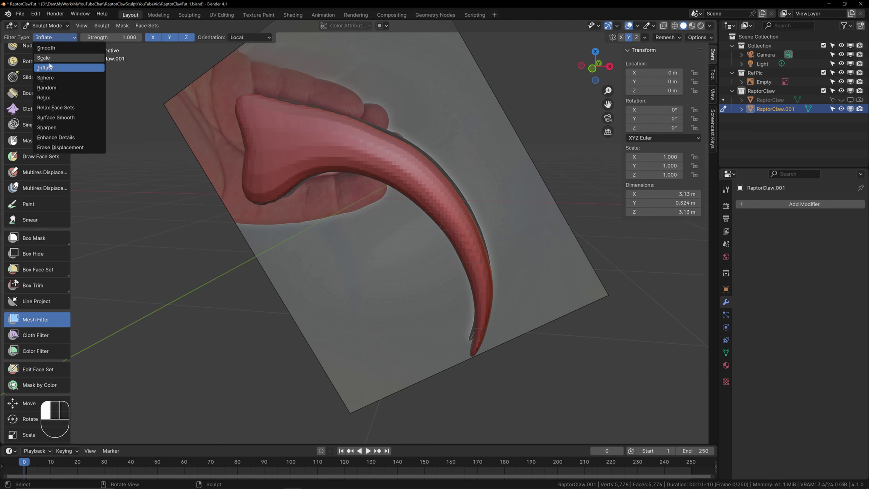
click(49, 59)
click(53, 38)
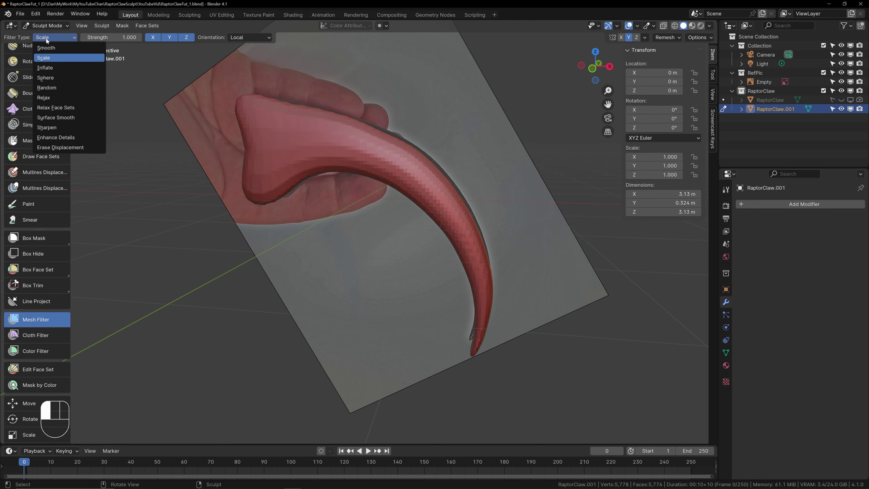
click(49, 67)
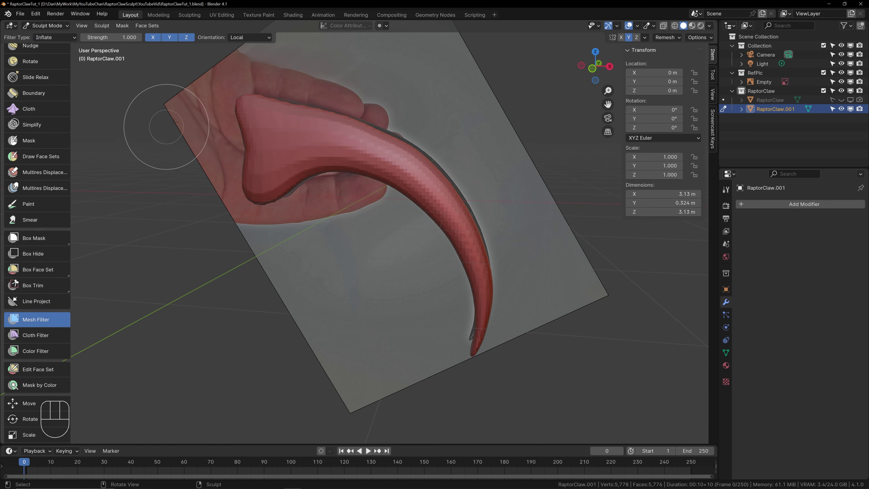
shift+middle_drag(229, 126, 215, 209)
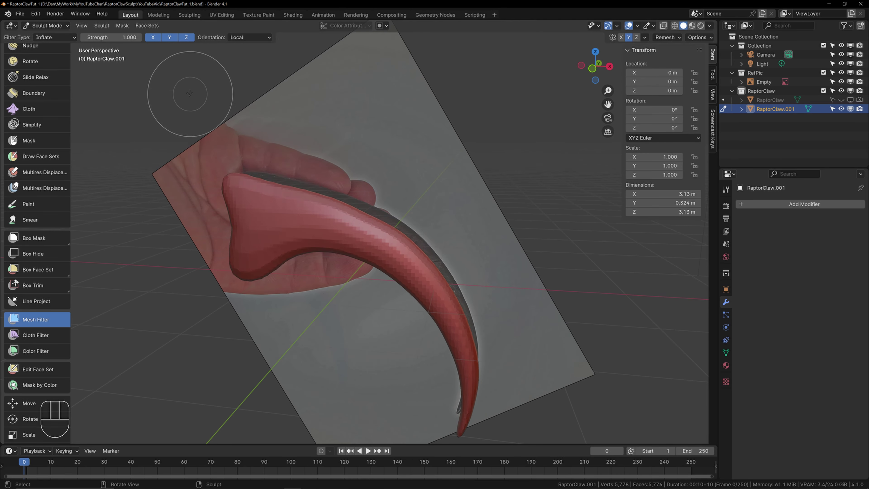
drag(184, 94, 221, 93)
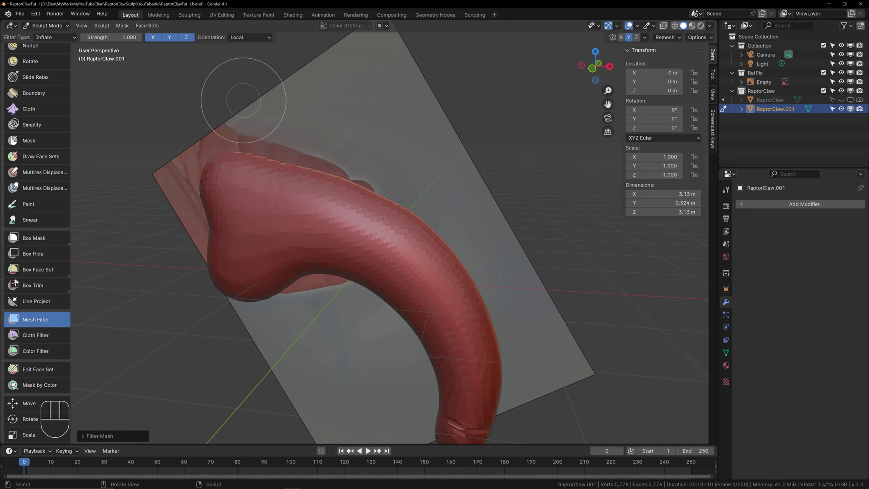
key(ctrl+z)
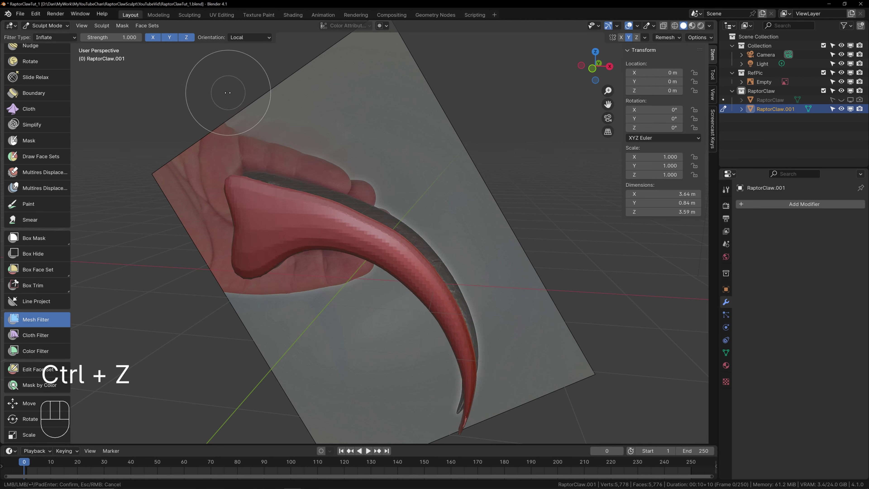
key(ctrl+z)
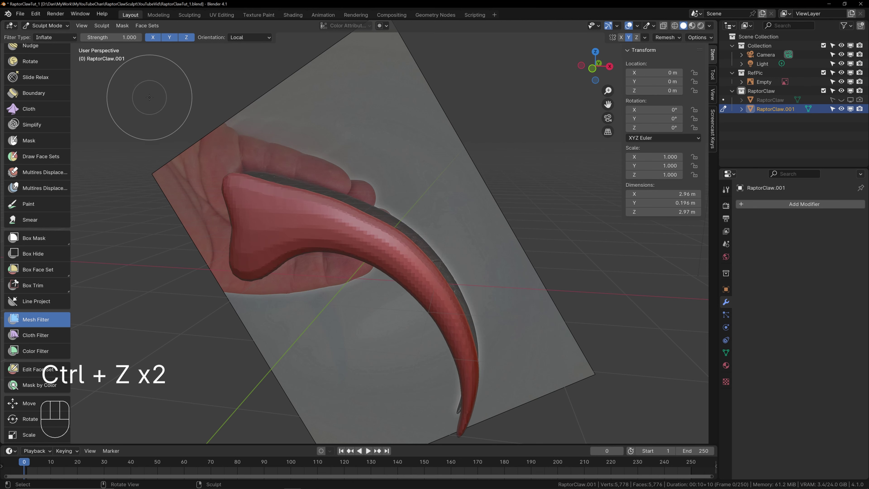
Step: Smooth the blocky surface of the whole claw with the mesh filter set to Smooth
click(69, 38)
click(54, 48)
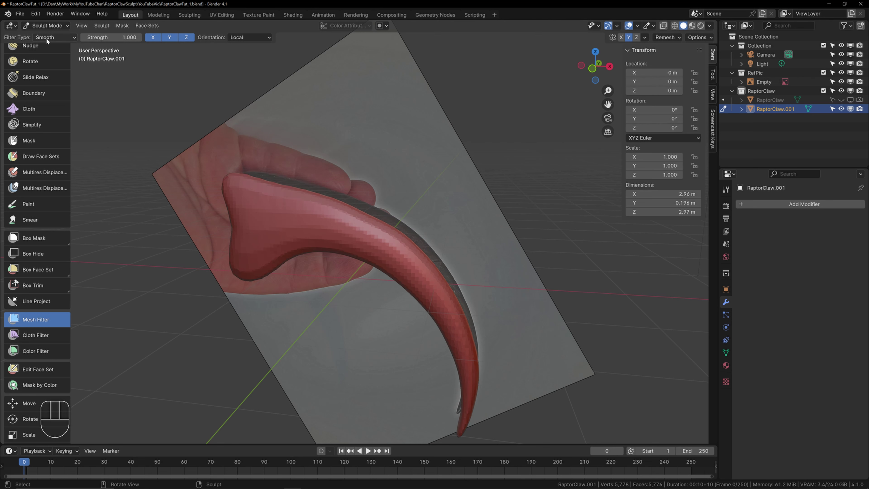
mouse_move(150, 111)
mouse_down()
mouse_move(277, 108)
mouse_move(248, 129)
mouse_up()
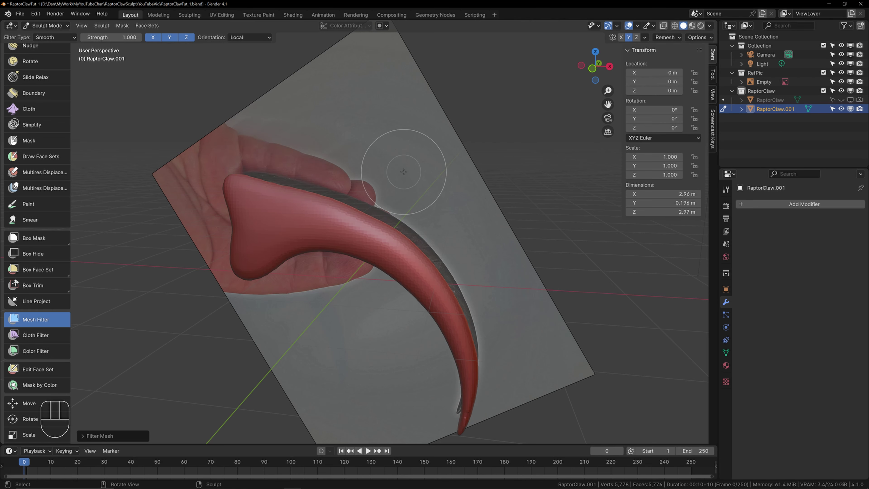
Step: Pull the base's upper corner and the claw's upper edge back onto the reference outline with Grab in front view
key(KP_1)
scroll(438, 209, up, 2)
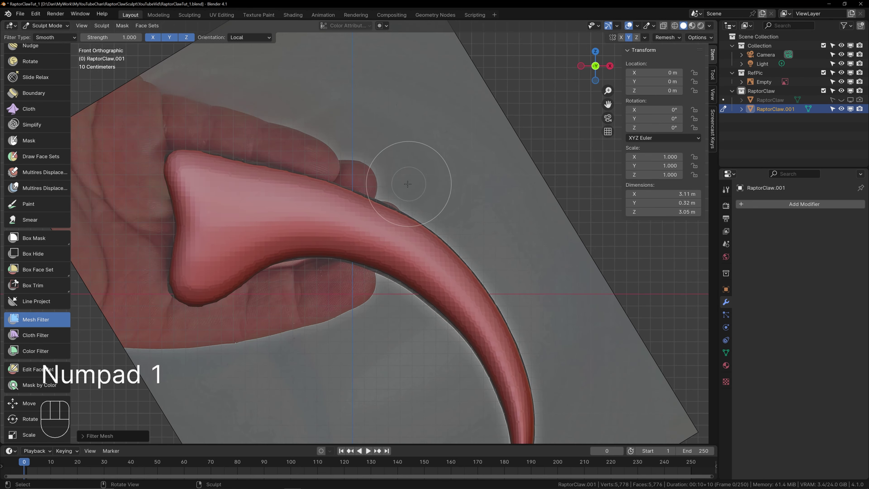
key(g)
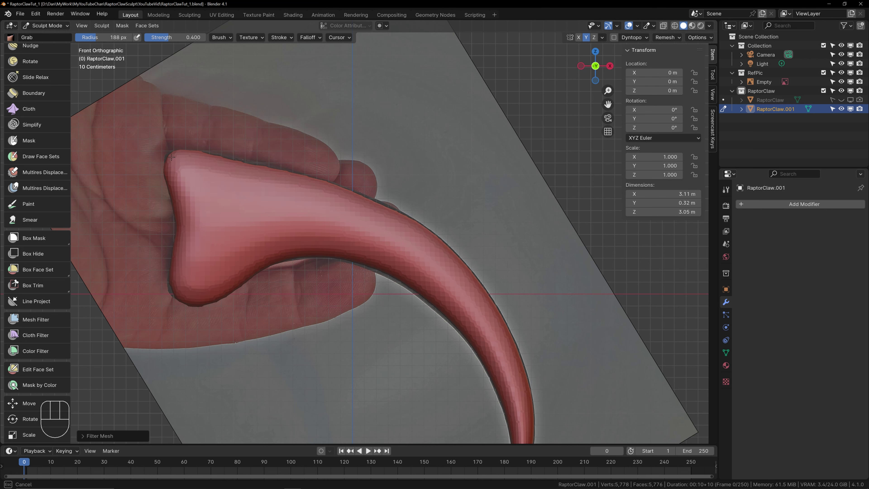
drag(172, 157, 234, 161)
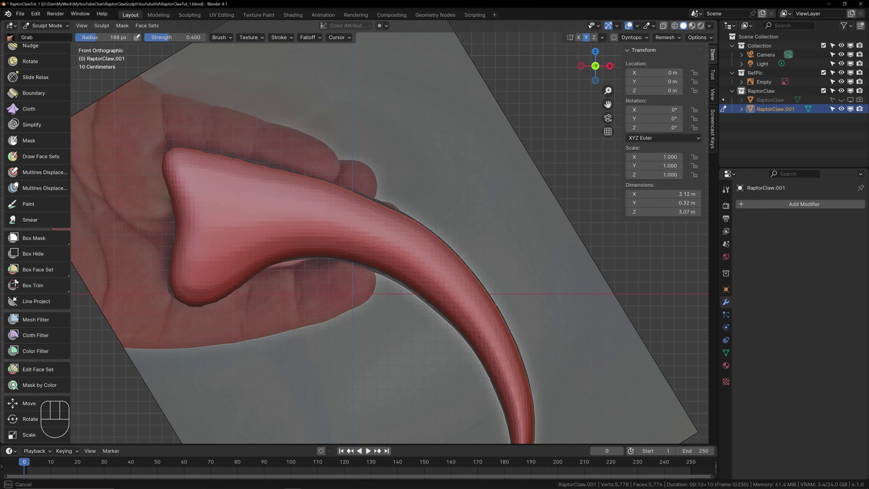
drag(385, 200, 384, 201)
drag(384, 202, 353, 186)
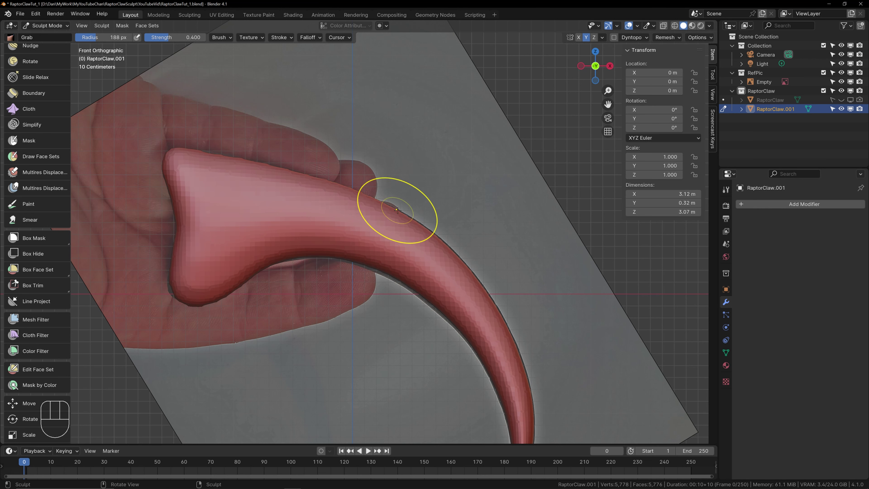
Step: Pull the claw's outer curve onto the reference outline from mid-length toward the tip with Grab in front view
drag(407, 220, 410, 215)
drag(442, 243, 447, 238)
drag(456, 254, 456, 253)
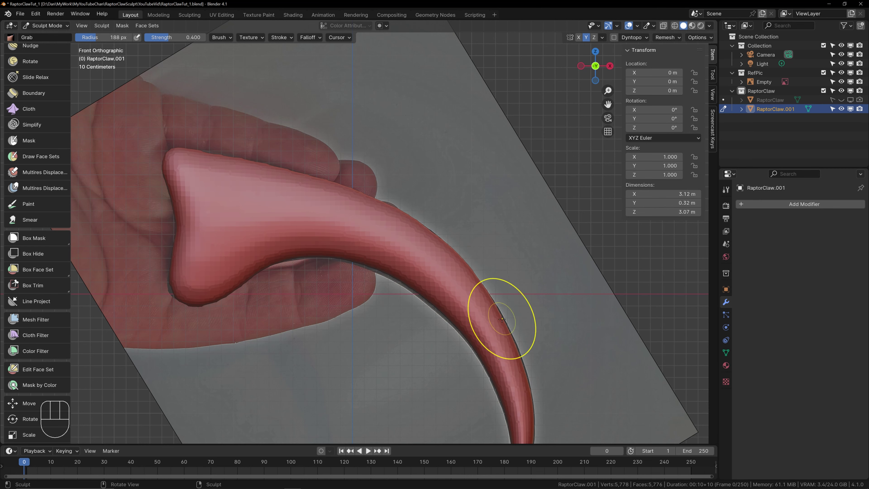
shift+middle_drag(526, 332, 443, 203)
drag(443, 214, 441, 226)
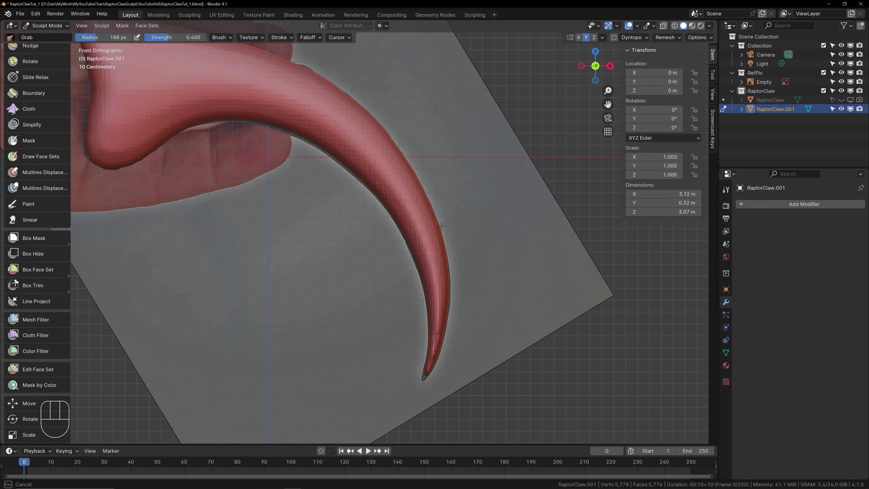
Step: Extend the claw's pointed tip with Grab until it matches the tip in the reference photo
drag(451, 282, 451, 303)
drag(427, 374, 426, 377)
drag(445, 334, 440, 354)
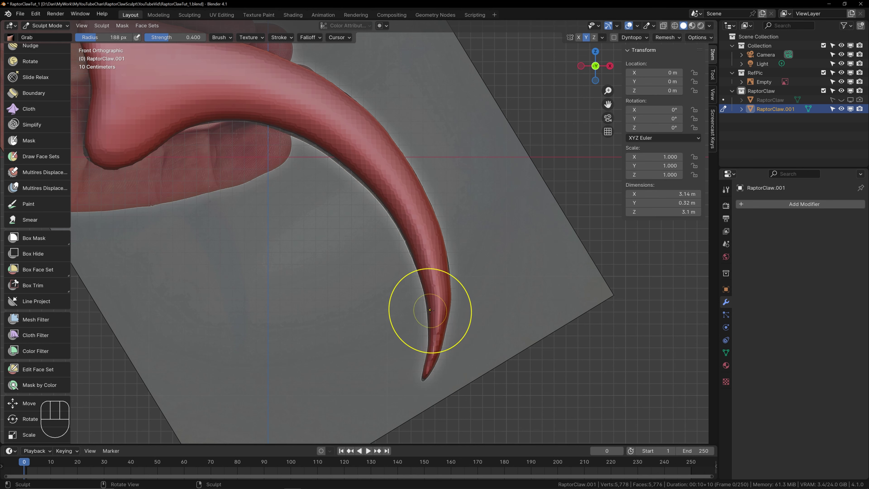
Step: Adjust the claw's inner curve from near the tip back to the base with Grab to follow the reference outline
drag(430, 310, 429, 306)
drag(393, 215, 361, 179)
shift+middle_drag(324, 159, 391, 201)
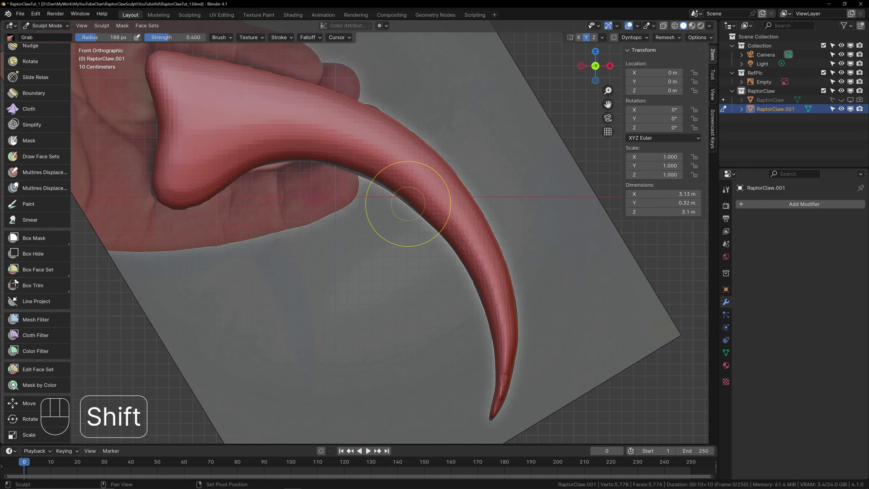
drag(388, 190, 353, 172)
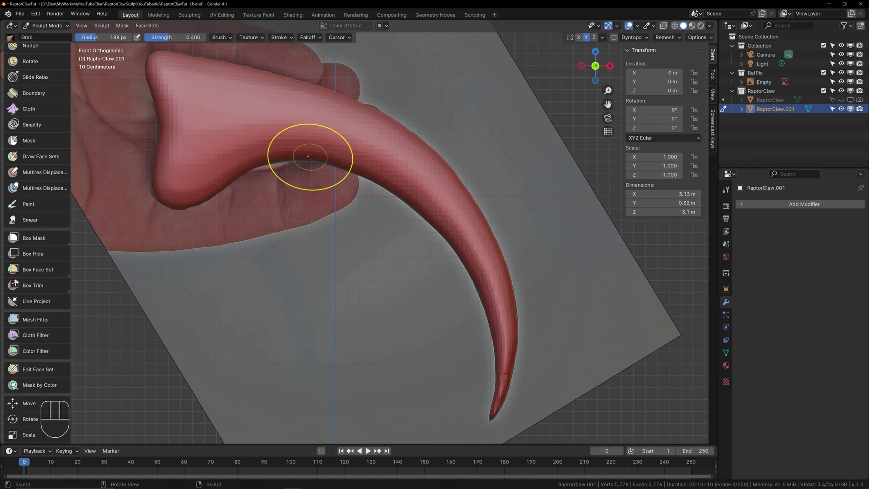
drag(309, 156, 276, 163)
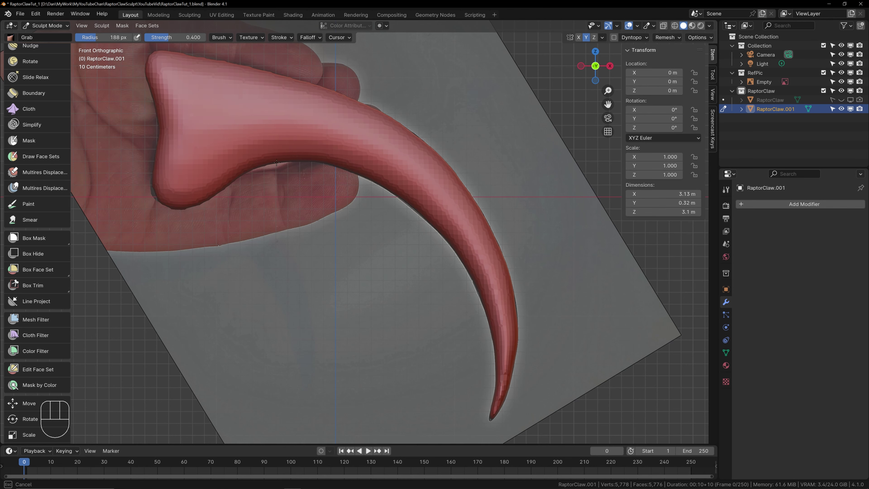
Step: Nudge the base's lower corner outward onto the reference outline with Grab and check the claw's overall shape
shift+middle_drag(217, 204, 340, 237)
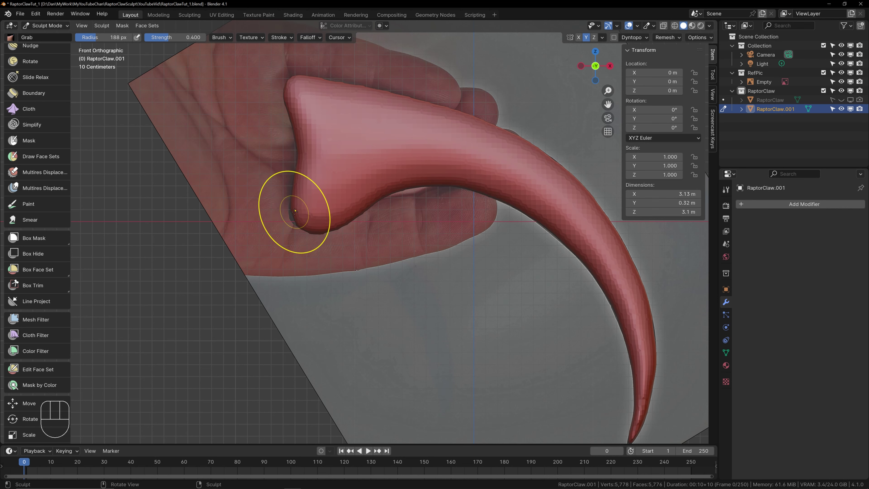
drag(296, 214, 293, 212)
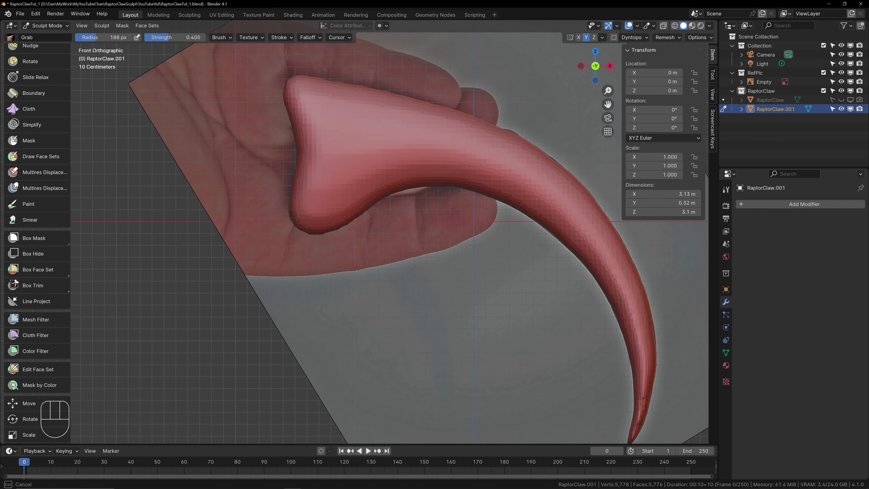
mouse_move(407, 206)
shift+middle_down()
mouse_move(384, 247)
mouse_move(290, 177)
mouse_move(289, 203)
shift+middle_up()
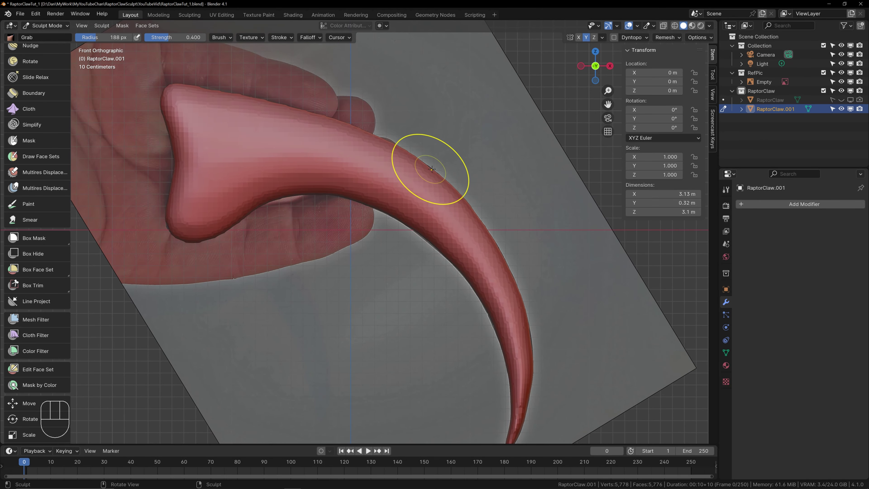
shift+middle_drag(504, 205, 518, 154)
scroll(411, 177, down, 2)
shift+middle_drag(465, 147, 451, 217)
shift+middle_drag(452, 217, 468, 210)
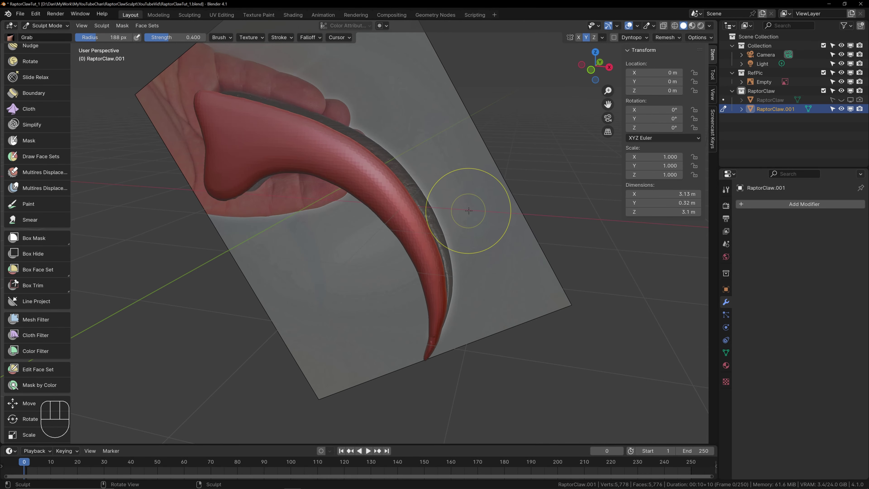
Step: Duplicate the sculpted claw in place in Object Mode
click(39, 26)
click(44, 36)
shift+middle_drag(468, 177, 426, 202)
key(shift+d)
right_click(436, 237)
Step: Hide RaptorClaw.001 with the new duplicate selected as the working copy, and save the file
click(764, 107)
click(841, 109)
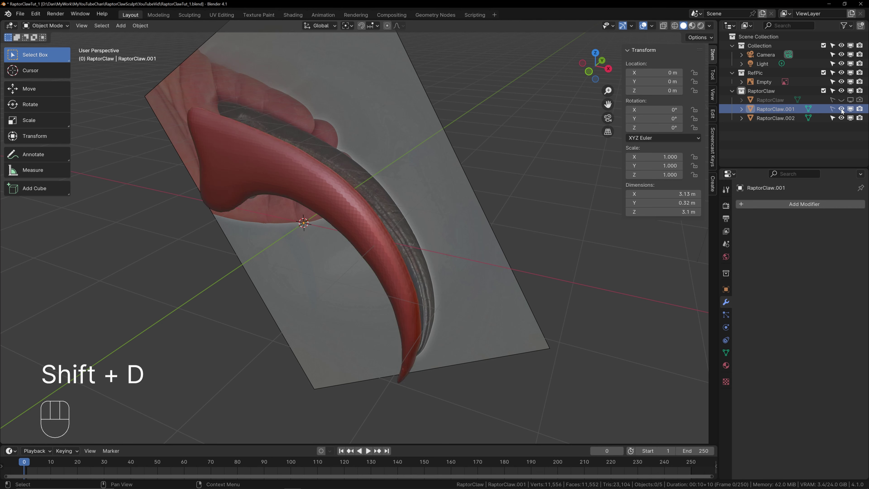
click(777, 118)
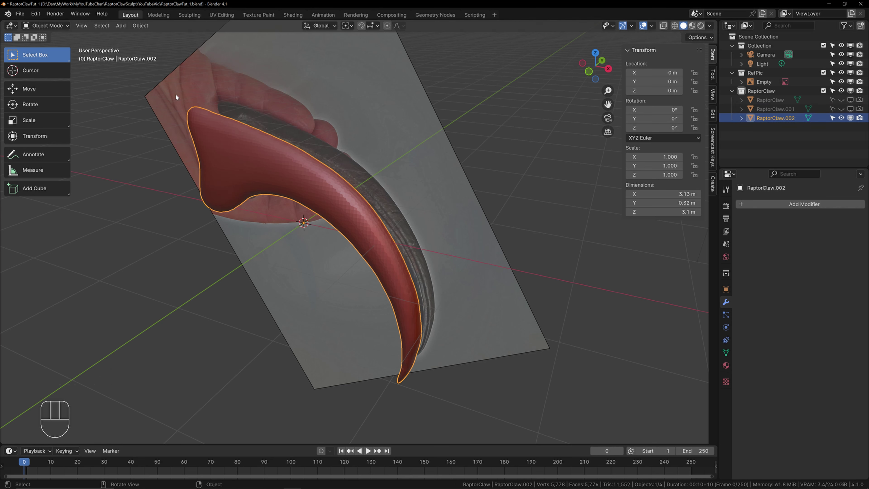
click(21, 15)
click(33, 72)
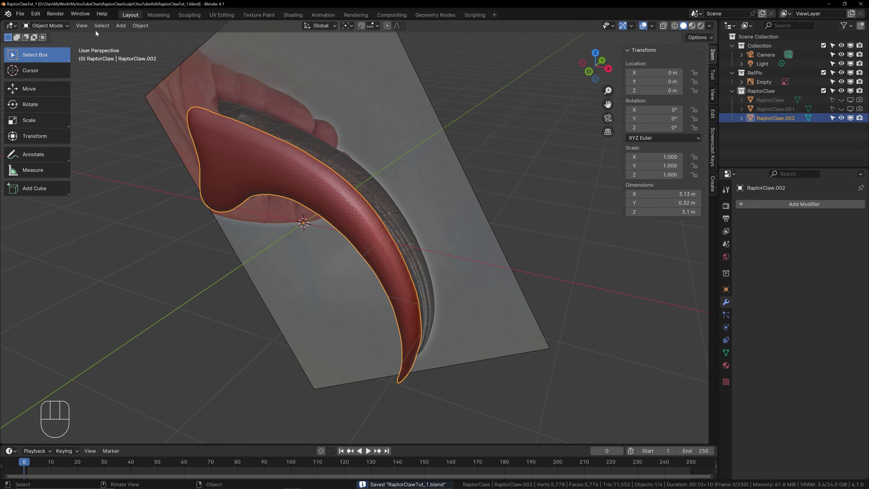
click(47, 25)
click(48, 56)
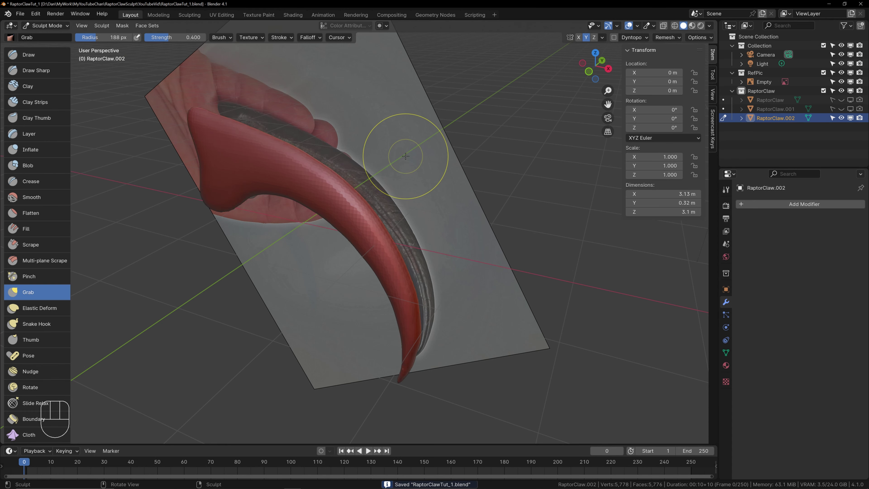
key(KP_1)
middle_drag(406, 156, 86, 34)
click(48, 26)
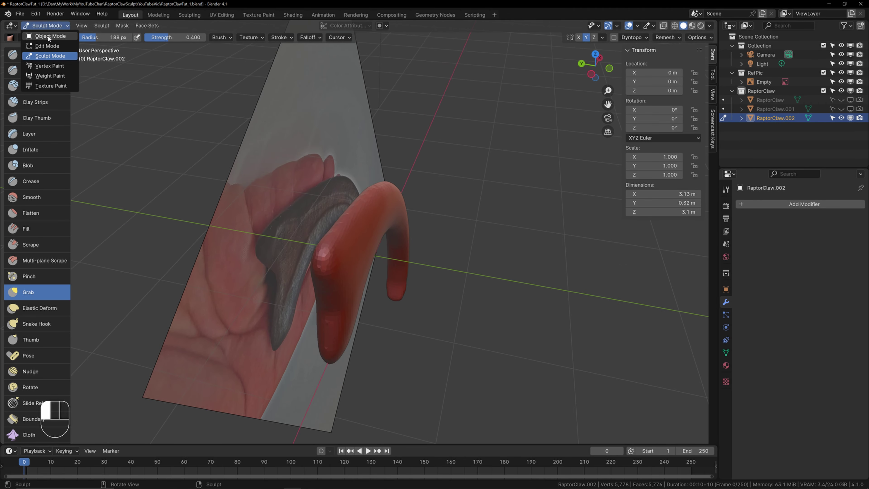
click(49, 36)
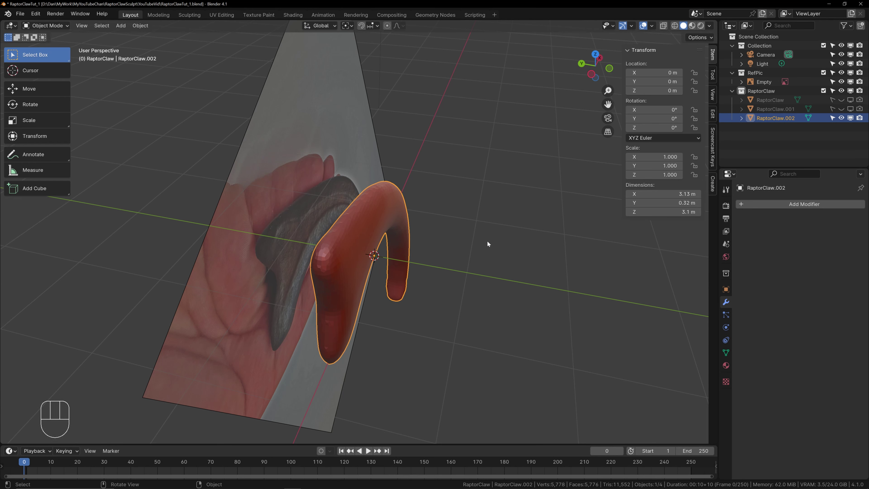
Step: Thicken the whole claw mesh in Edit Mode by scaling it along Y to a depth of about 0.384 m
key(Tab)
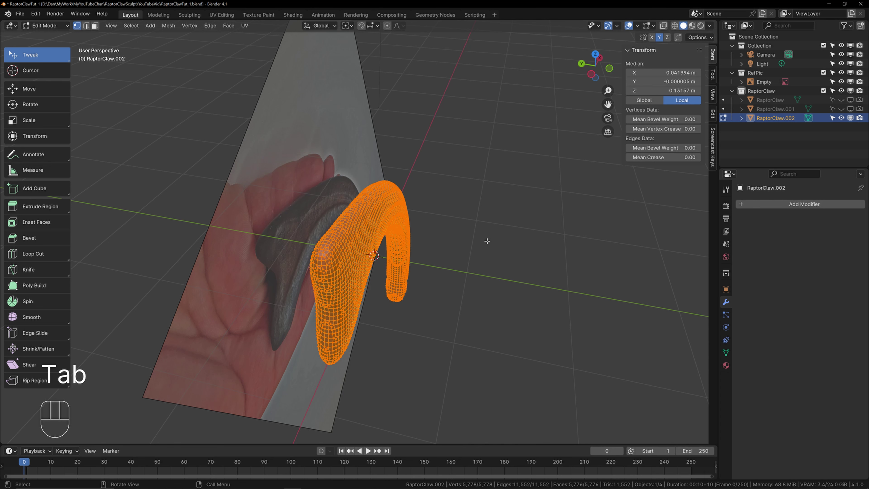
key(s)
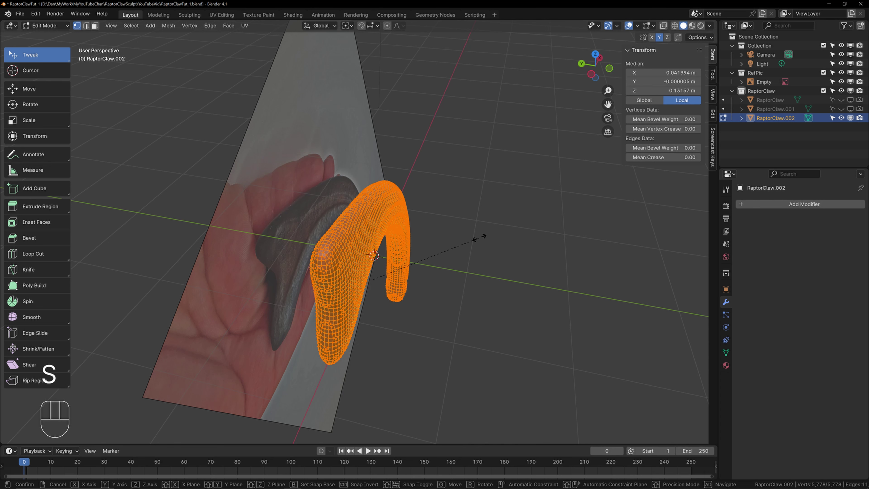
key(y)
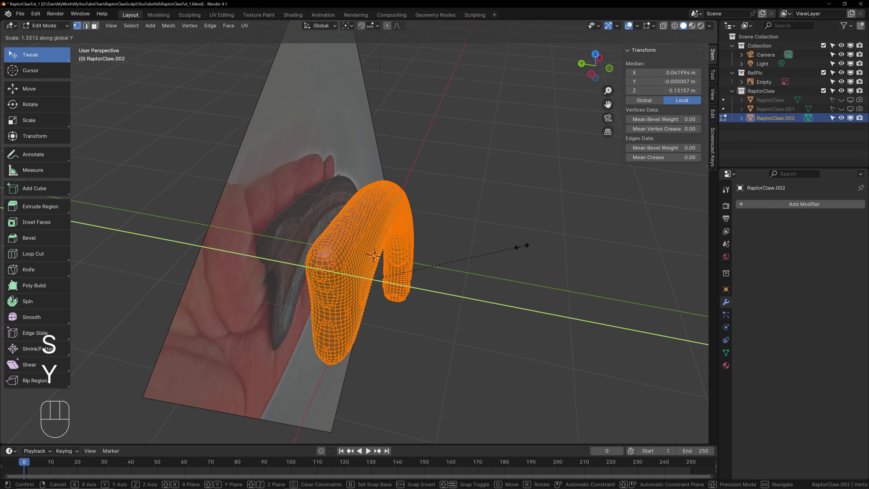
click(535, 252)
middle_drag(535, 249, 445, 327)
key(s)
key(y)
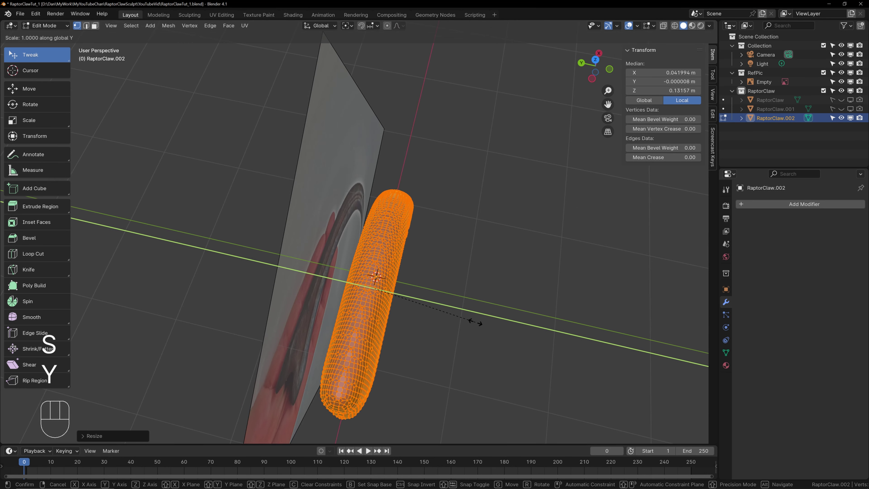
click(458, 322)
middle_drag(458, 322, 472, 300)
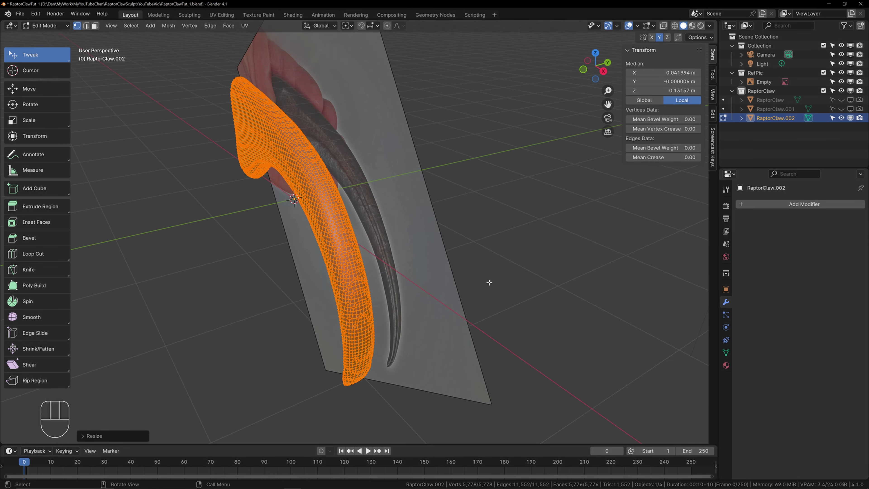
key(Tab)
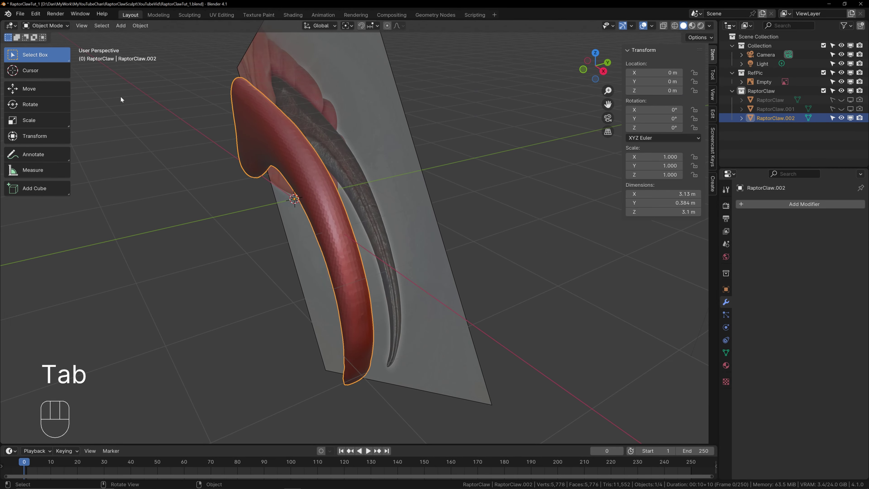
Step: Return the thickened claw to Sculpt Mode and voxel remesh it
click(44, 25)
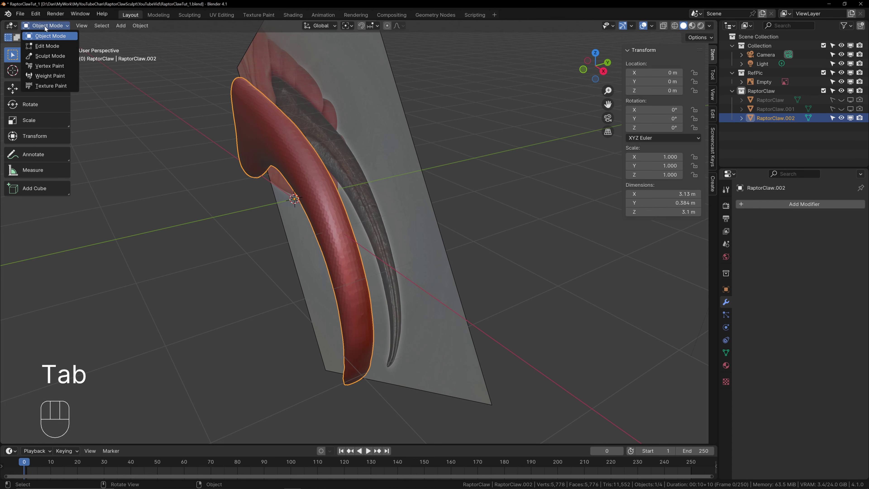
click(44, 56)
middle_drag(431, 201, 471, 194)
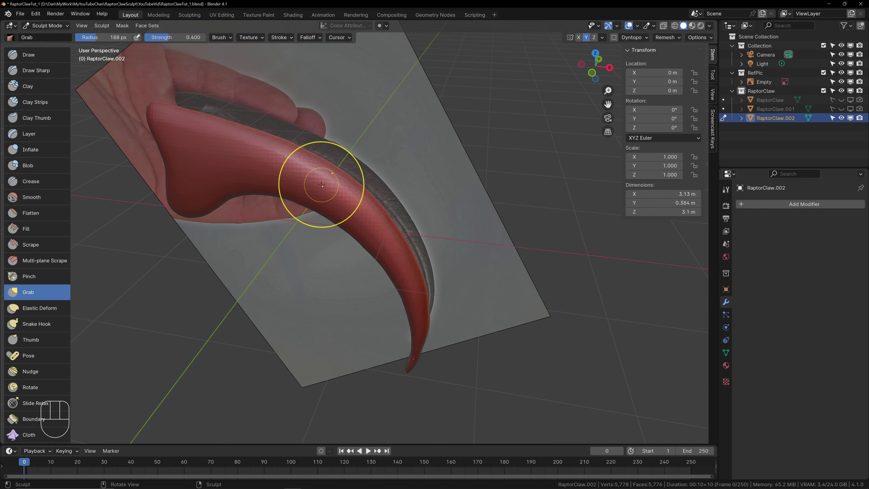
mouse_move(436, 200)
middle_down()
mouse_move(394, 191)
mouse_move(444, 213)
middle_up()
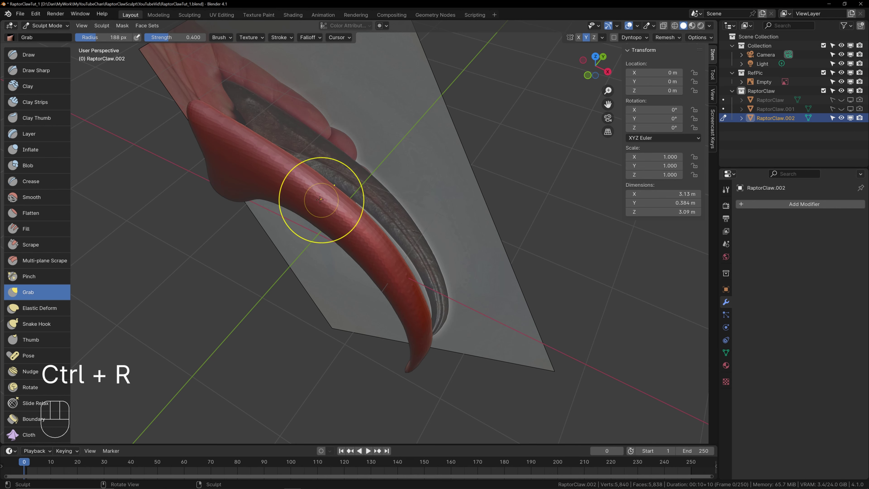
middle_drag(325, 194, 455, 149)
Step: Activate the Line Project tool with the claw in top orthographic view
key(KP_7)
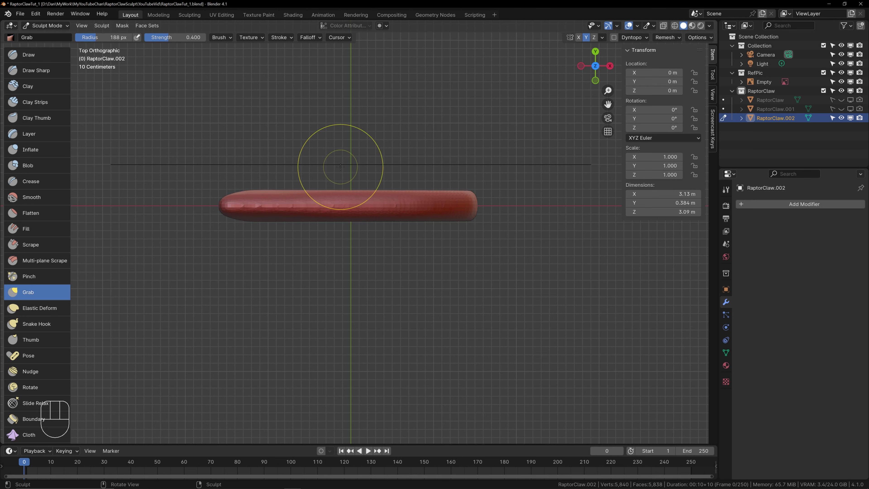
scroll(32, 336, down, 5)
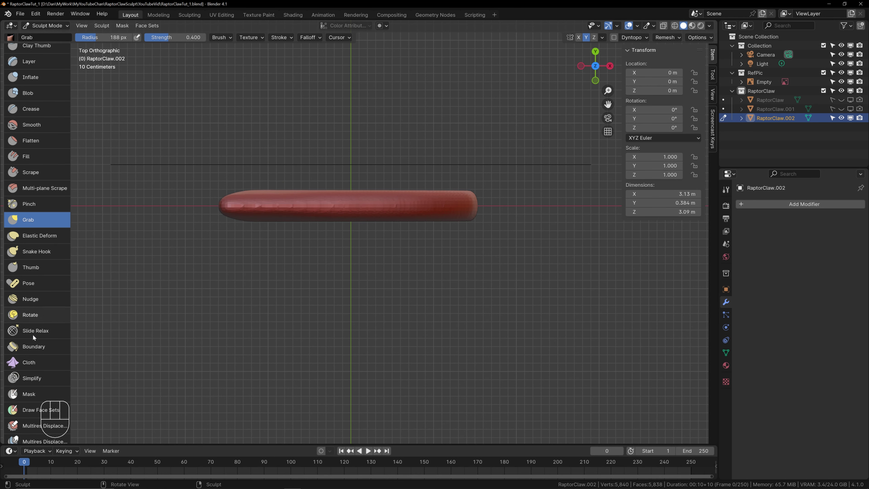
scroll(33, 328, down, 6)
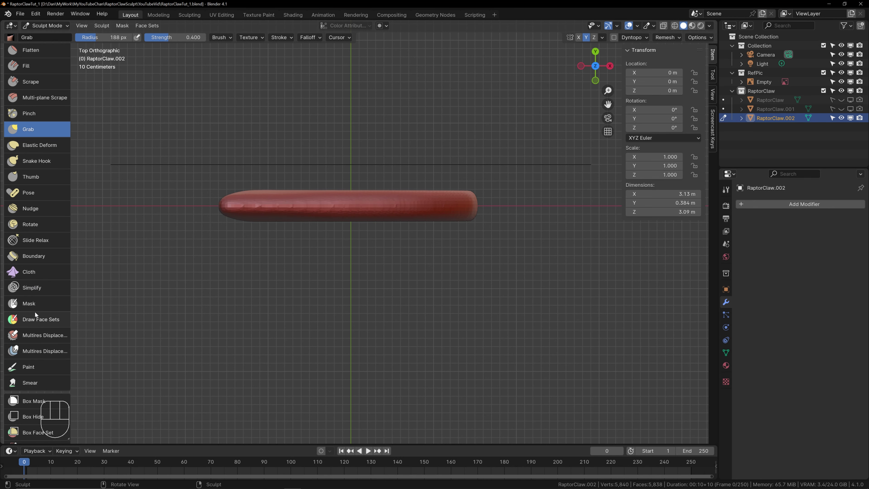
scroll(33, 322, down, 5)
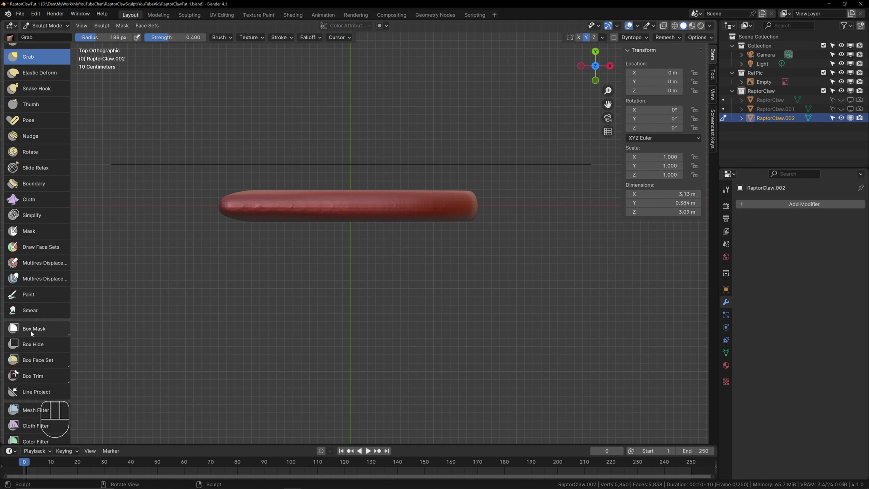
scroll(43, 330, down, 2)
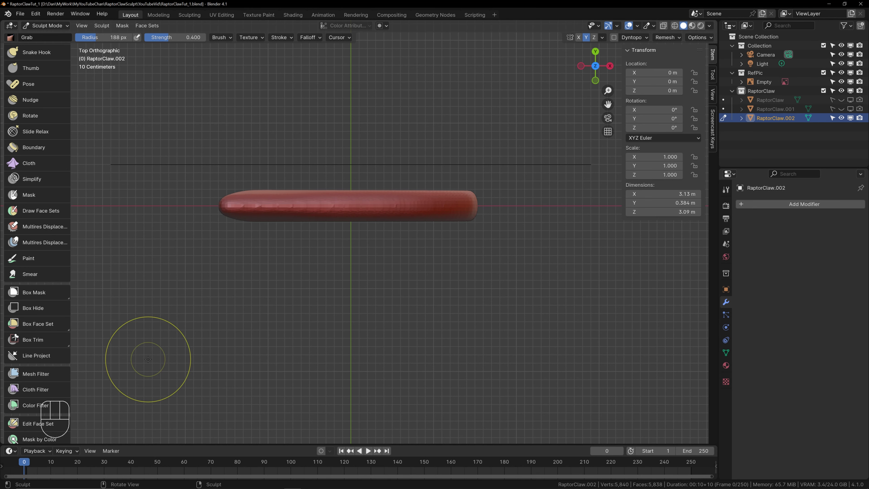
click(31, 358)
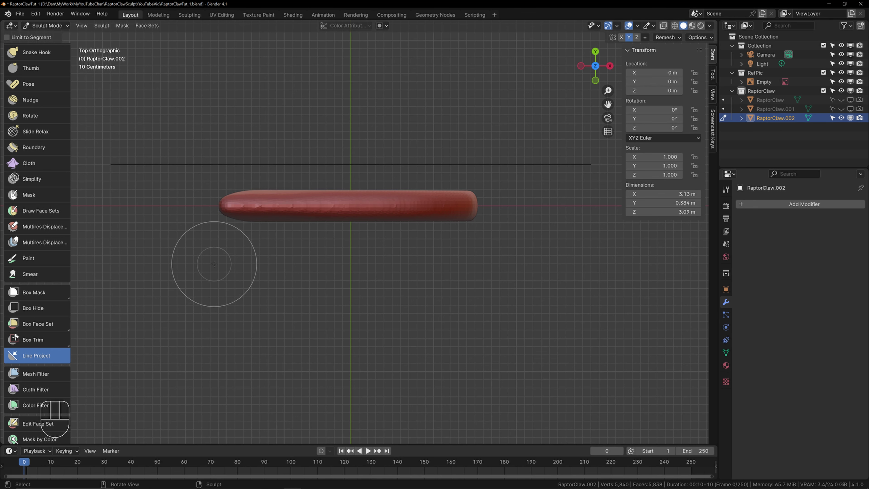
Step: Try tapering the claw's side toward the tip with a steep Line Project cut in top view
mouse_move(205, 272)
mouse_down()
mouse_move(375, 284)
mouse_move(508, 272)
mouse_move(520, 217)
mouse_move(547, 197)
mouse_up()
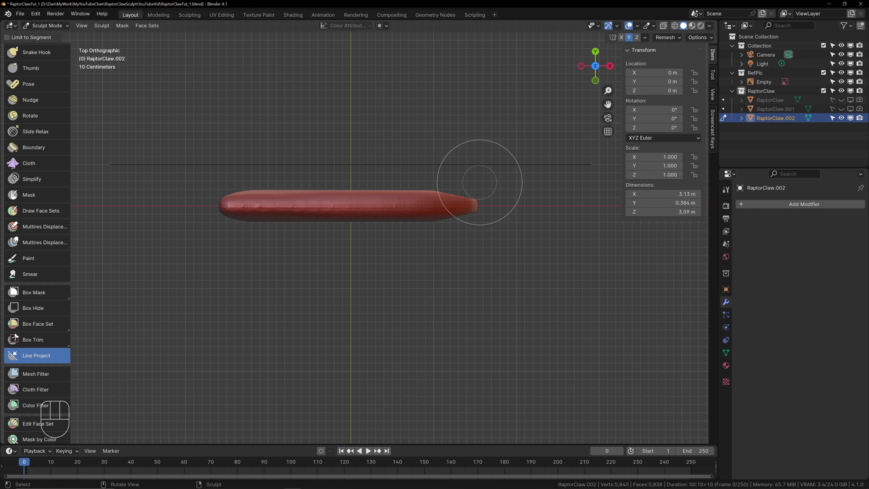
middle_drag(508, 285, 508, 194)
key(KP_7)
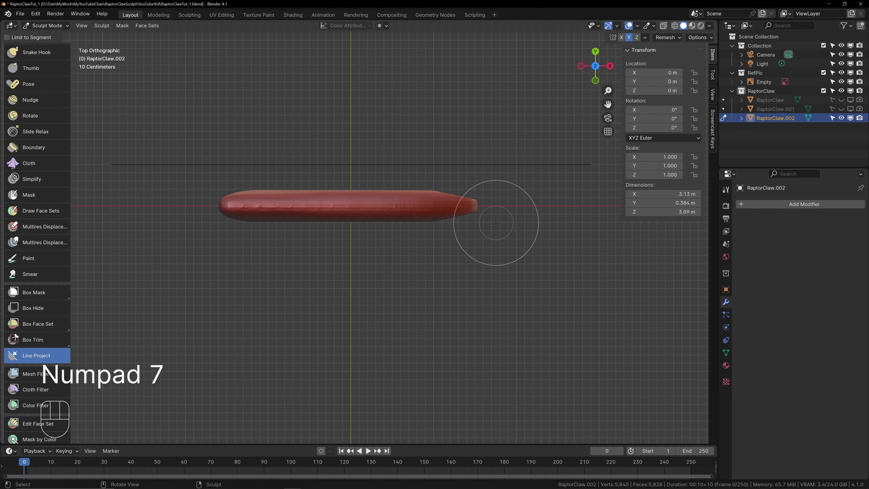
key(ctrl+z)
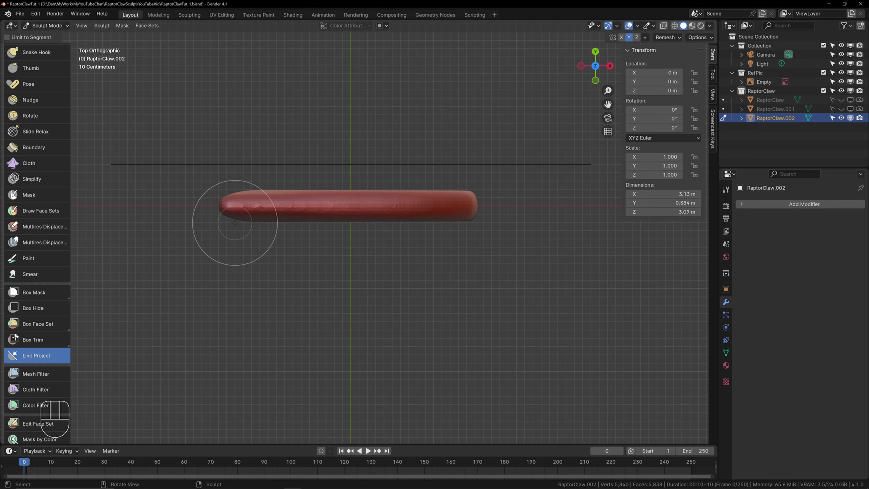
Step: Taper the claw's sides toward the tip with a shallow Line Project cut in top view and voxel remesh it
drag(236, 223, 547, 214)
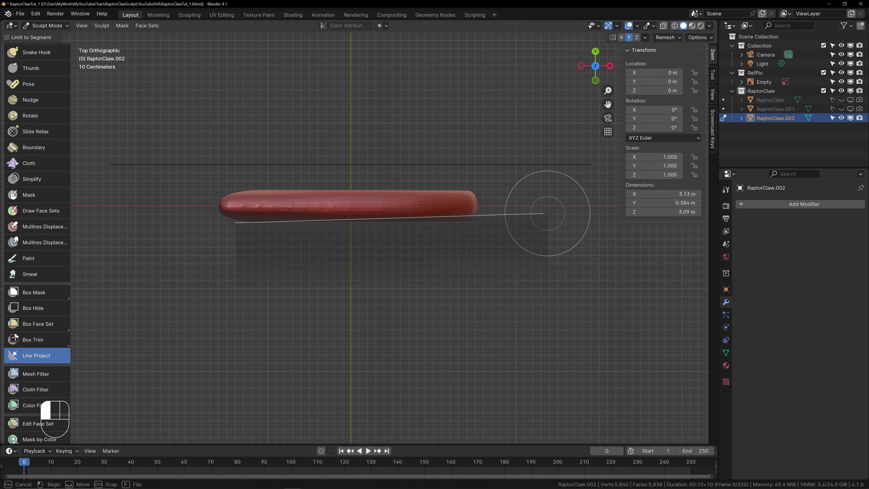
drag(548, 214, 547, 214)
middle_drag(547, 292, 482, 217)
shift+middle_drag(501, 287, 463, 208)
key(KP_7)
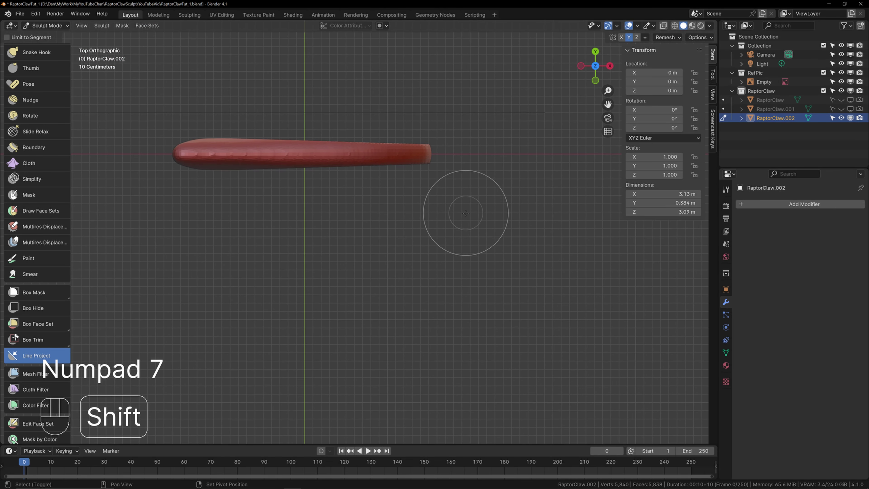
key(ctrl+r)
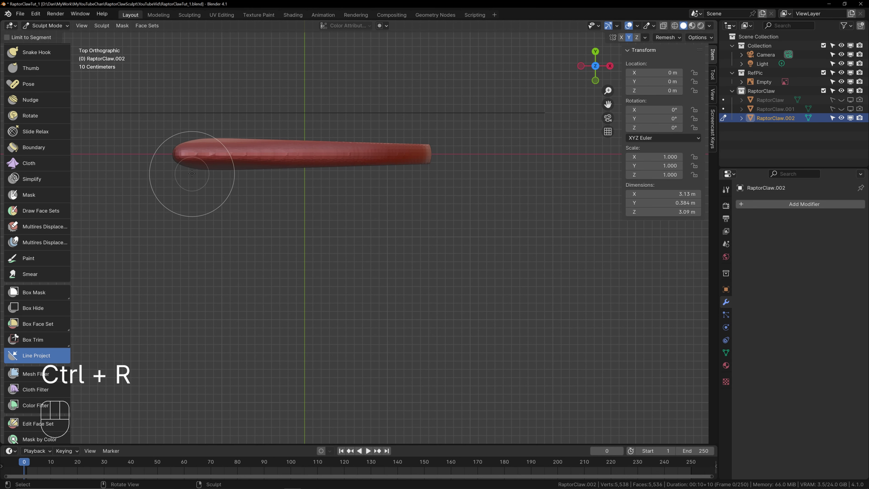
Step: Deepen the claw's taper with a second shallow Line Project cut in top view, and voxel remesh it again
drag(192, 172, 454, 160)
mouse_move(501, 223)
middle_down()
mouse_move(491, 186)
mouse_move(468, 183)
mouse_move(457, 192)
middle_up()
shift+middle_drag(480, 226, 383, 196)
middle_drag(367, 199, 397, 272)
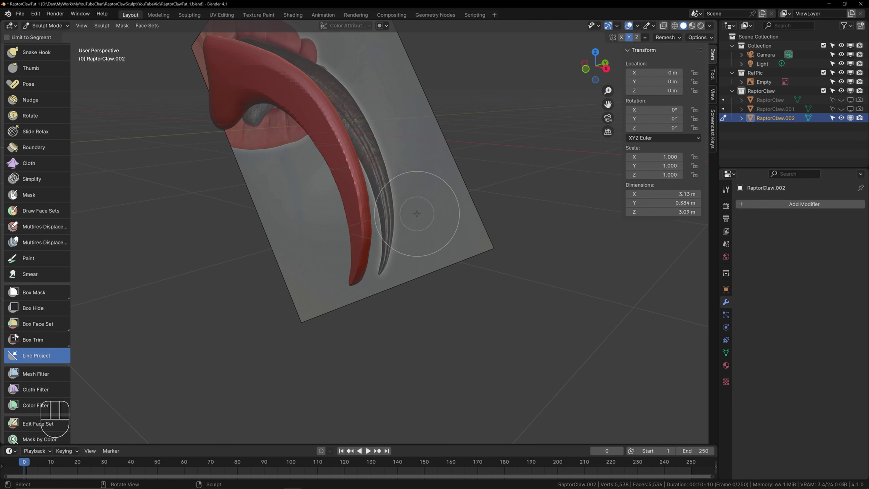
key(ctrl)
key(ctrl+r)
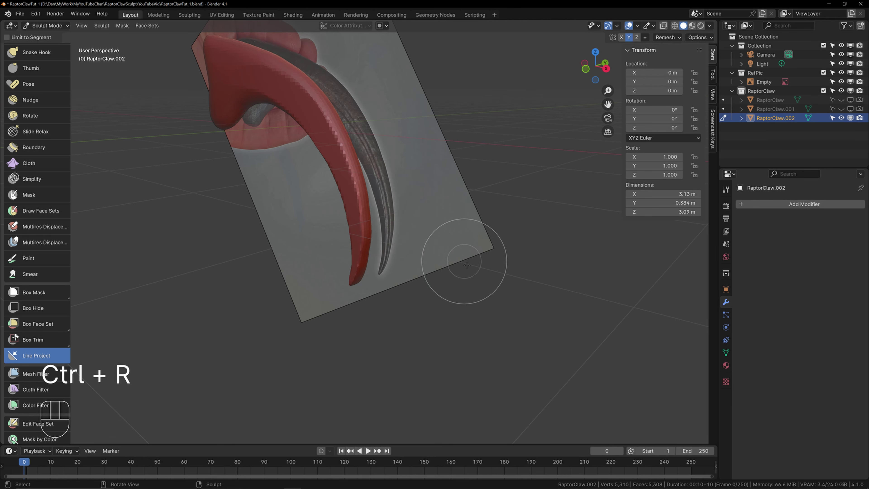
Step: Set the claw's voxel size to 0.0255 m and remesh it at that finer resolution
mouse_move(446, 252)
middle_down()
mouse_move(484, 220)
mouse_move(450, 249)
middle_up()
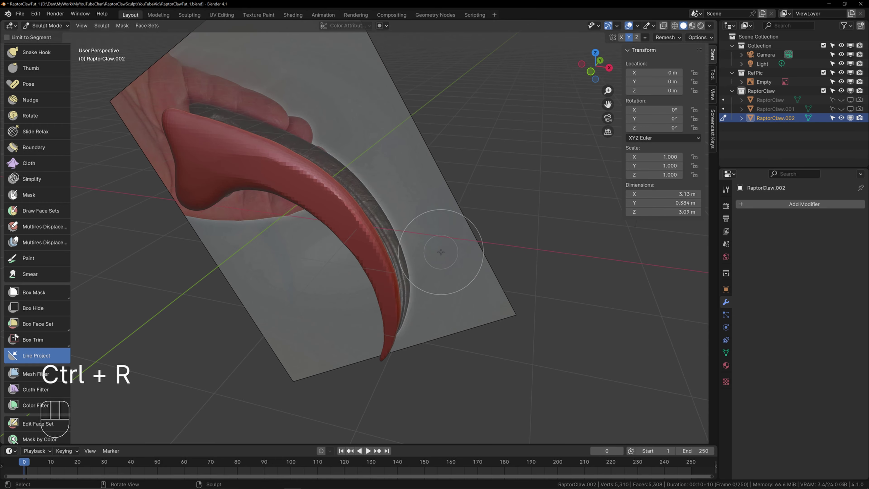
key(r)
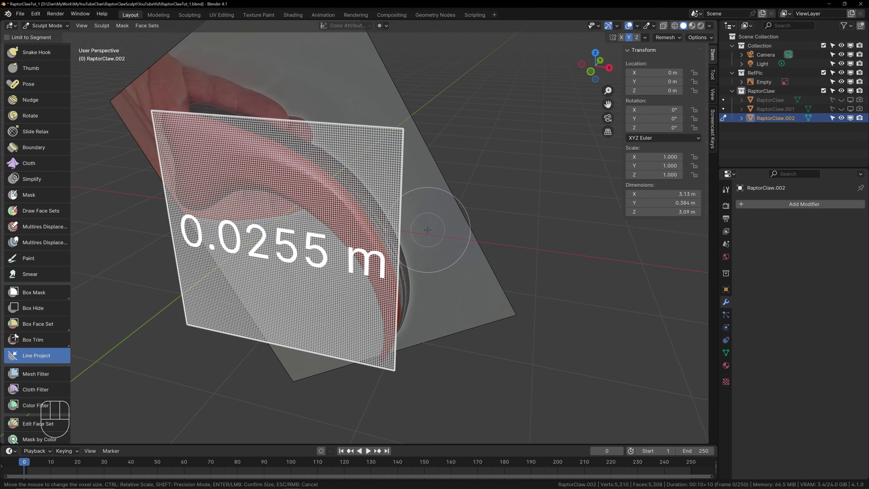
click(428, 230)
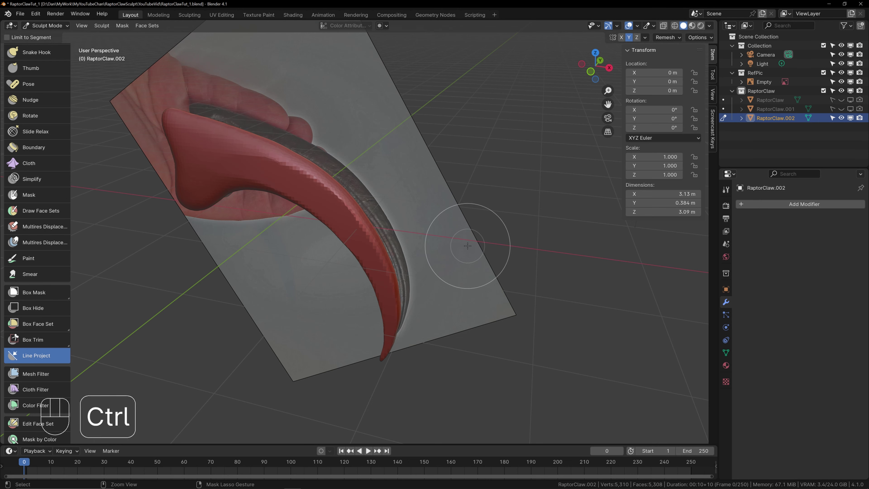
key(ctrl+r)
shift+middle_drag(344, 173, 456, 155)
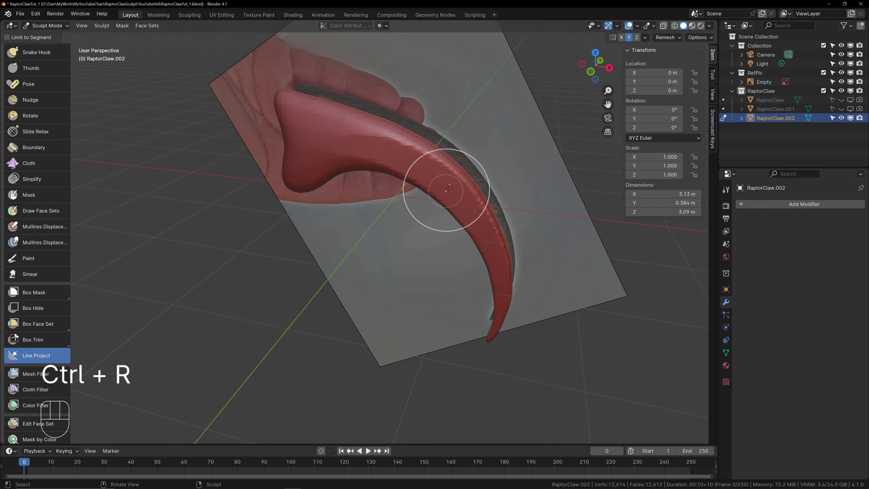
Step: Activate the Draw brush in front view, turn off its tablet pressure for strength and set its strength to 0.551
key(KP_1)
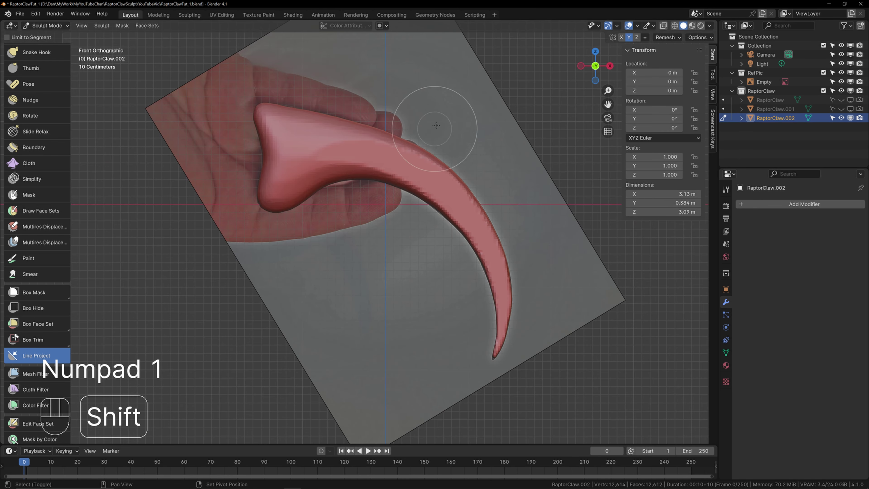
shift+middle_drag(446, 97, 377, 104)
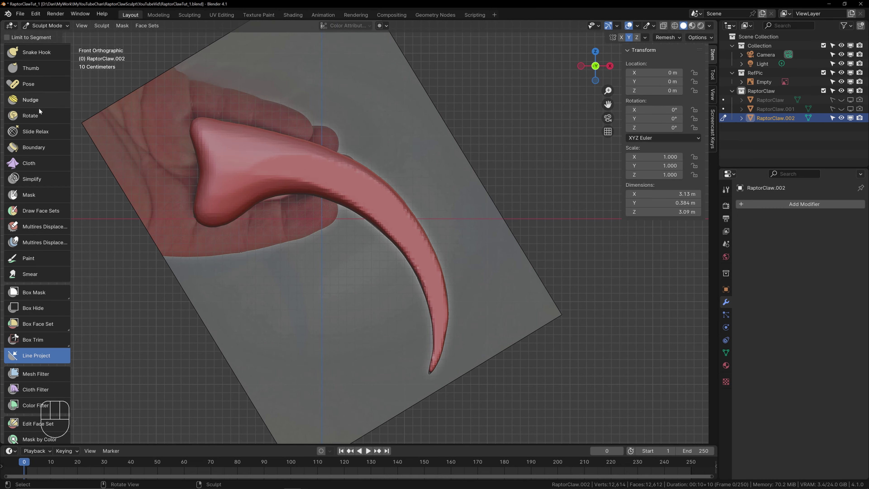
scroll(21, 96, up, 8)
click(31, 55)
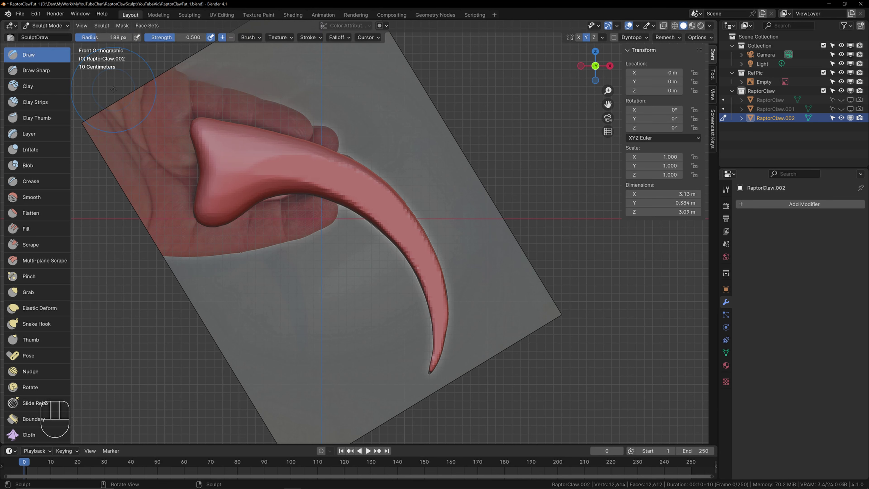
click(210, 38)
click(210, 38)
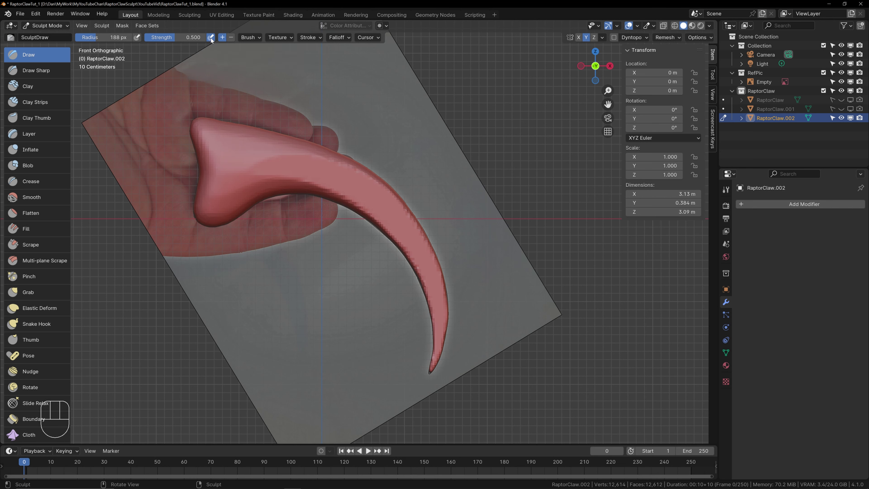
click(211, 37)
click(210, 37)
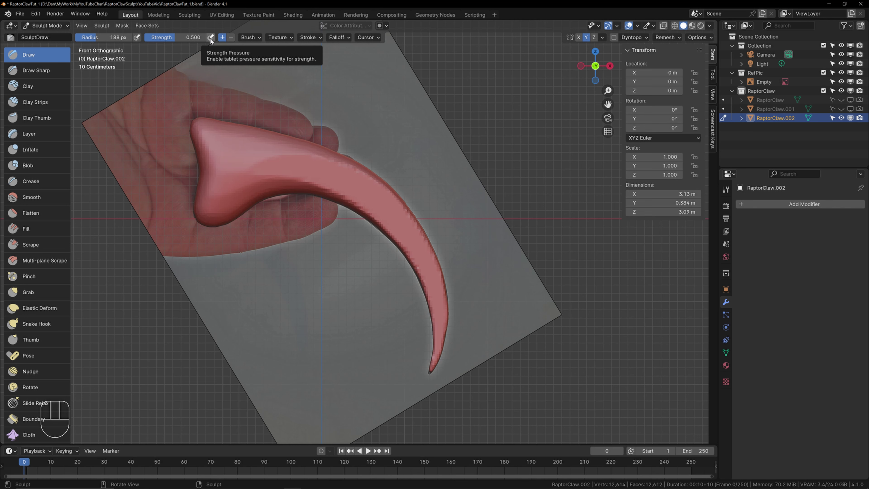
click(210, 38)
click(211, 38)
drag(174, 38, 181, 38)
Step: Try a Draw stroke and a Smooth stroke along the claw, undoing each one
mouse_move(240, 150)
mouse_down()
mouse_move(207, 219)
mouse_move(284, 165)
mouse_move(380, 206)
mouse_move(416, 265)
mouse_up()
key(ctrl+z)
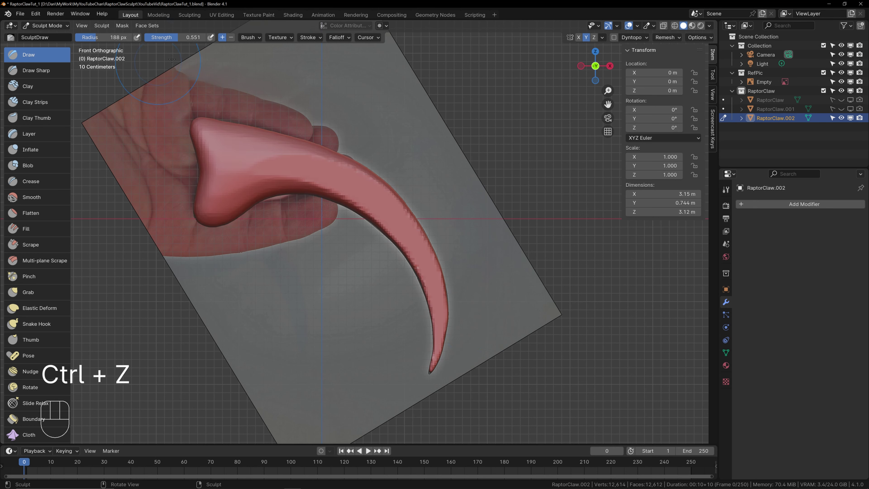
click(32, 196)
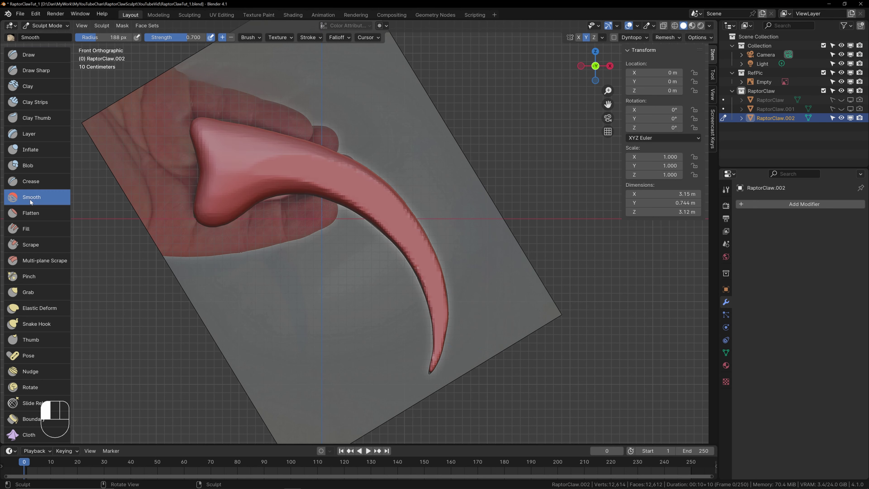
mouse_move(215, 165)
mouse_down()
mouse_move(214, 192)
mouse_move(236, 216)
mouse_move(301, 192)
mouse_move(361, 238)
mouse_move(426, 297)
mouse_move(432, 359)
mouse_up()
mouse_move(432, 359)
middle_down()
mouse_move(432, 268)
mouse_move(415, 206)
middle_up()
key(ctrl+z)
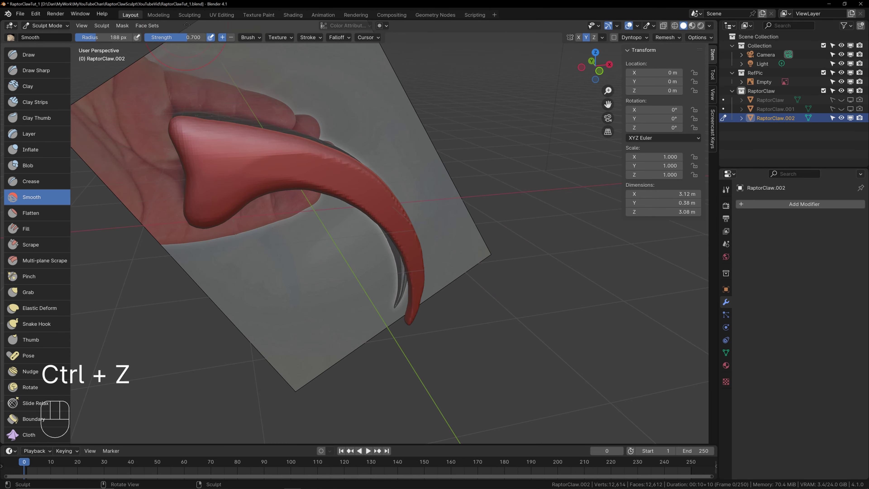
Step: Turn off the Smooth brush's strength pressure, set its strength to 0.338, and return to the Draw brush
click(210, 37)
drag(187, 37, 164, 38)
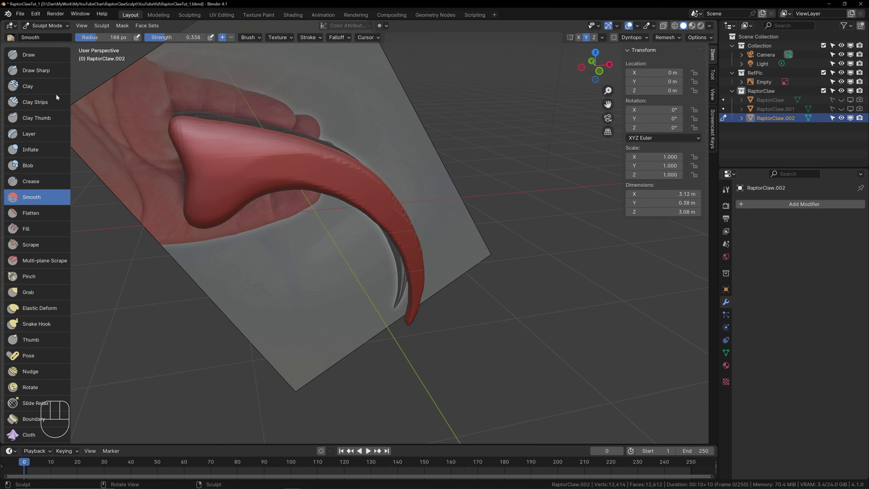
click(31, 55)
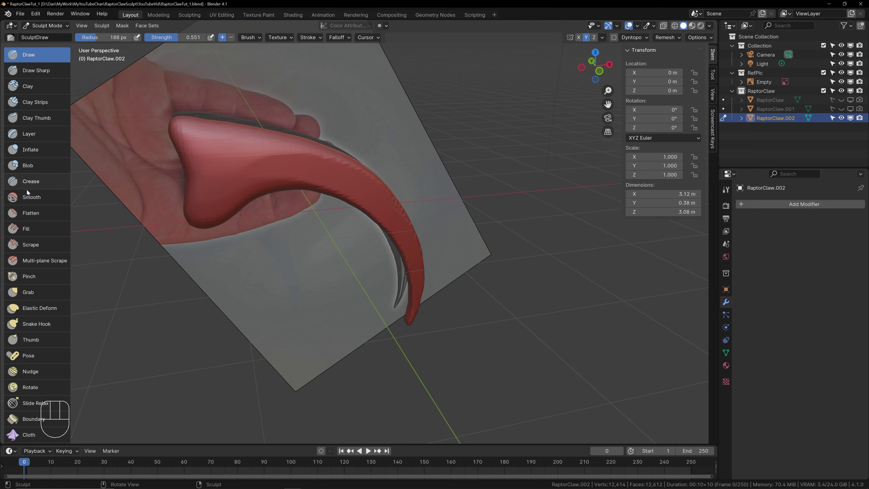
click(24, 202)
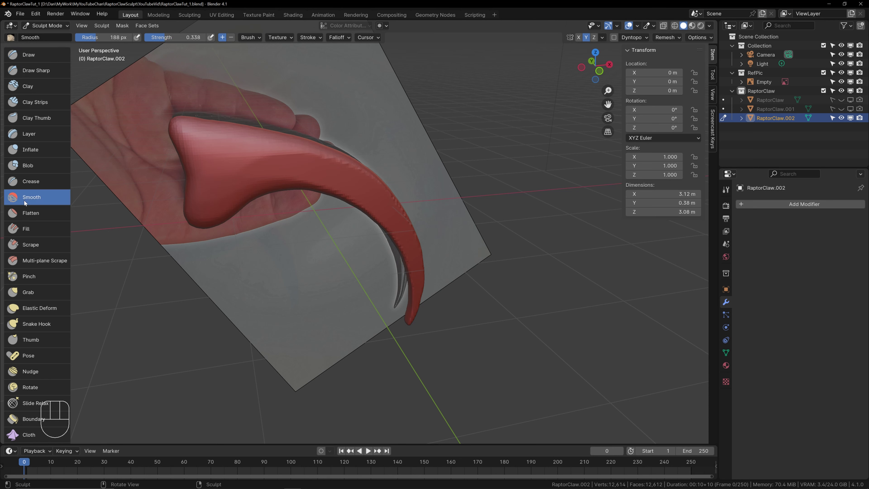
click(31, 55)
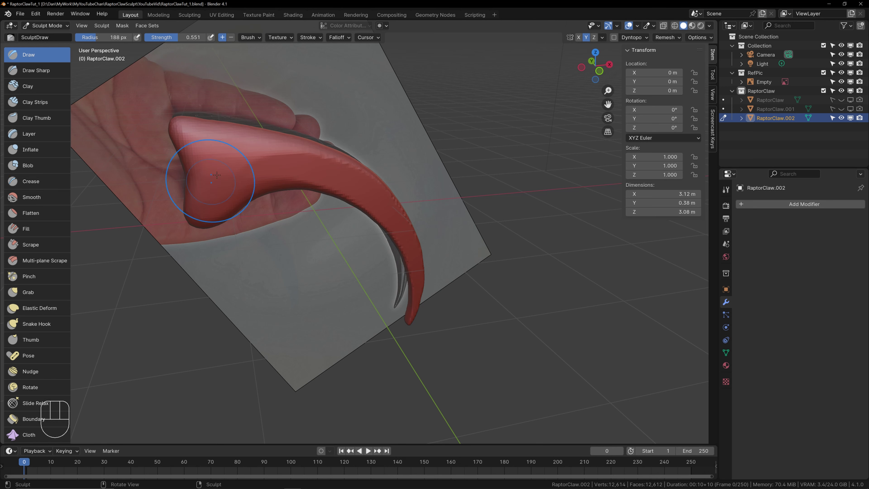
Step: Try smoothing the claw from its base along the outer curve with the Draw brush's temporary Smooth mode
key(shift)
key(shift)
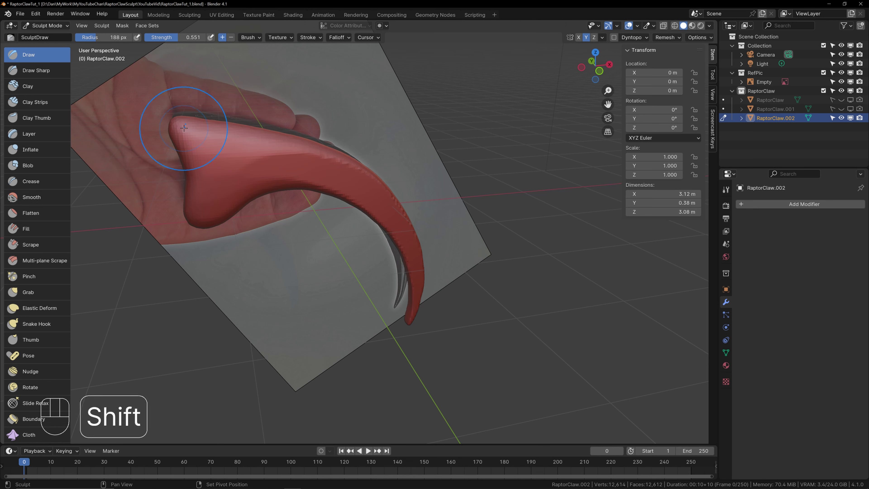
shift+drag(192, 150, 187, 151)
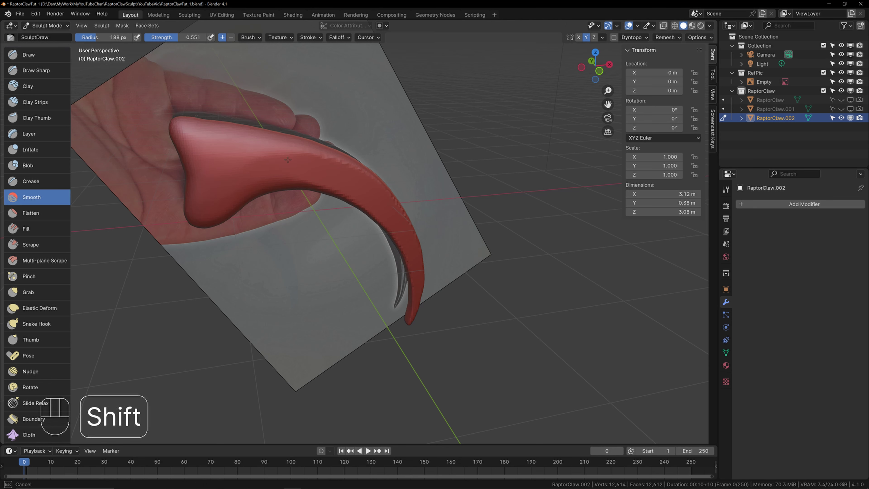
shift+drag(390, 190, 390, 190)
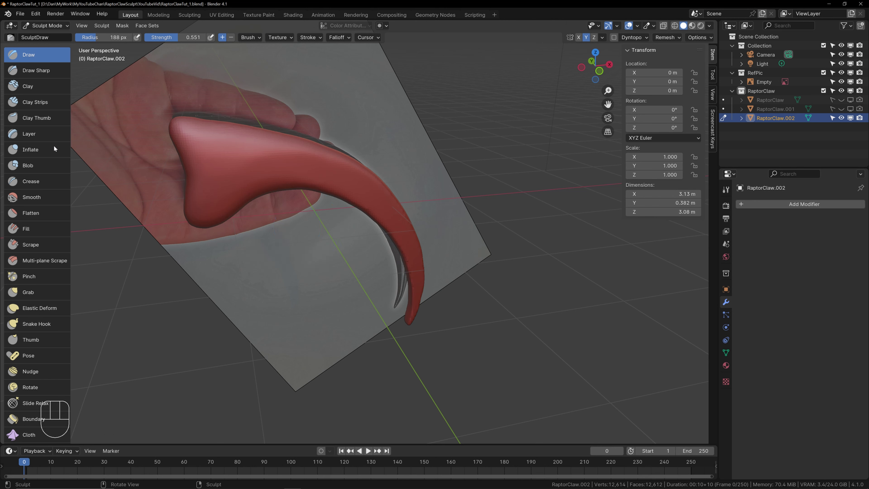
Step: Set the Smooth brush strength to 1.000, try smoothing the claw toward its tip from the Draw brush, and undo it
click(43, 198)
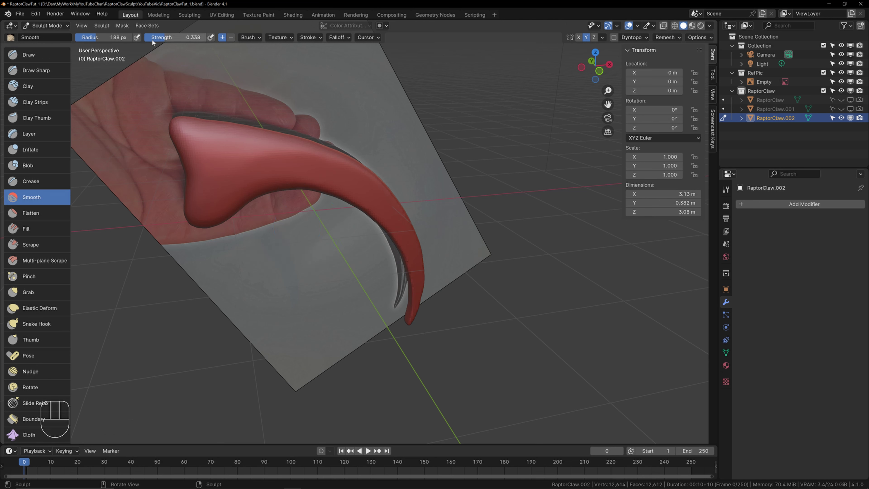
drag(166, 37, 209, 38)
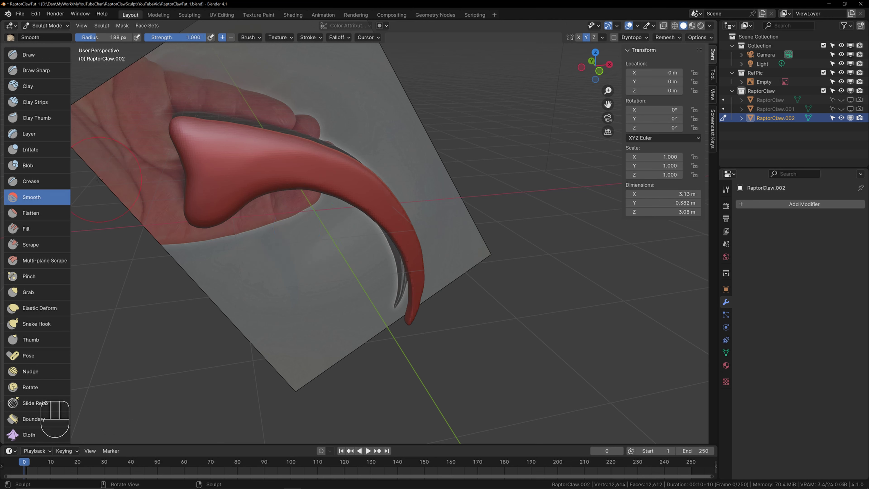
click(35, 56)
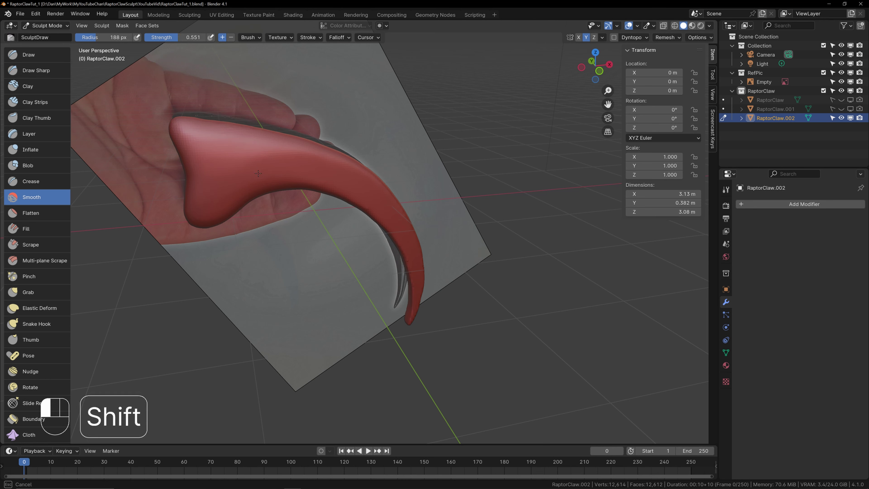
mouse_move(274, 194)
shift+mouse_down()
mouse_move(342, 190)
mouse_move(399, 206)
mouse_move(415, 270)
shift+mouse_up()
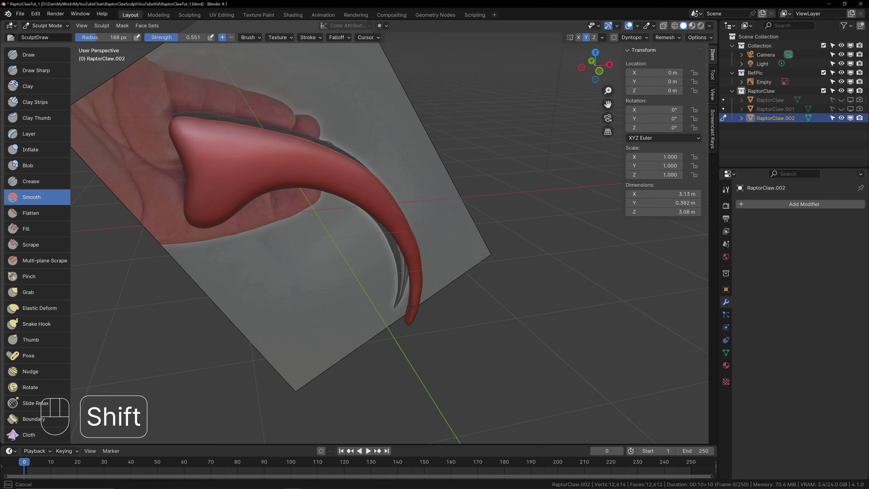
key(ctrl+z)
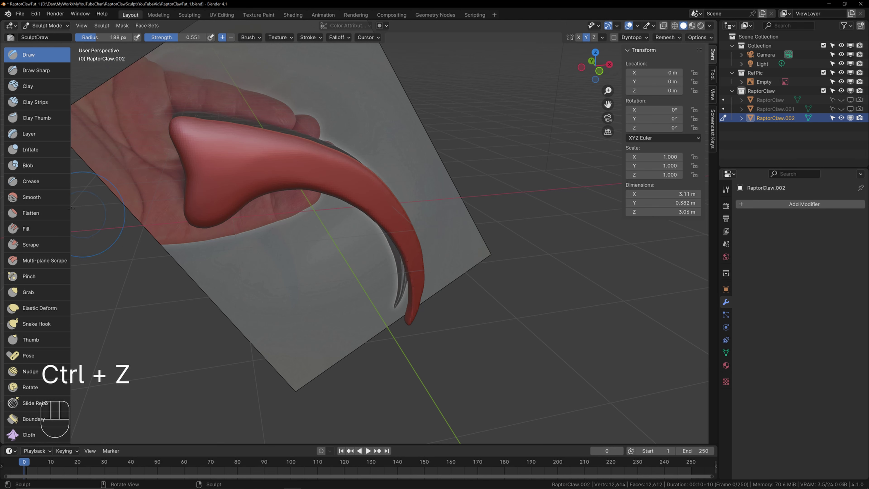
Step: Undo the earlier smoothing, set the Smooth brush strength to 0.344, and reactivate the Draw brush
key(shift+s)
drag(198, 38, 162, 38)
middle_drag(380, 159, 433, 167)
key(ctrl+z)
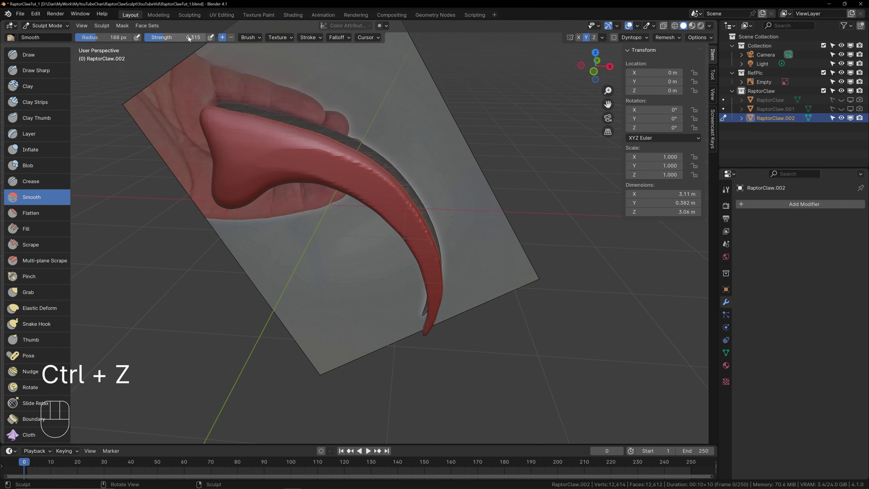
drag(163, 39, 169, 38)
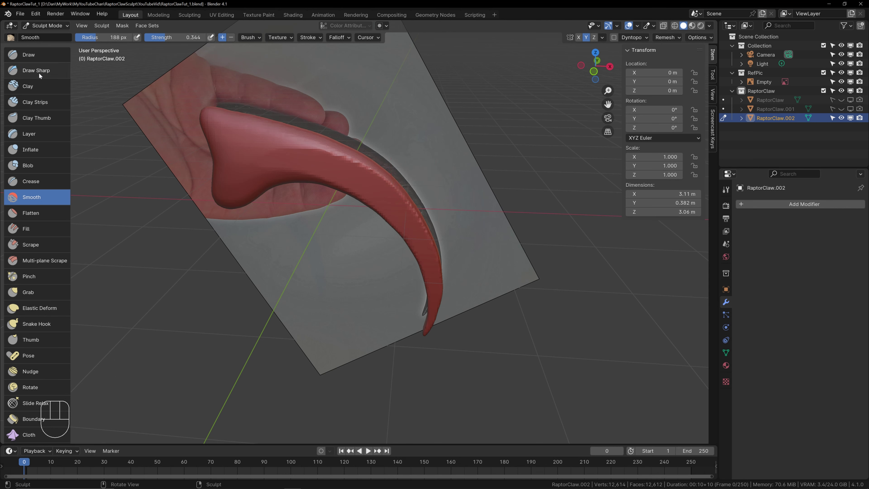
click(34, 56)
Step: In front view, smooth the claw's face from the base along the middle of the curve
mouse_move(383, 195)
shift+middle_down()
mouse_move(358, 210)
mouse_move(407, 203)
shift+middle_up()
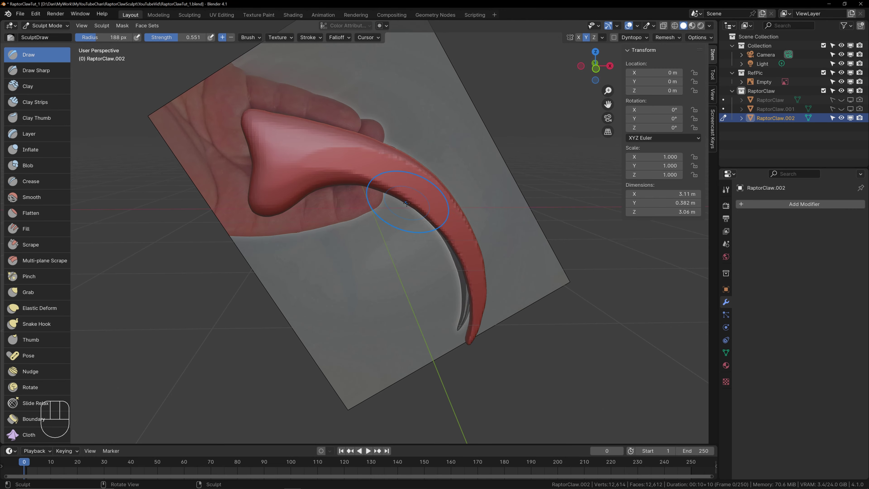
key(KP_1)
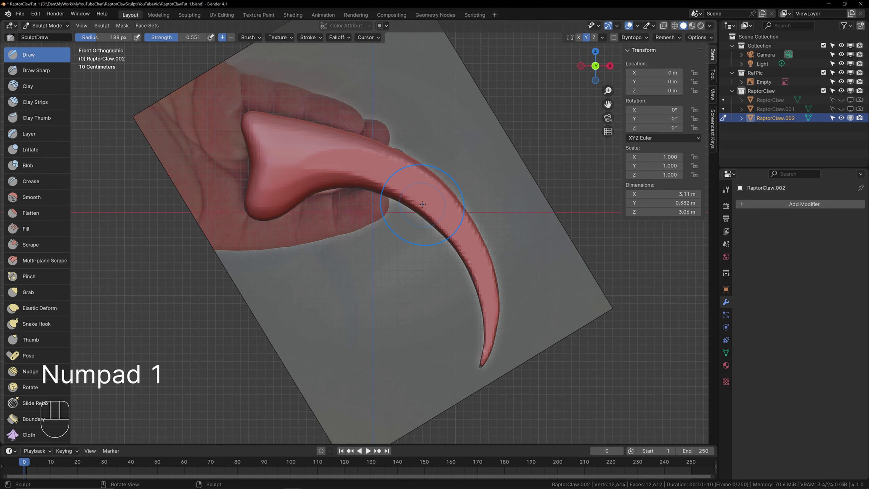
scroll(407, 203, up, 1)
shift+drag(301, 158, 328, 164)
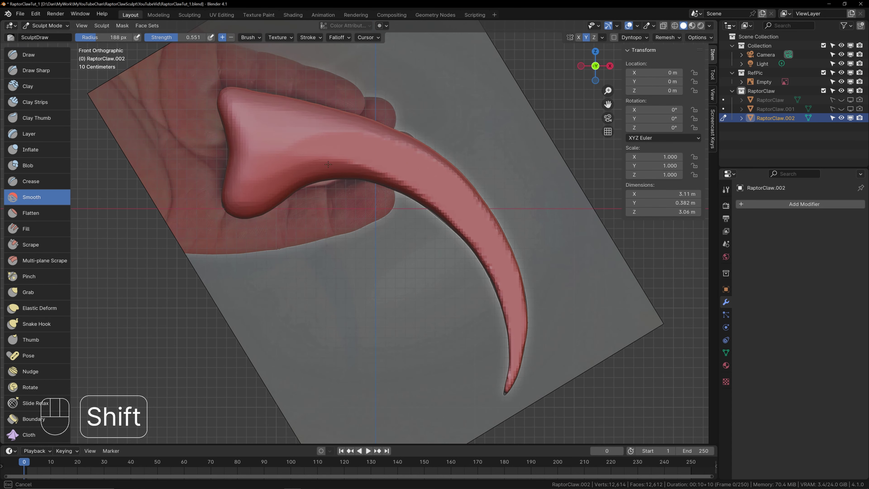
shift+drag(396, 179, 426, 197)
mouse_move(457, 222)
shift+mouse_down()
mouse_move(464, 234)
mouse_move(451, 177)
mouse_move(384, 142)
mouse_move(320, 129)
shift+mouse_up()
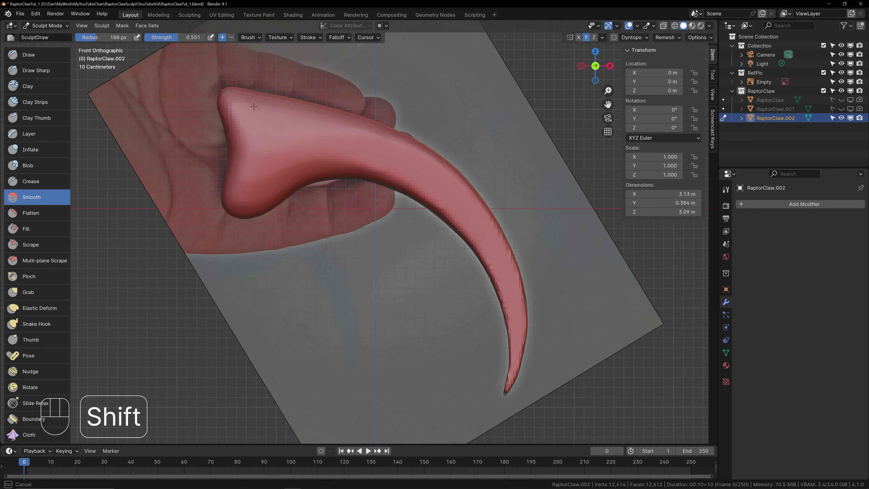
Step: Smooth the base's lower lobe, the middle of the curve, and the surface down to the claw's tip
shift+drag(251, 204, 253, 203)
mouse_move(423, 188)
shift+mouse_down()
mouse_move(459, 212)
mouse_move(435, 206)
shift+mouse_up()
shift+drag(426, 167, 413, 174)
mouse_move(486, 258)
shift+mouse_down()
mouse_move(508, 270)
mouse_move(515, 320)
mouse_move(544, 384)
shift+mouse_up()
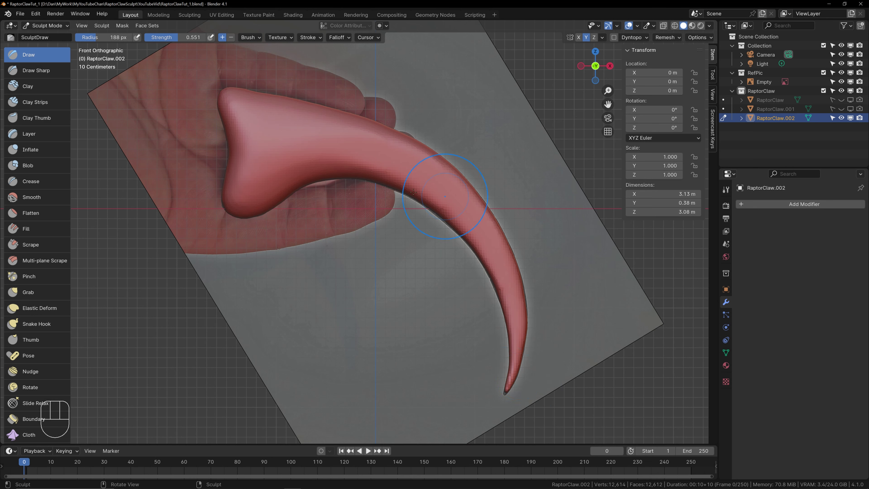
Step: Make another smoothing pass over the claw from the lower curve back across its middle and upper section
mouse_move(504, 277)
shift+mouse_down()
mouse_move(489, 246)
mouse_move(346, 147)
shift+mouse_up()
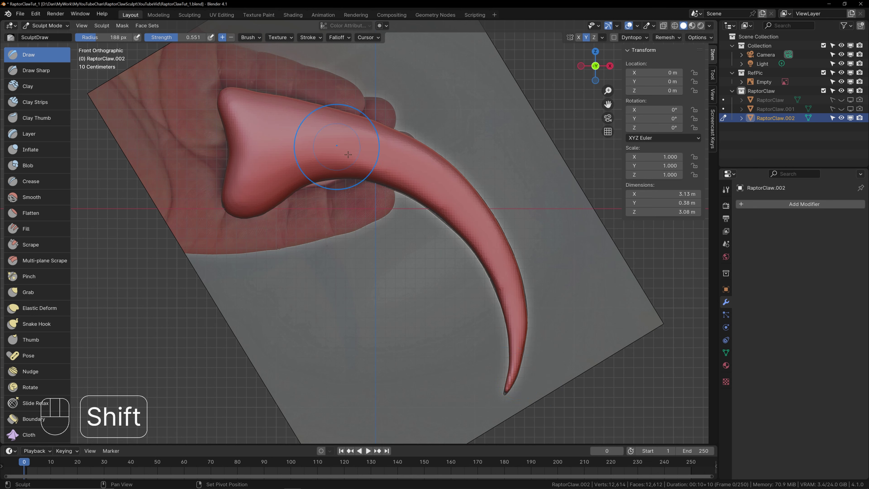
mouse_move(413, 150)
shift+mouse_down()
mouse_move(429, 149)
mouse_move(466, 201)
mouse_move(432, 204)
shift+mouse_up()
shift+drag(422, 165, 468, 192)
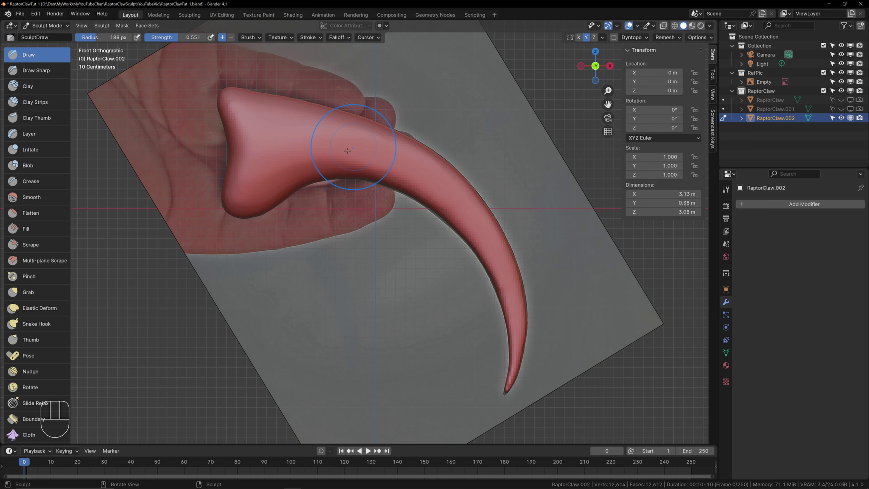
shift+drag(291, 121, 425, 186)
Step: Examine the smoothed claw's thickness and surface from several side angles, ending in front view
mouse_move(390, 216)
middle_down()
mouse_move(340, 293)
mouse_move(276, 213)
mouse_move(354, 306)
mouse_move(388, 278)
mouse_move(351, 259)
middle_up()
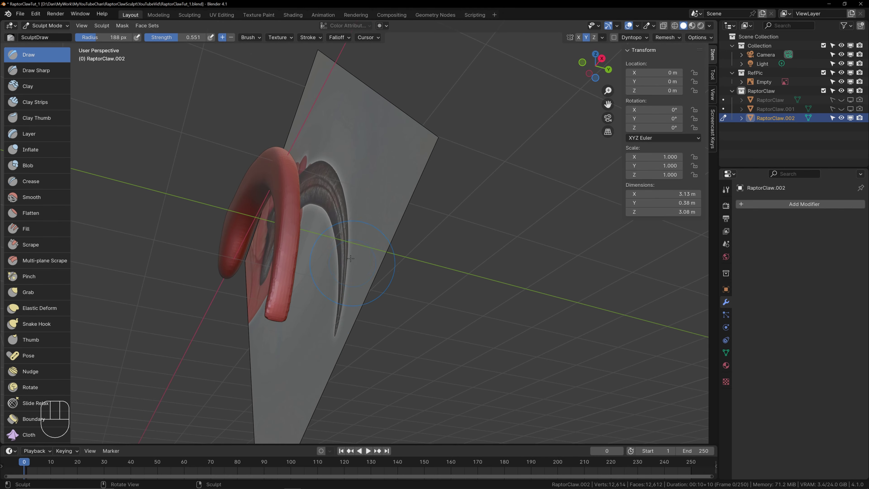
middle_drag(347, 310, 456, 345)
shift+middle_drag(318, 320, 398, 317)
middle_drag(398, 316, 405, 320)
scroll(406, 320, down, 1)
shift+middle_drag(338, 274, 349, 298)
mouse_move(349, 298)
middle_down()
mouse_move(393, 307)
mouse_move(349, 318)
mouse_move(339, 291)
mouse_move(358, 297)
middle_up()
key(KP_1)
Step: Save the file and switch the claw to Object Mode
click(20, 13)
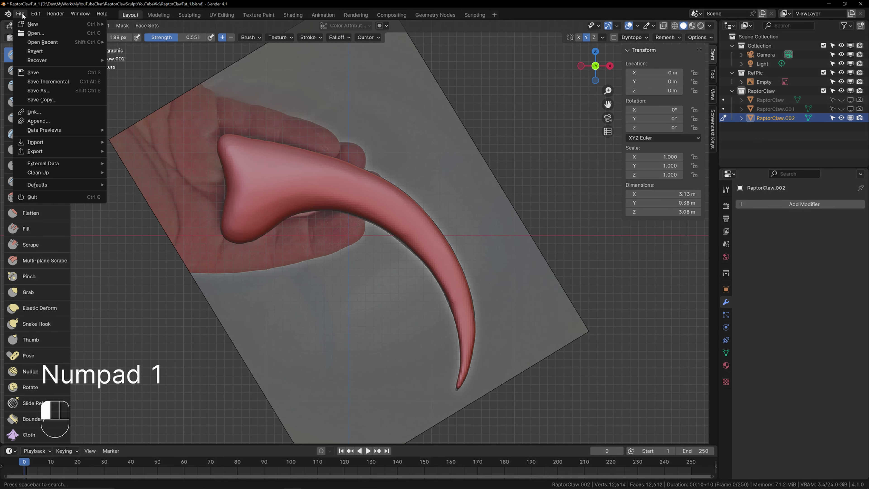
click(40, 73)
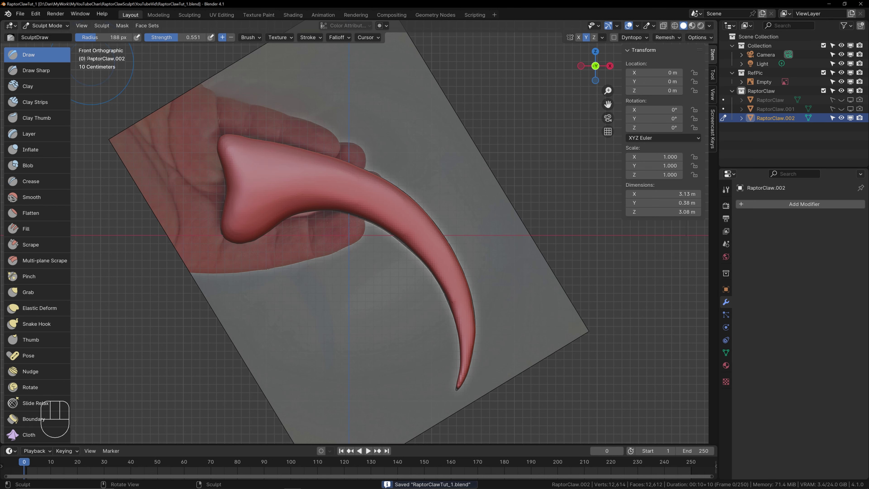
click(40, 26)
click(39, 34)
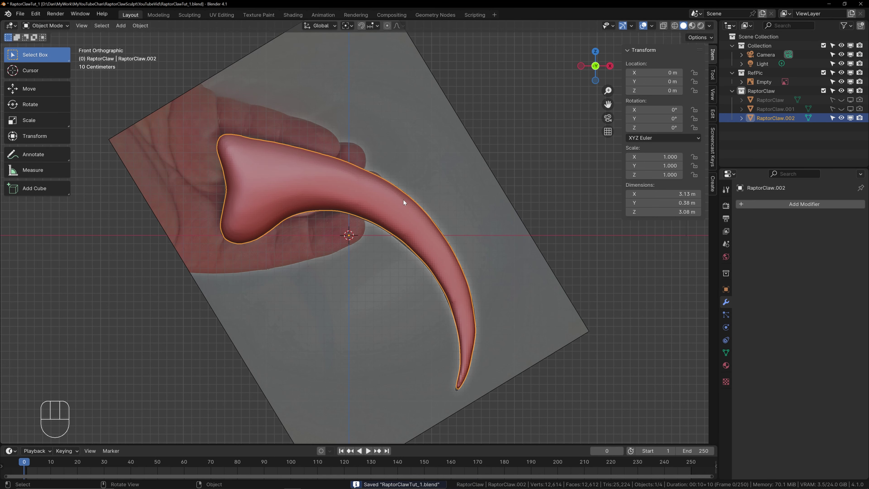
Step: Duplicate the claw in place, hide the original RaptorClaw.002, and select the copy
key(shift+d)
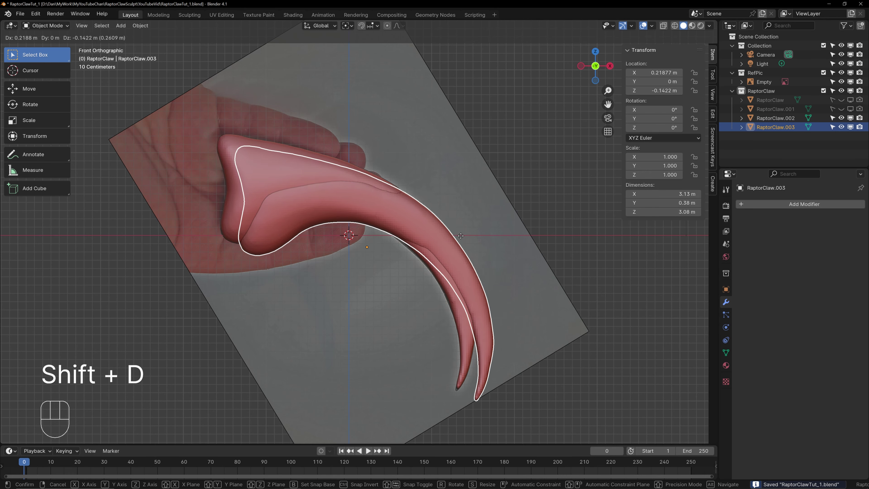
right_click(472, 236)
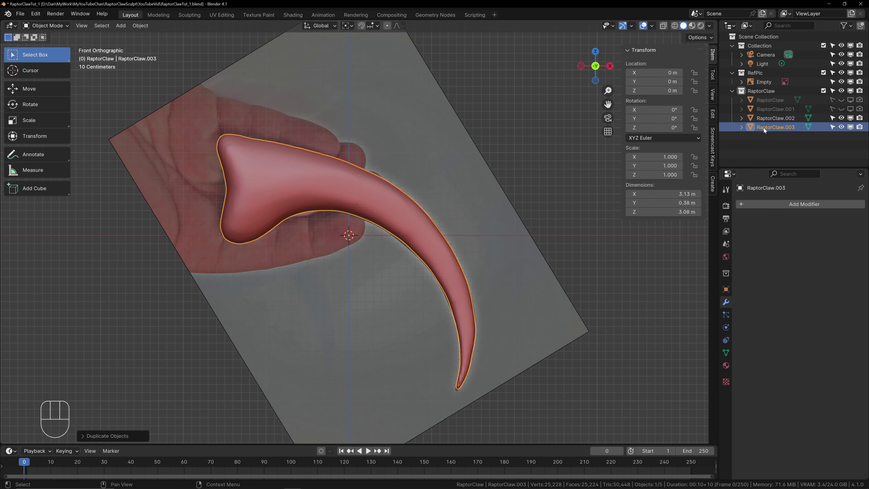
click(775, 117)
key(h)
click(777, 127)
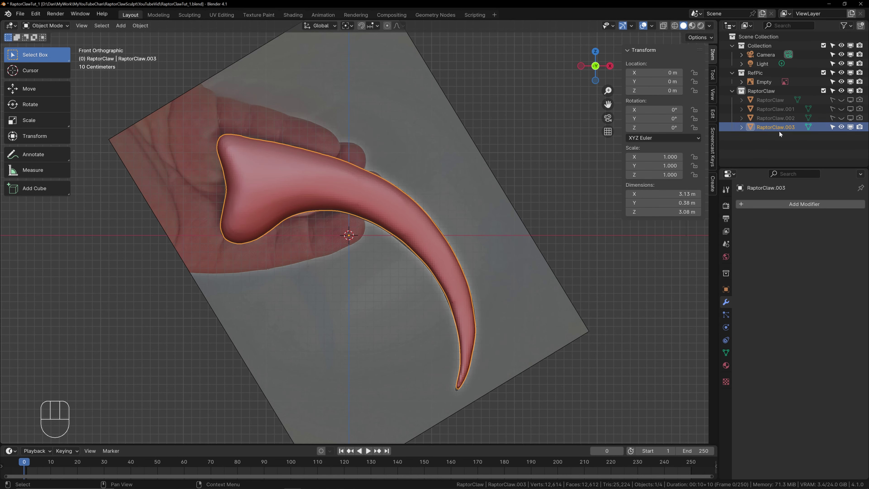
Step: Save the file and set the viewport shading to Wireframe
click(20, 14)
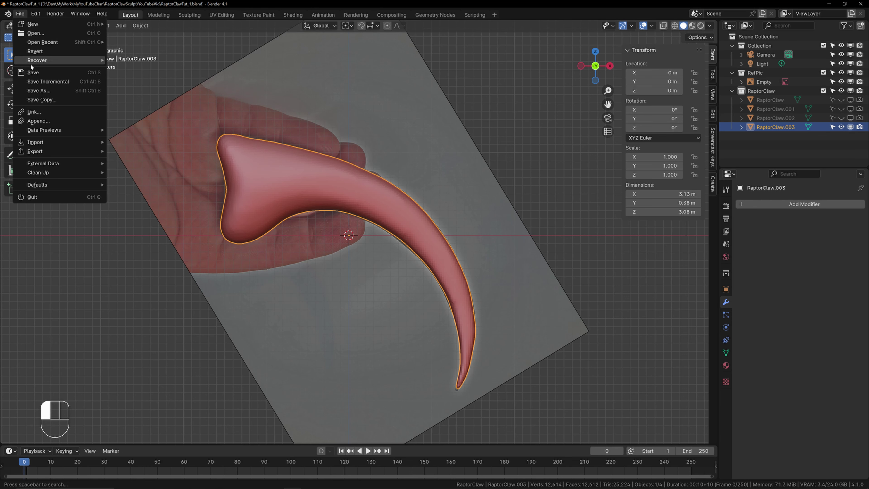
click(30, 71)
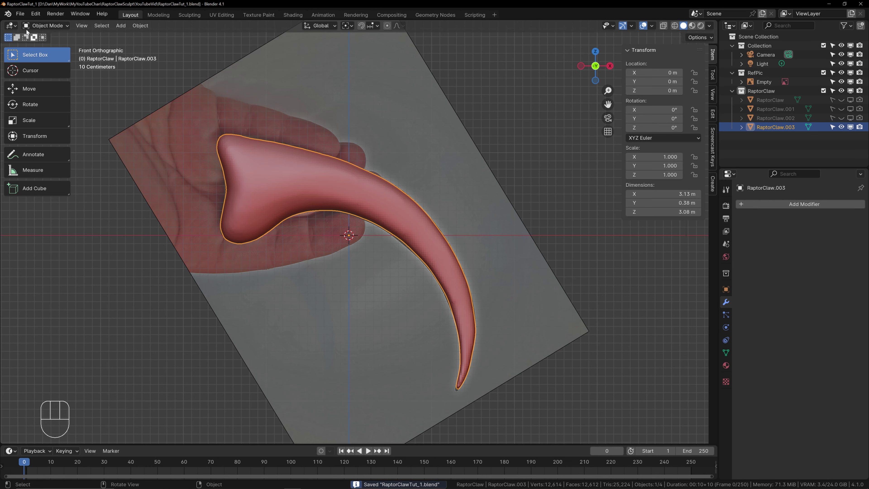
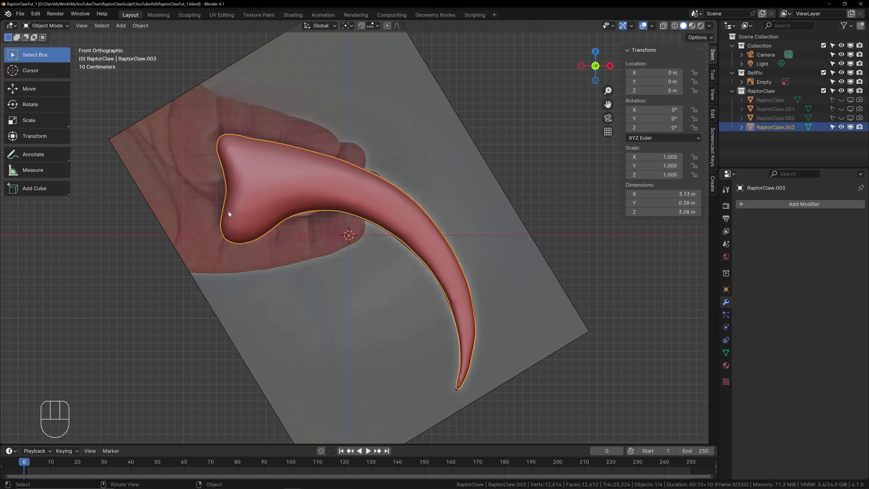
key(z)
click(154, 207)
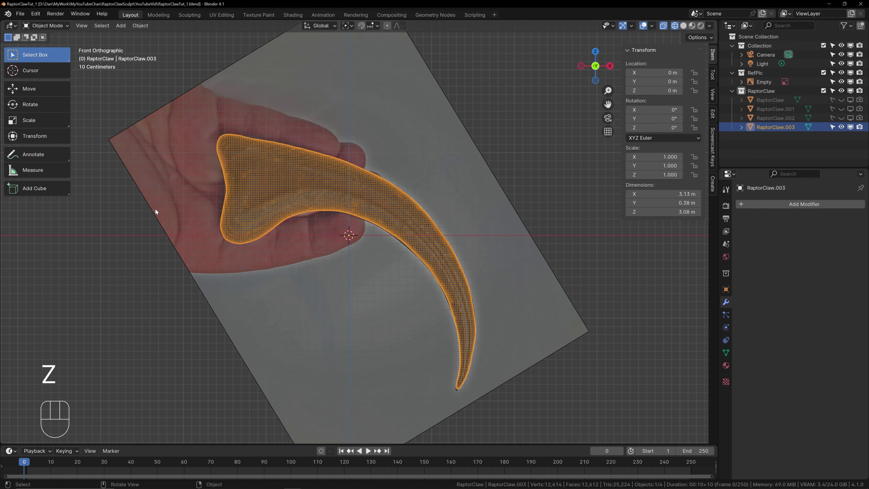
key(z)
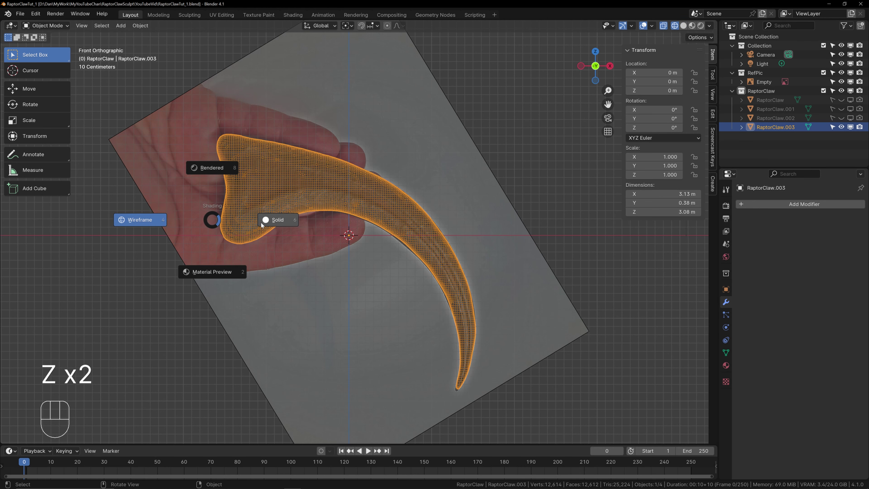
click(146, 221)
Step: Examine how the claw's wireframe outline lines up with the reference photo along the base and curve
scroll(322, 193, up, 5)
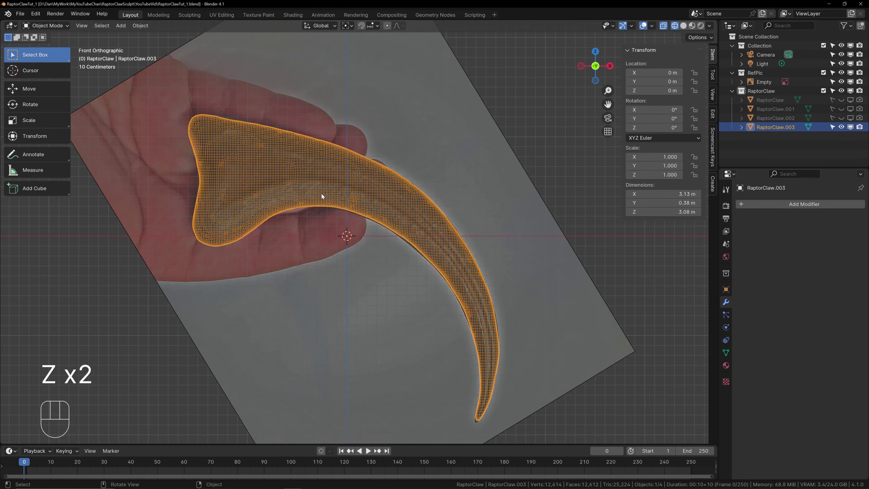
shift+middle_drag(252, 145, 312, 203)
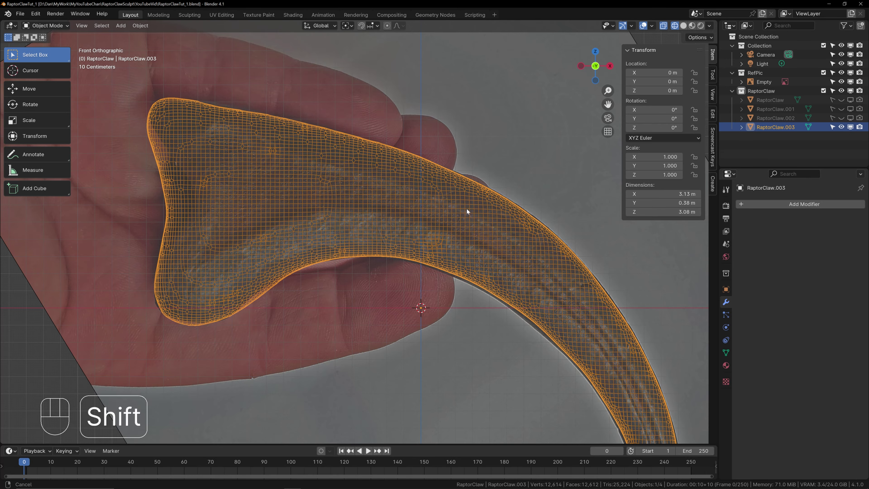
shift+middle_drag(508, 238, 425, 255)
shift+middle_drag(409, 221, 481, 251)
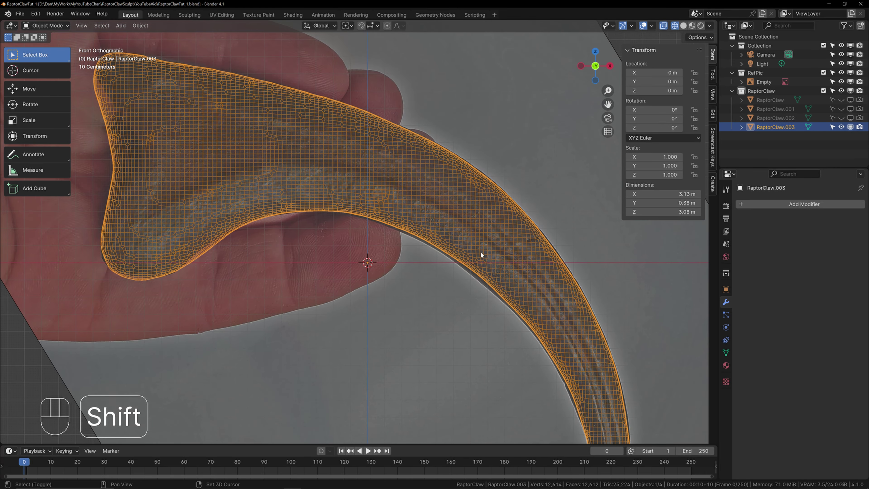
shift+middle_drag(458, 219, 393, 203)
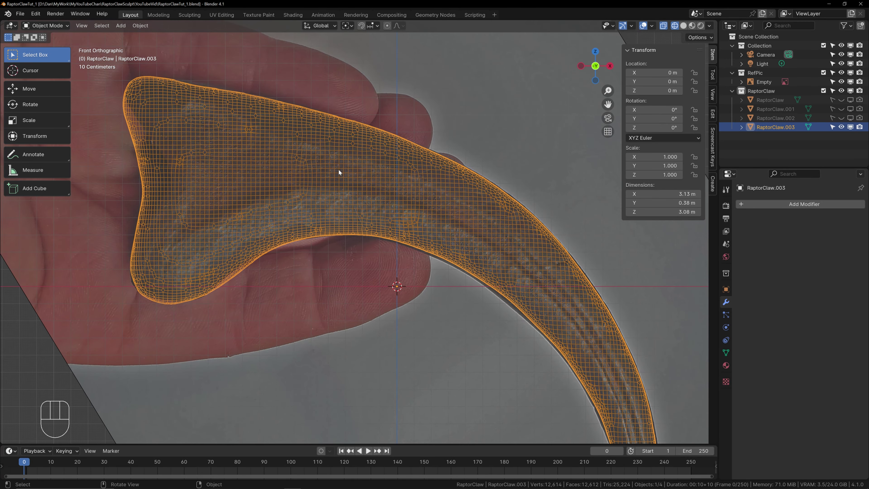
shift+middle_drag(466, 290, 406, 259)
shift+middle_drag(160, 181, 262, 215)
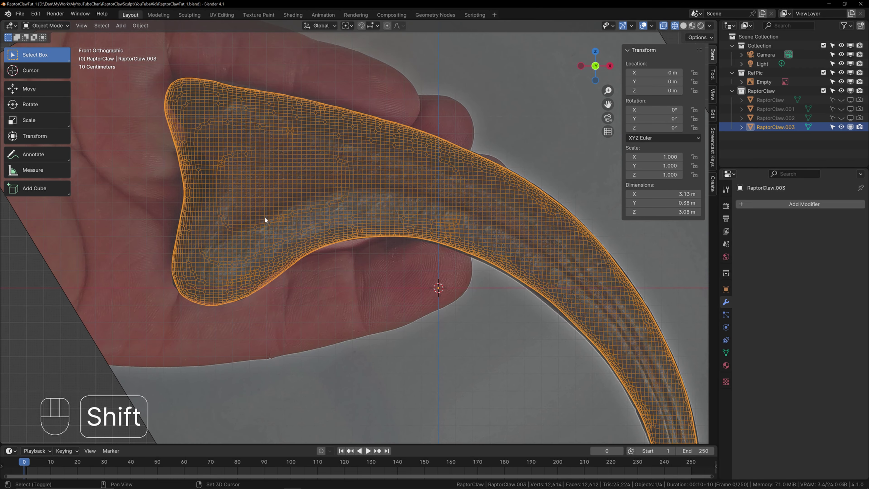
shift+middle_drag(562, 260, 360, 227)
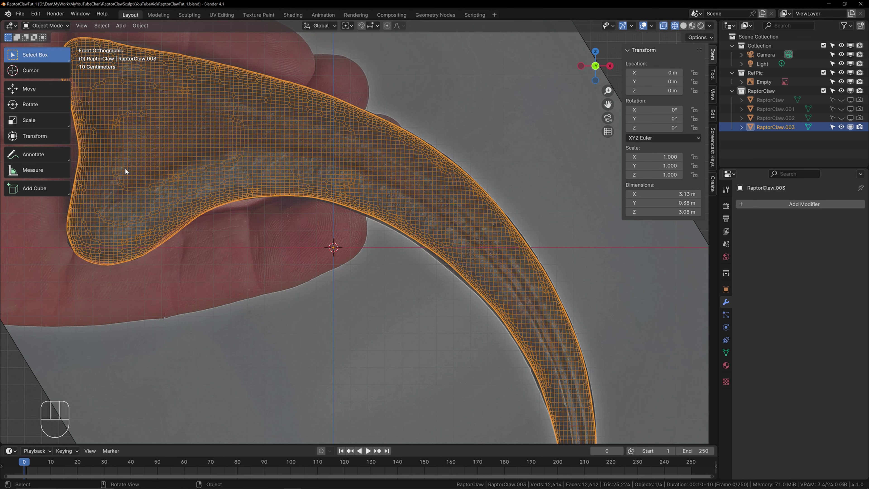
Step: Enter Sculpt Mode on the duplicated claw and set up the Grab brush with a 410 px radius
click(38, 27)
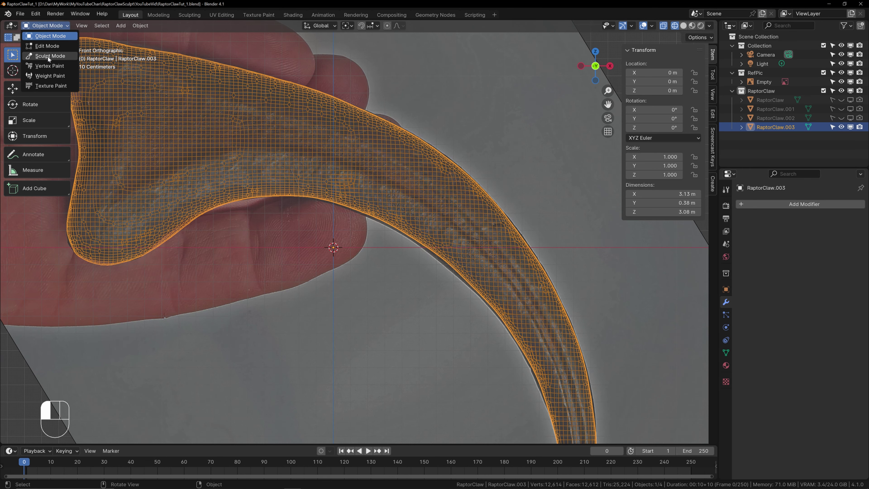
click(48, 56)
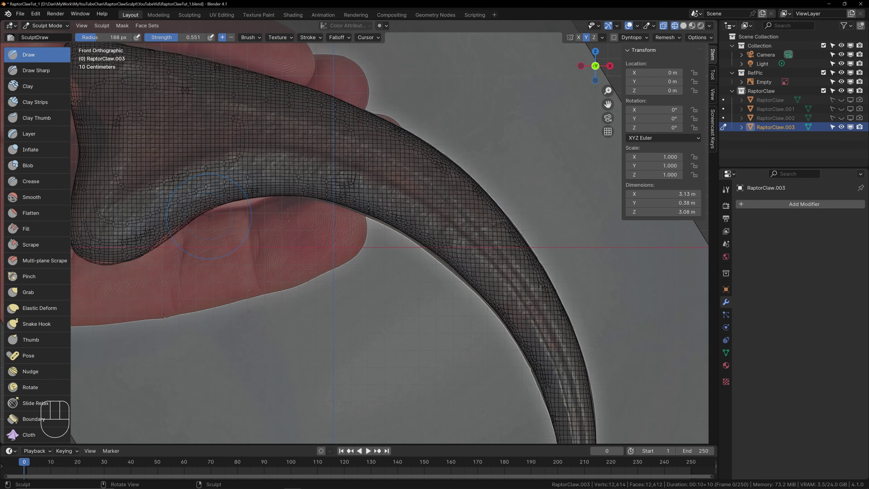
key(g)
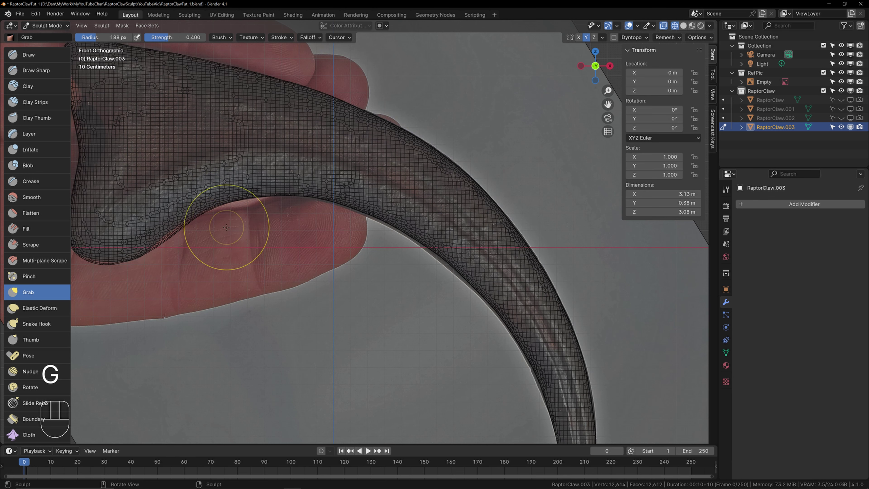
key(f)
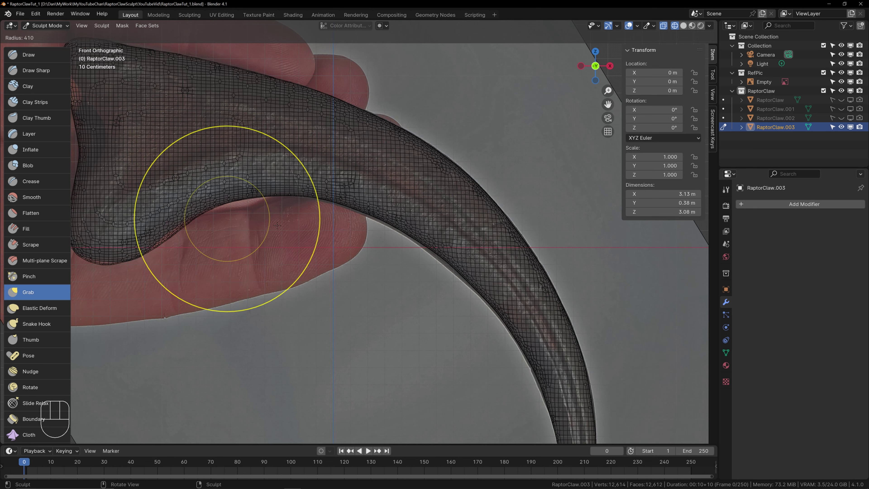
click(277, 225)
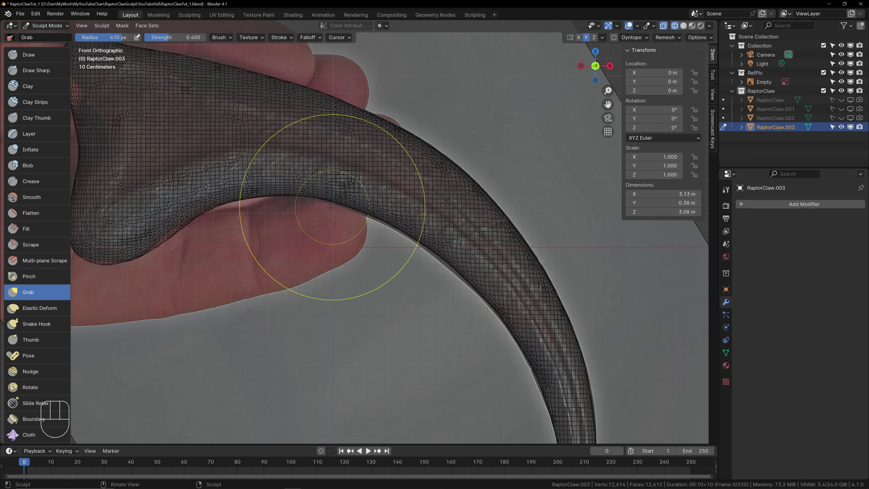
Step: Grab the claw's inner and outer edges along the curve and pull them outward slightly to match the reference silhouette
drag(349, 204, 349, 213)
drag(406, 234, 401, 239)
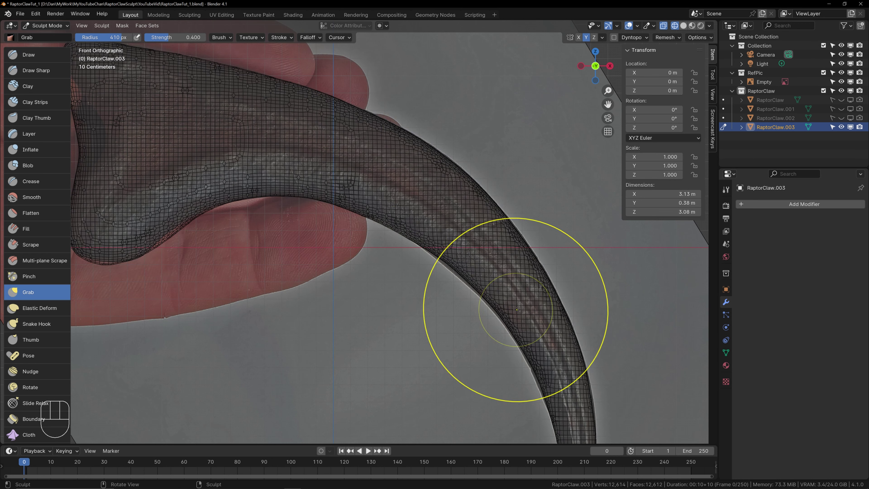
drag(474, 289, 468, 295)
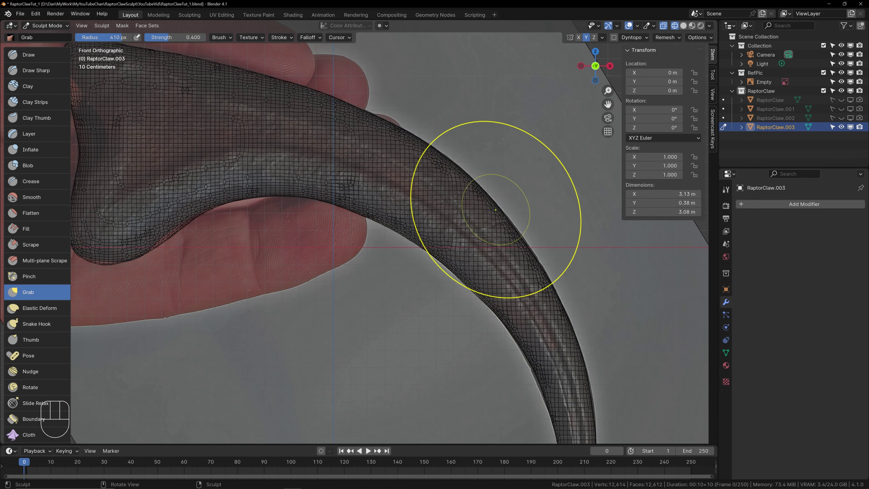
drag(510, 223, 512, 219)
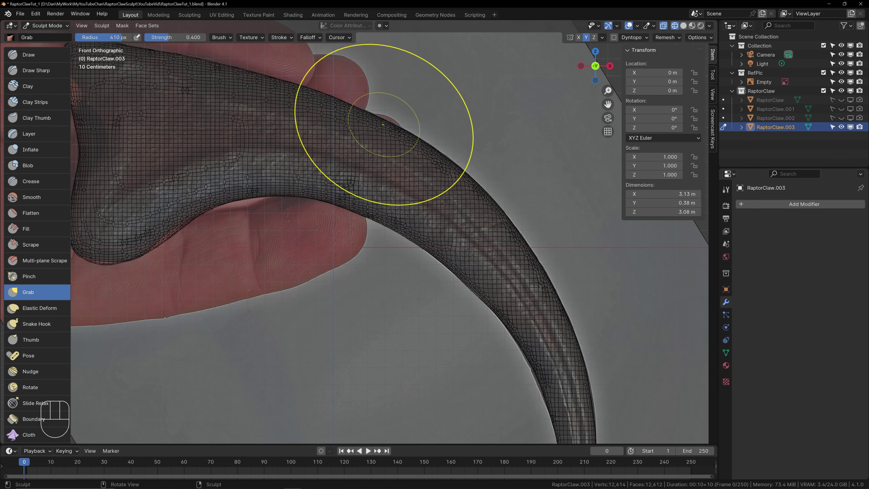
drag(390, 124, 392, 120)
shift+middle_drag(274, 93, 354, 133)
drag(317, 107, 318, 104)
Step: Reduce the Grab brush radius to 296 px and pull the lower curve's edges and tip out to the reference silhouette
mouse_move(537, 227)
shift+middle_down()
mouse_move(421, 167)
mouse_move(267, 53)
shift+middle_up()
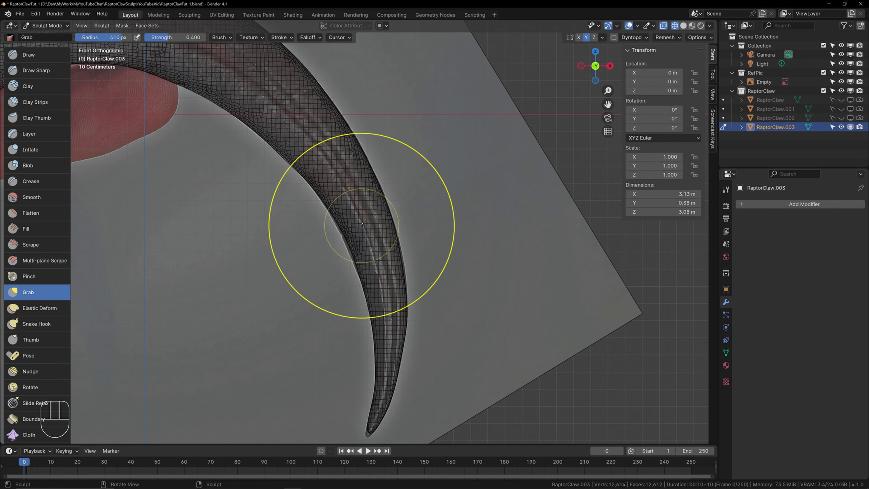
key(f)
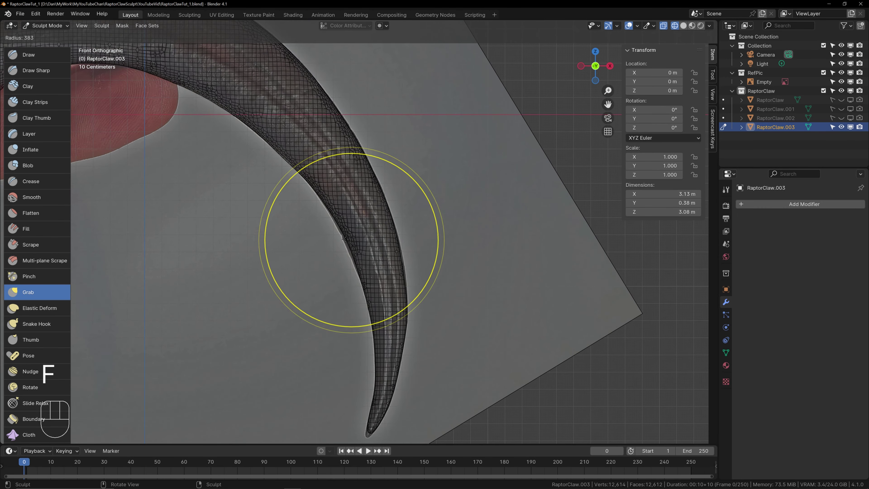
click(312, 245)
drag(343, 236, 341, 240)
drag(396, 232, 398, 231)
drag(407, 285, 408, 285)
shift+middle_drag(427, 326, 425, 203)
drag(354, 287, 366, 316)
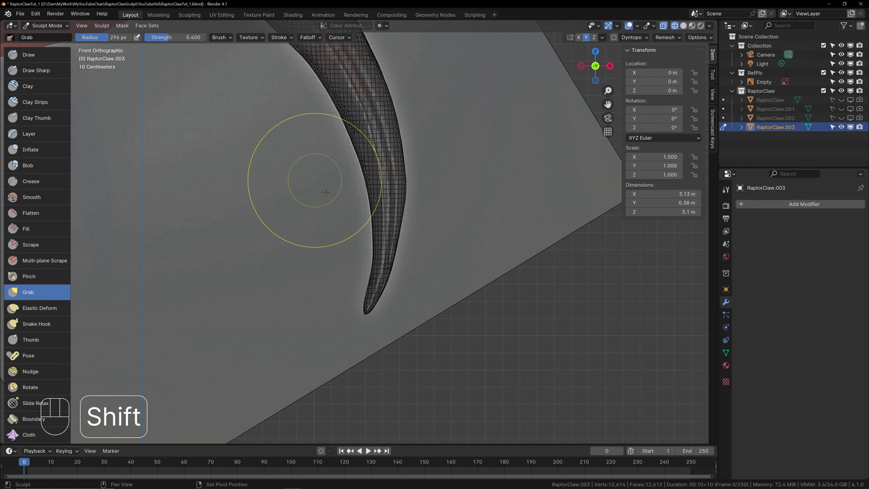
Step: Grab the lower lobe and upper edge of the claw's base and nudge them to match the reference outline
shift+middle_drag(243, 99, 382, 260)
shift+middle_drag(322, 175, 456, 254)
shift+middle_drag(296, 206, 363, 244)
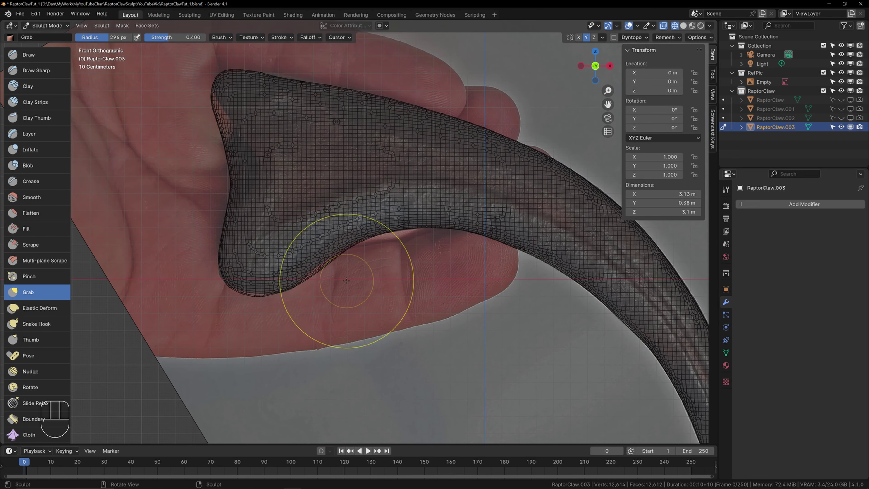
drag(333, 263, 333, 263)
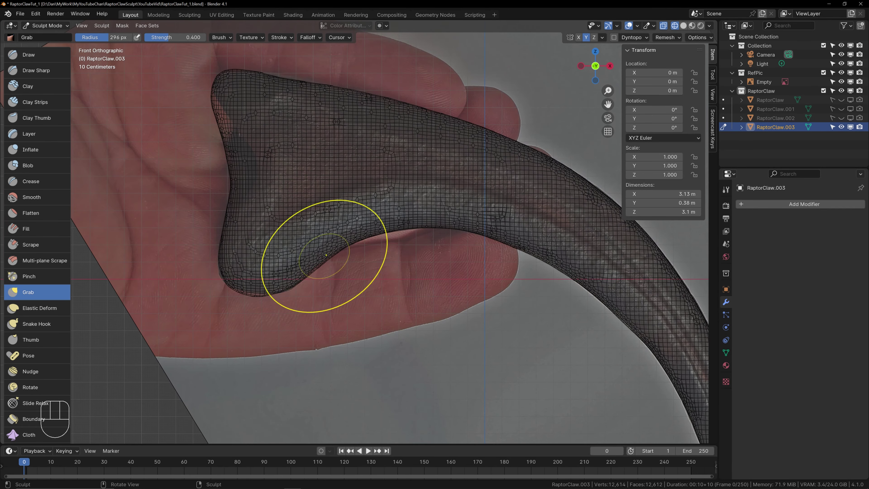
drag(253, 287, 218, 275)
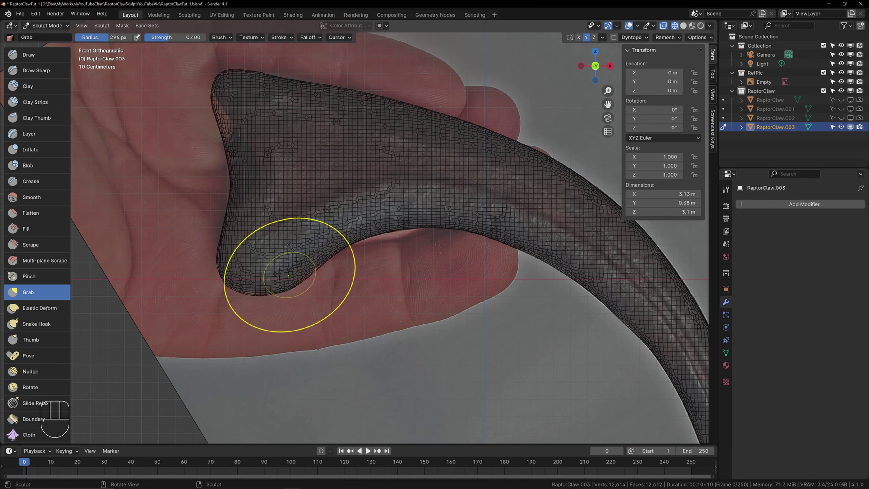
shift+middle_drag(291, 286, 332, 389)
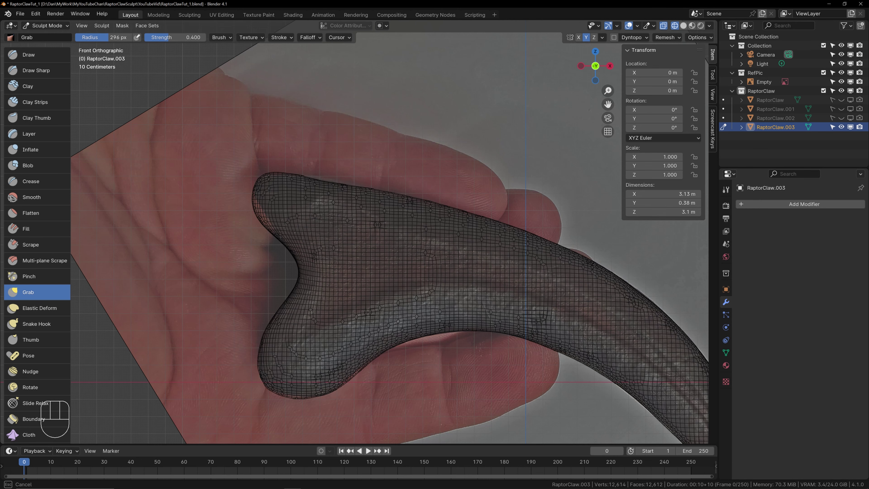
drag(335, 189, 333, 176)
Step: Examine how the claw's wireframe outline matches the reference photo from the base through the curve to the tip
shift+middle_drag(397, 301, 323, 287)
shift+middle_drag(346, 242, 232, 275)
scroll(332, 259, down, 1)
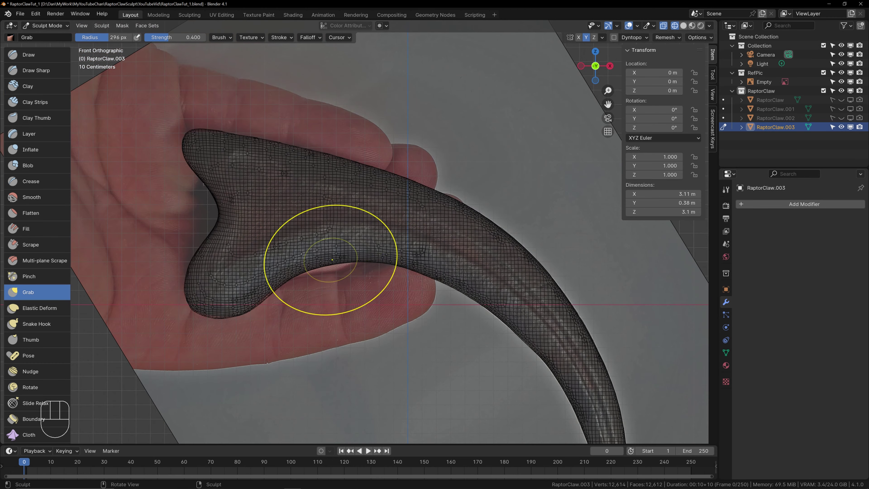
scroll(385, 280, down, 1)
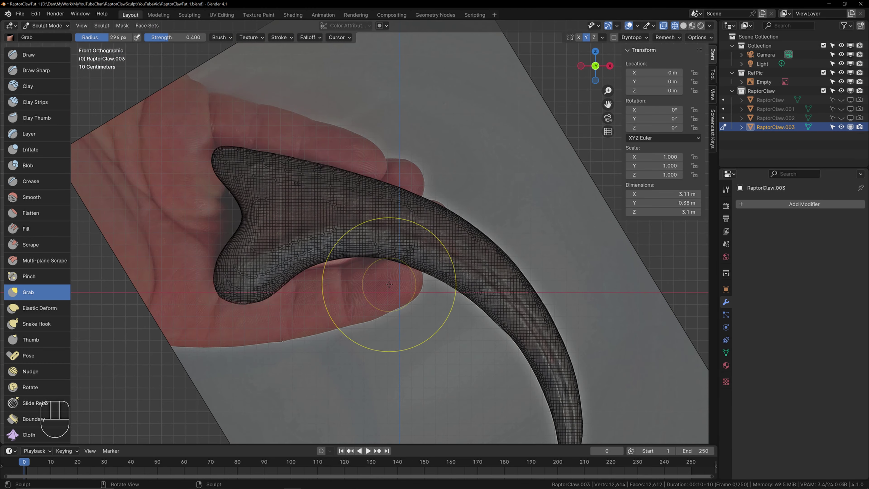
shift+middle_drag(361, 278, 335, 243)
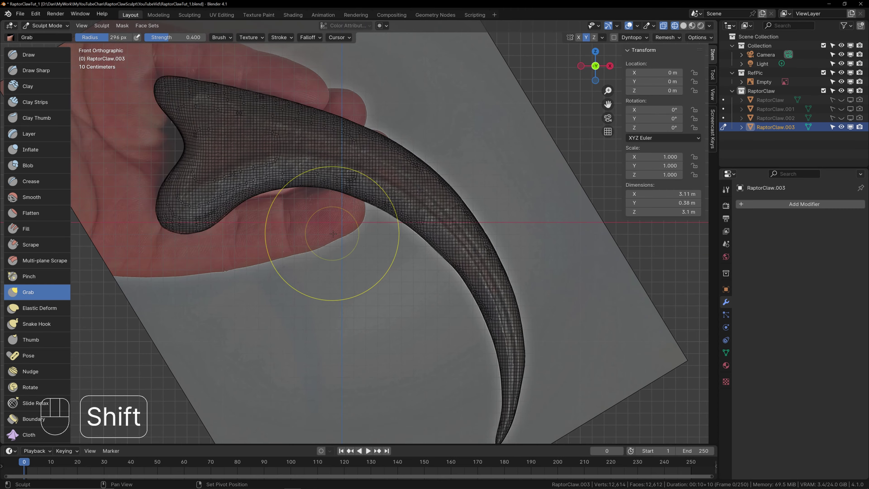
scroll(428, 267, up, 3)
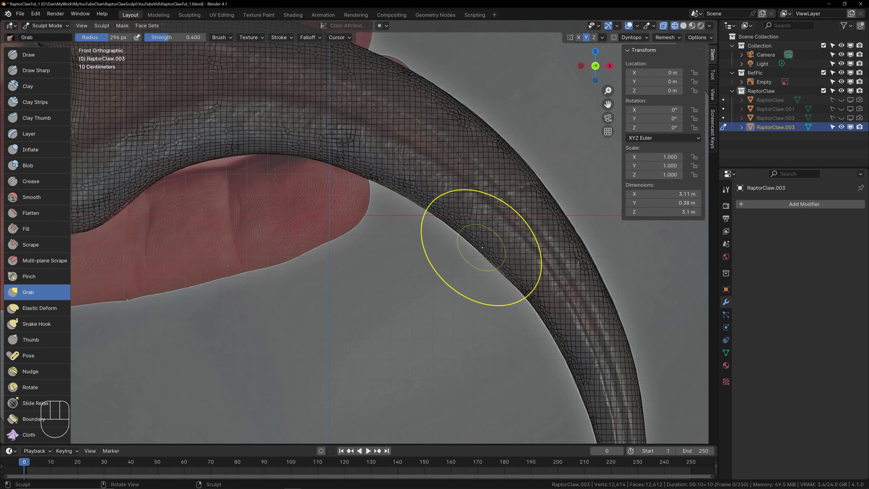
shift+middle_drag(570, 230, 455, 251)
scroll(355, 211, down, 2)
shift+middle_drag(274, 198, 386, 225)
scroll(386, 225, down, 1)
shift+middle_drag(484, 310, 417, 239)
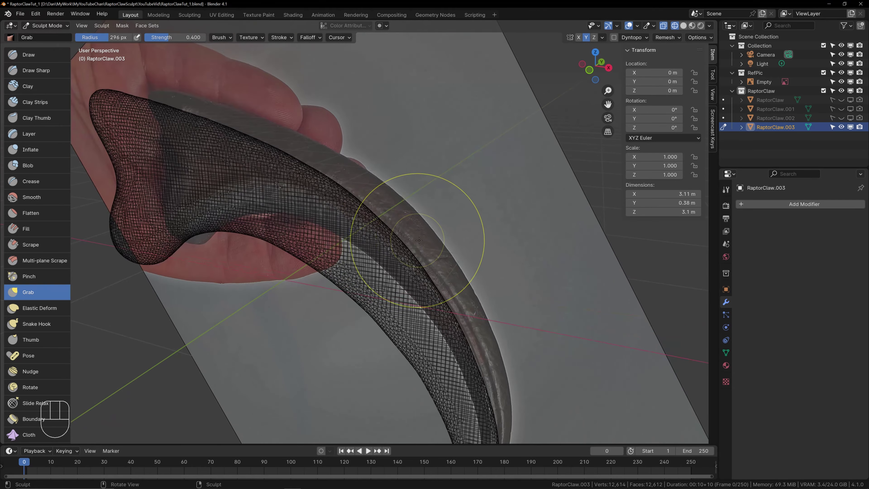
Step: Set the viewport shading to Solid and save the file
click(481, 238)
scroll(475, 243, down, 2)
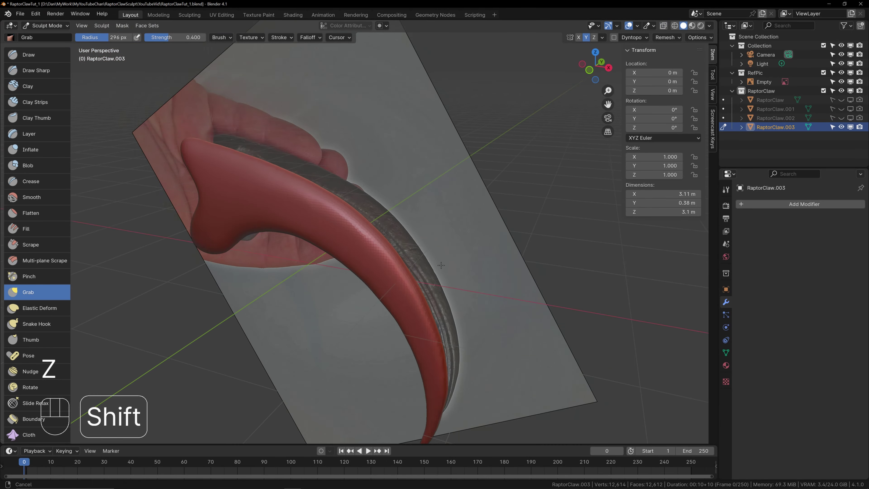
shift+middle_drag(351, 256, 383, 205)
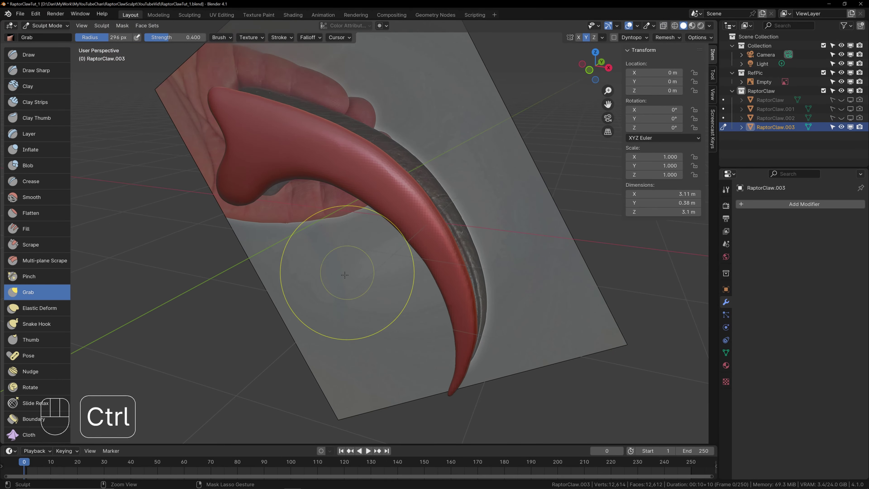
click(21, 15)
click(43, 75)
Step: Select the Draw brush and set its radius to 185 px for sculpting the claw's base
shift+middle_drag(433, 266, 407, 225)
mouse_move(517, 270)
middle_down()
mouse_move(534, 262)
mouse_move(482, 260)
mouse_move(518, 279)
mouse_move(513, 262)
mouse_move(520, 260)
mouse_move(550, 299)
middle_up()
scroll(519, 279, up, 1)
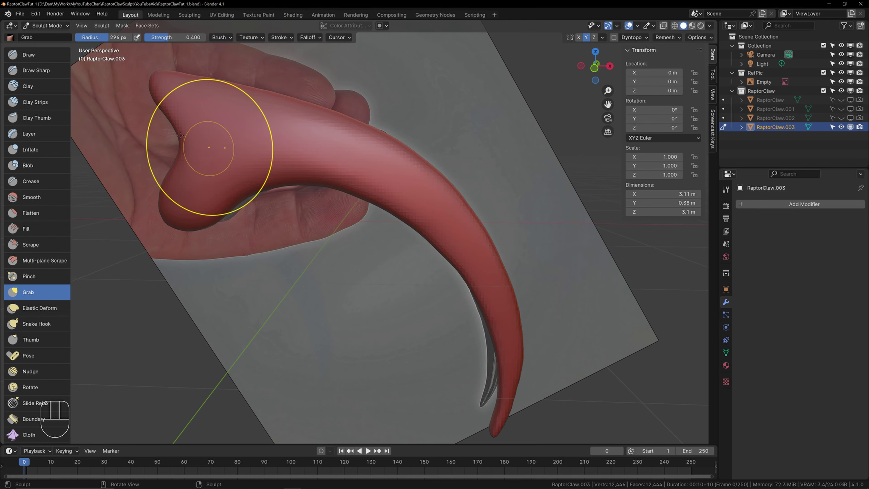
click(32, 59)
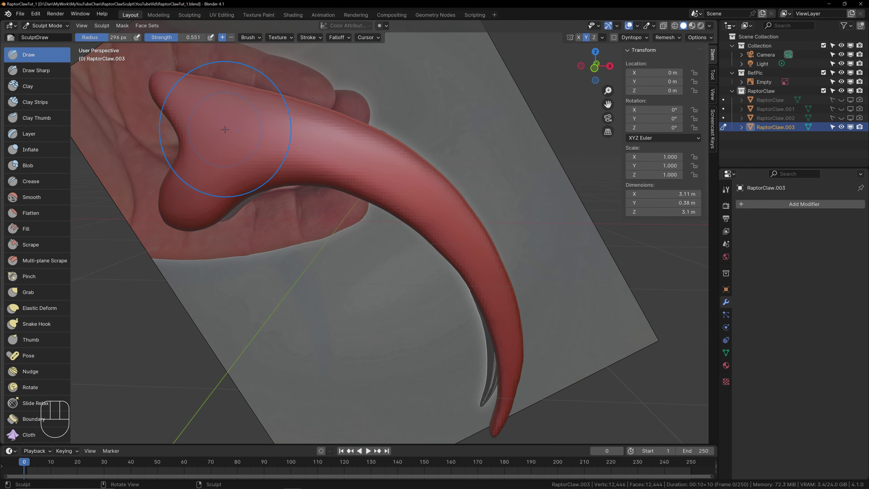
key(f)
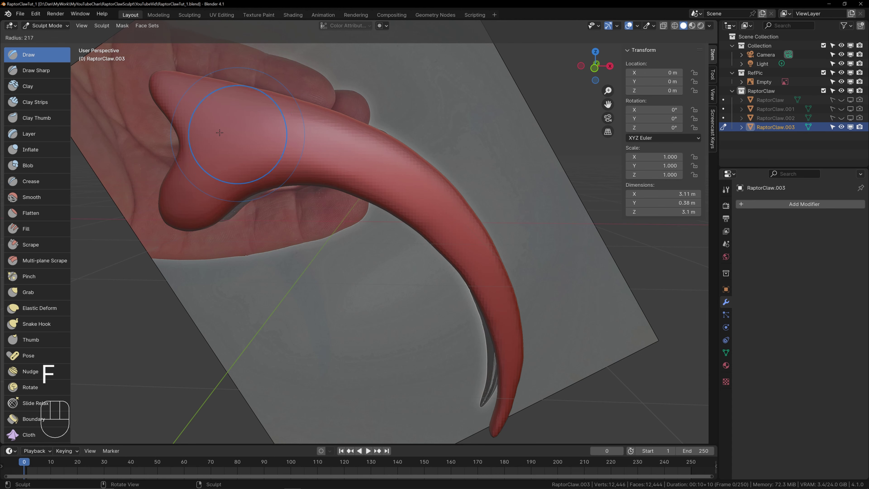
click(213, 137)
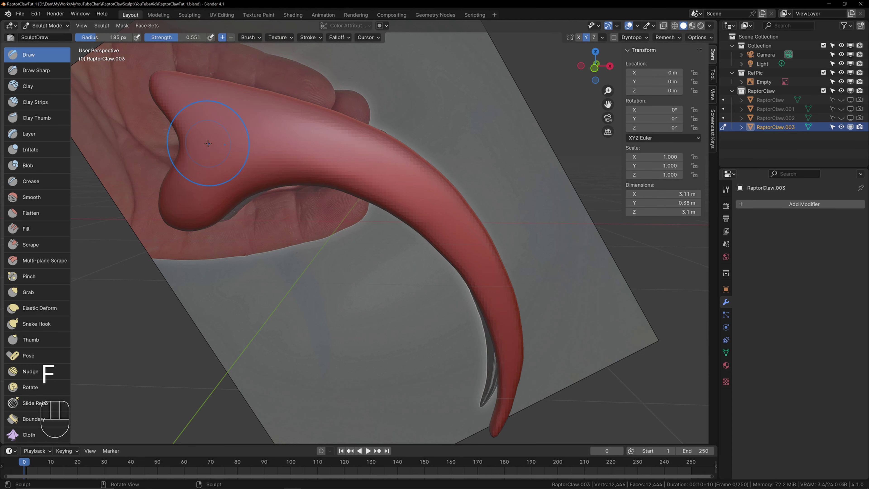
Step: Undo a trial Draw stroke on the claw's base and set the brush to a 152 px radius and 0.207 strength
mouse_move(259, 145)
mouse_down()
mouse_move(263, 137)
mouse_move(342, 157)
mouse_move(438, 222)
mouse_move(391, 186)
mouse_move(217, 113)
mouse_move(262, 162)
mouse_up()
key(ctrl+z)
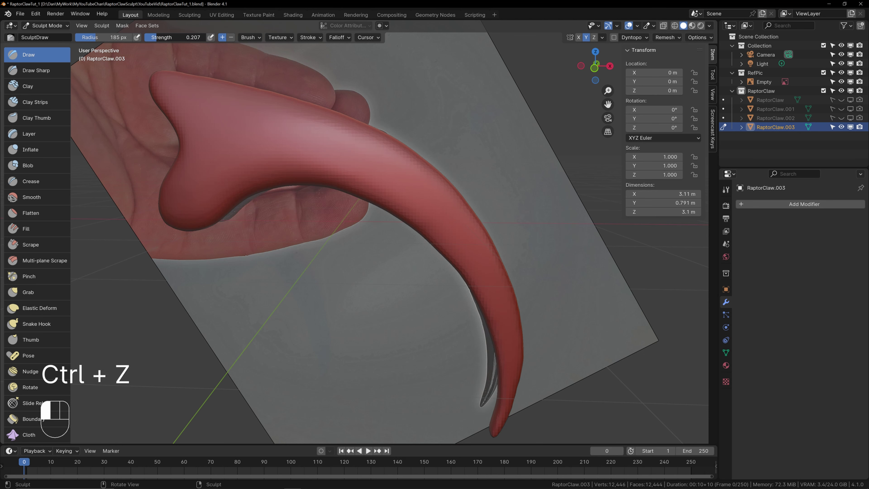
key(f)
click(227, 146)
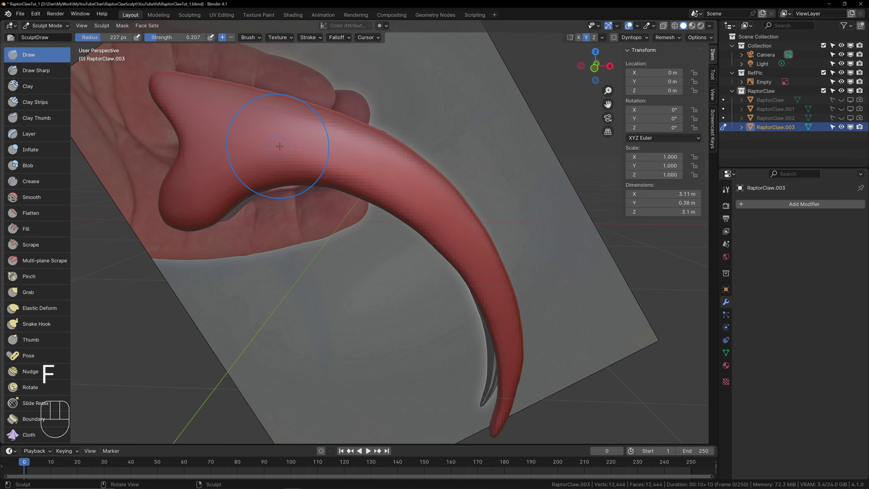
key(f)
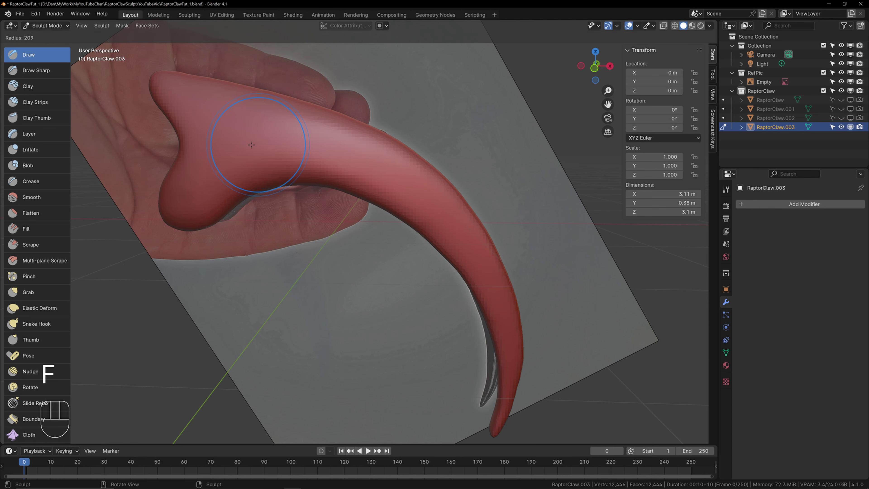
click(241, 142)
Step: Build up the claw's side surface slightly with light Draw strokes and save the file
shift+middle_drag(323, 151, 273, 147)
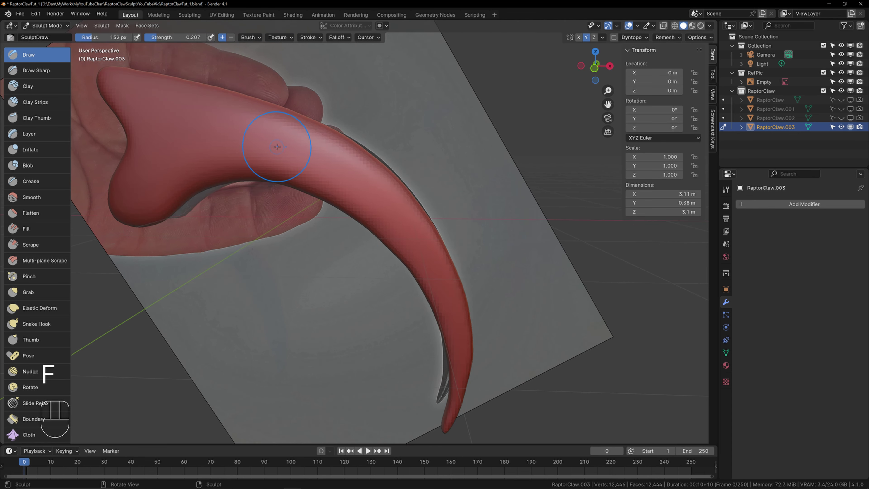
middle_drag(458, 242, 336, 166)
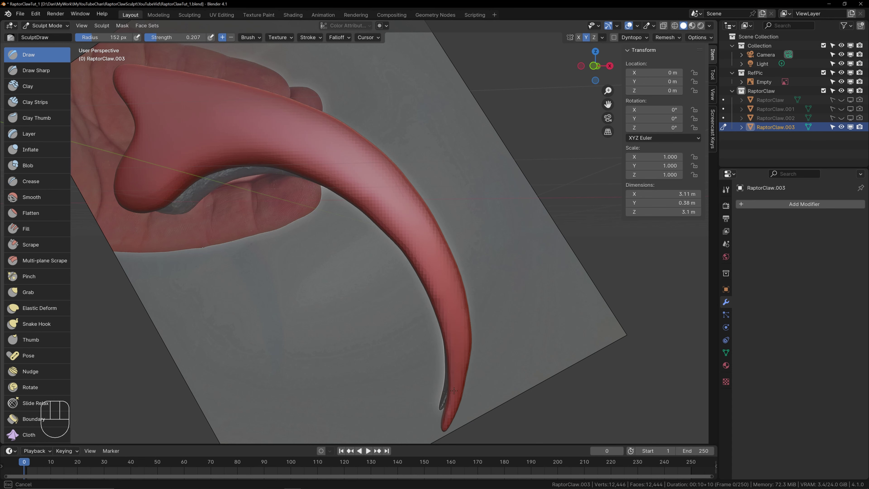
middle_drag(445, 393, 458, 234)
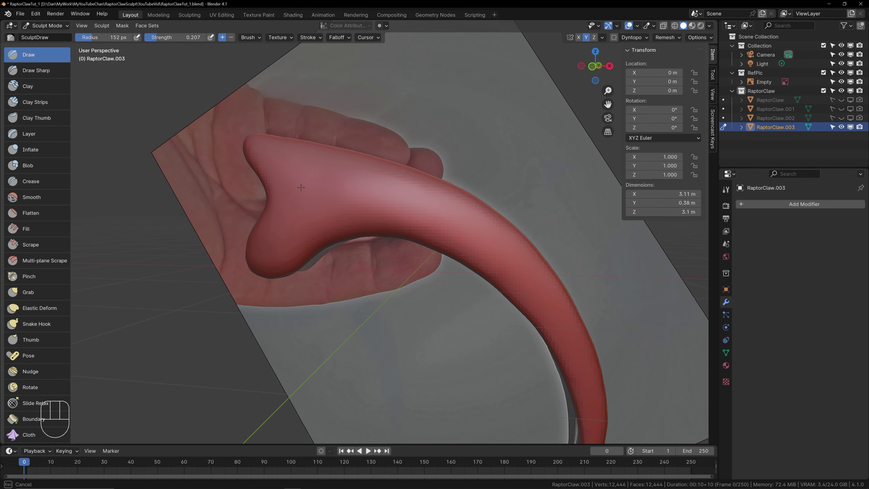
mouse_move(327, 223)
middle_down()
mouse_move(519, 299)
mouse_move(430, 214)
mouse_move(390, 205)
mouse_move(530, 219)
mouse_move(530, 248)
mouse_move(507, 242)
mouse_move(497, 214)
middle_up()
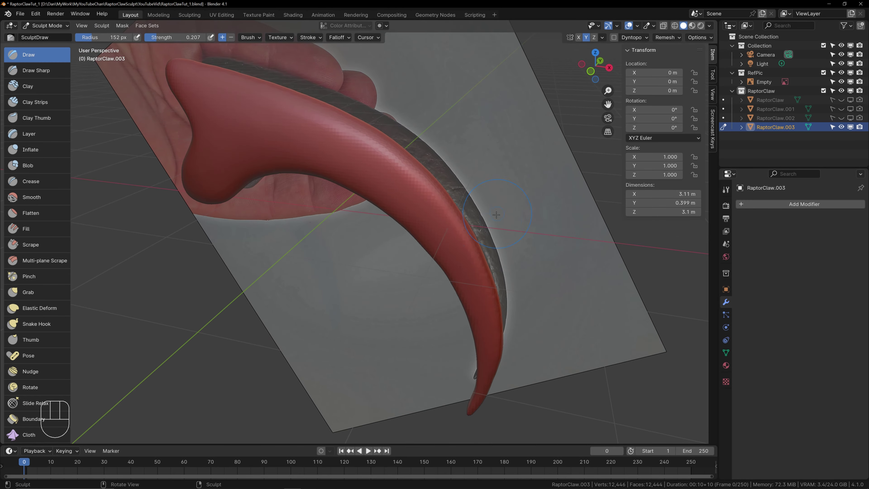
shift+middle_drag(389, 154, 398, 182)
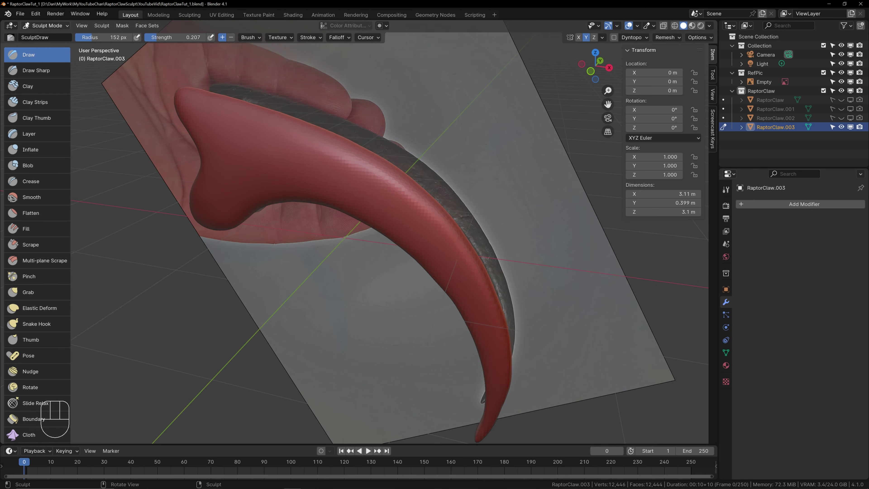
click(20, 14)
click(39, 74)
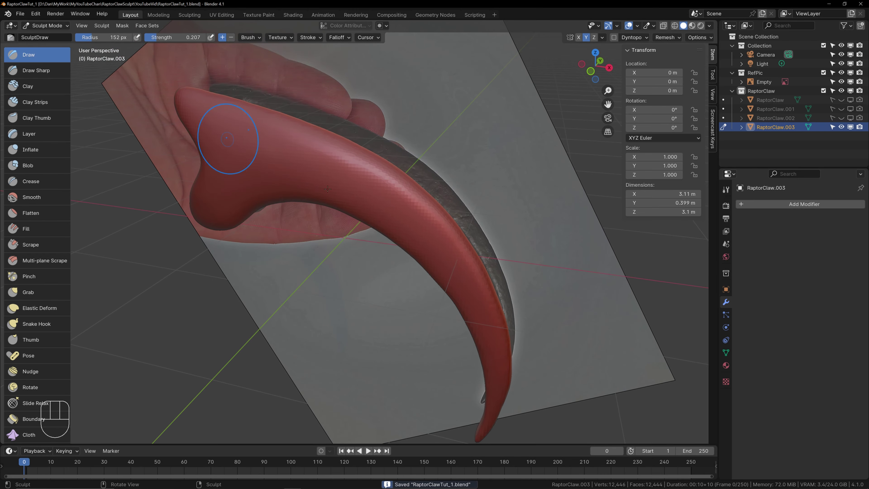
Step: Carve the claw's side near the tip with inverted Draw strokes to thin it, and undo the last stroke
middle_drag(457, 223, 406, 214)
shift+middle_drag(551, 297, 410, 237)
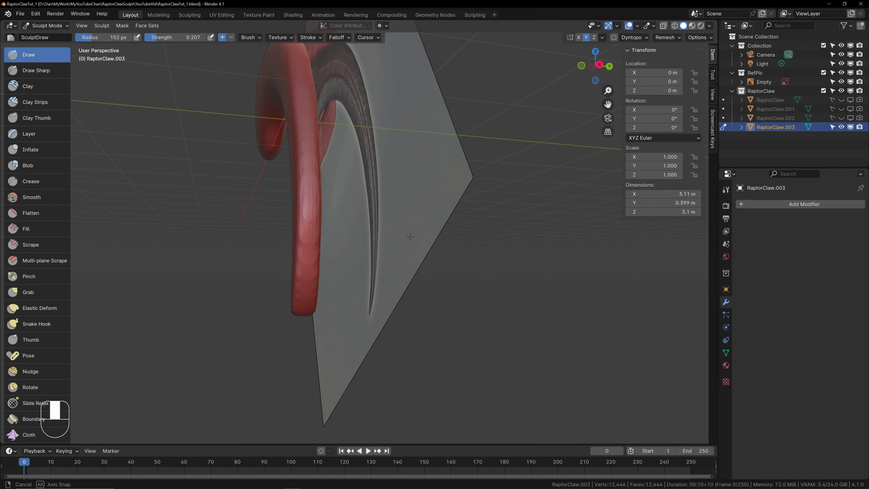
mouse_move(301, 251)
middle_down()
mouse_move(397, 303)
mouse_move(513, 307)
mouse_move(501, 261)
mouse_move(490, 256)
mouse_move(465, 287)
mouse_move(501, 264)
mouse_move(453, 253)
middle_up()
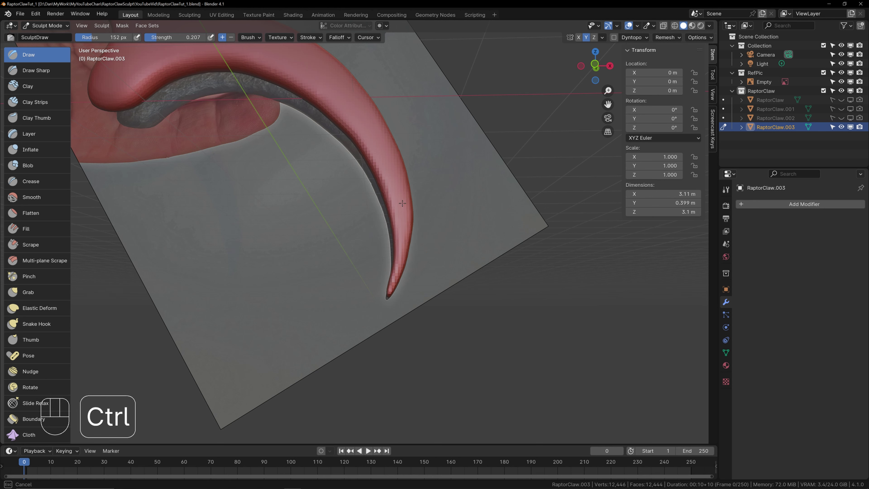
ctrl+drag(392, 212, 393, 250)
mouse_move(461, 258)
middle_down()
mouse_move(401, 249)
mouse_move(369, 255)
middle_up()
key(ctrl+z)
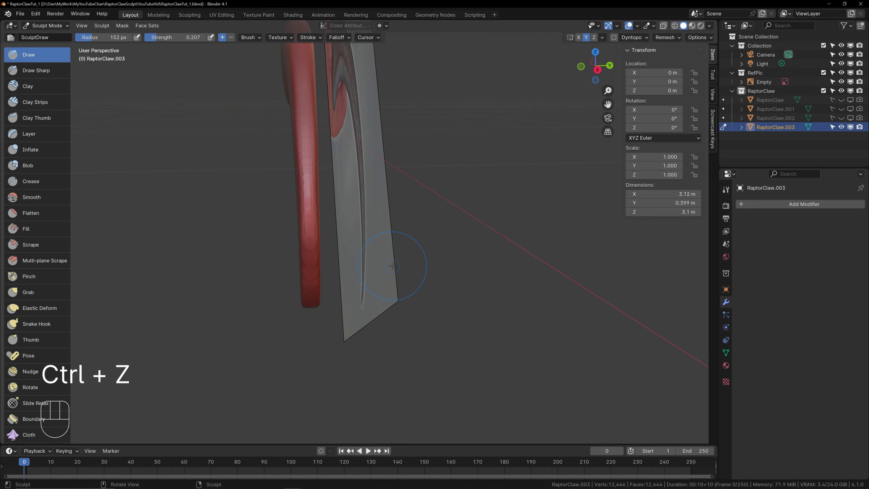
Step: Hide the viewport sidebar and split the 3D viewport vertically, bringing the claw into view in the narrower new area
shift+middle_drag(433, 271, 405, 262)
scroll(414, 263, down, 1)
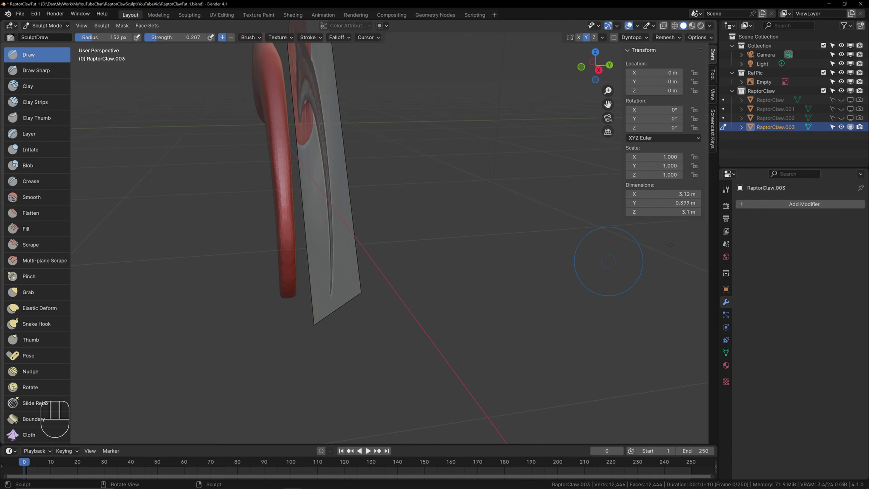
key(n)
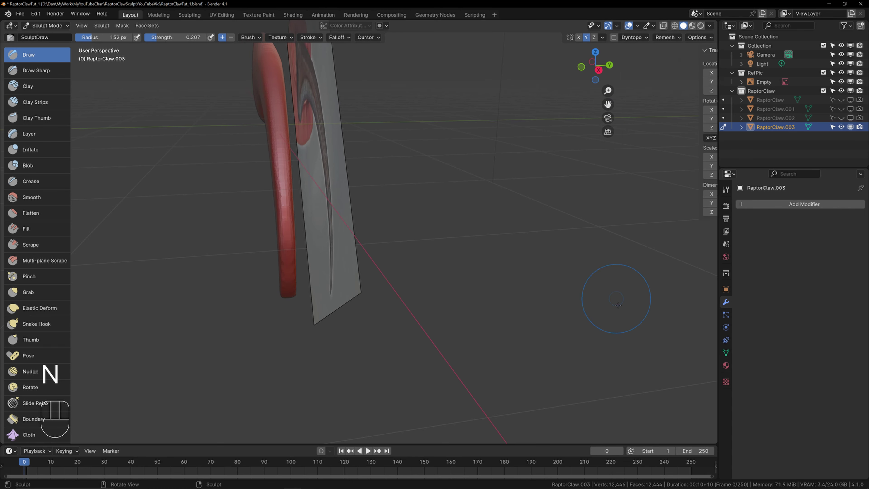
right_click(717, 222)
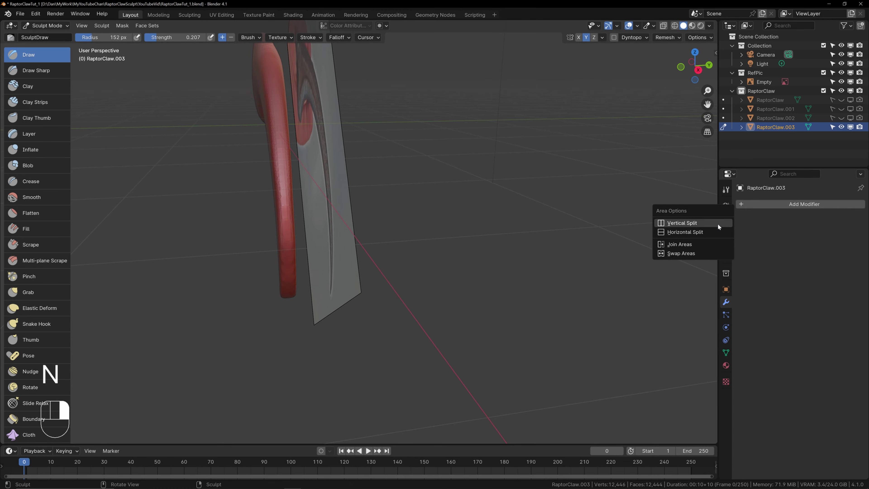
click(714, 223)
click(492, 192)
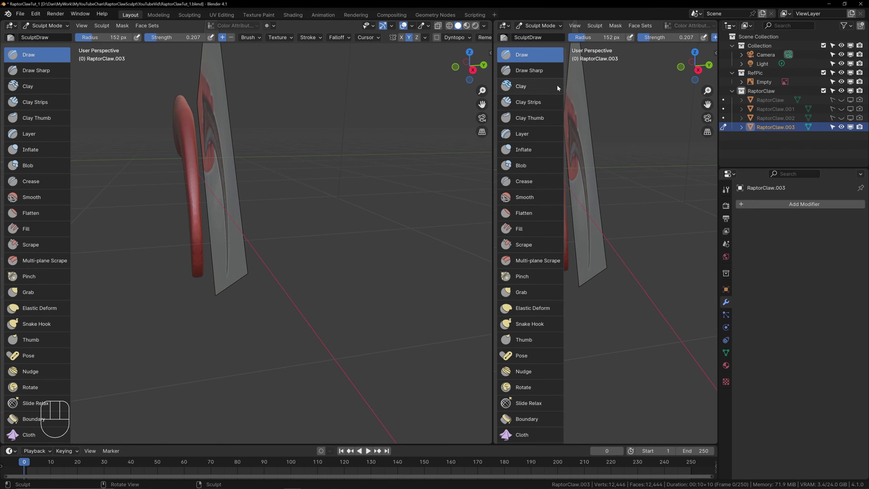
shift+middle_drag(606, 143, 603, 183)
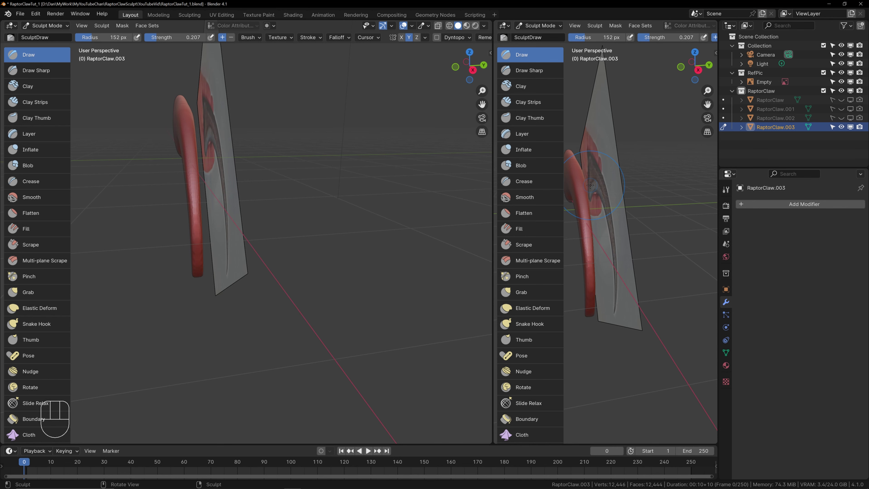
Step: Hide the sculpt tool list in the narrower viewport and frame the claw there nearly edge-on
key(t)
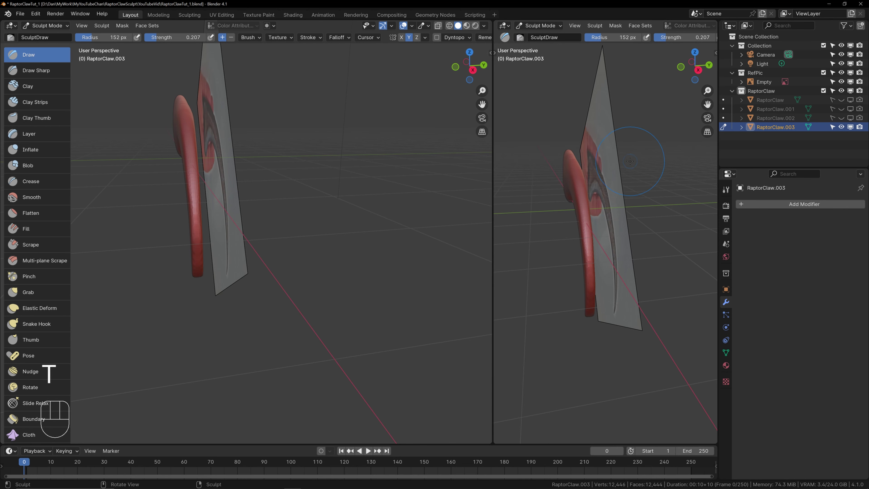
shift+middle_drag(628, 197, 613, 273)
shift+middle_drag(613, 273, 604, 277)
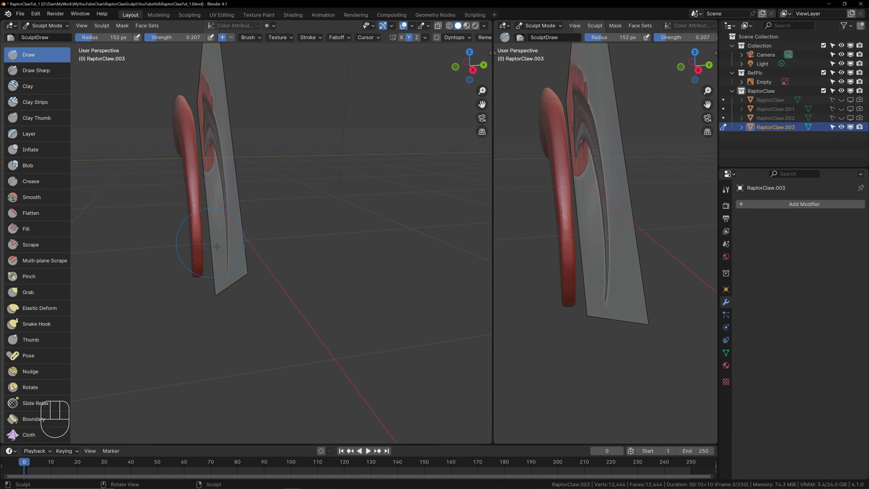
Step: Try thinning the claw's side at the tip with inverted Draw strokes in the wider viewport, and undo the attempt
scroll(223, 236, up, 2)
middle_drag(172, 264, 258, 255)
shift+middle_drag(309, 246, 337, 247)
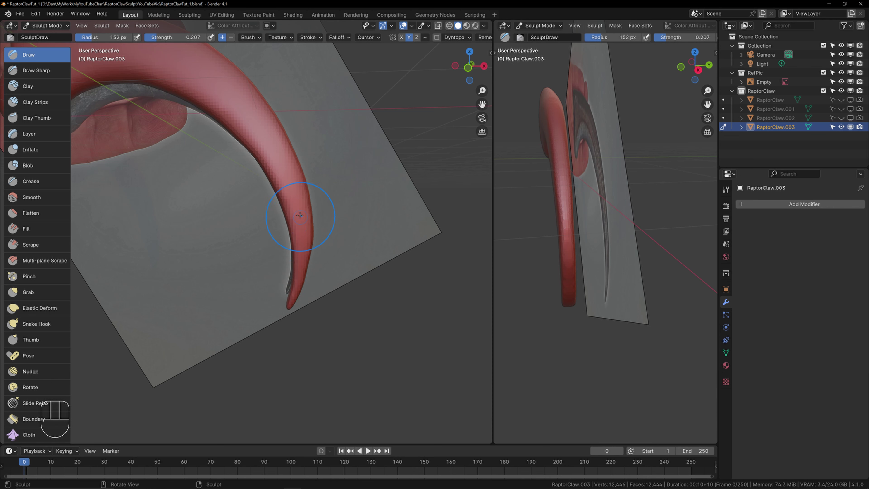
ctrl+drag(301, 255, 301, 257)
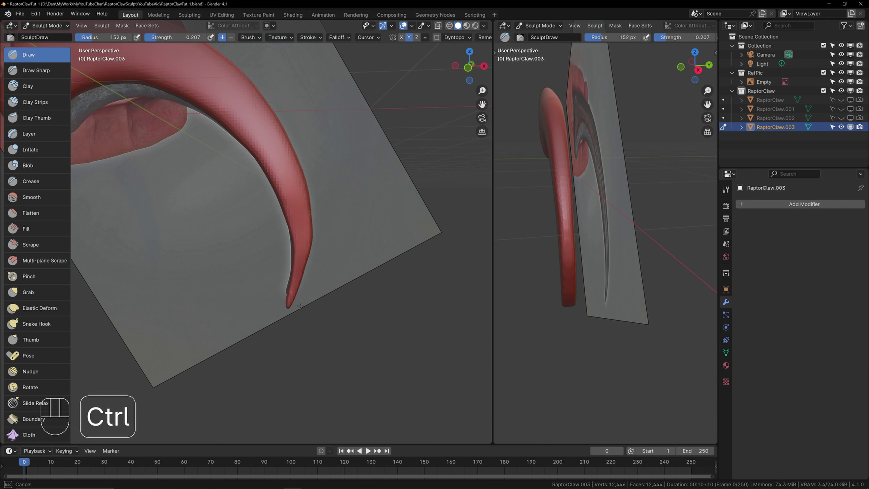
ctrl+drag(291, 329, 347, 342)
middle_drag(647, 299, 608, 287)
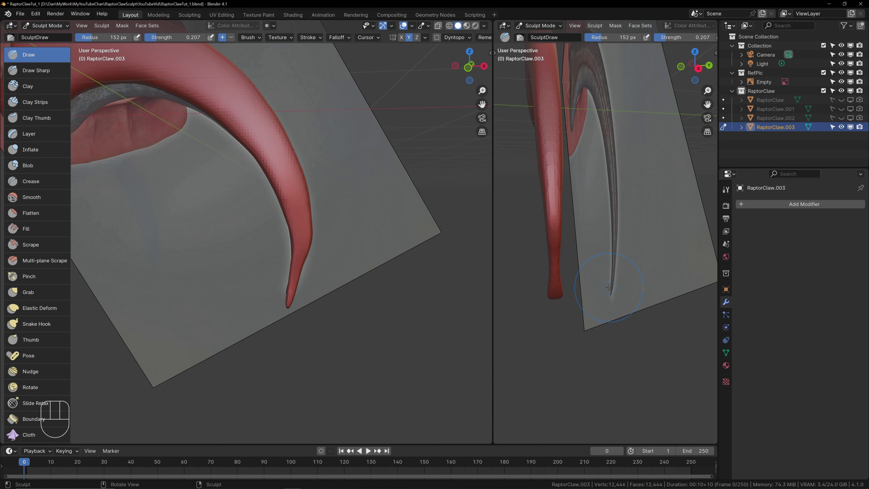
key(ctrl+z)
Step: Switch the wider viewport to an orthographic view looking along the Z axis, centred on the claw's tip end
mouse_move(364, 185)
shift+middle_down()
mouse_move(373, 243)
mouse_move(358, 296)
mouse_move(442, 295)
mouse_move(431, 278)
mouse_move(395, 271)
mouse_move(415, 266)
shift+middle_up()
key(KP_5)
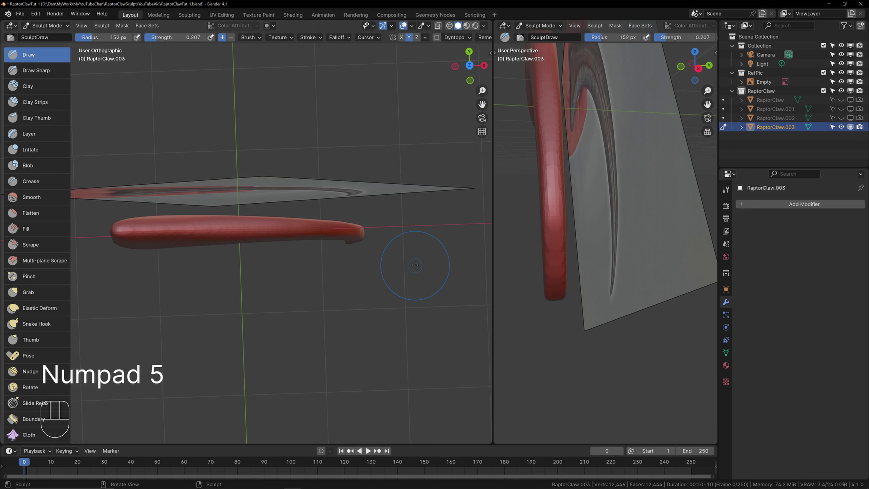
middle_drag(415, 265, 389, 271)
scroll(411, 267, up, 1)
middle_drag(390, 270, 389, 270)
Step: Flatten the claw's side near the tip with a Line Project cut along its edge, and check the result from several angles
scroll(32, 326, down, 8)
scroll(32, 328, down, 8)
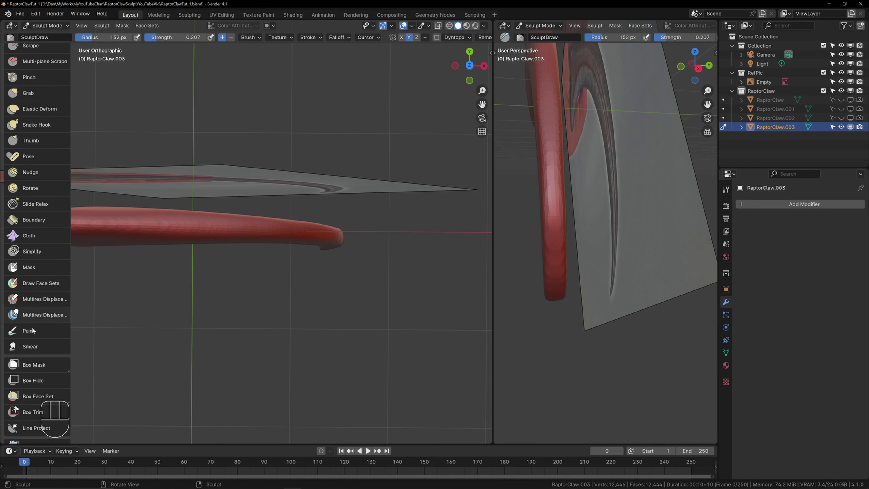
scroll(37, 365, down, 4)
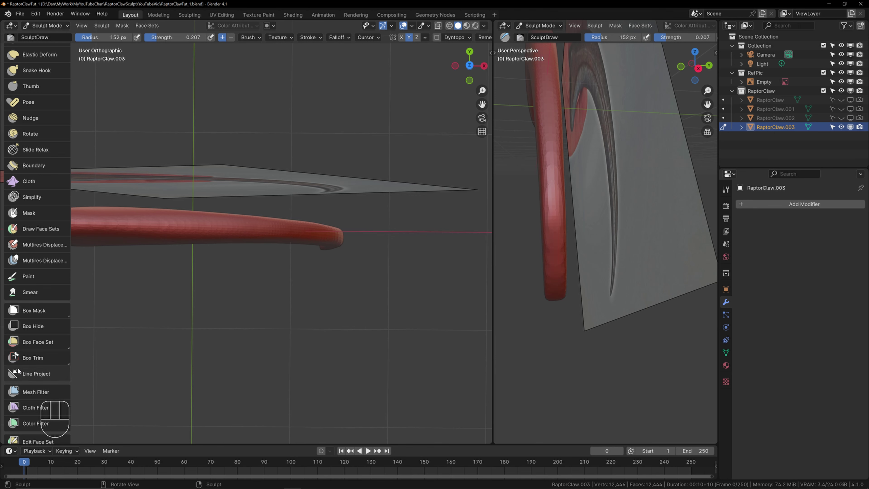
click(30, 374)
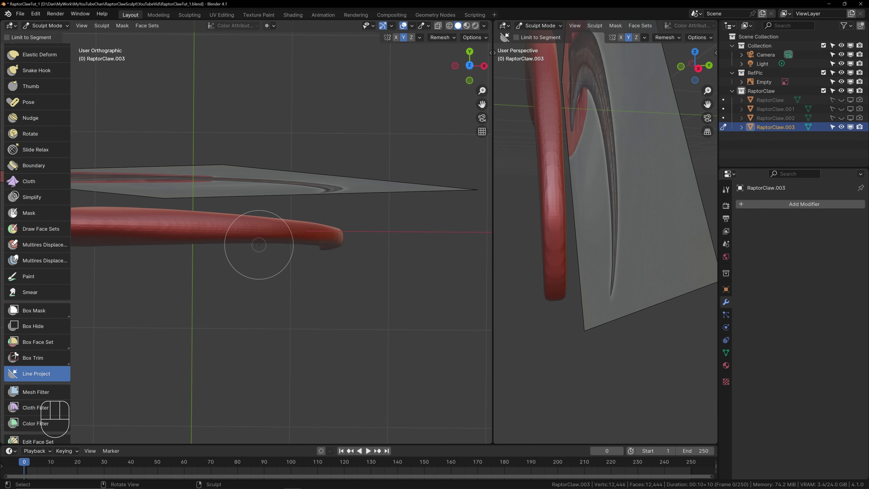
middle_drag(305, 267, 305, 268)
drag(267, 245, 384, 241)
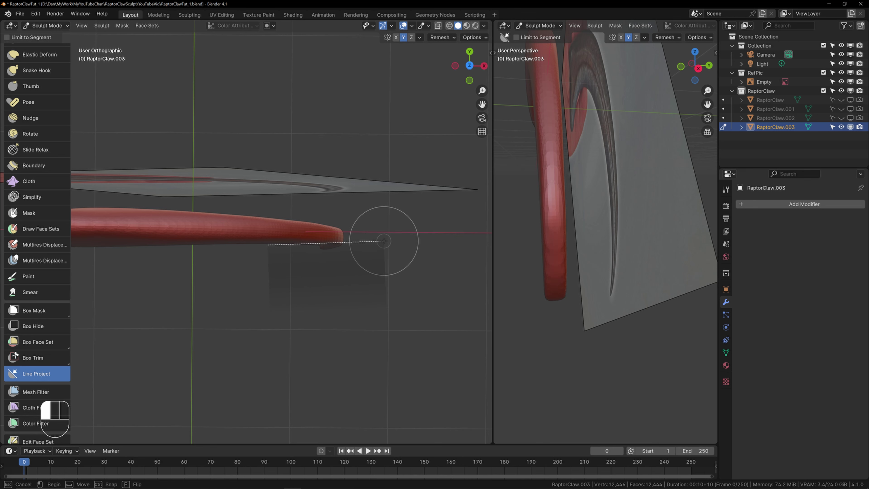
drag(384, 241, 384, 241)
mouse_move(601, 253)
middle_down()
mouse_move(604, 264)
mouse_move(646, 267)
mouse_move(631, 249)
mouse_move(656, 257)
mouse_move(498, 267)
middle_up()
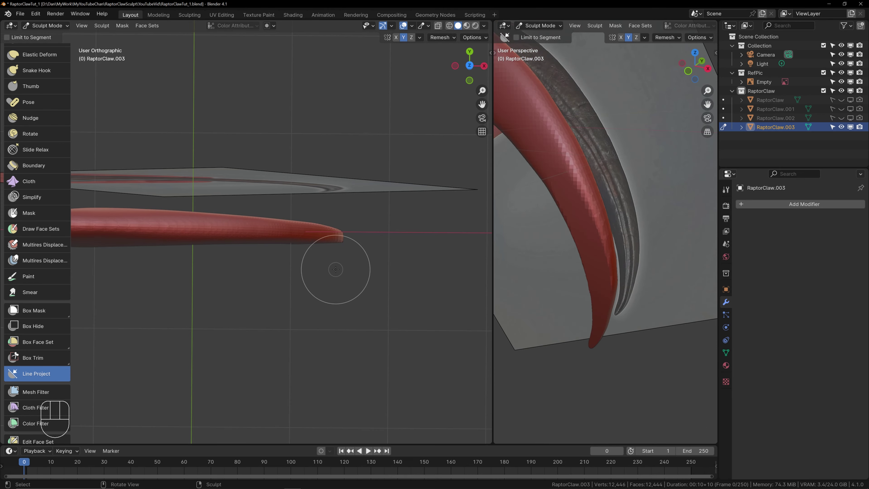
mouse_move(397, 303)
middle_down()
mouse_move(337, 288)
mouse_move(365, 289)
middle_up()
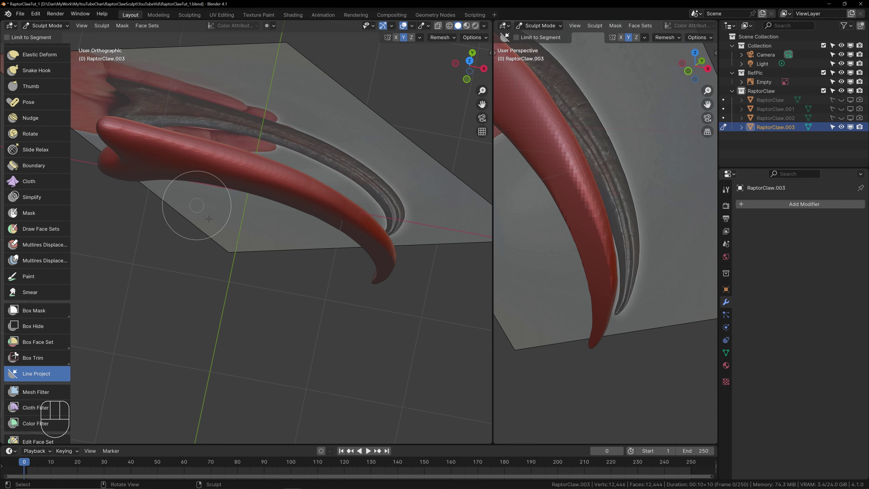
Step: Voxel remesh the claw at the current voxel size and bring the flattened tip into view
shift+middle_drag(253, 234, 272, 252)
middle_drag(281, 276, 291, 271)
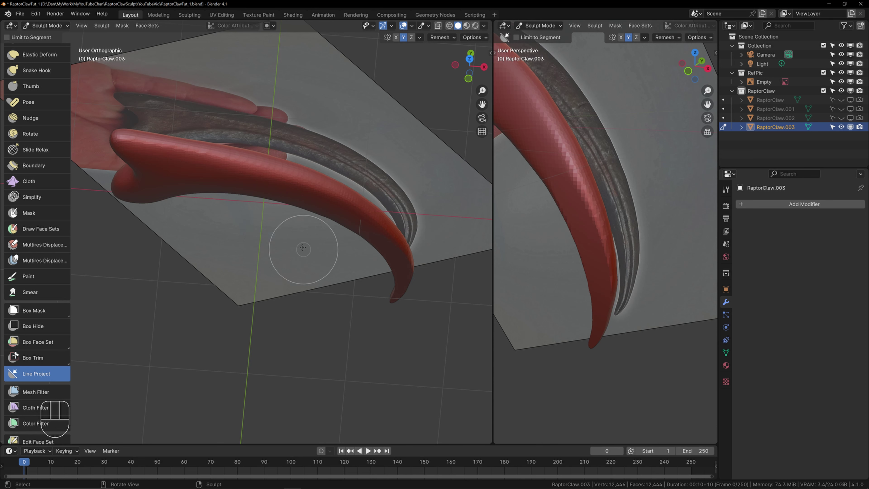
key(ctrl)
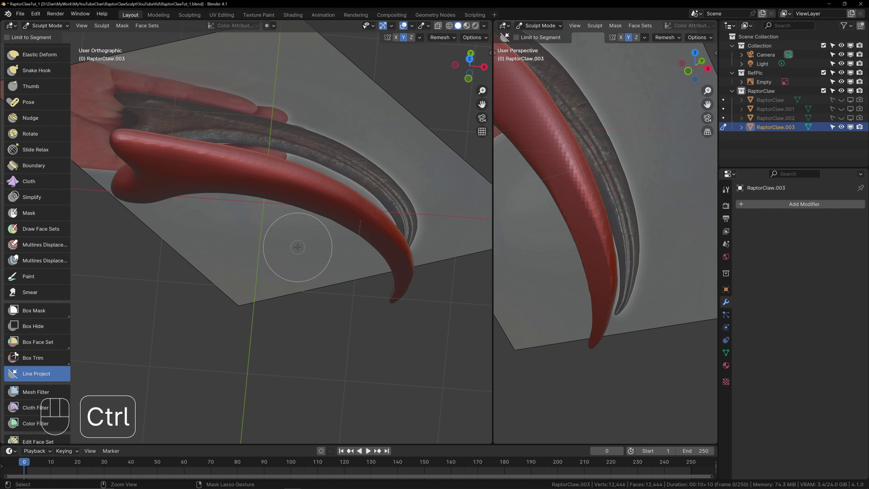
key(ctrl+r)
middle_drag(378, 278, 381, 254)
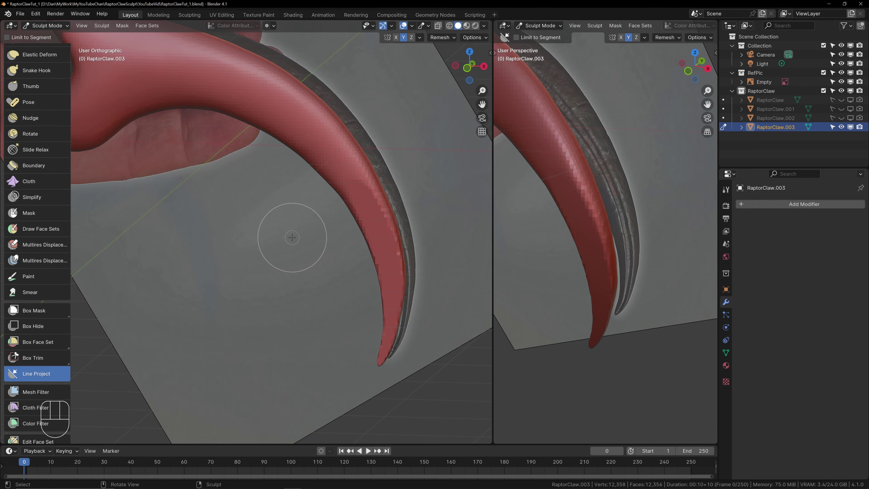
Step: Reduce the claw's voxel size and remesh it at the finer resolution
key(r)
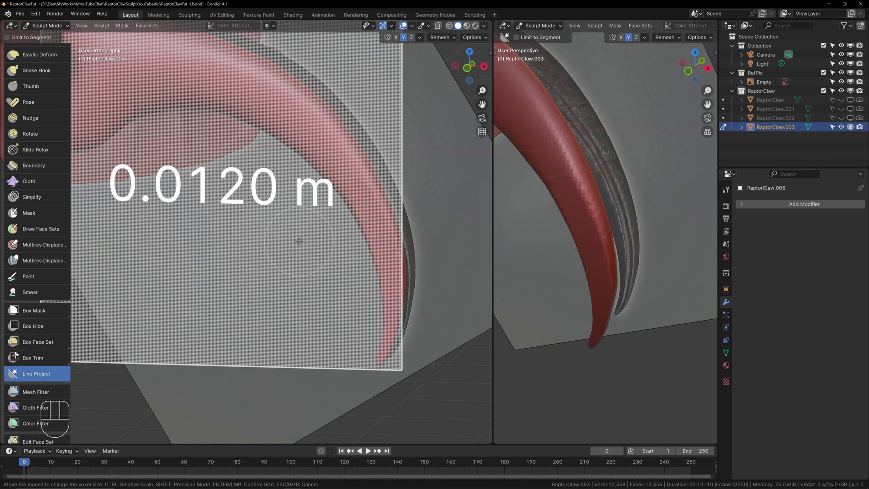
click(301, 246)
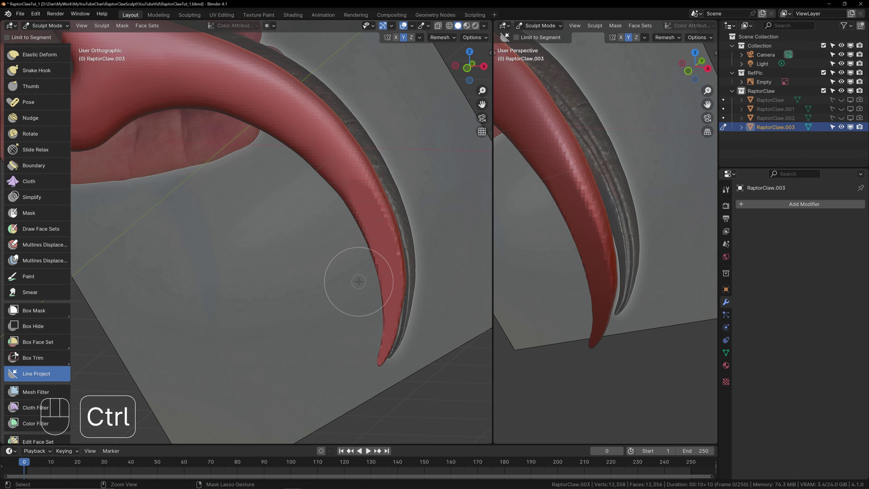
key(ctrl+r)
shift+middle_drag(273, 170, 351, 237)
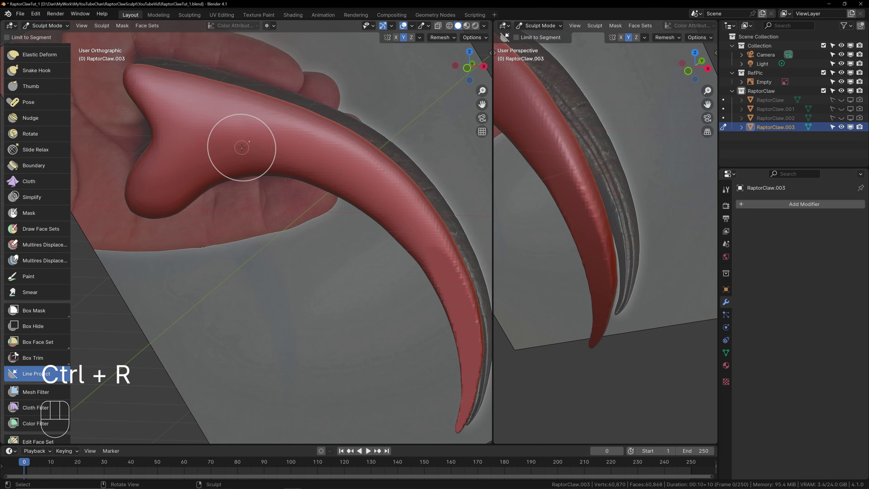
shift+middle_drag(311, 193, 250, 146)
Step: Smooth the whole claw with the Mesh Filter, using the Smooth filter type at strength 1.000
scroll(43, 373, down, 3)
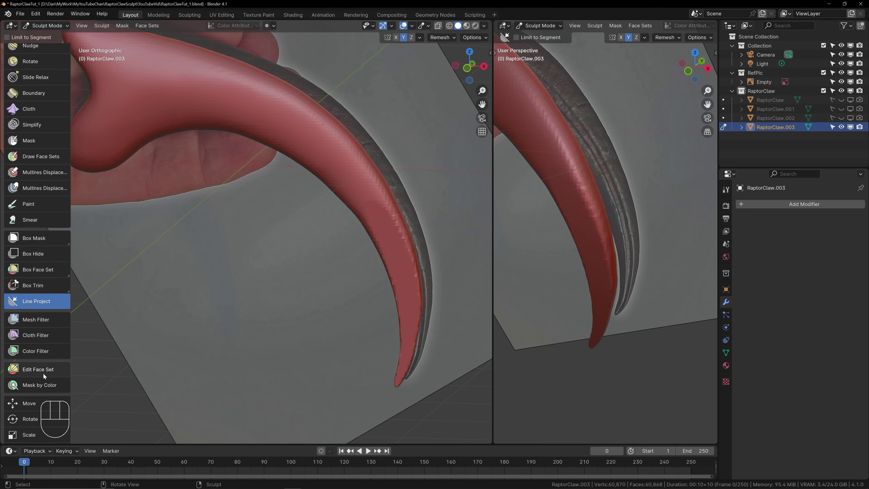
scroll(42, 359, down, 2)
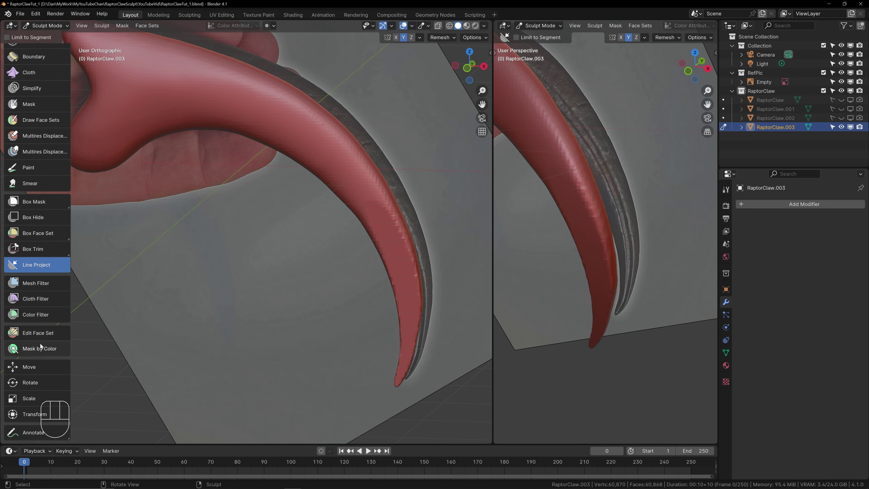
click(28, 284)
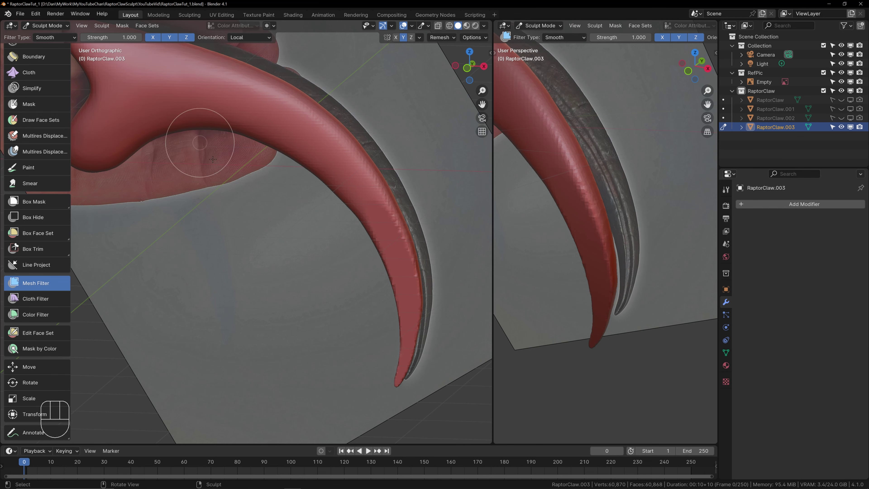
shift+middle_drag(291, 126, 304, 195)
drag(287, 88, 390, 91)
shift+middle_drag(407, 243, 397, 151)
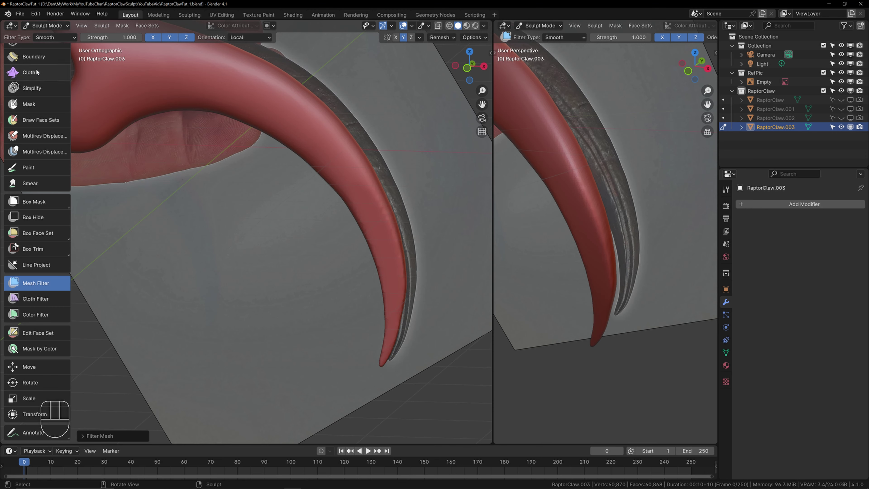
Step: Return to the Draw brush and smooth the claw's side from the middle of the curve down to the tip
scroll(39, 74, up, 15)
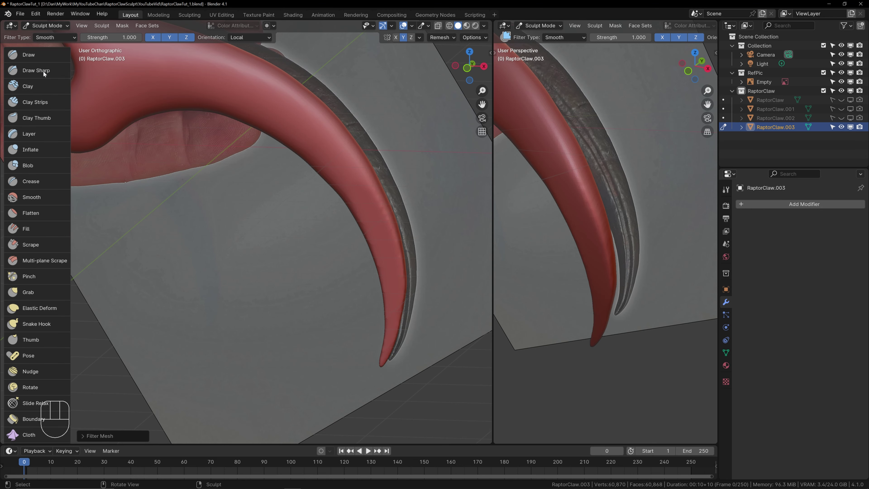
click(42, 54)
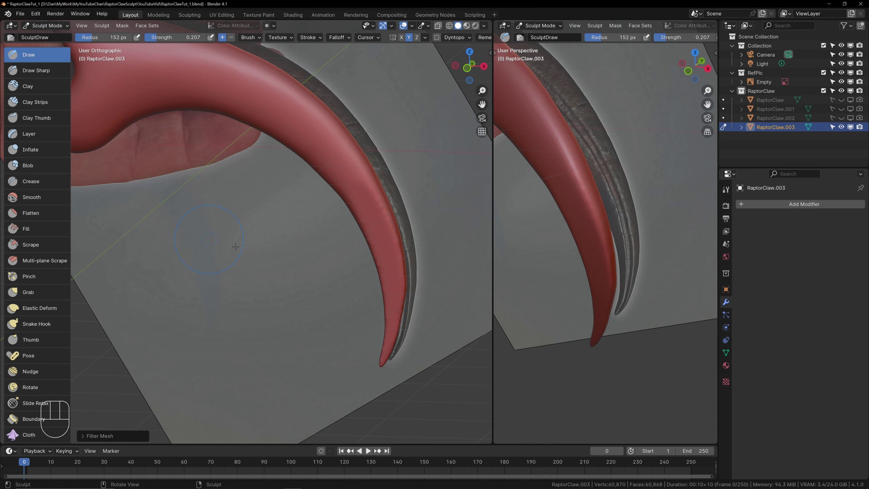
key(shift)
shift+drag(339, 180, 378, 205)
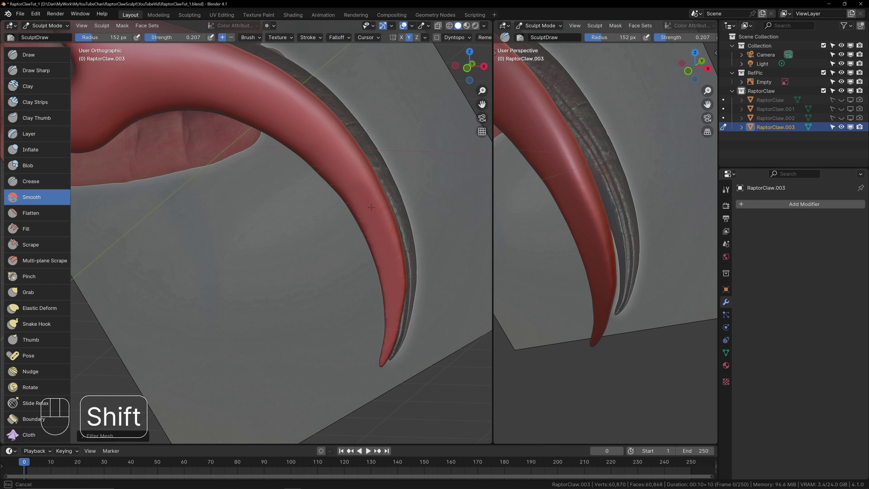
shift+drag(393, 326, 402, 267)
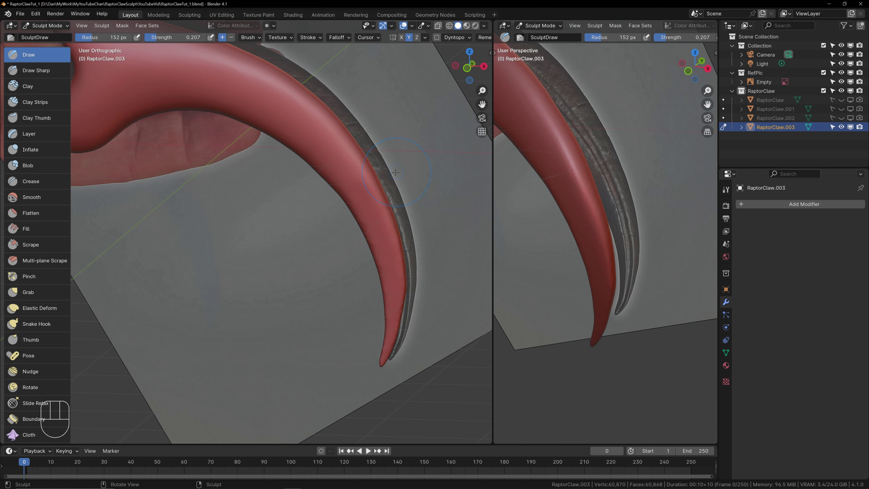
shift+drag(341, 142, 342, 144)
mouse_move(376, 194)
middle_down()
mouse_move(384, 193)
mouse_move(397, 222)
middle_up()
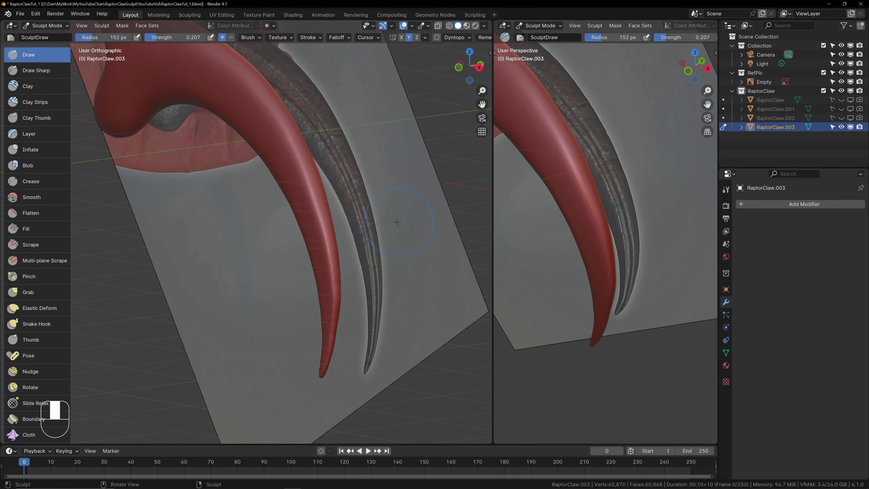
Step: Compare orthographic and perspective projection of the claw in the wider viewport, leaving it in perspective
key(KP_5)
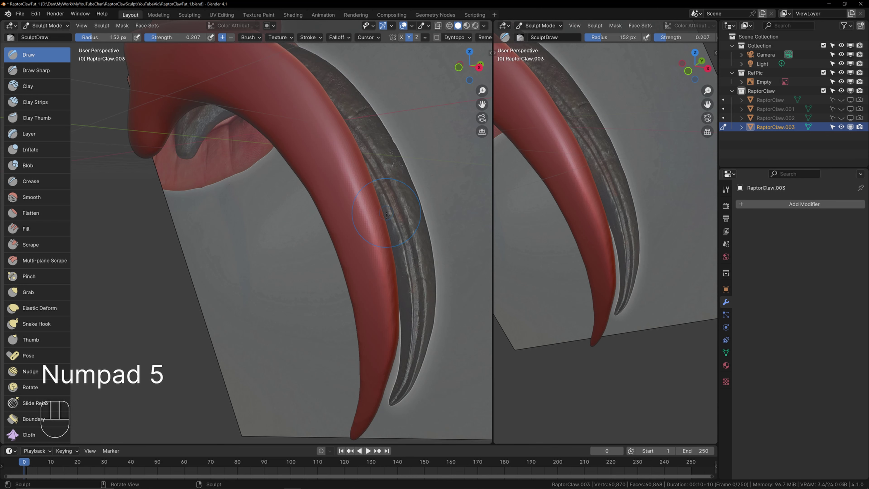
key(KP_5)
key(KP_5)
key(KP_5)
key(KP_5)
key(KP_5)
key(KP_5)
key(KP_5)
key(KP_5)
key(KP_5)
key(KP_5)
key(KP_5)
key(KP_5)
key(KP_5)
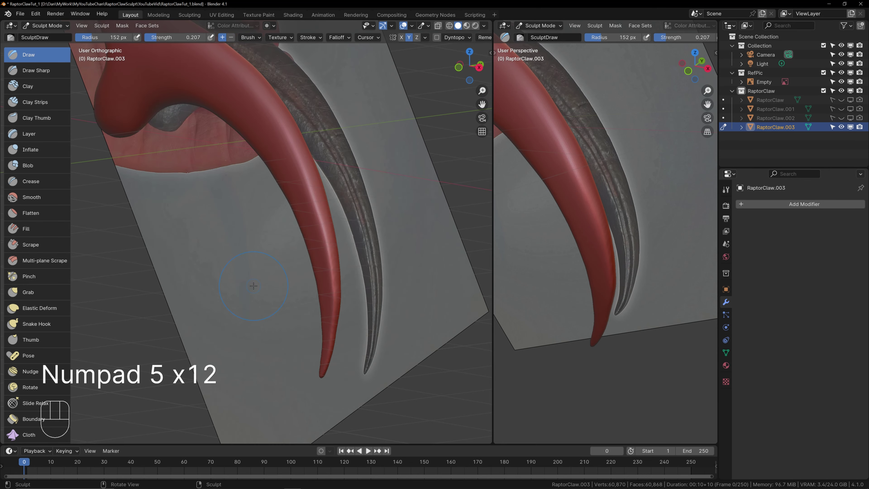
key(KP_5)
key(KP_5)
key(KP_5)
Step: Set the Draw brush strength to 0.141, sculpt the claw's side toward the tip lightly, and smooth the surface there
shift+middle_drag(342, 265, 322, 268)
middle_drag(291, 191, 318, 169)
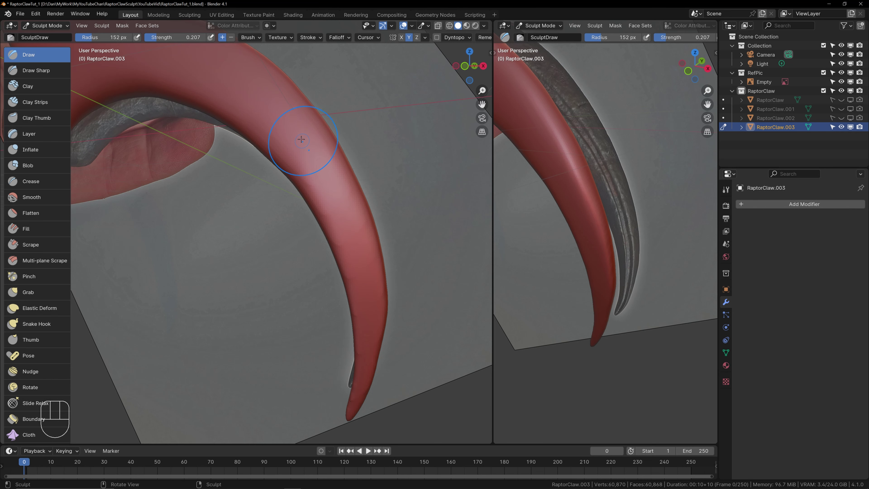
drag(161, 37, 155, 37)
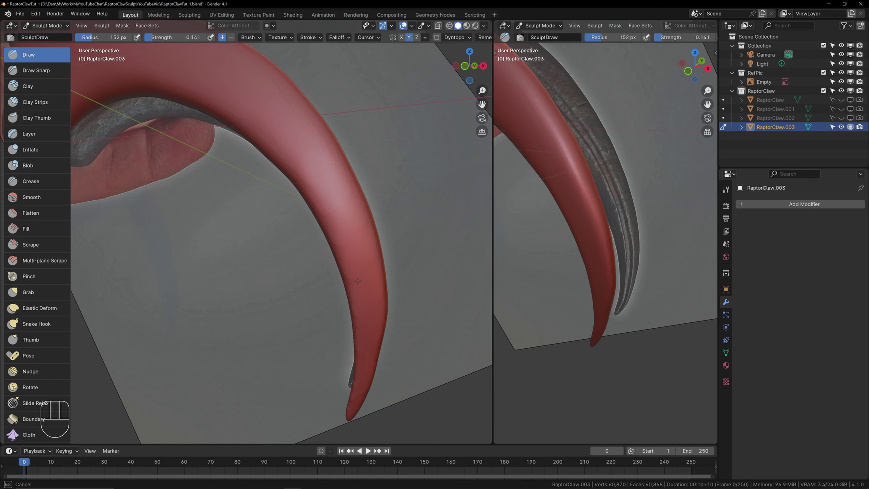
middle_drag(345, 222, 387, 213)
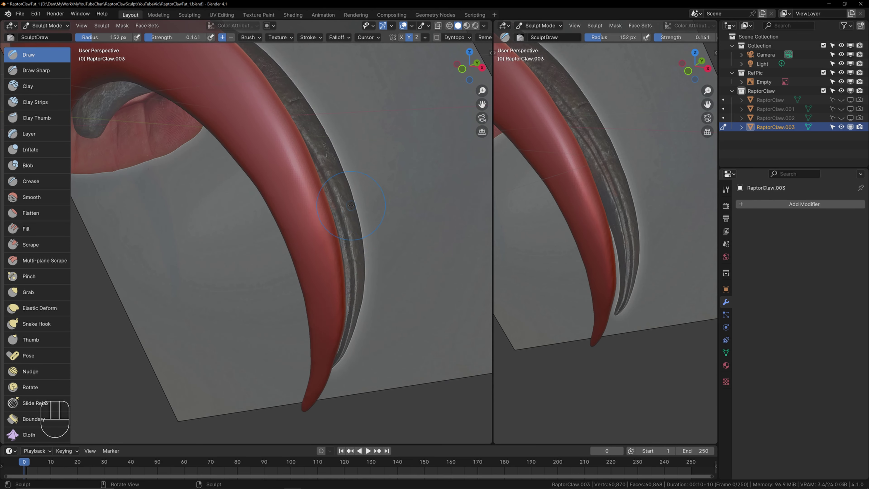
scroll(354, 225, down, 1)
mouse_move(363, 210)
shift+middle_down()
mouse_move(369, 240)
mouse_move(380, 226)
mouse_move(370, 272)
shift+middle_up()
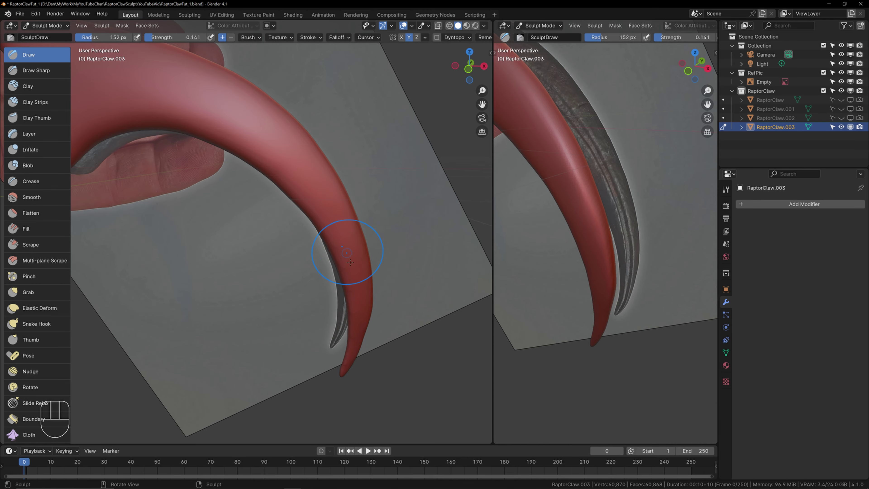
shift+drag(350, 262, 348, 250)
shift+drag(358, 310, 358, 309)
Step: Examine the claw's lower curve and tip against the reference photo in a close front orthographic view
mouse_move(358, 309)
middle_down()
mouse_move(317, 275)
mouse_move(330, 210)
middle_up()
shift+middle_drag(369, 210, 378, 222)
key(KP_1)
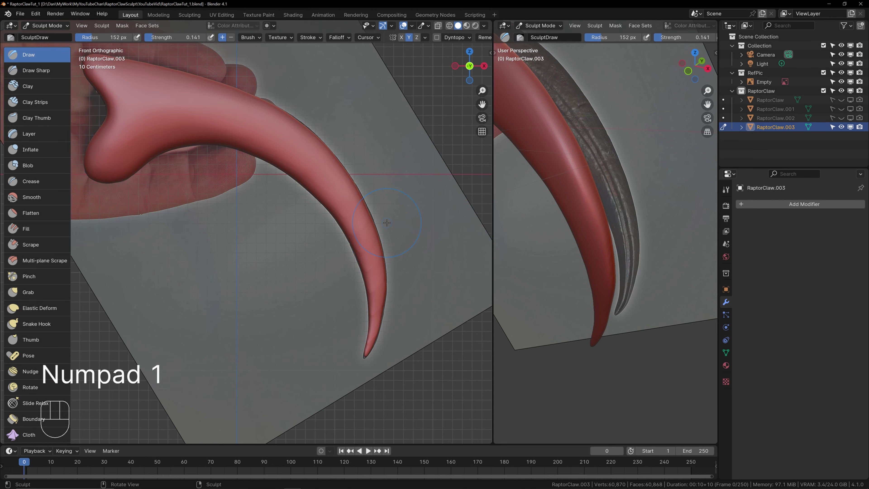
scroll(420, 214, up, 2)
shift+middle_drag(429, 236, 320, 213)
scroll(350, 228, up, 1)
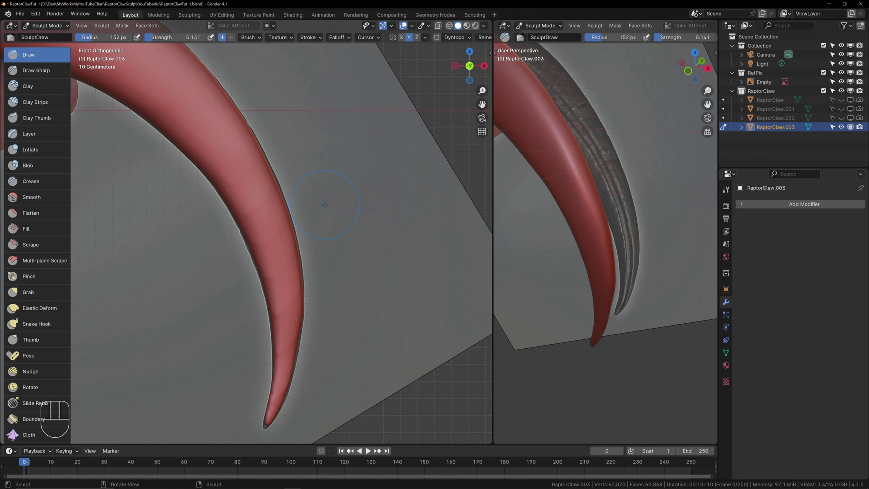
Step: Adjust the claw's outer edge from mid-curve toward the tip with the Grab brush at a 252 px radius, following the reference photo
key(g)
key(f)
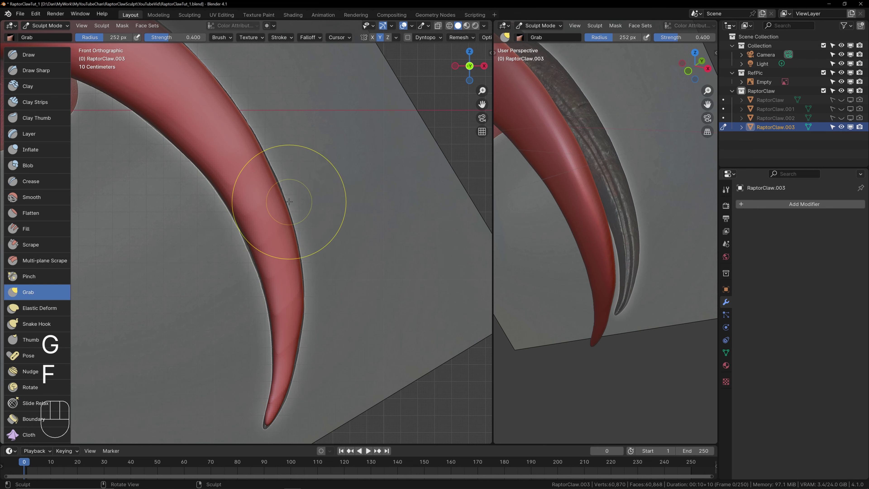
drag(283, 204, 286, 202)
drag(272, 176, 275, 174)
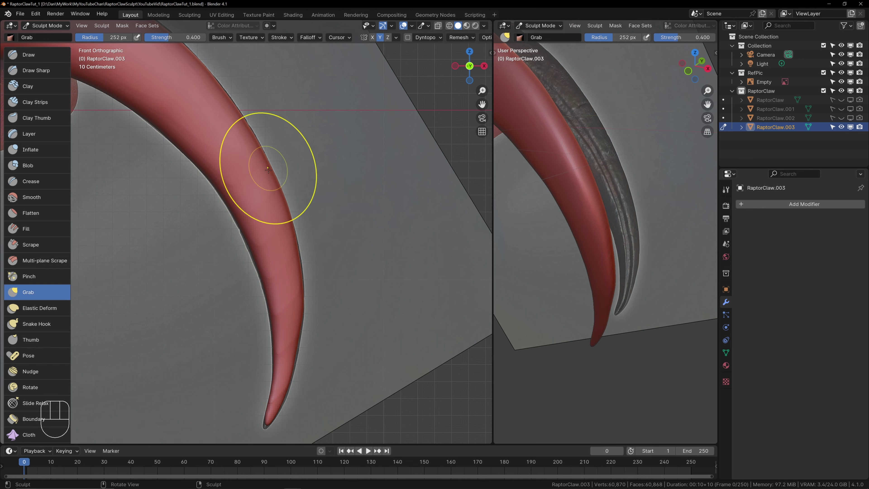
shift+middle_drag(252, 229, 281, 198)
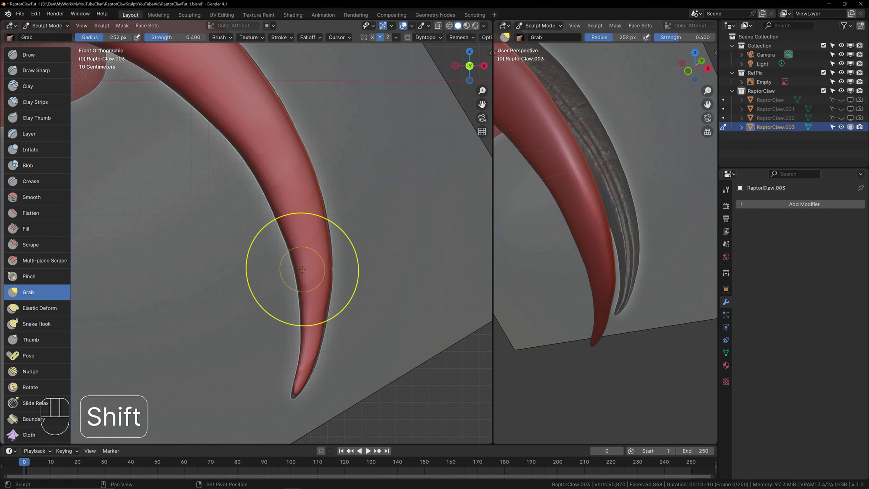
shift+middle_drag(303, 269, 335, 203)
drag(329, 196, 326, 200)
shift+middle_drag(347, 286, 361, 228)
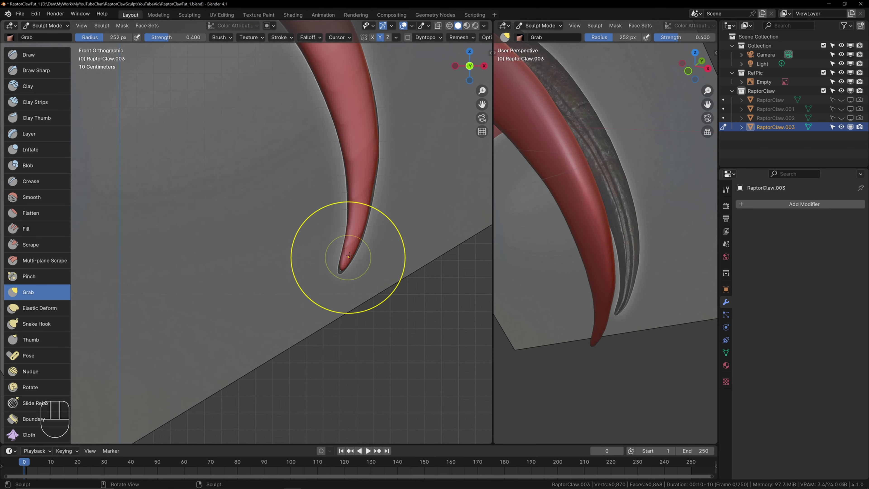
drag(376, 179, 373, 191)
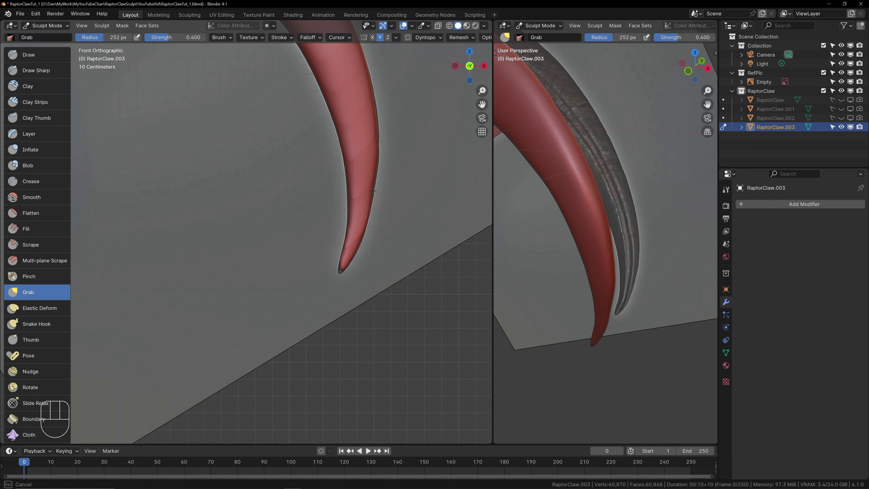
Step: Set the Grab brush radius to 192 px and nudge the outer edge of the claw's lower curve to match the reference silhouette
key(f)
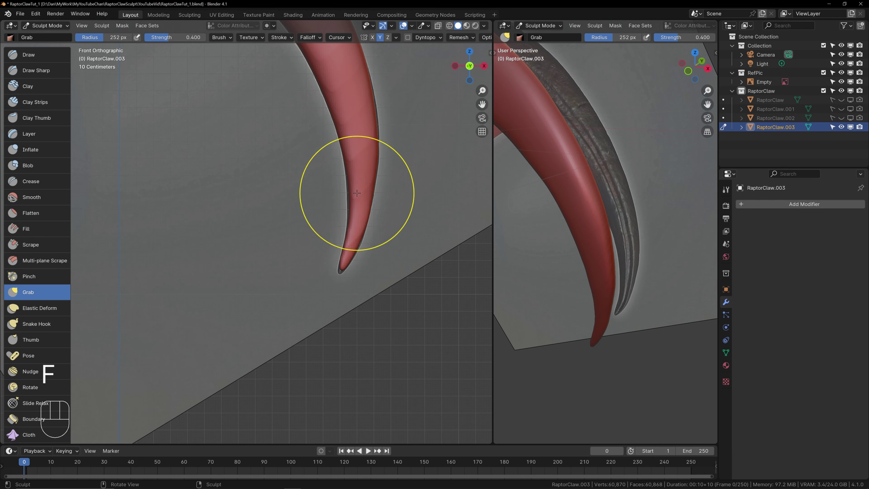
click(345, 189)
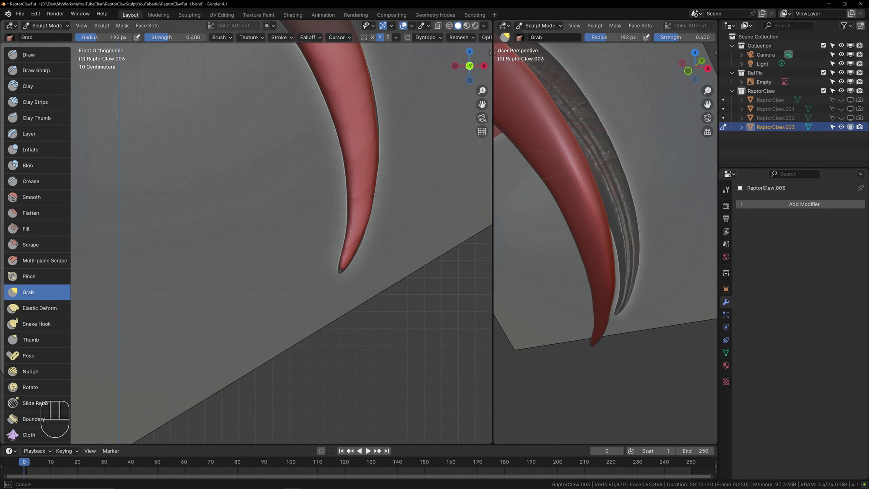
drag(371, 116, 379, 127)
shift+middle_drag(379, 127, 388, 214)
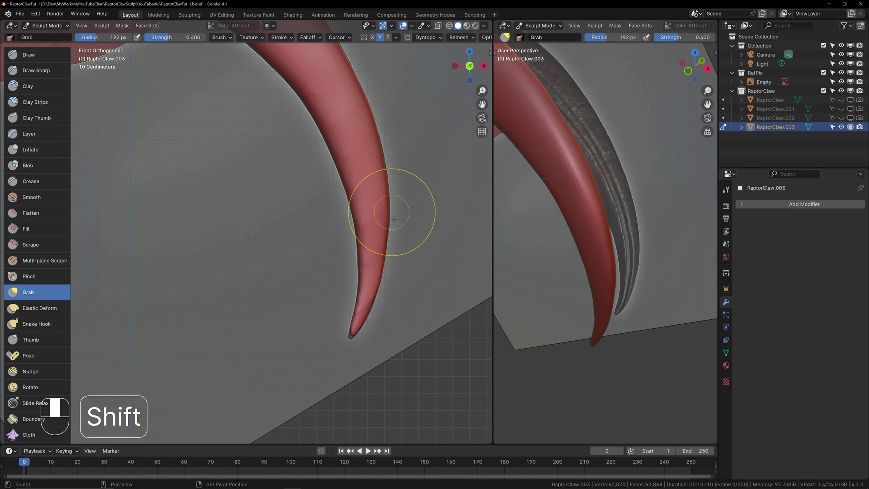
scroll(380, 185, up, 3)
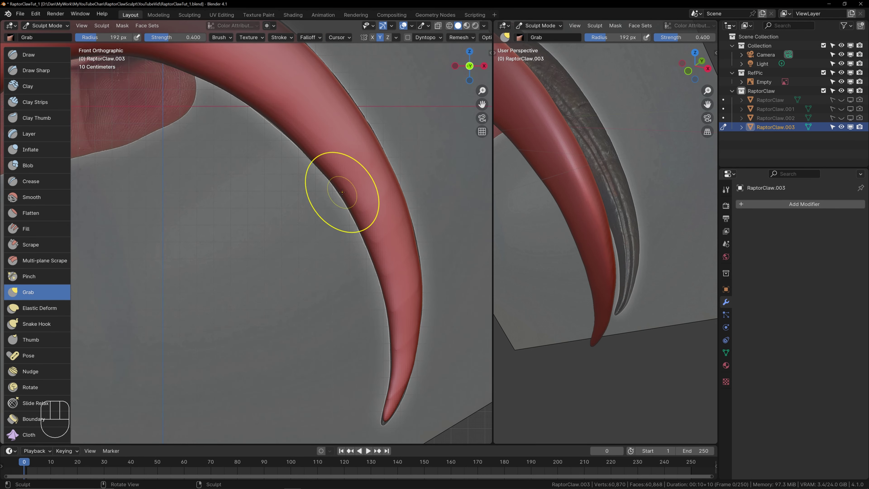
shift+middle_drag(244, 97, 325, 218)
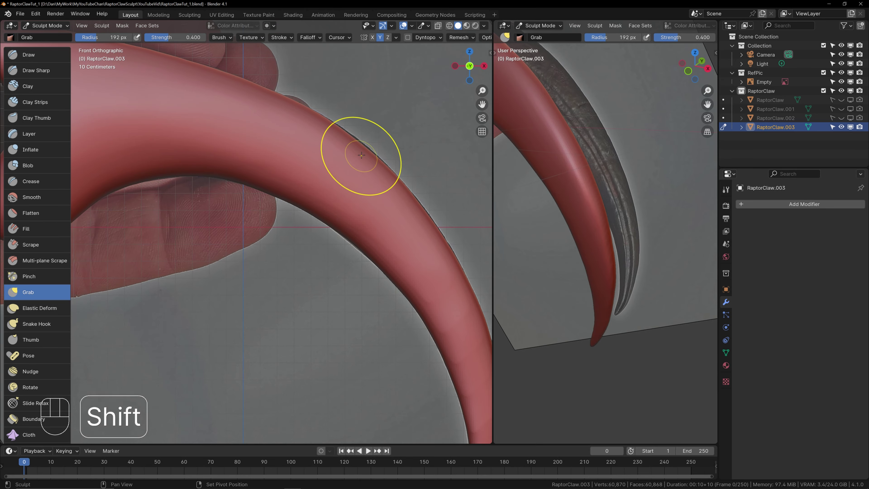
Step: Set the Grab brush radius to 275 px and check the claw's upper curve and base against the reference photo
key(f)
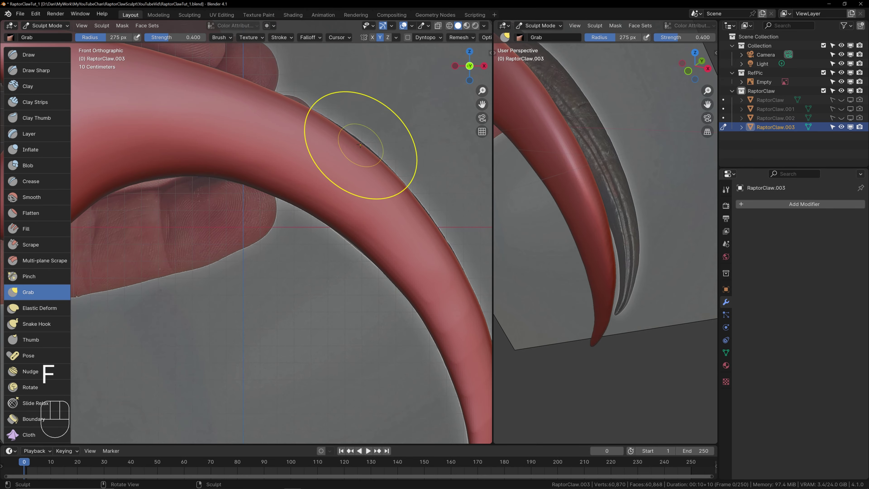
shift+middle_drag(306, 136, 416, 175)
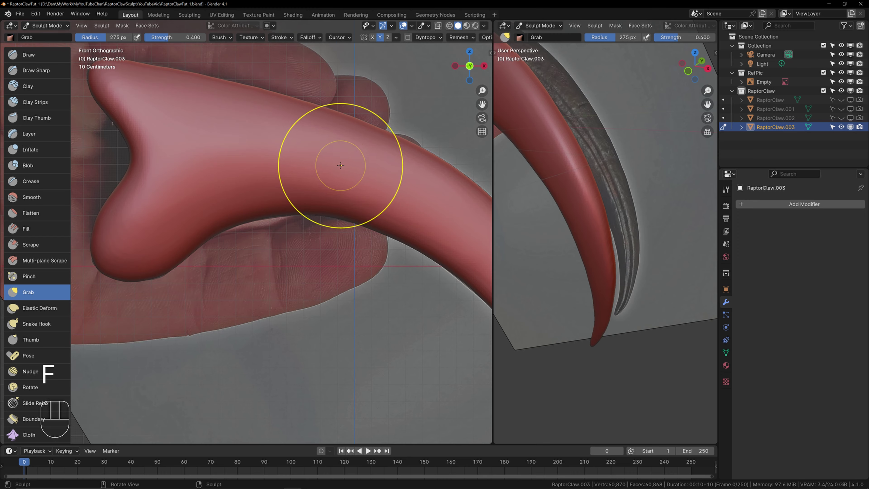
scroll(340, 168, down, 1)
shift+middle_drag(341, 180, 350, 156)
scroll(326, 189, down, 2)
mouse_move(320, 220)
shift+middle_down()
mouse_move(301, 204)
mouse_move(340, 243)
mouse_move(295, 203)
mouse_move(456, 234)
mouse_move(359, 219)
mouse_move(450, 242)
mouse_move(346, 265)
mouse_move(368, 253)
mouse_move(352, 219)
mouse_move(378, 155)
shift+middle_up()
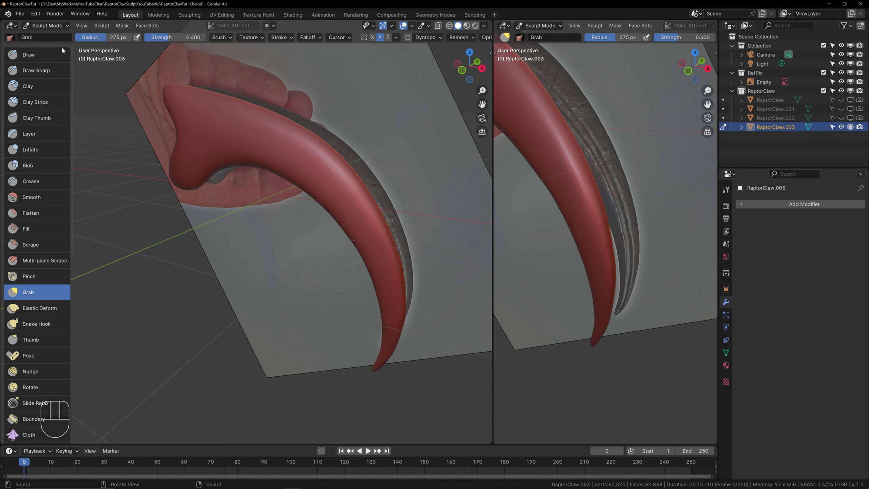
Step: Save the file and duplicate the claw in Object Mode, leaving the copy in place
click(26, 13)
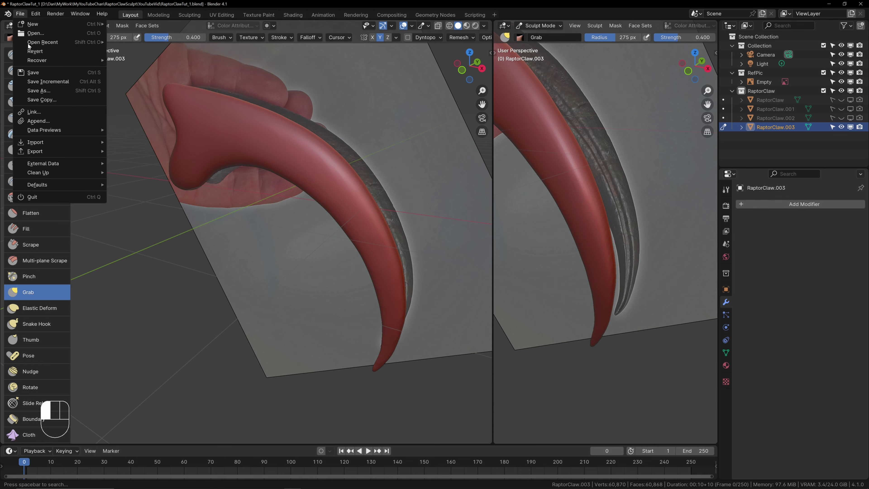
click(32, 73)
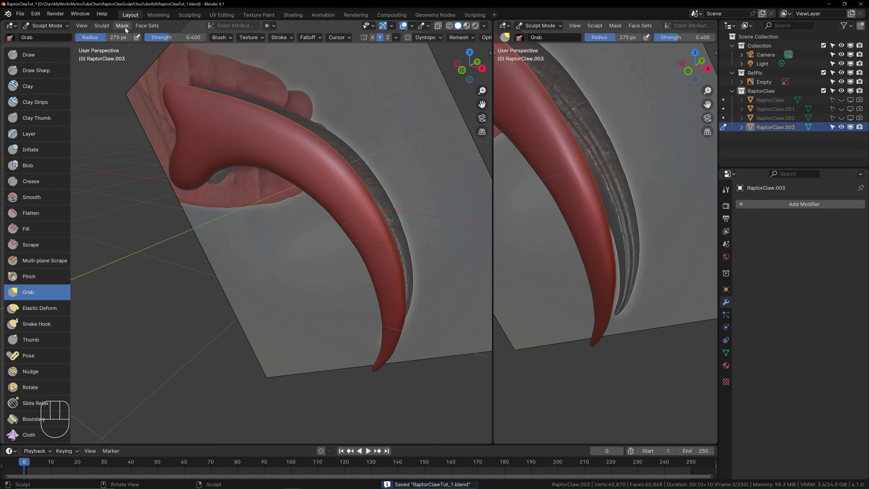
click(46, 26)
click(46, 36)
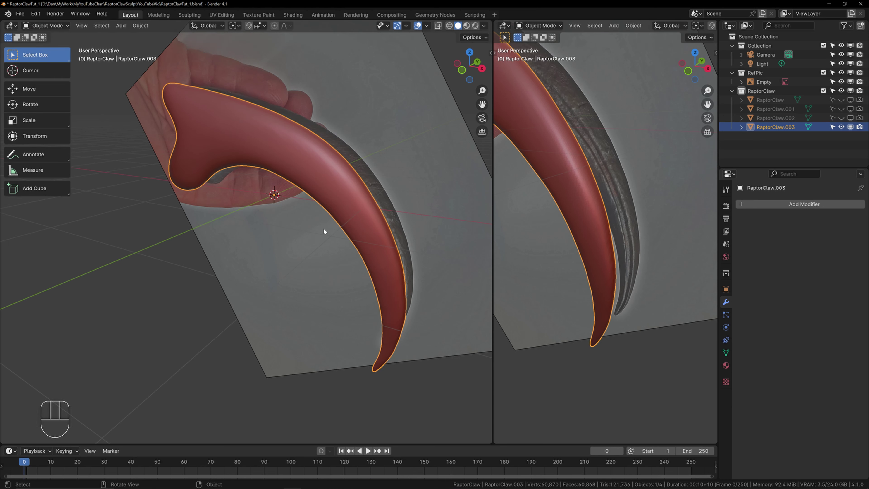
key(shift+d)
right_click(370, 162)
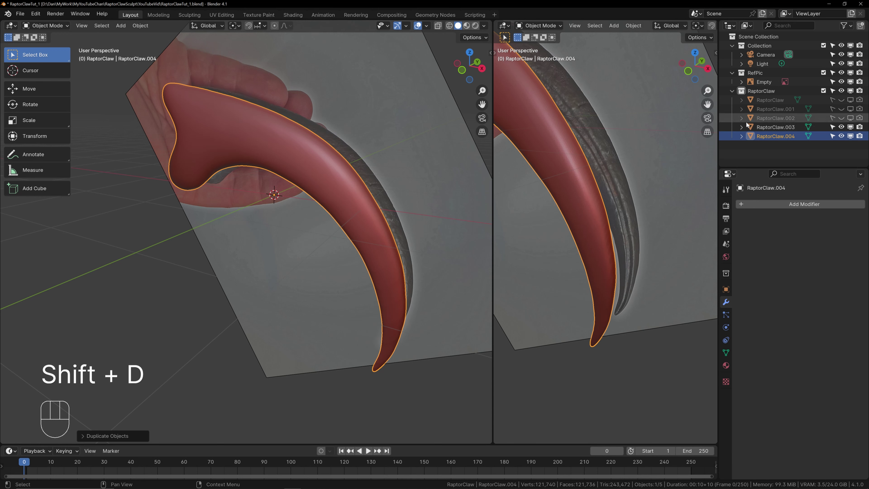
Step: Hide the original RaptorClaw.003 and select the duplicate RaptorClaw.004
click(766, 128)
click(842, 127)
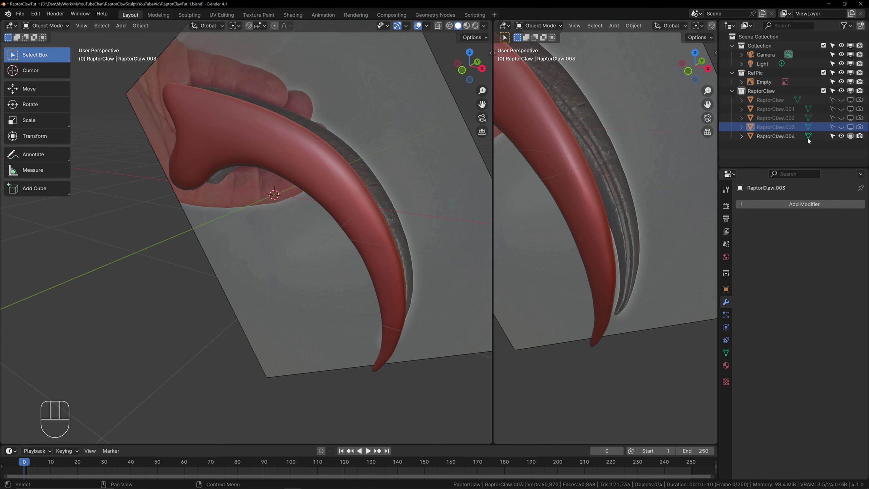
click(776, 136)
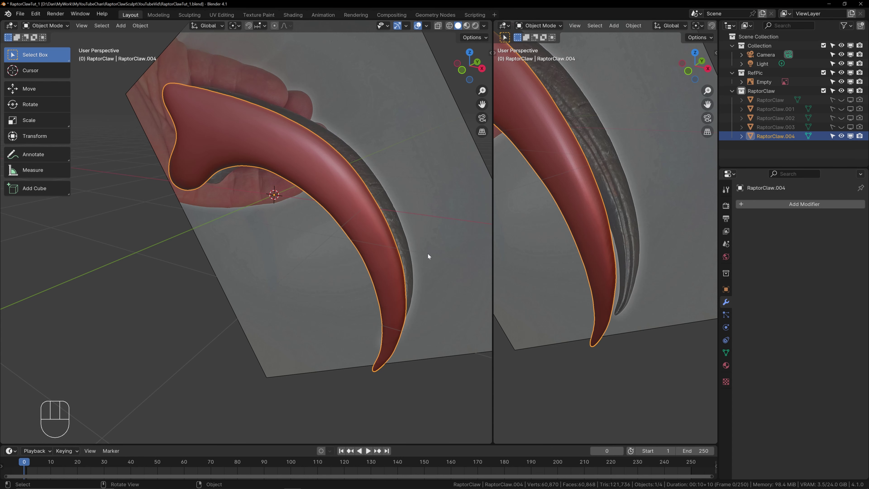
Step: Set the wider viewport to front orthographic view and put RaptorClaw.004 into Sculpt Mode
shift+middle_drag(385, 243, 373, 229)
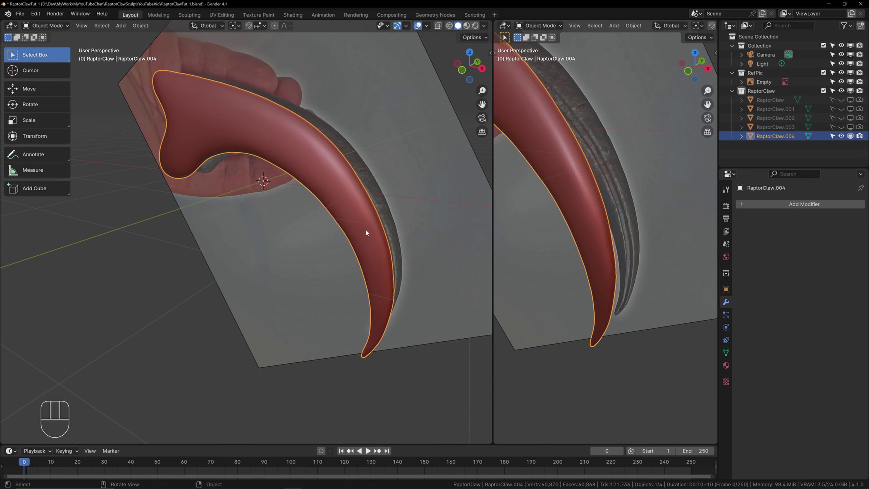
key(KP_1)
shift+middle_drag(359, 157, 341, 158)
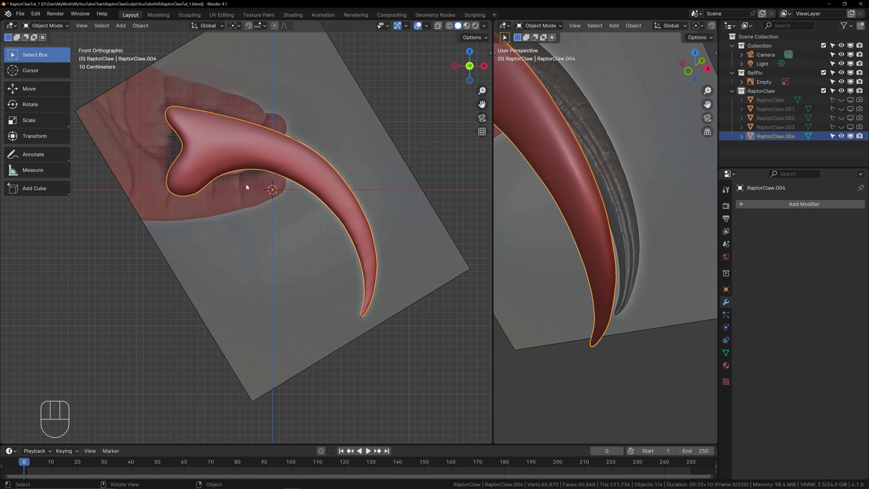
click(45, 25)
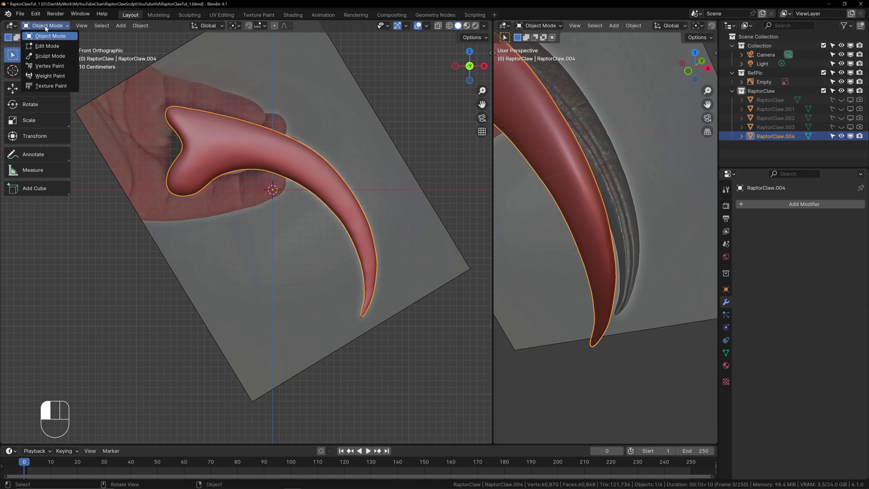
click(46, 56)
Step: Set the Mask brush radius to 44 px and paint a branching mask on the side of the claw's base
scroll(278, 150, up, 1)
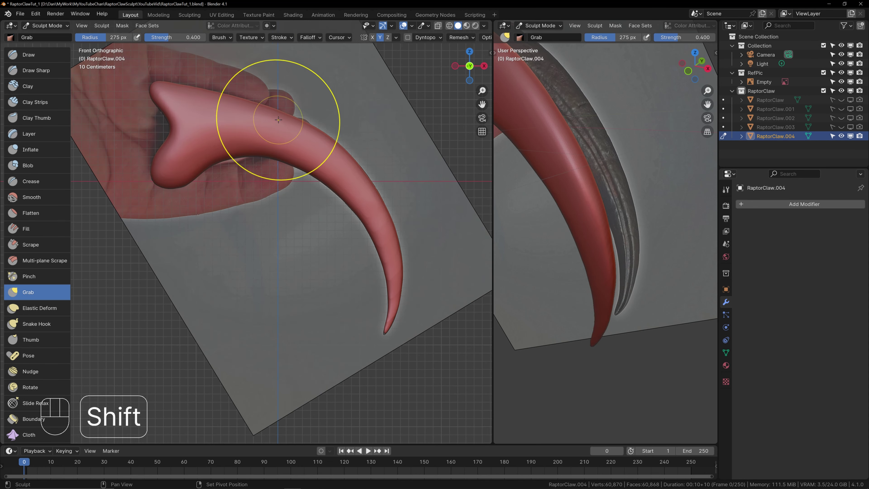
shift+middle_drag(279, 120, 311, 205)
scroll(313, 200, up, 1)
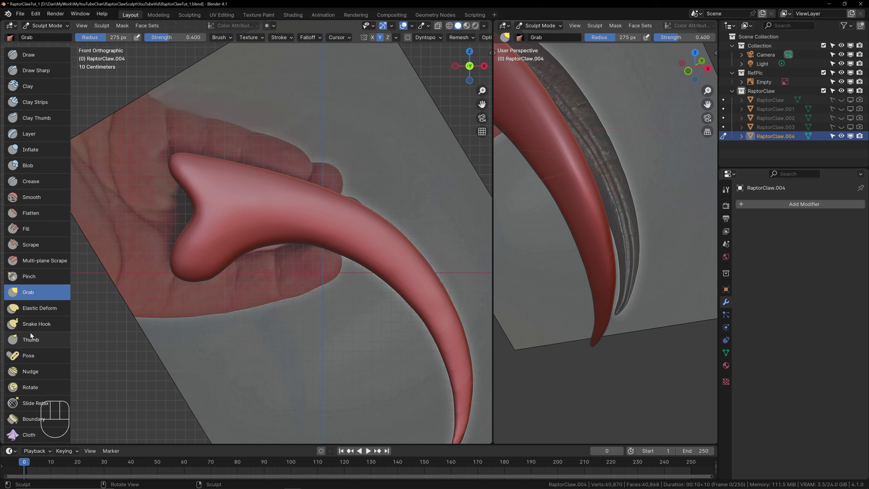
scroll(30, 332, down, 10)
click(62, 306)
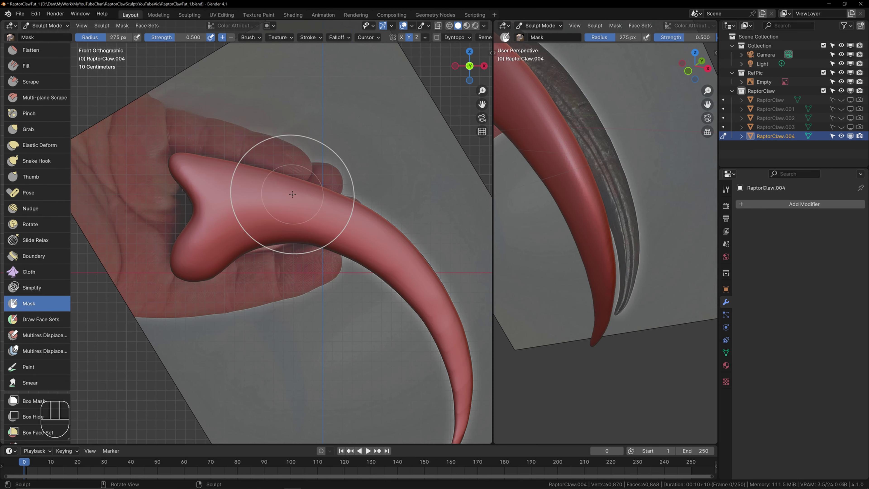
key(f)
click(322, 209)
key(f)
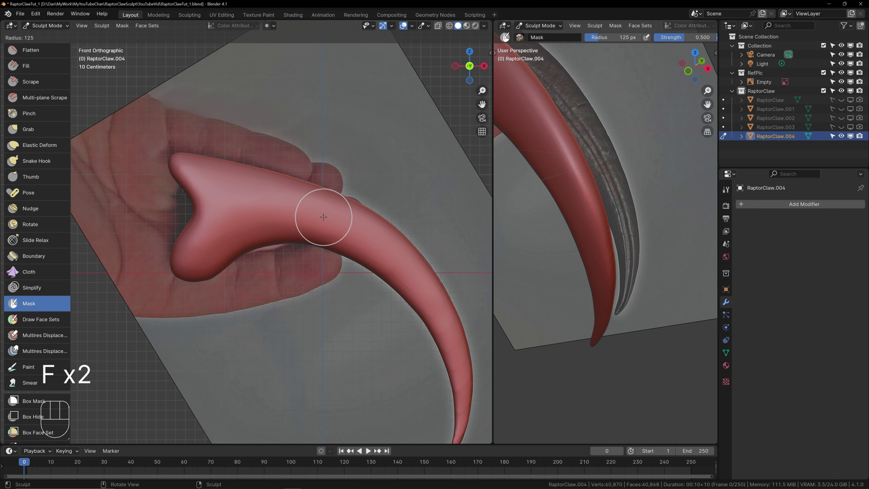
click(317, 212)
mouse_move(214, 181)
mouse_down()
mouse_move(227, 206)
mouse_move(291, 210)
mouse_move(226, 187)
mouse_up()
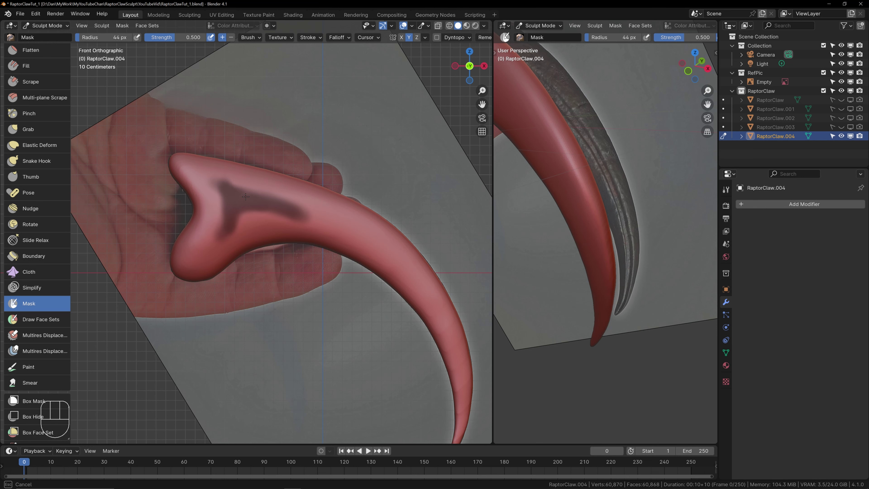
drag(279, 206, 280, 207)
Step: Build up the claw's base around the mask using the Draw brush with a 155 px radius and 0.141 strength
scroll(50, 121, up, 8)
click(26, 54)
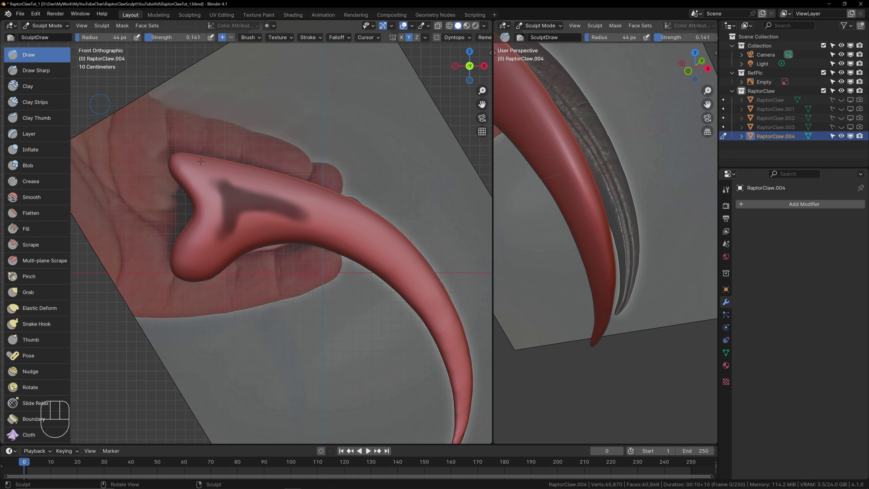
key(f)
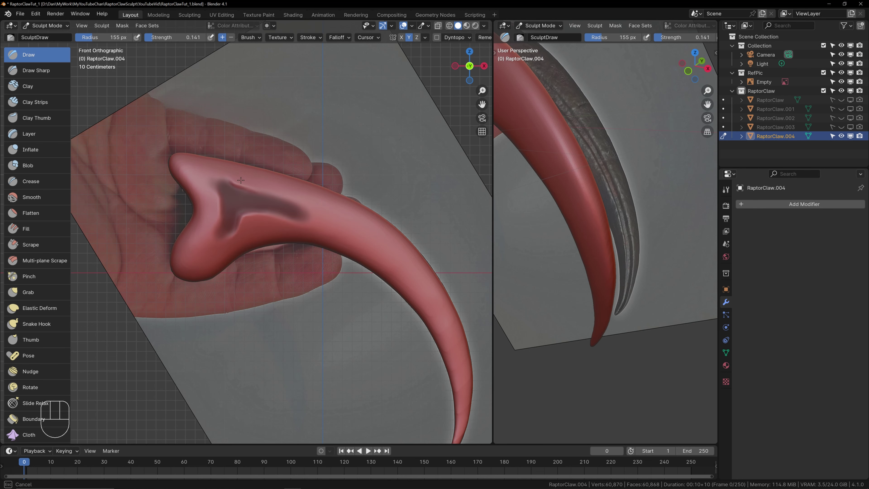
middle_drag(300, 211, 342, 260)
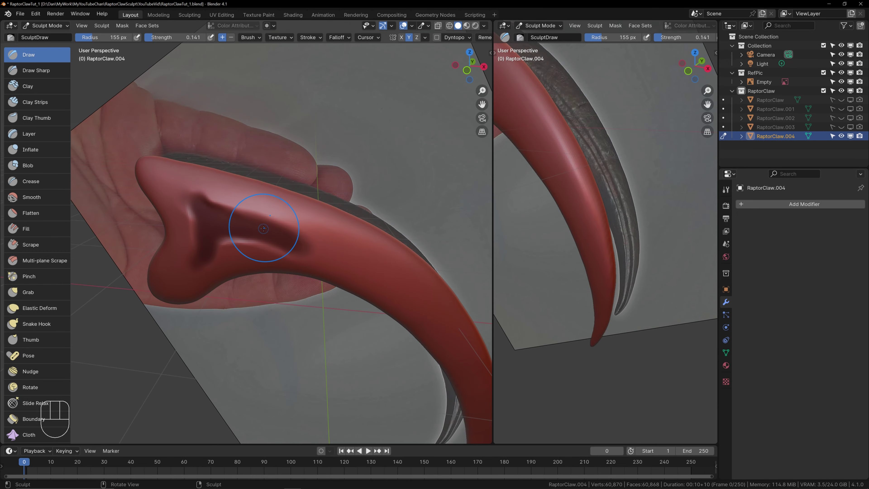
middle_drag(320, 262, 339, 240)
Step: Undo the Draw strokes and the mask on the claw's base, and return to front orthographic view
key(ctrl)
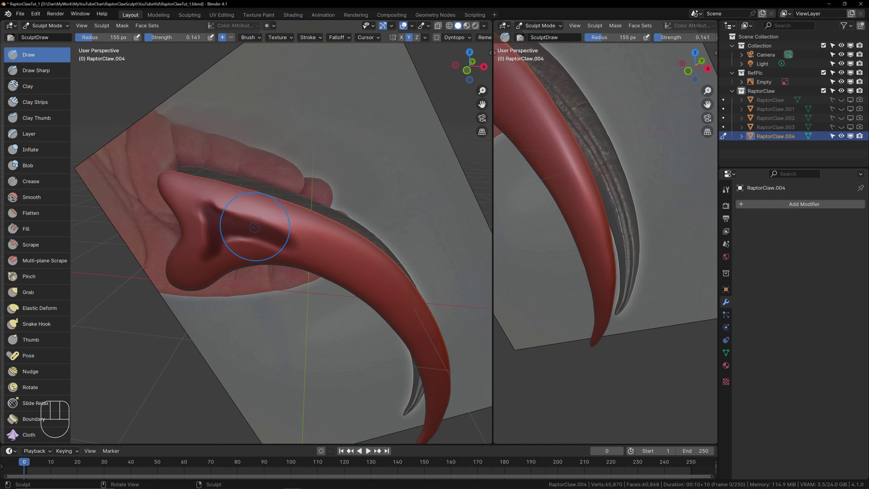
key(ctrl+z)
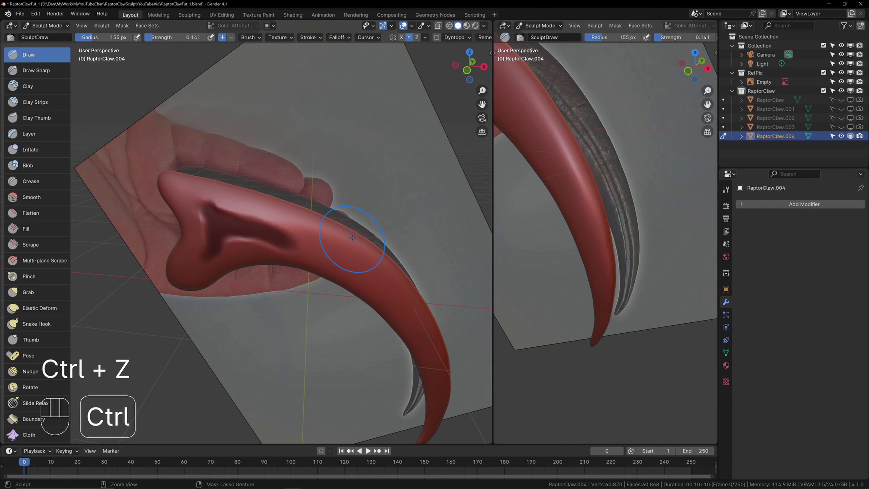
key(ctrl+z)
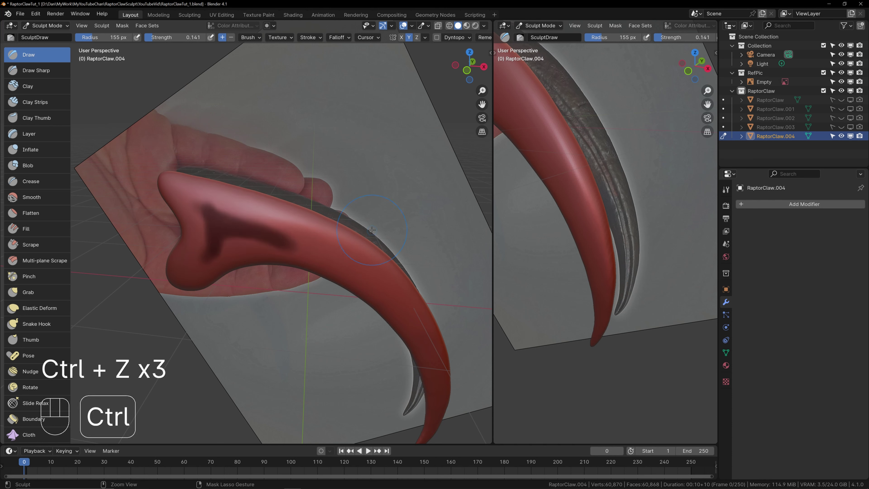
key(ctrl+z)
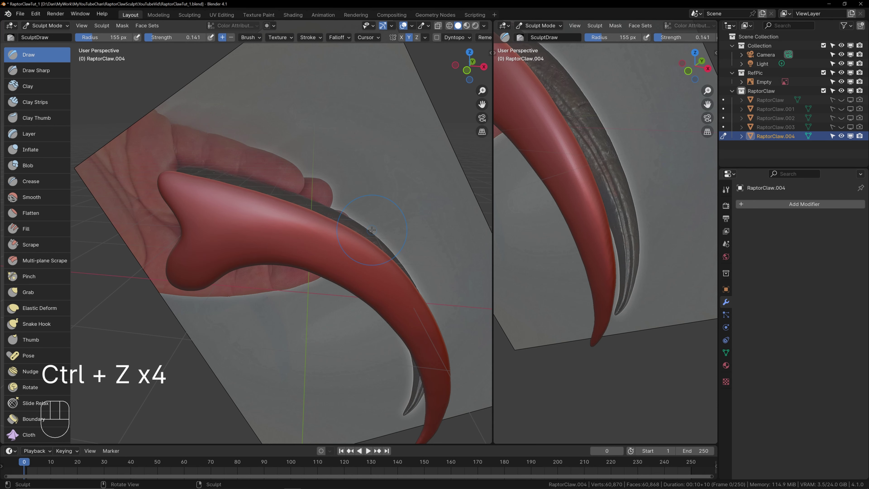
key(KP_1)
shift+middle_drag(270, 207, 232, 188)
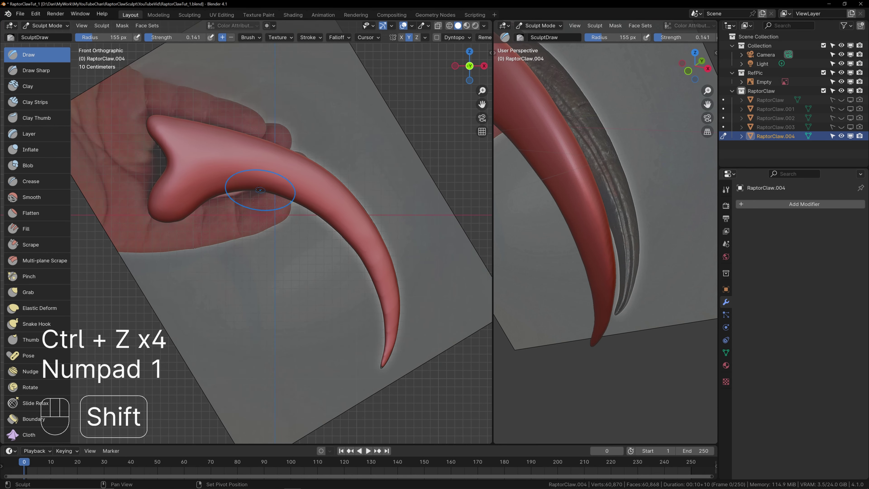
Step: Switch the front view to wireframe shading and return RaptorClaw.004 from Sculpt Mode to Object Mode
key(z)
click(167, 187)
scroll(240, 185, up, 2)
mouse_move(222, 165)
shift+middle_down()
mouse_move(308, 264)
mouse_move(269, 259)
shift+middle_up()
scroll(306, 249, up, 2)
scroll(287, 250, down, 4)
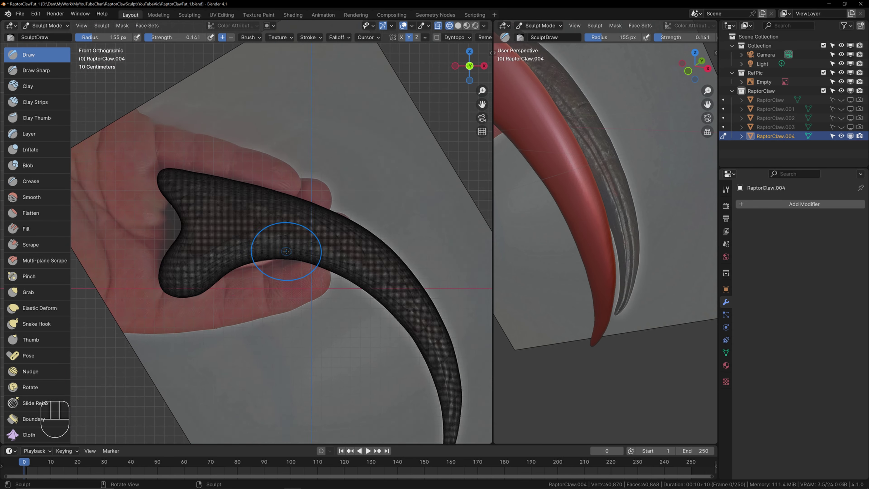
shift+middle_drag(329, 244, 291, 208)
click(47, 25)
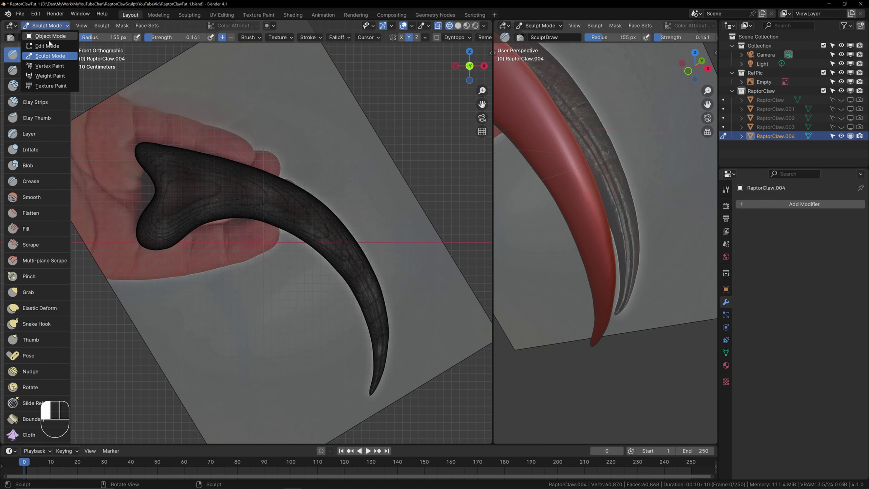
click(48, 40)
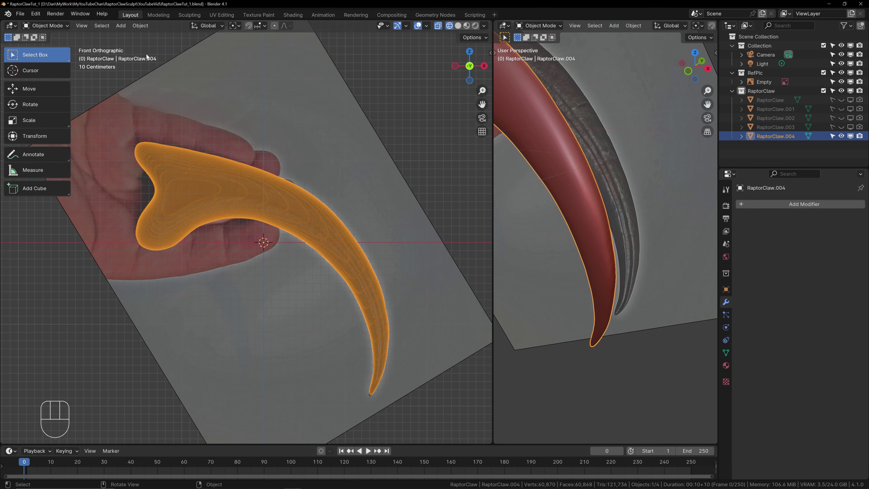
Step: Select the reference image empty, set its depth to Front and its opacity to 0.409
click(762, 82)
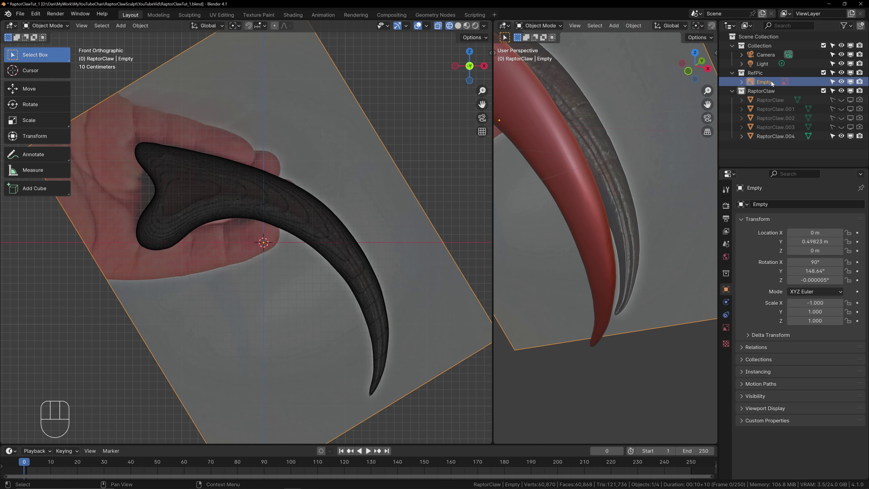
click(725, 328)
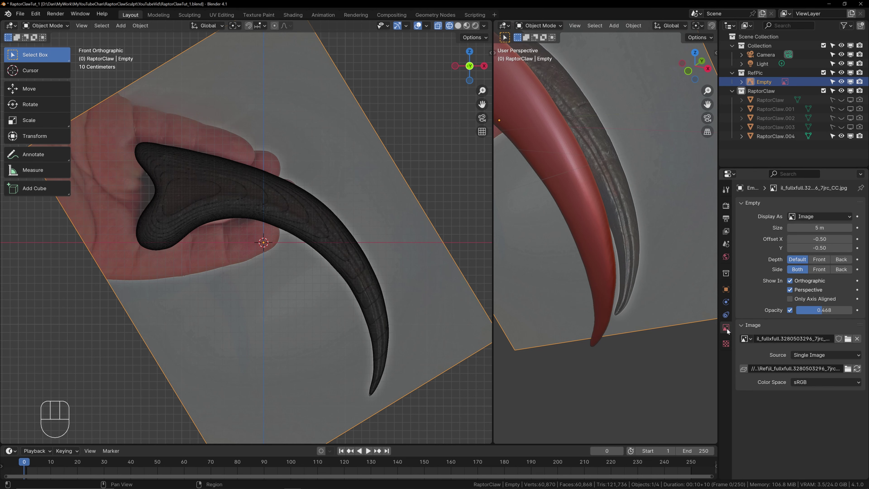
mouse_move(824, 311)
mouse_down()
mouse_move(853, 311)
mouse_move(831, 310)
mouse_up()
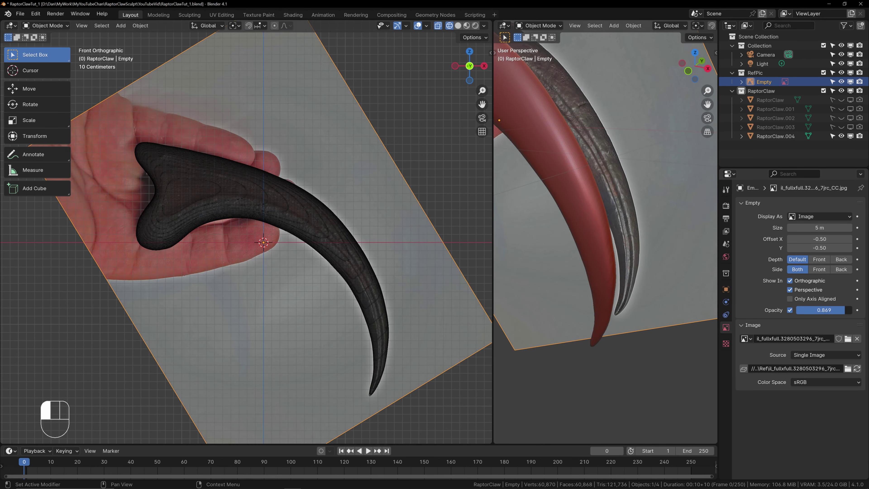
click(818, 260)
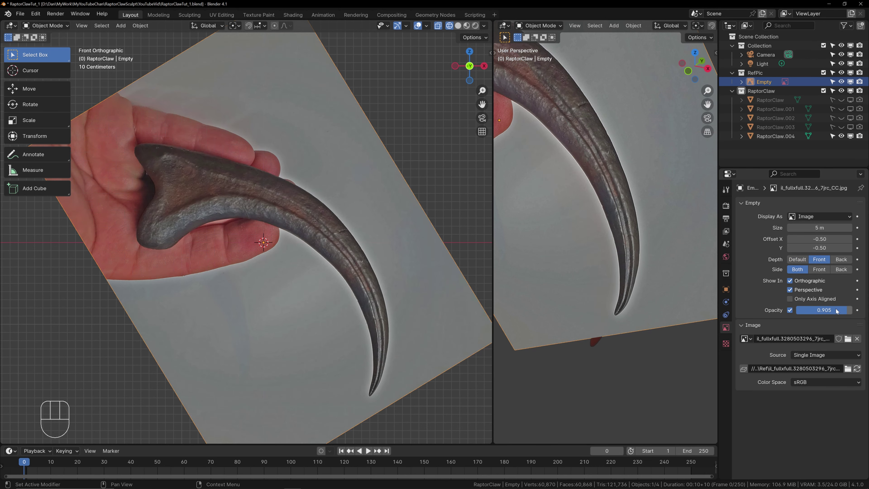
drag(842, 310, 818, 310)
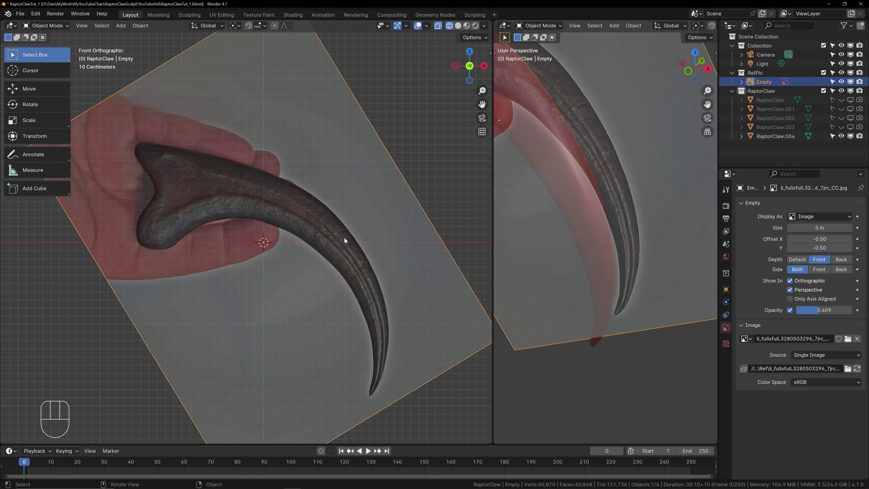
Step: Examine the reference photo overlaid on the claw mesh, close up at the base and along the full curve
shift+middle_drag(345, 236, 358, 265)
scroll(252, 251, up, 5)
scroll(287, 219, up, 2)
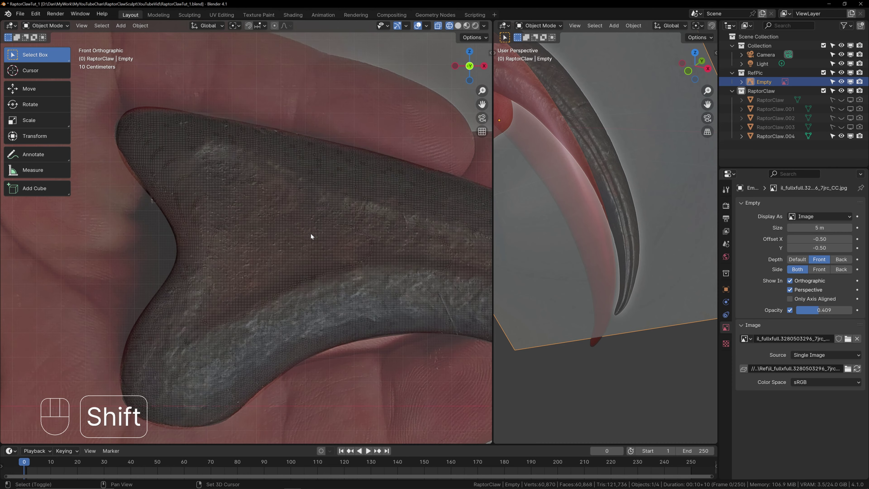
shift+middle_drag(314, 237, 270, 169)
scroll(304, 171, down, 3)
shift+middle_drag(321, 210, 272, 172)
scroll(275, 179, down, 2)
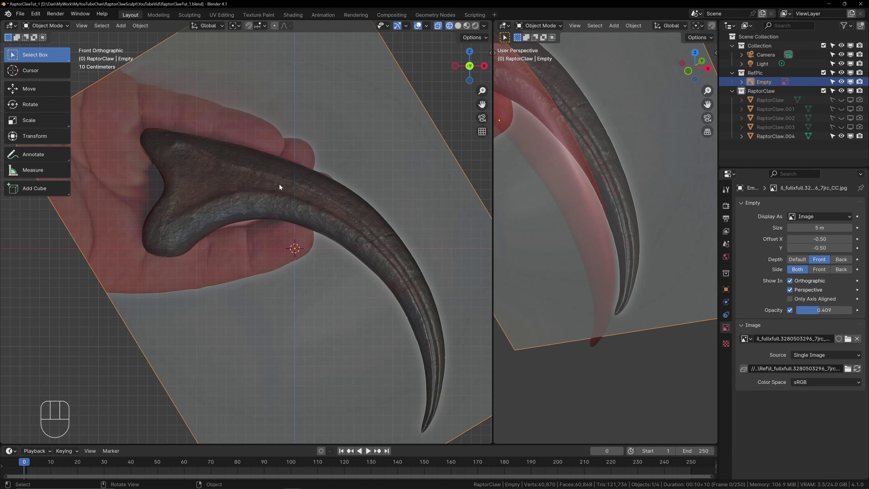
shift+middle_drag(320, 223, 291, 179)
Step: Open the file commands for the current project
click(20, 15)
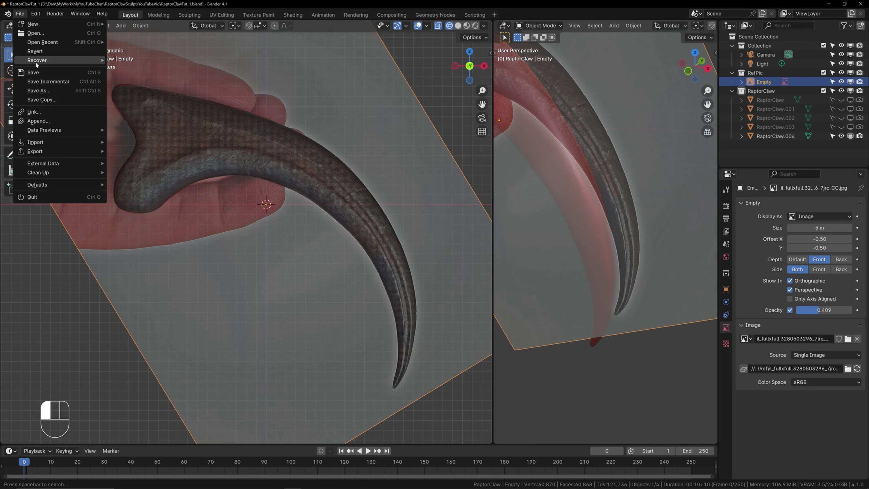
Step: Save the project as a new file named RaptorClawTut_1b.blend in the YouTubeVid folder
click(35, 91)
click(183, 369)
click(183, 368)
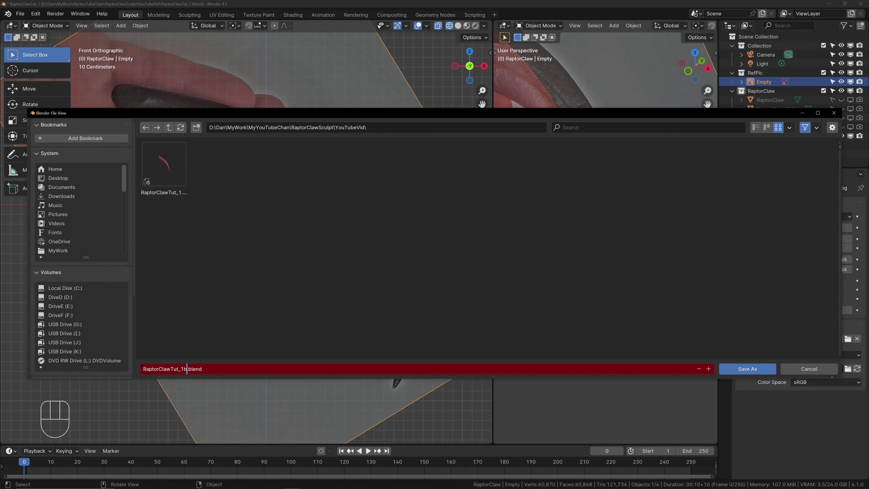
click(750, 369)
Step: Select the RaptorClaw.004 mesh and switch it to Sculpt Mode
shift+middle_drag(258, 130, 299, 193)
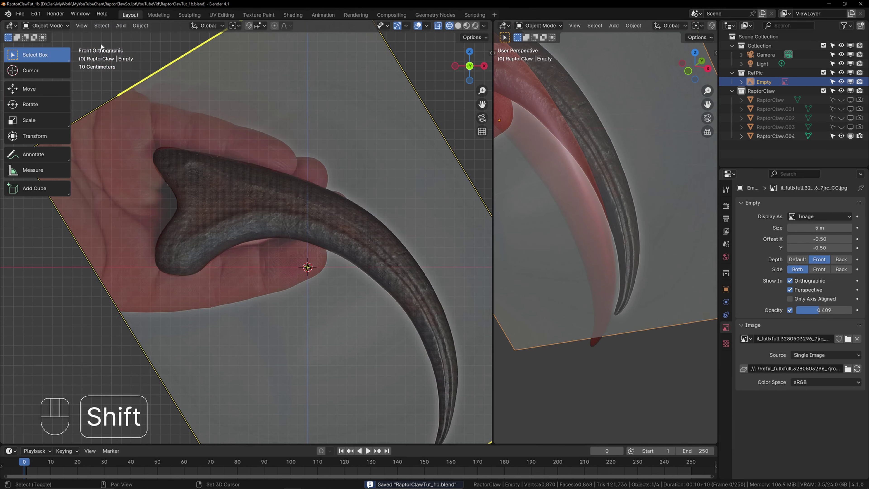
click(42, 25)
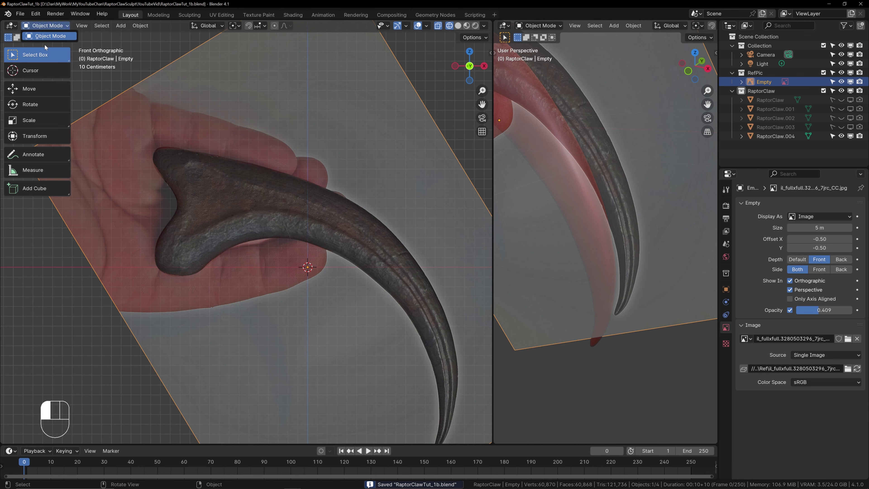
click(41, 26)
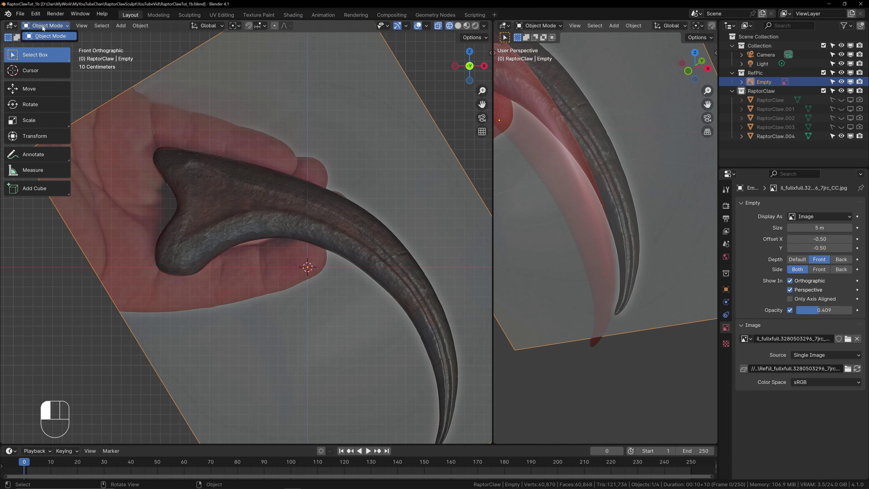
click(241, 189)
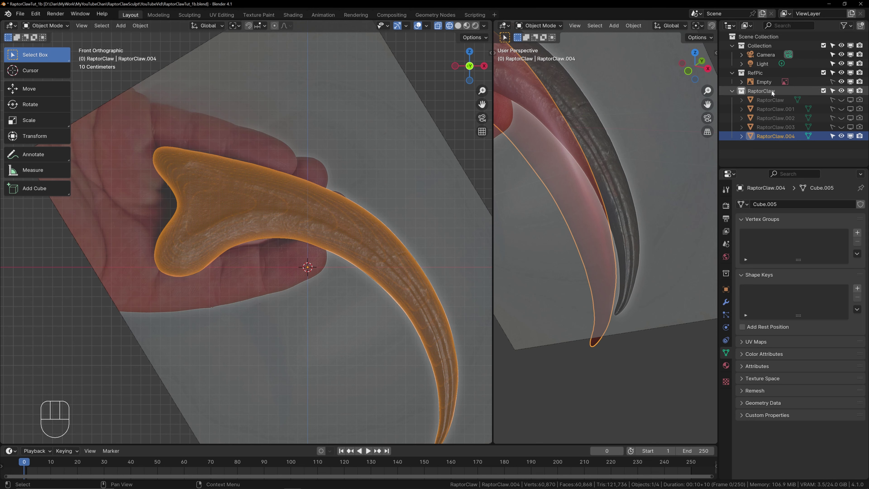
click(46, 25)
click(48, 56)
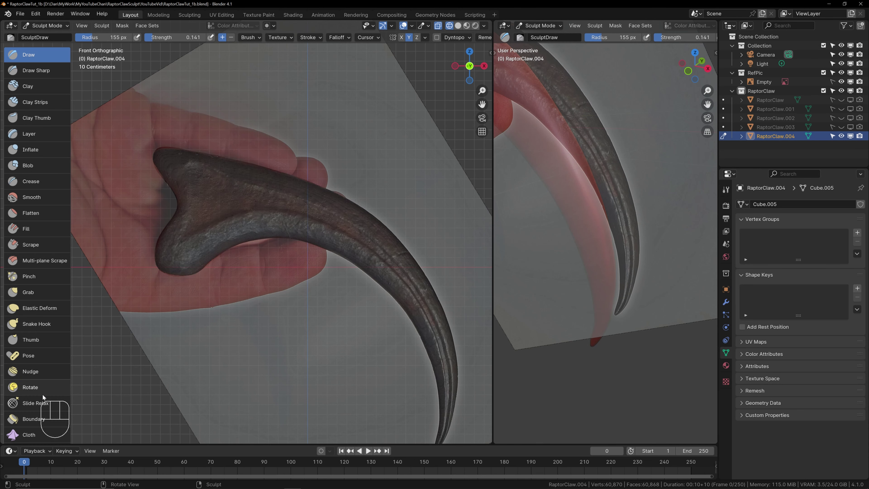
Step: Choose the Mask brush and set its radius to 62 px and its strength to 1.000
scroll(38, 366, down, 5)
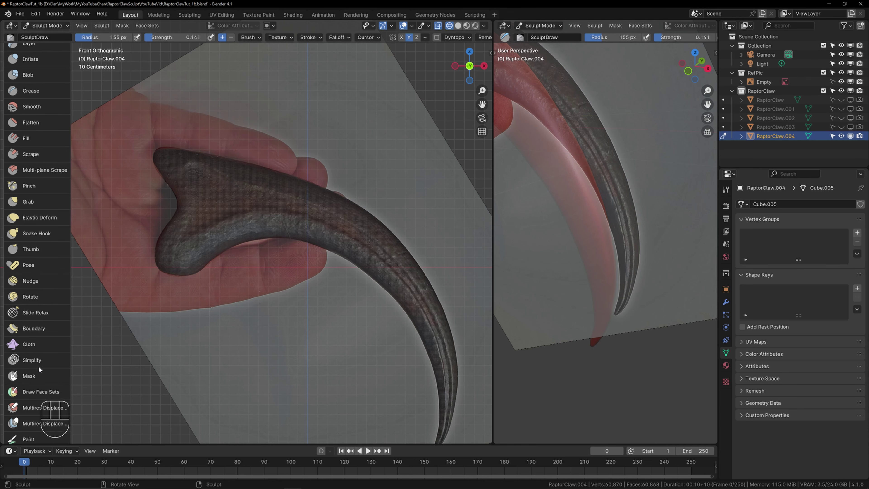
click(29, 376)
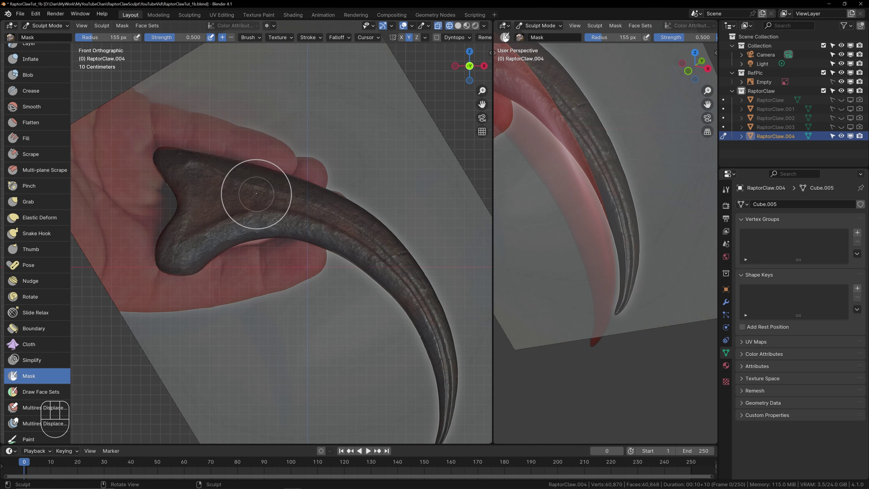
key(f)
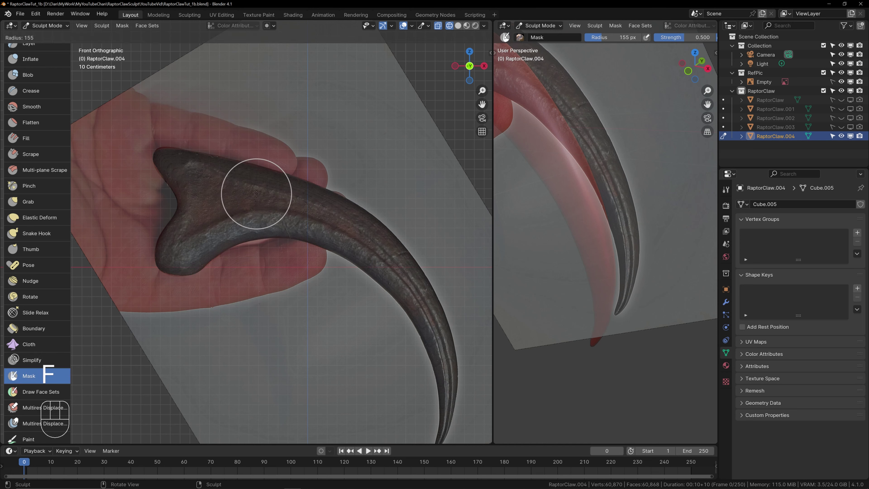
click(239, 189)
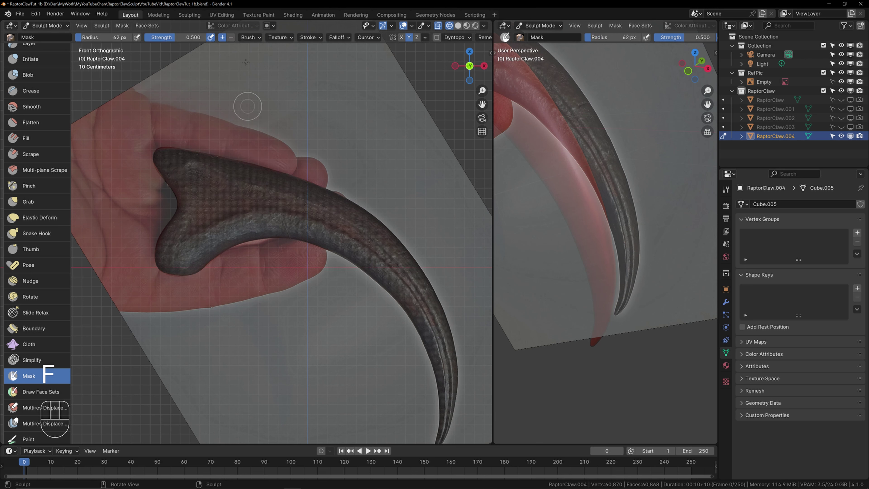
drag(171, 41, 205, 38)
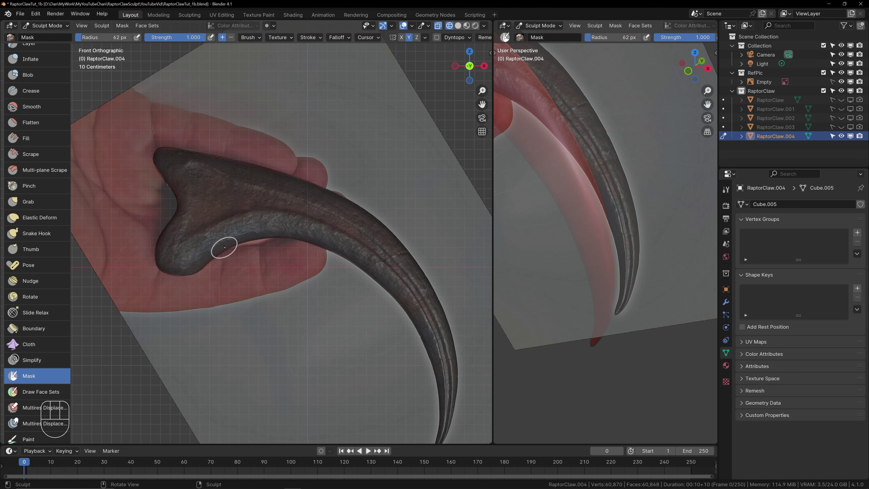
Step: Undo the test mask stroke and set the front view's shading to Solid
scroll(210, 204, up, 3)
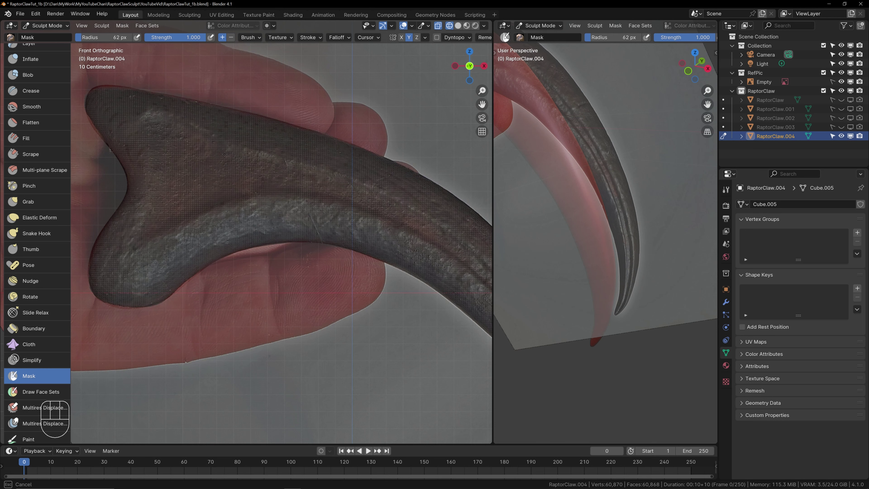
key(ctrl+z)
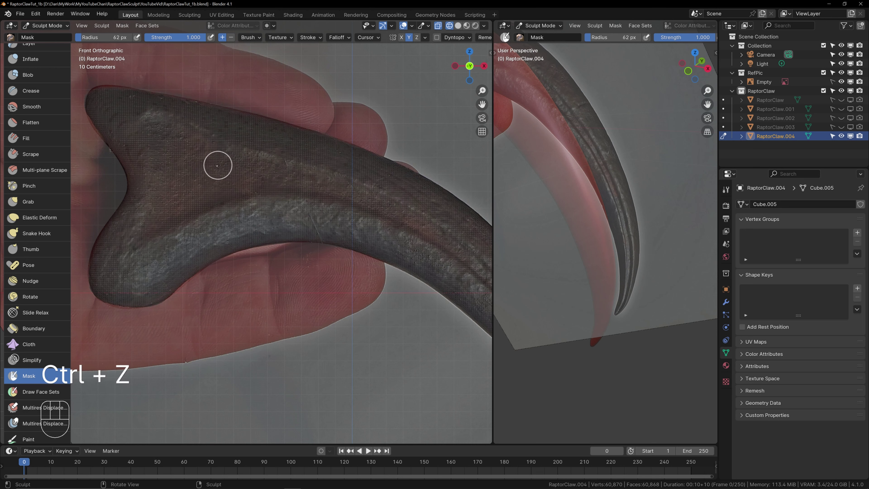
key(z)
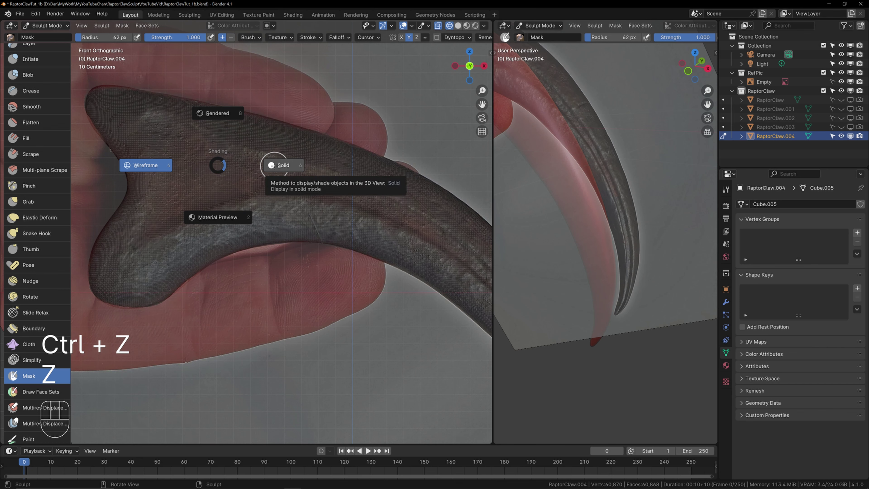
click(274, 166)
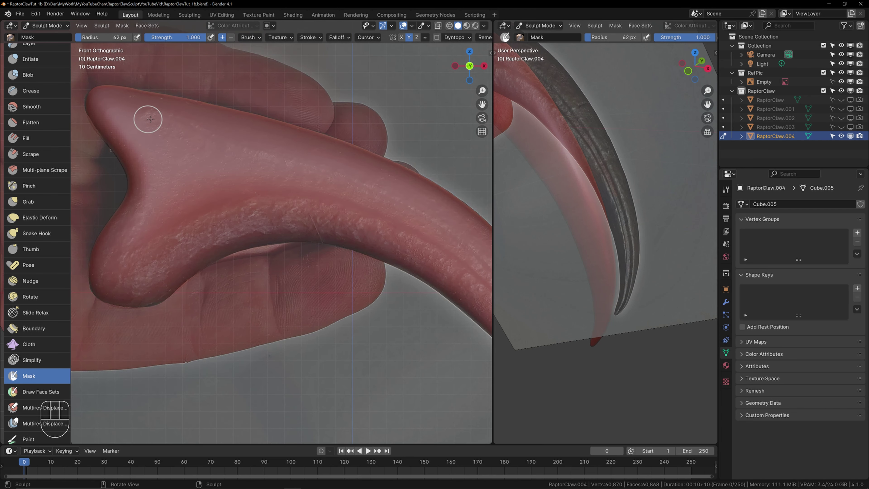
Step: Paint a filled triangular mask over the recessed area at the claw's wide base, following the reference image
mouse_move(159, 136)
mouse_down()
mouse_move(151, 128)
mouse_move(222, 154)
mouse_move(162, 141)
mouse_move(168, 193)
mouse_move(143, 240)
mouse_move(242, 191)
mouse_up()
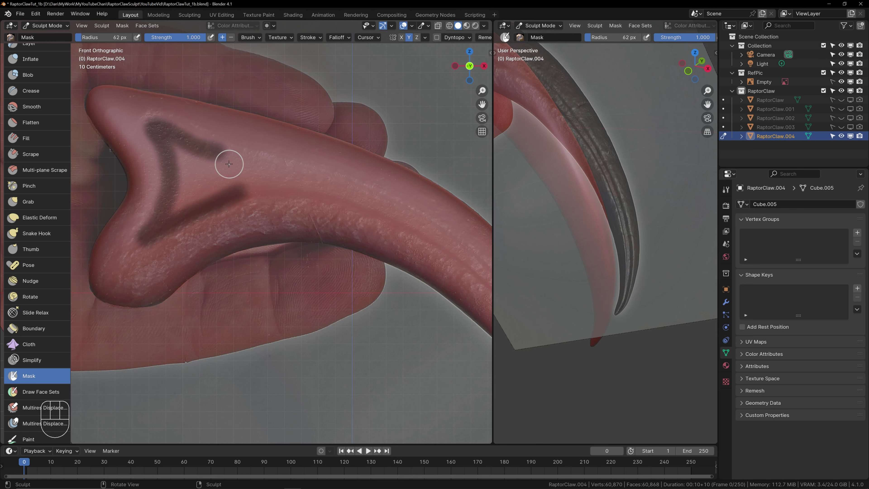
mouse_move(215, 153)
mouse_down()
mouse_move(239, 158)
mouse_move(202, 152)
mouse_move(185, 170)
mouse_move(175, 211)
mouse_move(196, 162)
mouse_move(202, 192)
mouse_move(226, 168)
mouse_move(234, 186)
mouse_move(223, 171)
mouse_up()
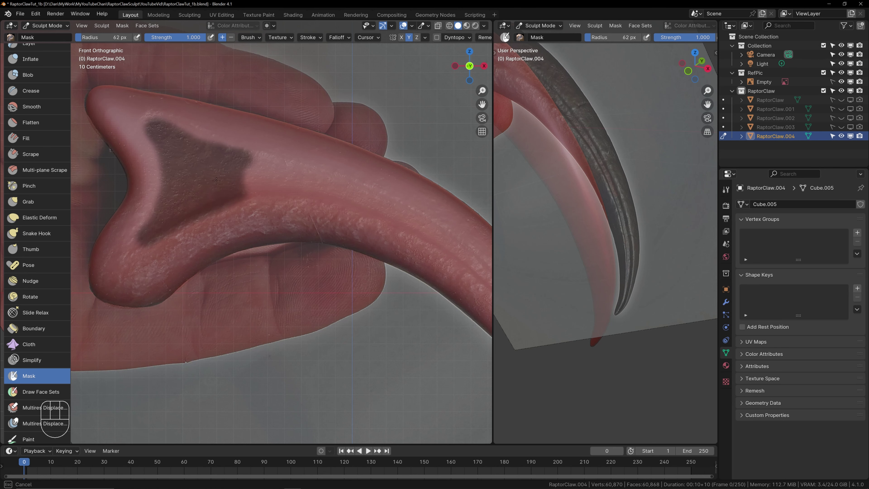
middle_drag(161, 198, 272, 202)
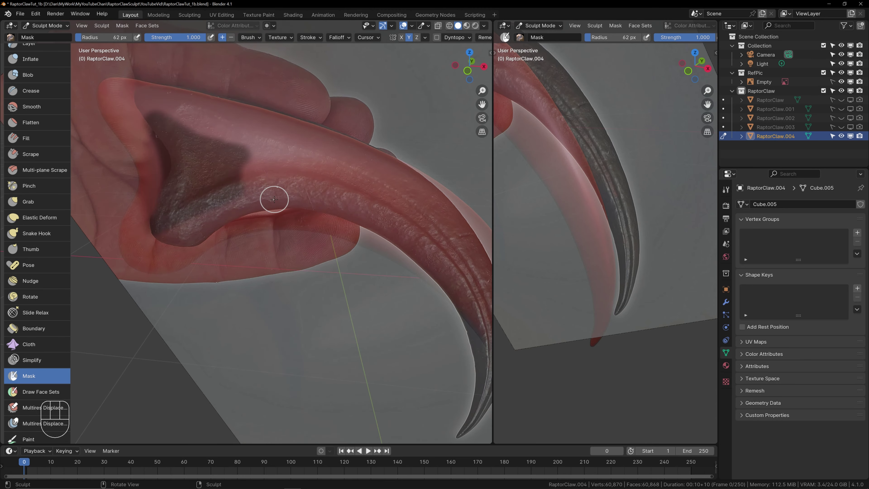
key(KP_1)
scroll(278, 191, up, 1)
shift+middle_drag(207, 142, 170, 182)
drag(155, 145, 241, 179)
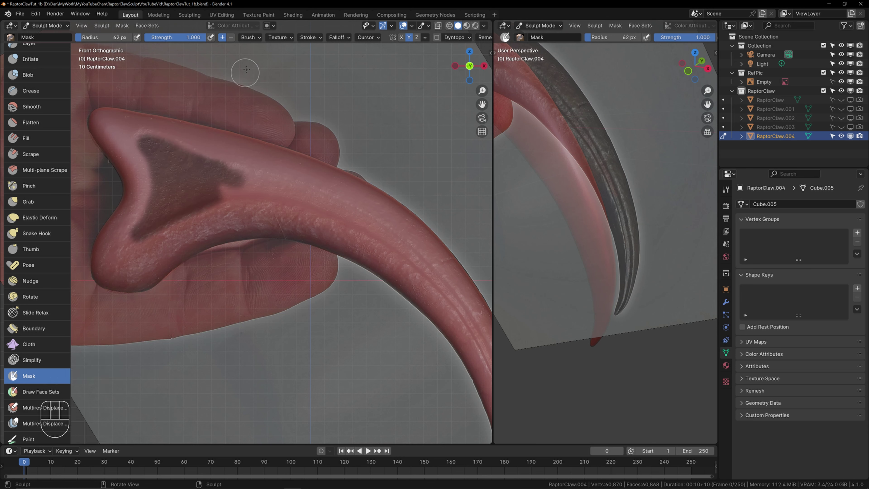
Step: Turn on Stabilize Stroke for the Mask brush and extend the base mask as a tapering band along the claw's side
click(314, 37)
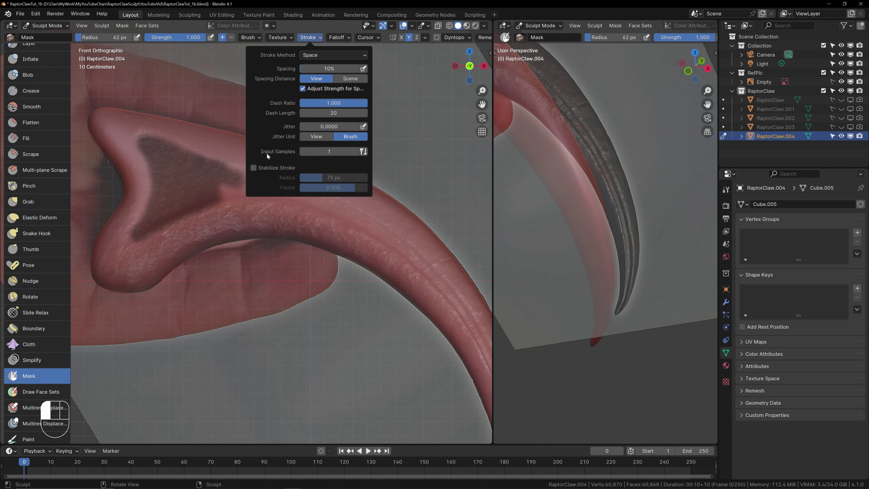
click(253, 167)
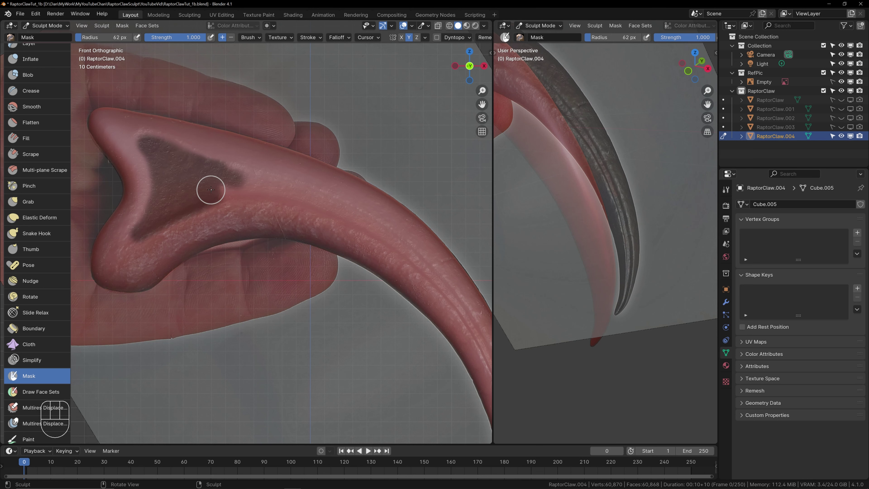
mouse_move(210, 189)
mouse_down()
mouse_move(298, 193)
mouse_move(375, 226)
mouse_up()
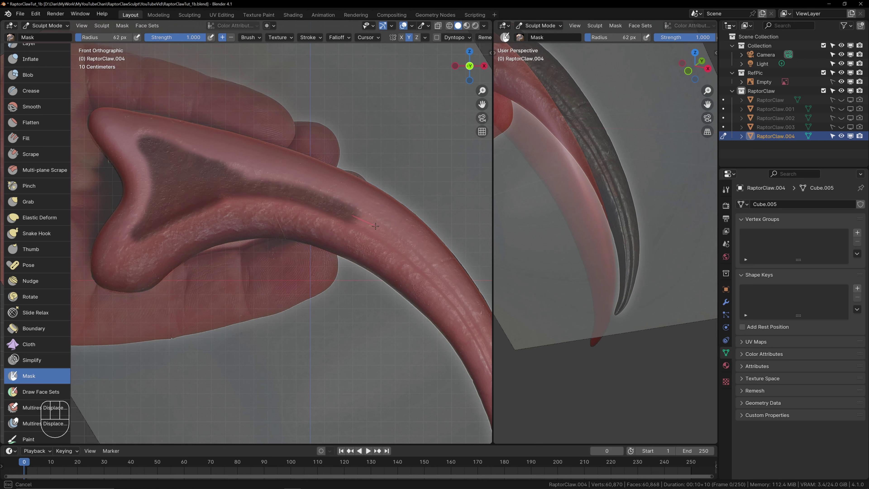
drag(375, 226, 375, 226)
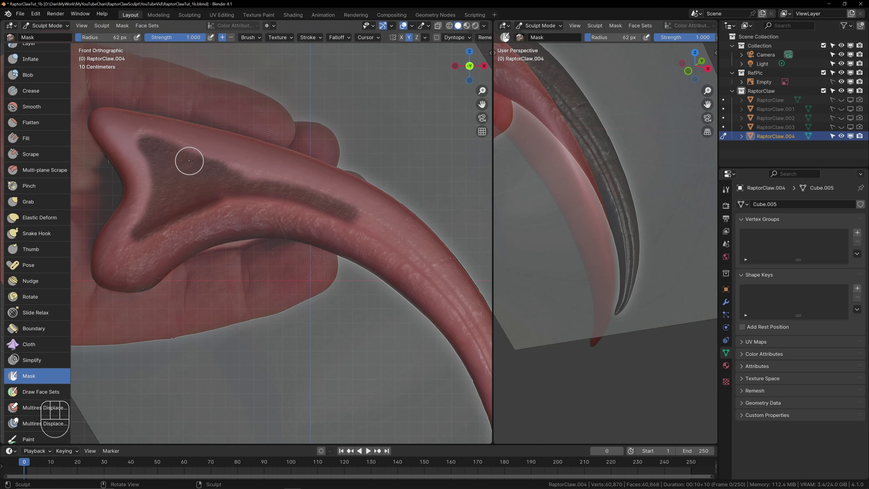
drag(190, 161, 267, 185)
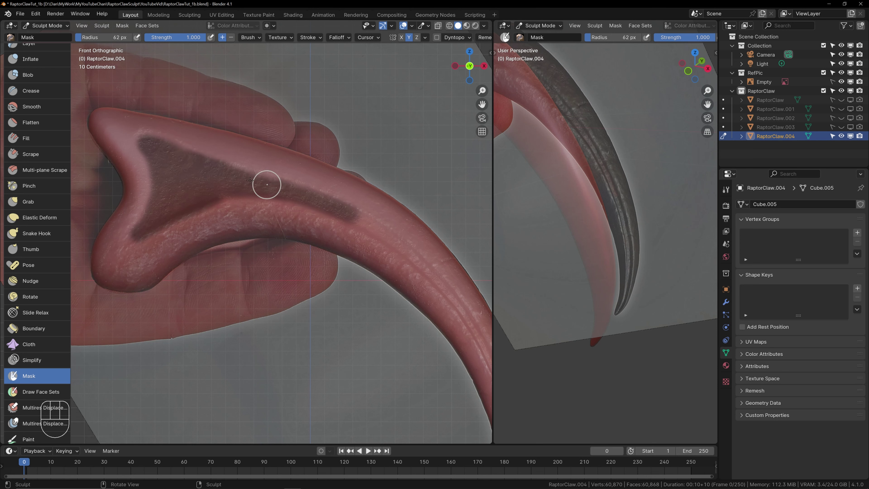
drag(195, 163, 249, 177)
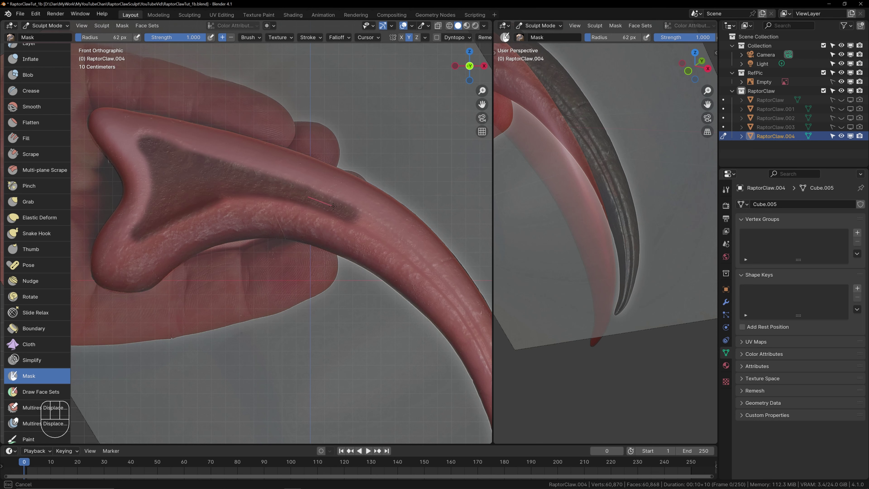
mouse_move(188, 202)
mouse_down()
mouse_move(246, 186)
mouse_move(311, 196)
mouse_up()
Step: Reduce the Mask brush radius to 42 px and continue the mask band further along the claw's upper curve
shift+middle_drag(325, 209, 269, 165)
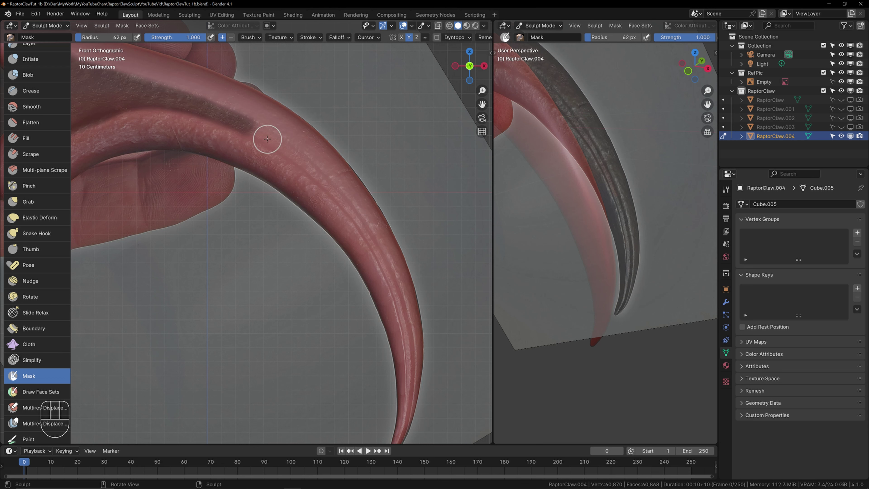
key(f)
click(283, 139)
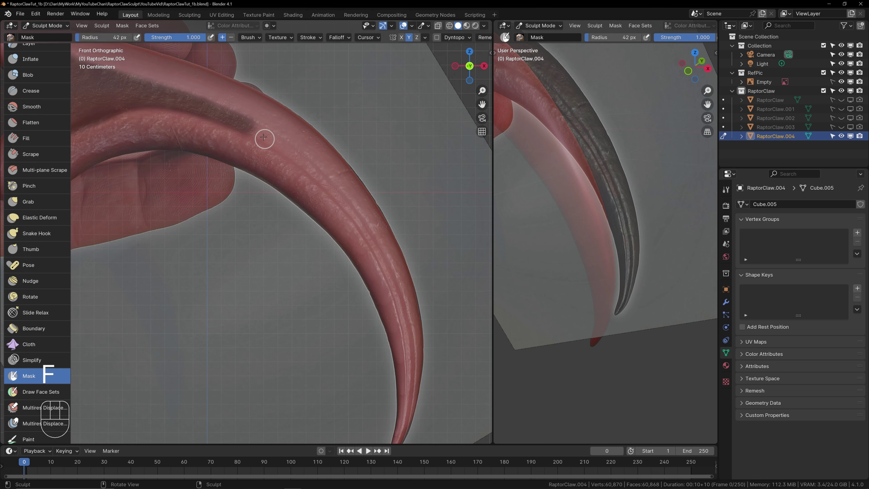
drag(245, 126, 324, 177)
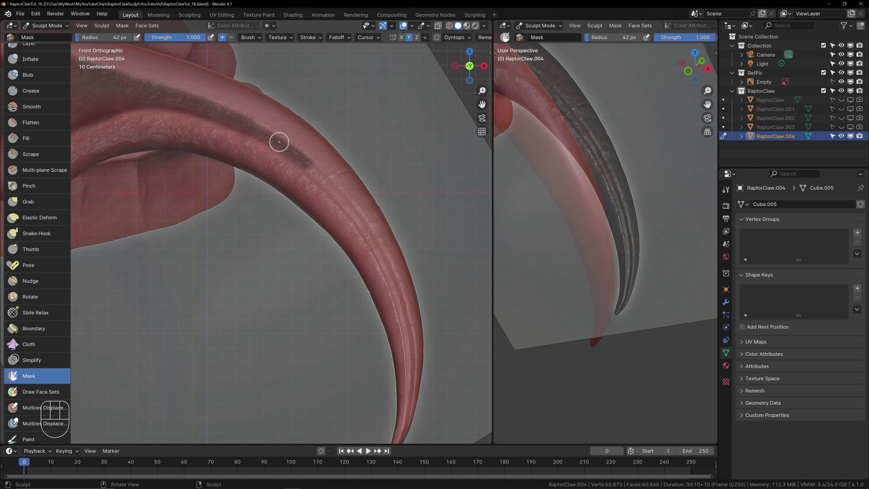
drag(244, 124, 301, 160)
Step: Reduce the Mask brush radius to 22 px and paint a thin mask strip along the groove down the claw's lower curve
shift+middle_drag(365, 207, 305, 161)
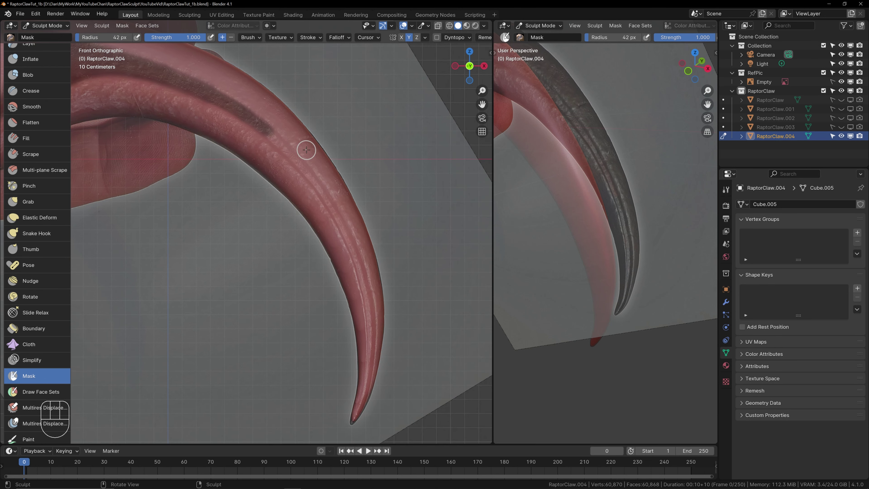
key(f)
click(294, 153)
key(f)
click(277, 142)
drag(267, 132, 299, 160)
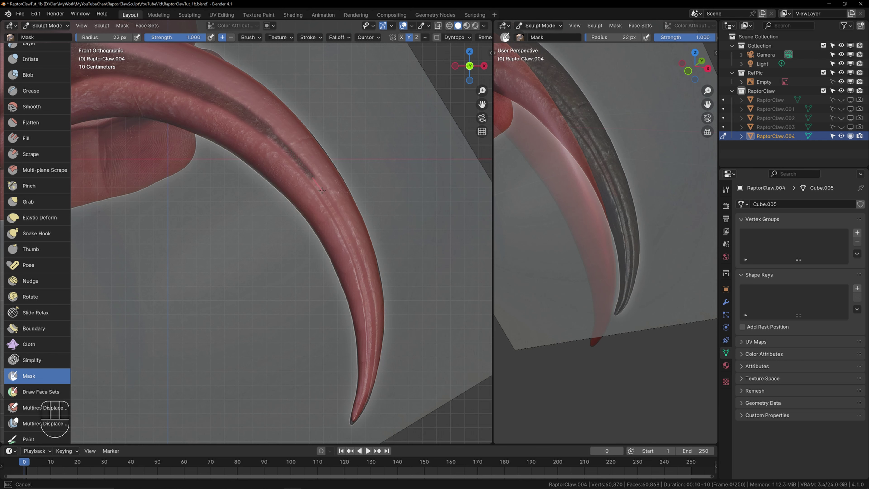
drag(335, 213, 339, 221)
drag(361, 275, 364, 288)
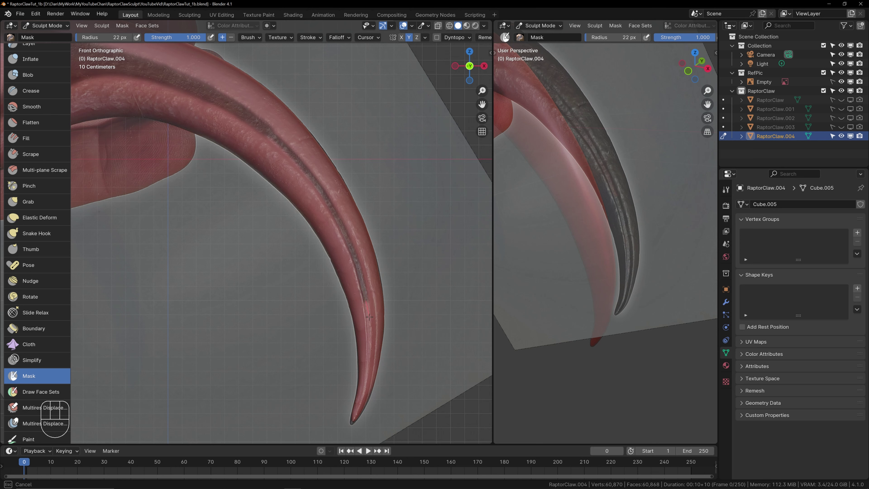
drag(266, 130, 283, 144)
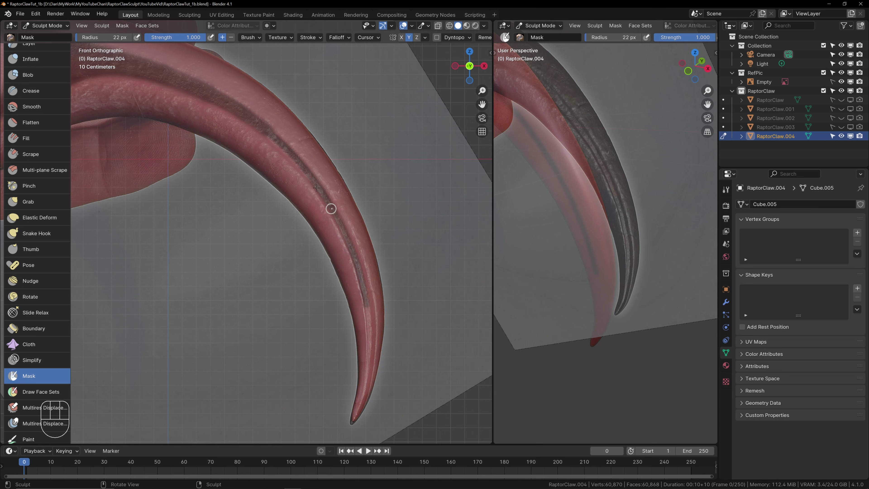
drag(263, 128, 292, 153)
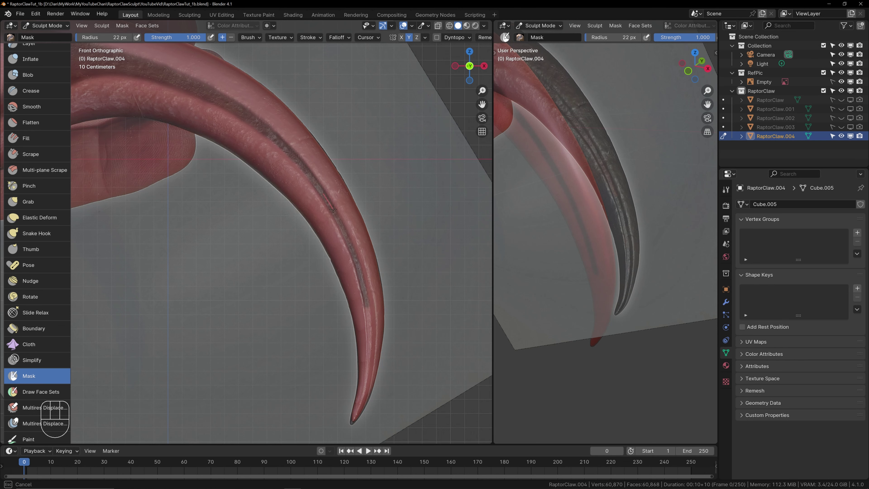
Step: Extend the thin mask strip along the groove further down the claw's lower curve with the 22 px Mask brush
mouse_move(355, 241)
shift+middle_down()
mouse_move(325, 217)
mouse_move(397, 271)
mouse_move(302, 266)
shift+middle_up()
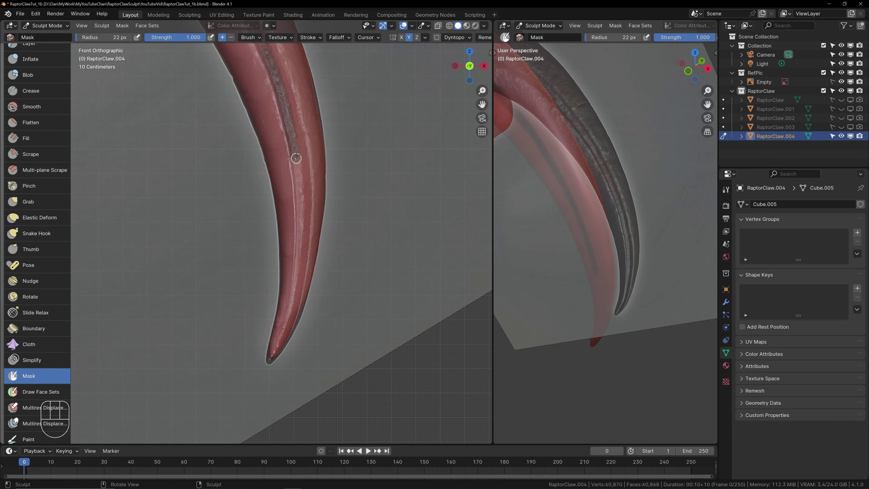
drag(296, 154, 298, 174)
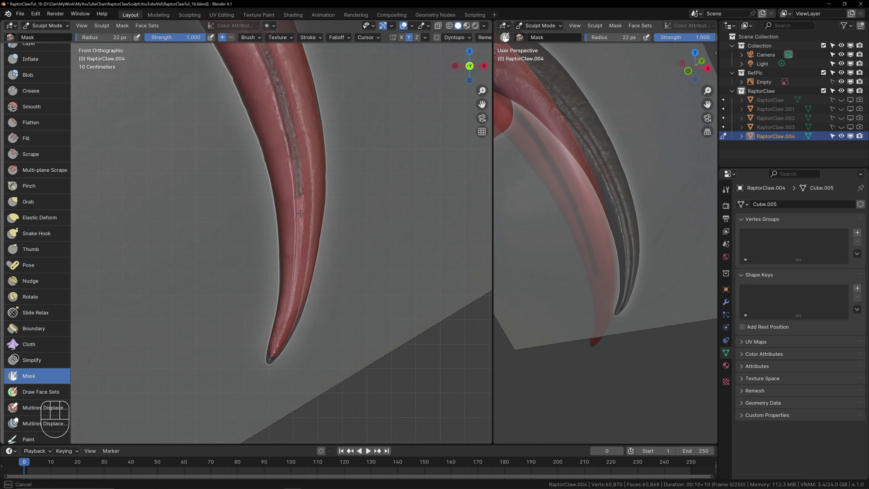
drag(291, 132, 298, 163)
drag(298, 243, 298, 259)
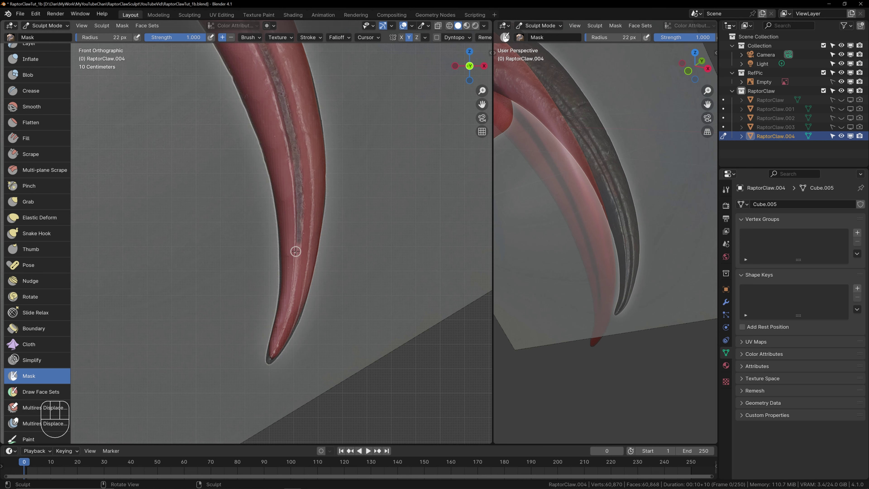
Step: Reduce the Mask brush radius to 16 px and paint the narrowing groove strip down towards the claw's tip
key(f)
click(297, 251)
drag(298, 245, 297, 269)
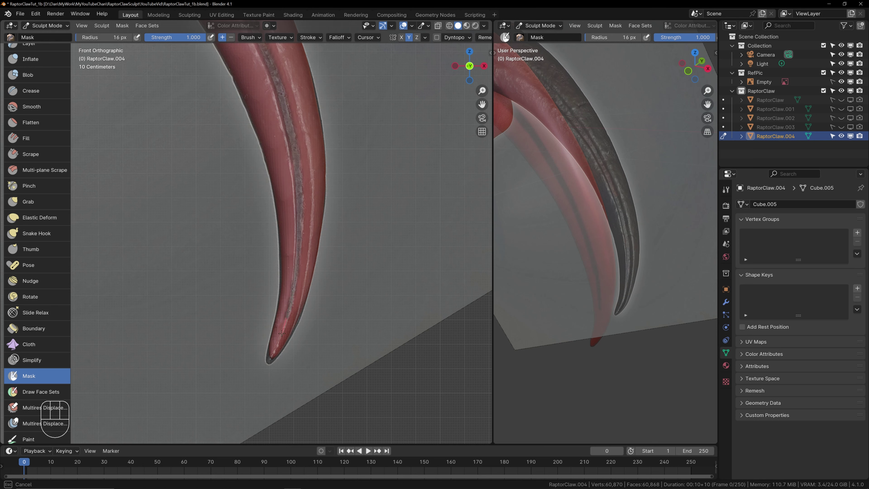
drag(281, 338, 280, 340)
drag(294, 143, 300, 171)
drag(293, 297, 294, 297)
key(ctrl+z)
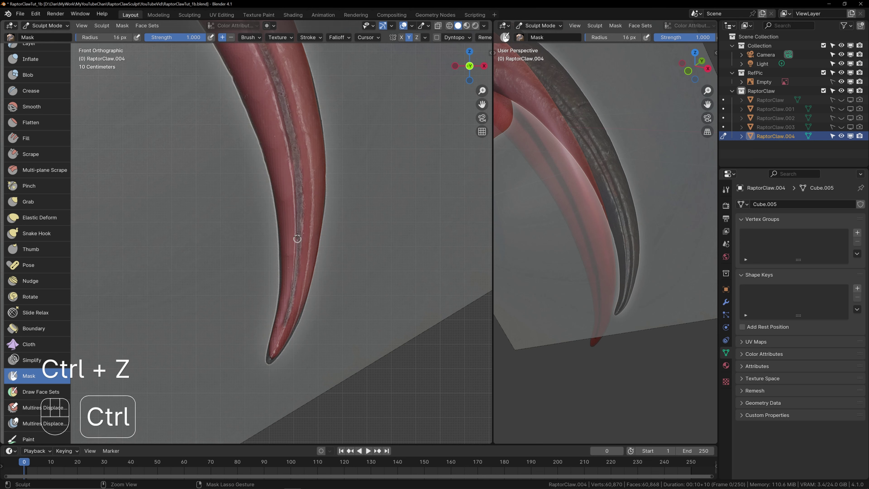
drag(297, 162, 298, 178)
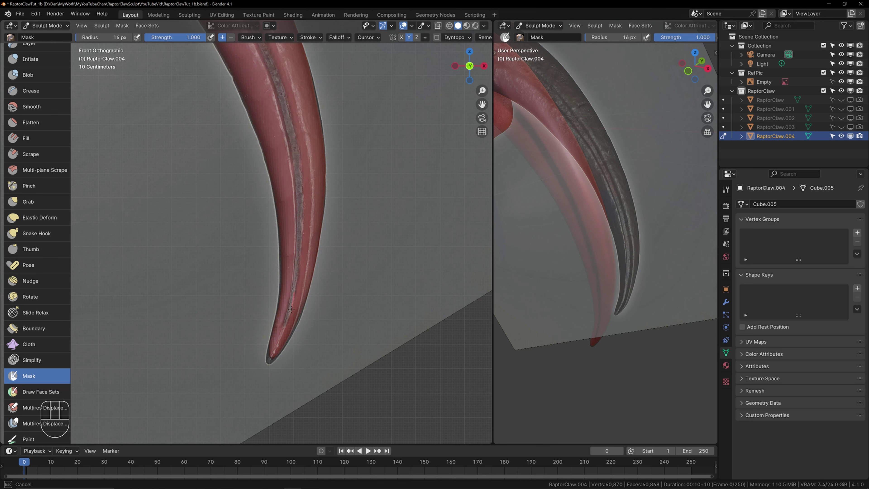
drag(288, 321, 291, 321)
Step: Erase excess mask along the outer edge of the groove strip near the claw's tip
key(ctrl)
ctrl+drag(304, 267, 296, 318)
key(ctrl+z)
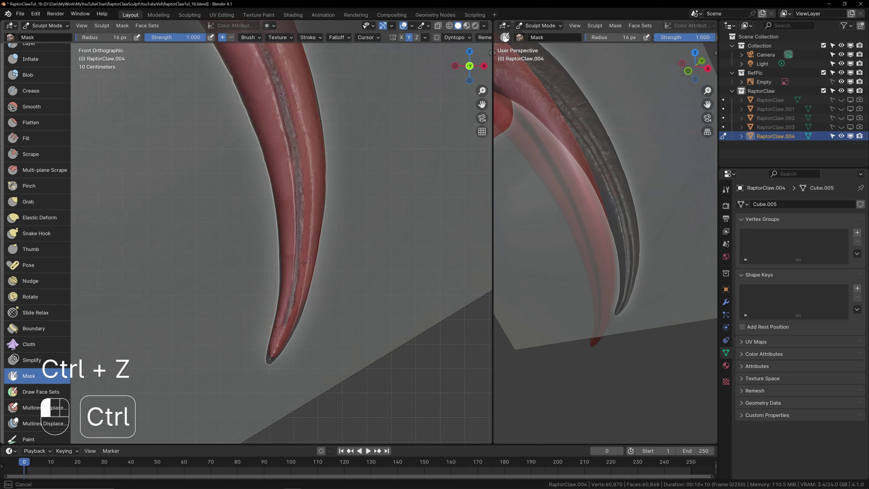
ctrl+drag(300, 281, 298, 298)
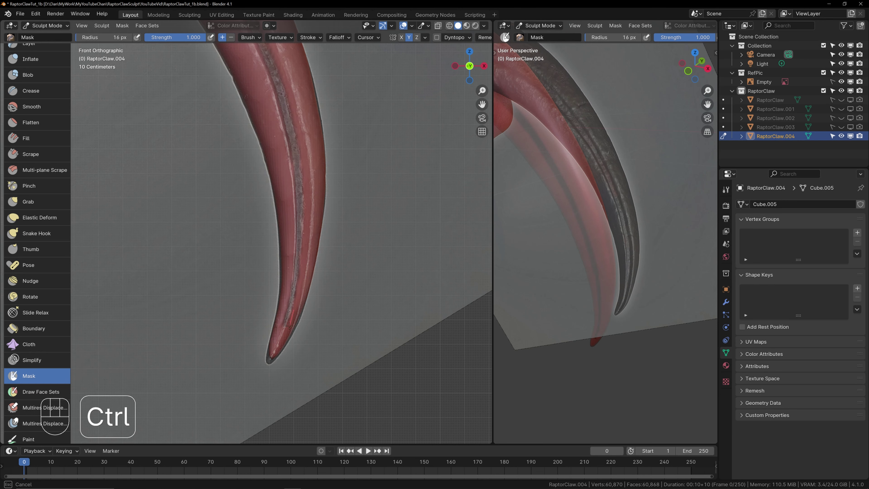
ctrl+drag(284, 346, 285, 345)
Step: Touch up the base mask's upper edge and its two corners with the 16 px Mask brush
shift+middle_drag(284, 156, 370, 349)
scroll(281, 202, down, 4)
shift+middle_drag(233, 134, 428, 243)
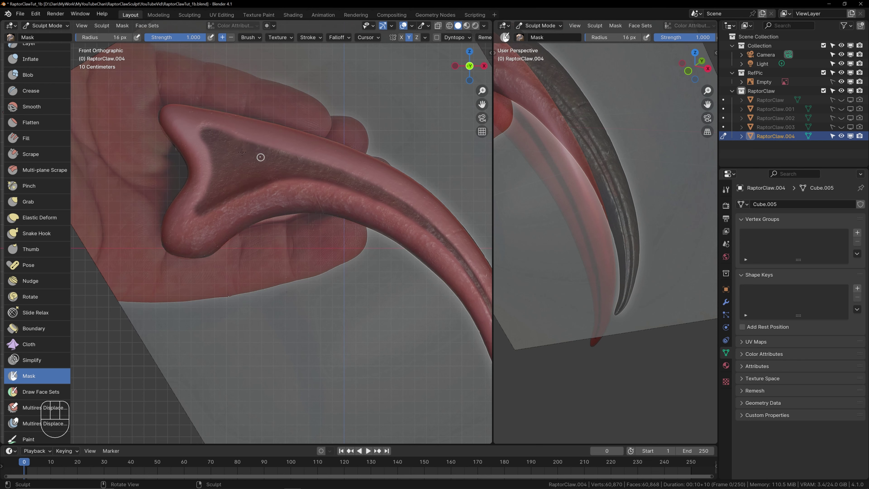
drag(206, 137, 228, 134)
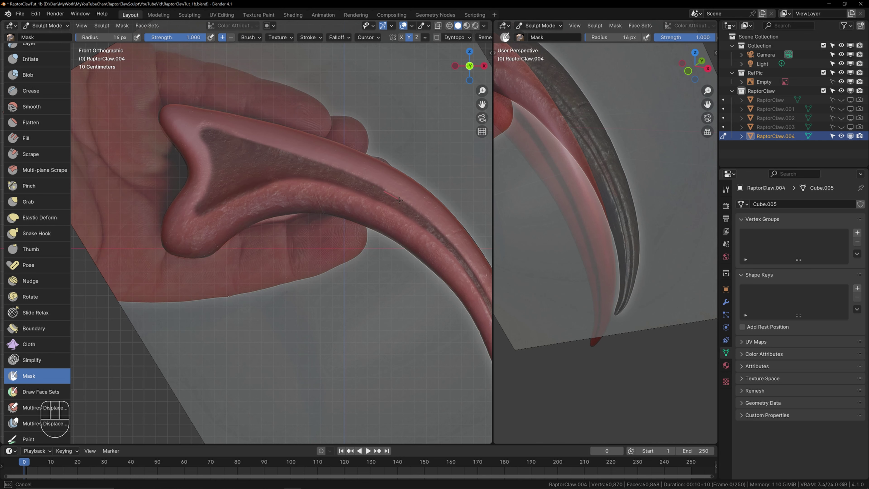
drag(431, 224, 432, 225)
drag(210, 147, 217, 162)
mouse_move(201, 205)
mouse_down()
mouse_move(182, 223)
mouse_move(212, 201)
mouse_up()
Step: Clean up the edge of the mask band along the claw's upper curve, following the reference image
drag(368, 187, 368, 187)
shift+middle_drag(368, 188, 314, 155)
drag(334, 168, 373, 193)
drag(405, 225, 410, 232)
scroll(257, 236, down, 1)
shift+middle_drag(257, 236, 219, 266)
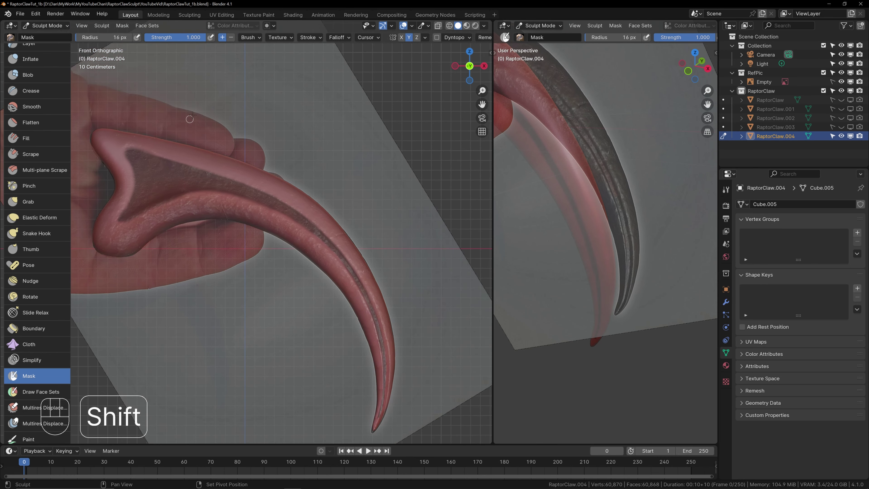
Step: Save the file and switch the claw from Sculpt Mode to Object Mode
click(20, 15)
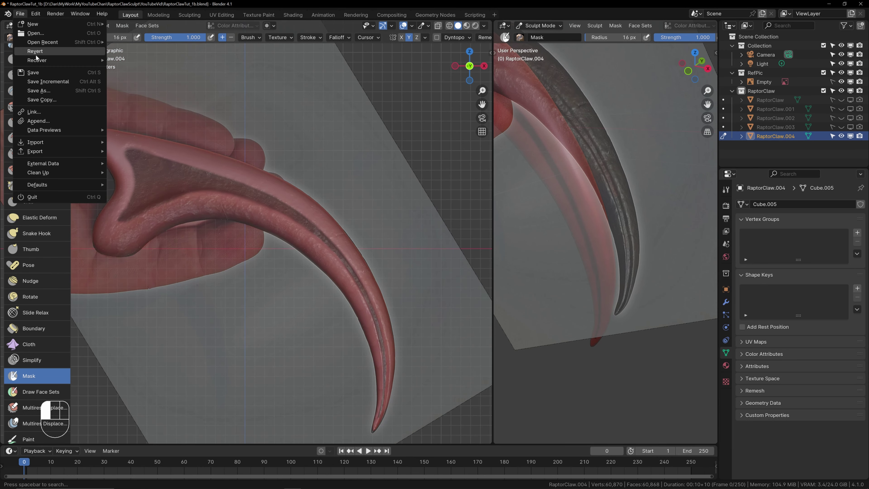
click(38, 72)
click(42, 25)
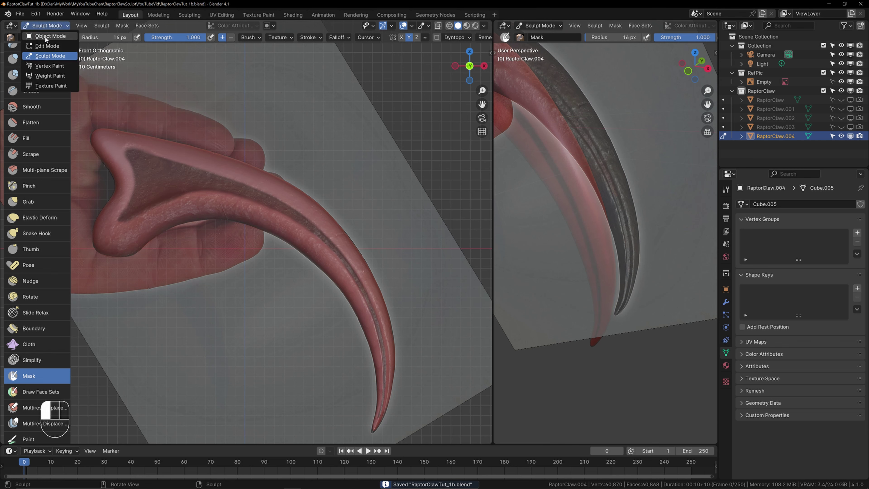
click(44, 36)
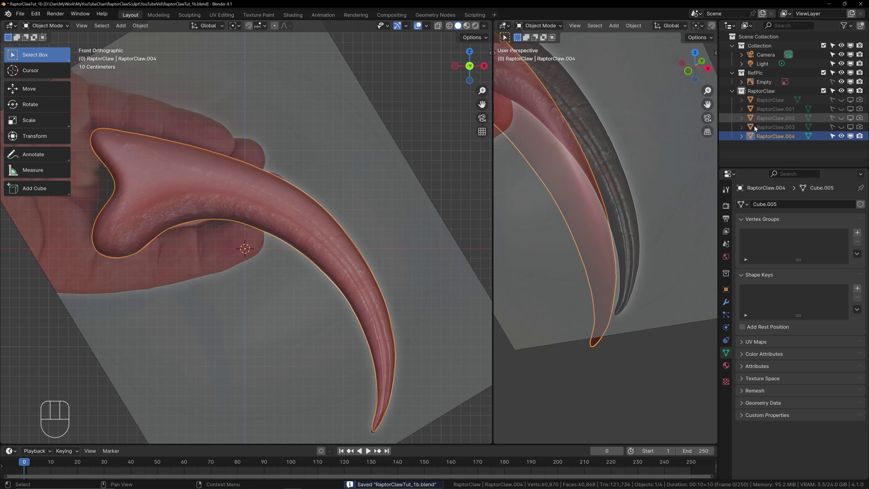
Step: Duplicate RaptorClaw.004 in place, hide the original, and select the copy RaptorClaw.005
key(shift+d)
right_click(324, 194)
click(758, 136)
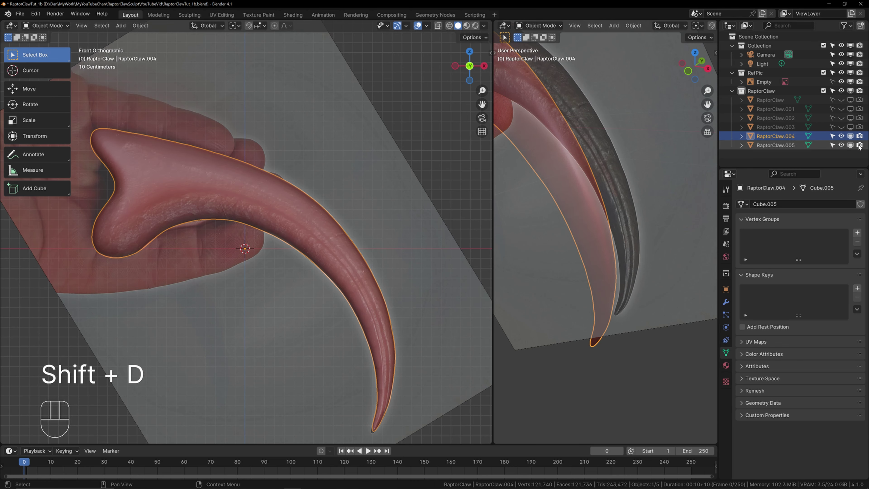
key(h)
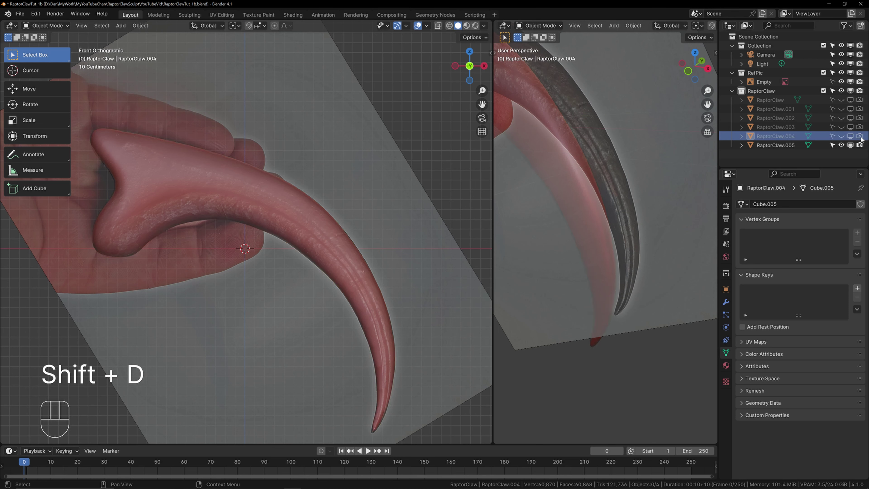
click(768, 142)
Step: Save the file and return to Sculpt Mode on the duplicated claw
click(21, 15)
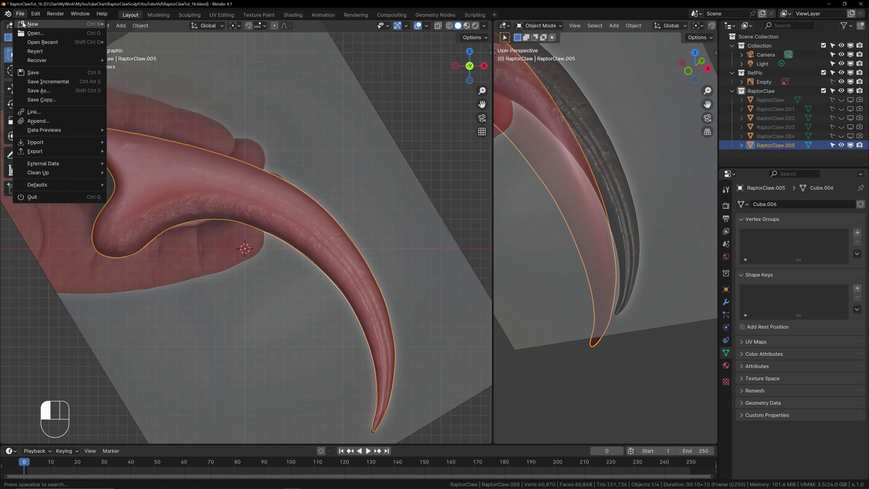
click(31, 72)
click(44, 26)
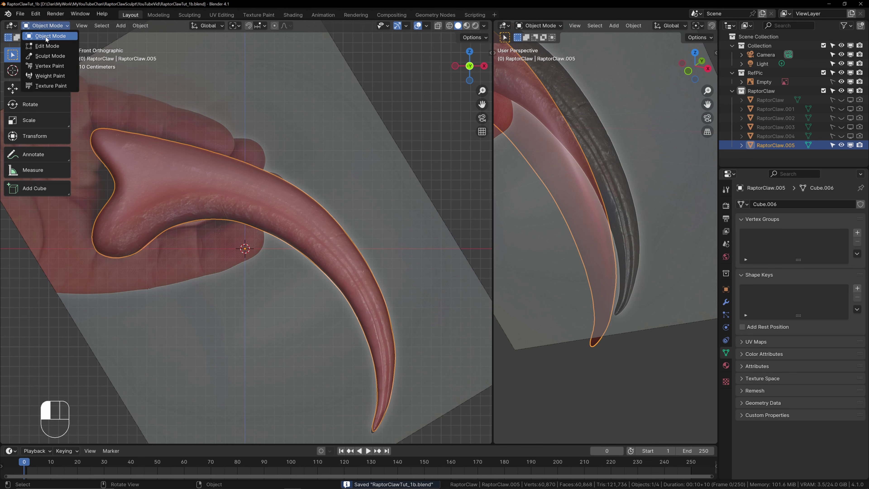
click(73, 54)
Step: Hide the Empty reference image in the RefPic collection to show the masked claw on its own
shift+middle_drag(280, 263, 324, 235)
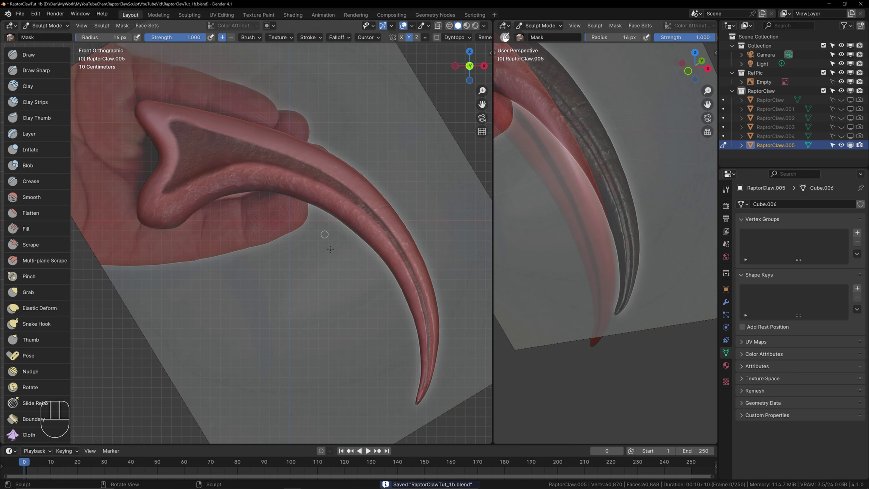
shift+middle_drag(301, 258, 332, 239)
key(KP_1)
scroll(334, 237, up, 3)
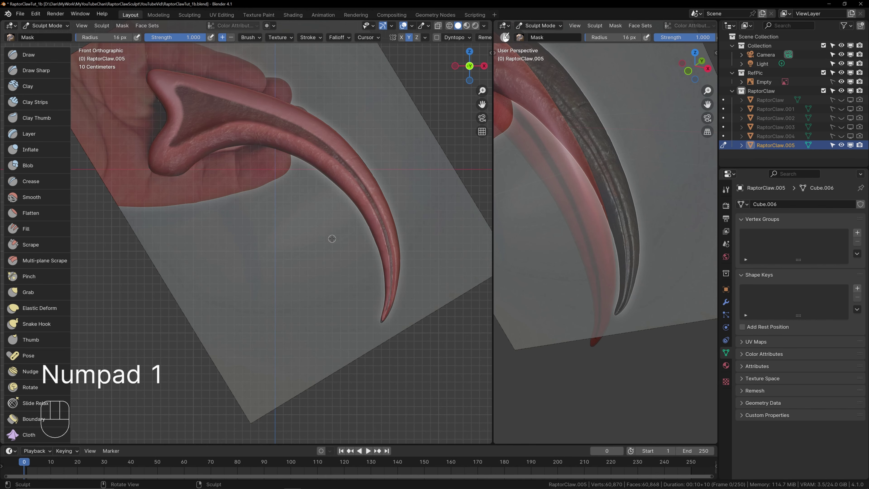
shift+middle_drag(334, 146, 374, 187)
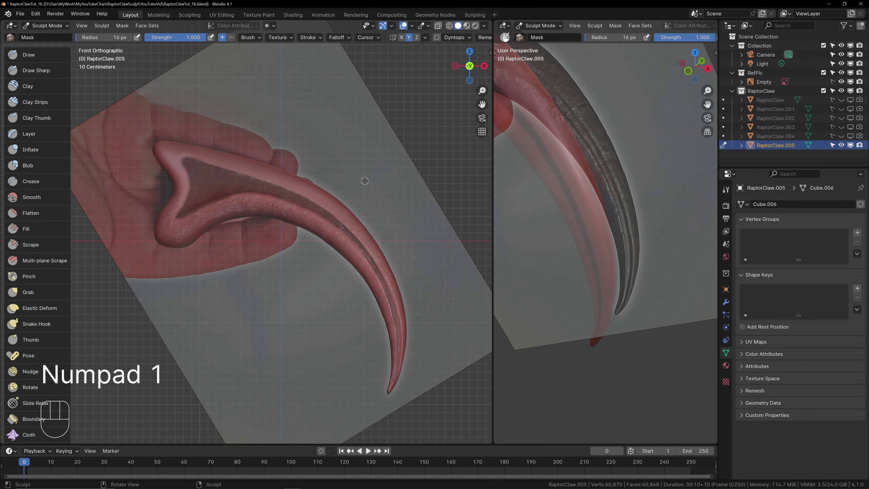
shift+middle_drag(395, 200, 374, 174)
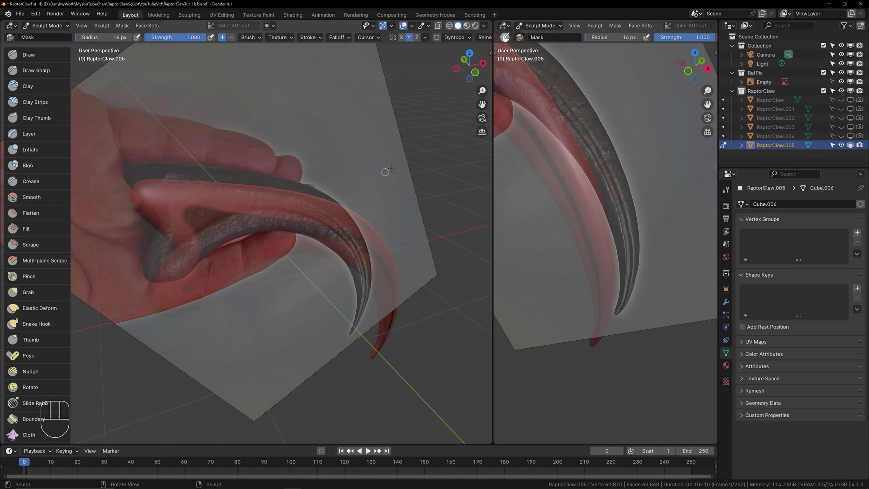
click(841, 82)
shift+middle_drag(380, 210, 372, 174)
shift+middle_drag(372, 173, 444, 156)
scroll(305, 196, up, 4)
shift+middle_drag(298, 118, 278, 209)
scroll(41, 371, down, 6)
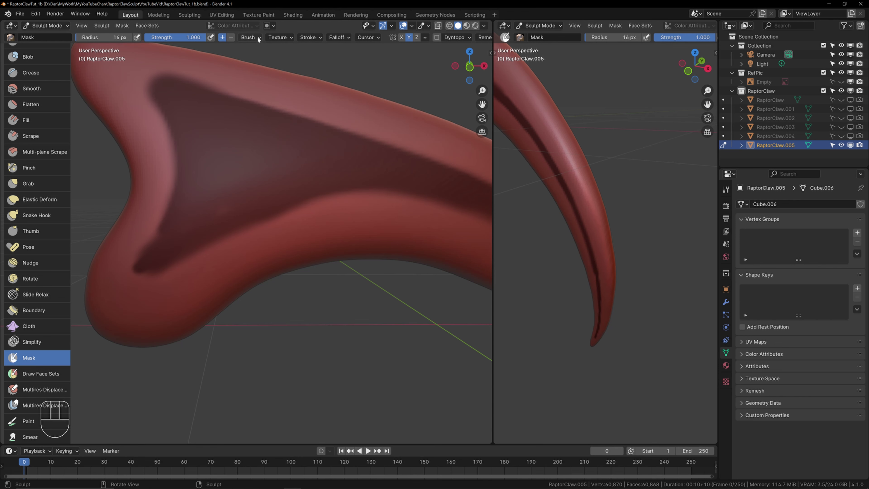
Step: Turn off Stabilize Stroke, set the Mask brush radius to 66 px, and even out the inside of the base mask
click(308, 37)
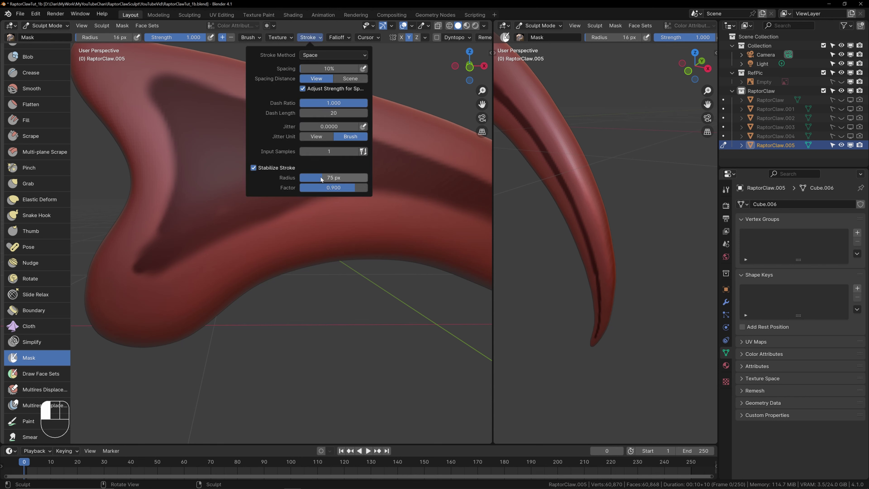
click(254, 168)
key(f)
click(249, 199)
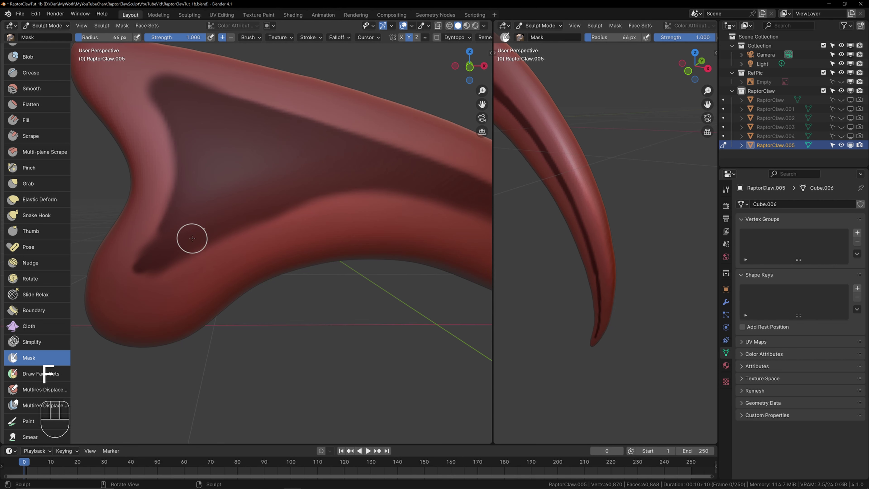
mouse_move(271, 151)
middle_down()
mouse_move(287, 165)
mouse_move(284, 179)
mouse_move(292, 167)
middle_up()
drag(266, 171, 289, 169)
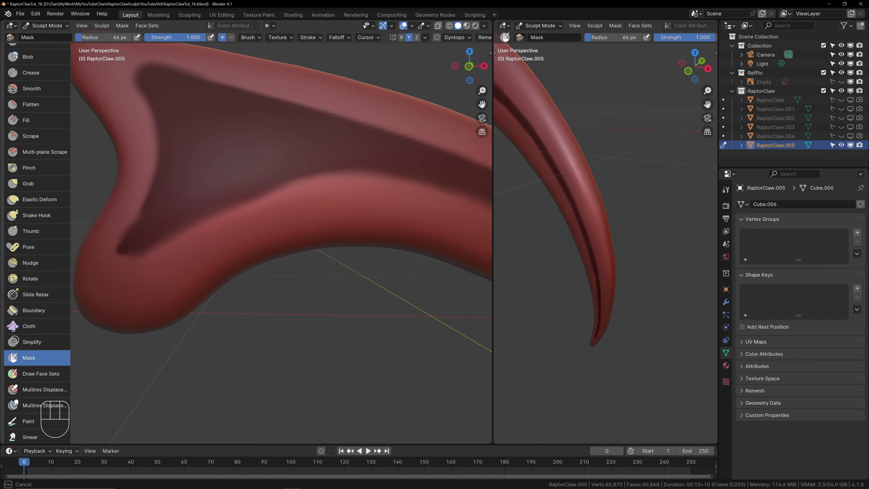
drag(406, 164, 426, 168)
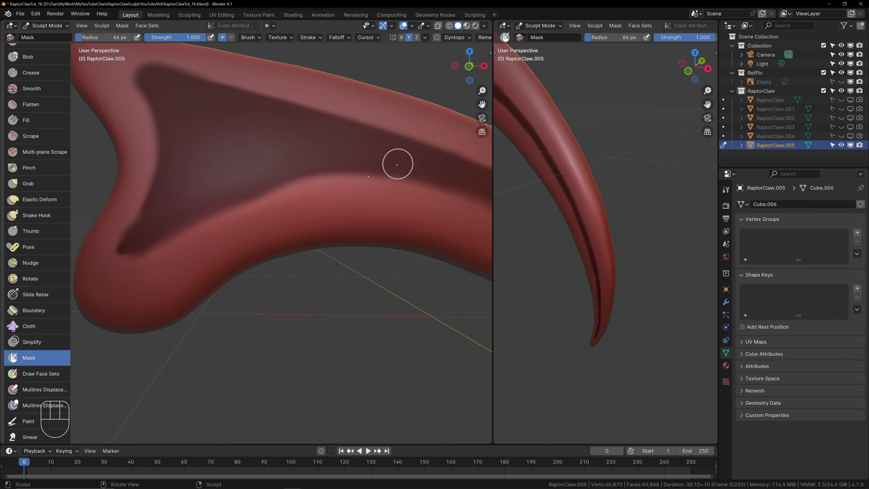
drag(258, 174, 319, 165)
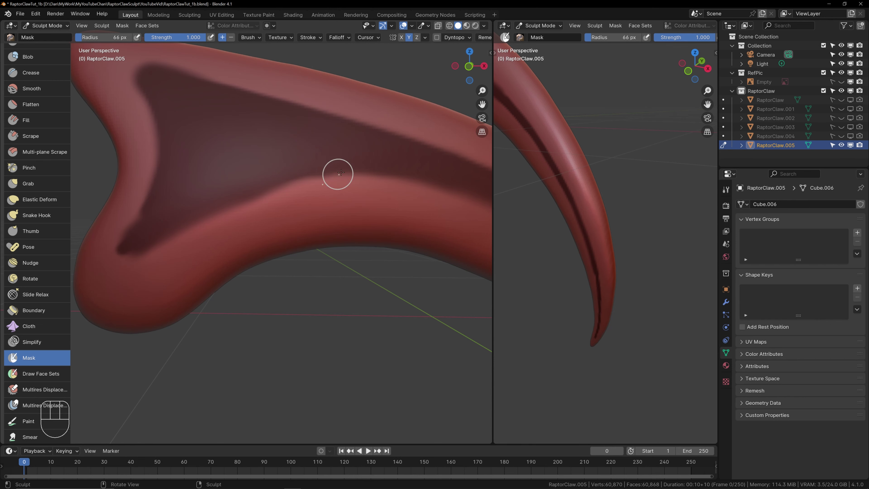
key(ctrl+z)
Step: Reduce the Mask brush radius to 42 px and fill in the lower corner of the base mask
drag(155, 231, 147, 233)
key(bracketleft)
key(bracketleft)
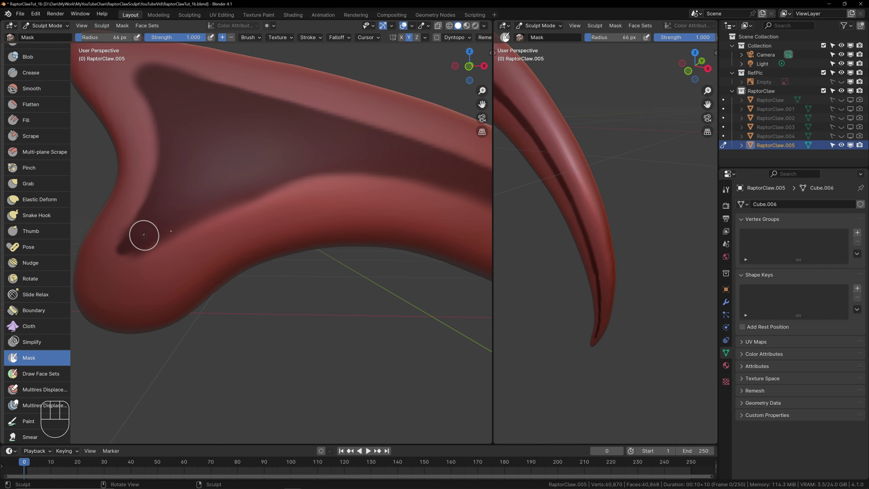
key(bracketleft)
key(bracketleft)
drag(141, 230, 154, 239)
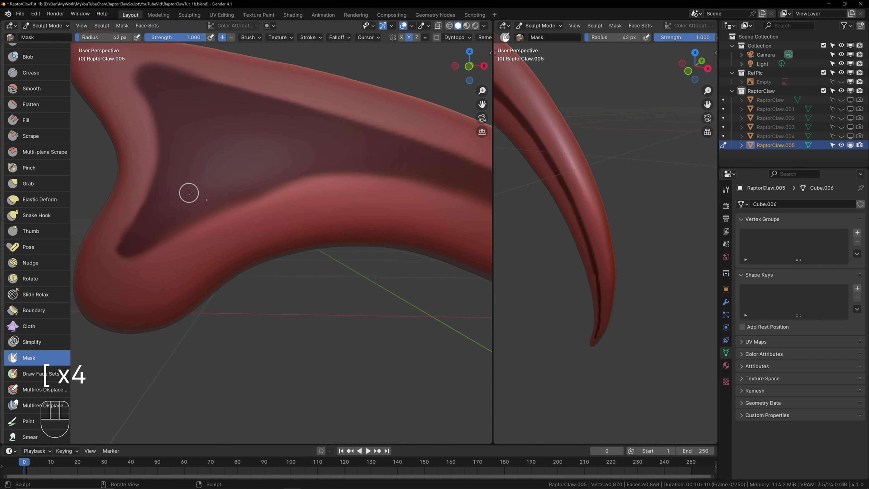
Step: Reduce the Mask brush radius to 23 px and fill in the groove strip along the claw's lower curve
mouse_move(226, 147)
shift+middle_down()
mouse_move(244, 188)
mouse_move(237, 178)
mouse_move(260, 191)
mouse_move(269, 180)
shift+middle_up()
scroll(277, 187, down, 1)
shift+middle_drag(315, 201, 287, 214)
shift+middle_drag(402, 262, 359, 165)
shift+middle_drag(388, 104, 289, 197)
scroll(325, 180, up, 1)
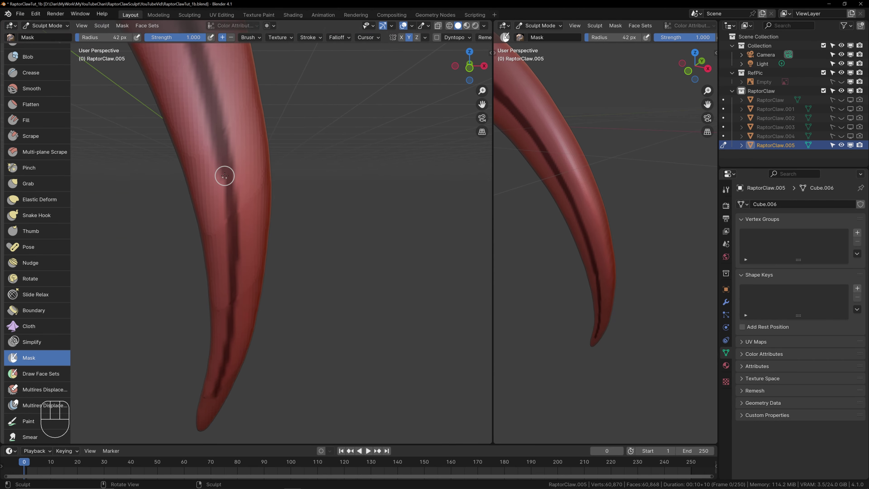
key(f)
click(235, 183)
key(f)
click(234, 264)
drag(235, 263, 232, 332)
Step: Examine the painted mask from the claw's tip back along the groove to the wide base
scroll(250, 343, down, 4)
shift+middle_drag(254, 235, 310, 287)
shift+middle_drag(310, 380, 304, 240)
scroll(308, 237, up, 6)
mouse_move(417, 159)
shift+middle_down()
mouse_move(307, 201)
mouse_move(291, 226)
shift+middle_up()
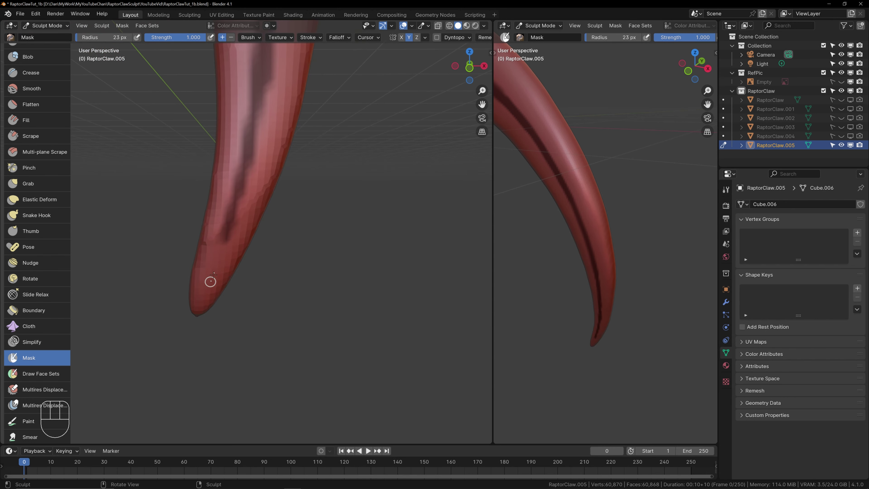
scroll(280, 233, down, 4)
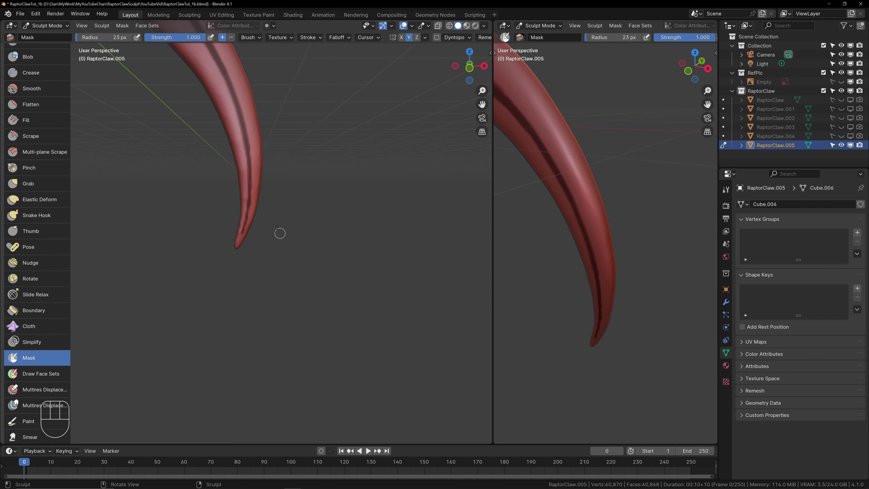
shift+middle_drag(261, 182, 304, 279)
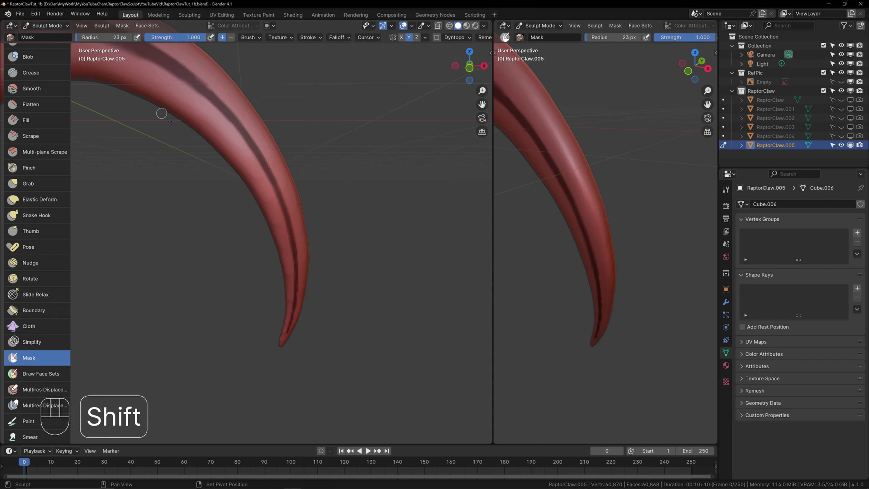
shift+middle_drag(155, 109, 311, 244)
shift+middle_drag(256, 221, 279, 200)
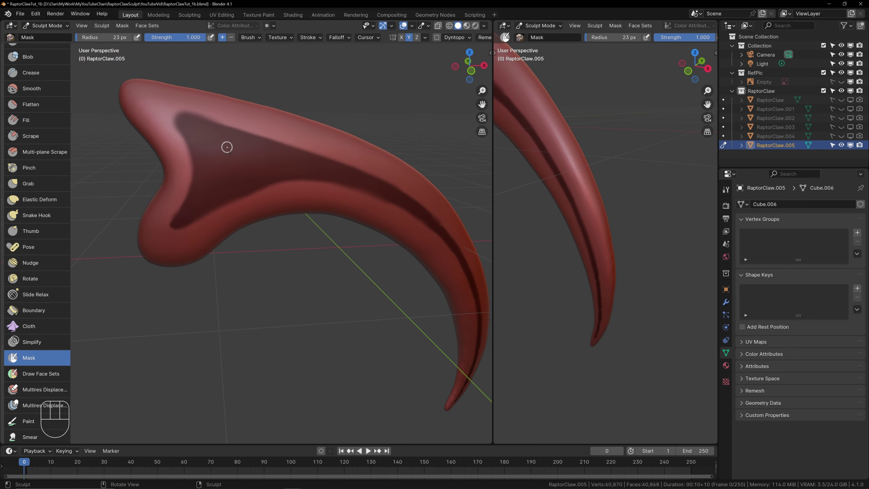
Step: Touch up the mask in the upper corner of the claw's base area with the 23 px Mask brush
drag(182, 123, 204, 124)
shift+middle_drag(230, 167, 237, 141)
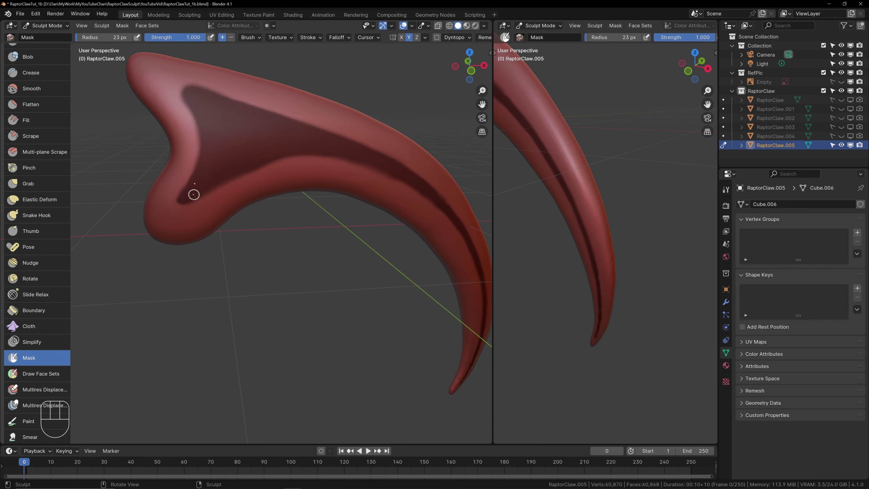
shift+middle_drag(395, 286, 258, 246)
scroll(344, 263, down, 1)
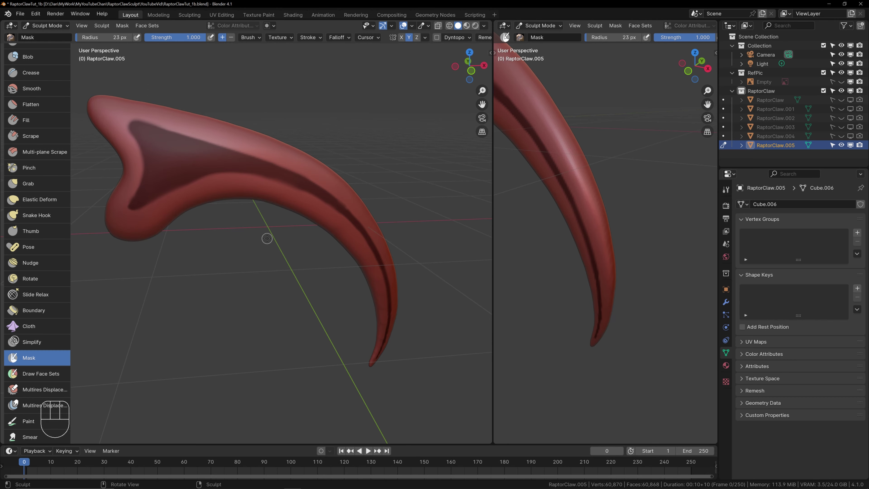
Step: Fill in the faint spots of the mask along the groove strip on the claw's curve
scroll(366, 199, up, 2)
mouse_move(376, 180)
shift+middle_down()
mouse_move(322, 168)
mouse_move(296, 195)
shift+middle_up()
scroll(367, 217, up, 3)
drag(306, 152, 312, 157)
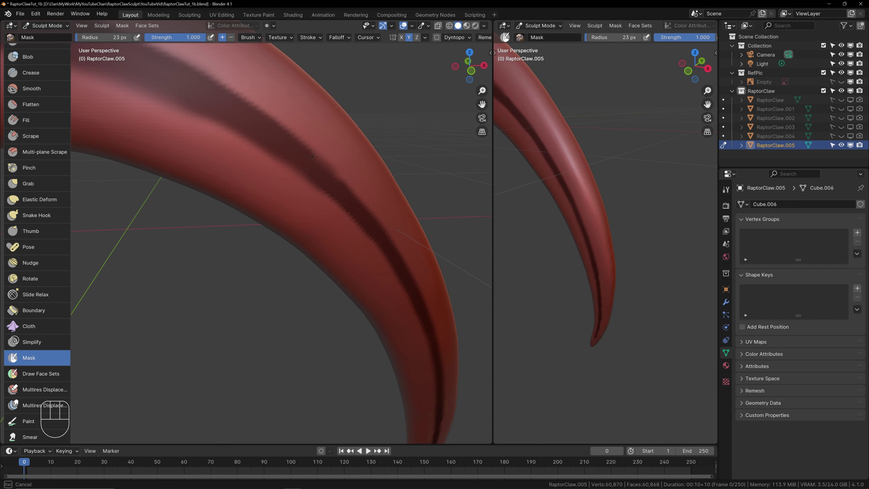
drag(348, 192, 349, 202)
drag(202, 111, 207, 113)
drag(301, 172, 303, 173)
Step: Even out the mask where the wide base area narrows into the groove
mouse_move(171, 110)
shift+middle_down()
mouse_move(285, 170)
mouse_move(276, 140)
shift+middle_up()
middle_drag(307, 163, 300, 156)
shift+middle_drag(284, 107, 322, 181)
drag(216, 160, 231, 160)
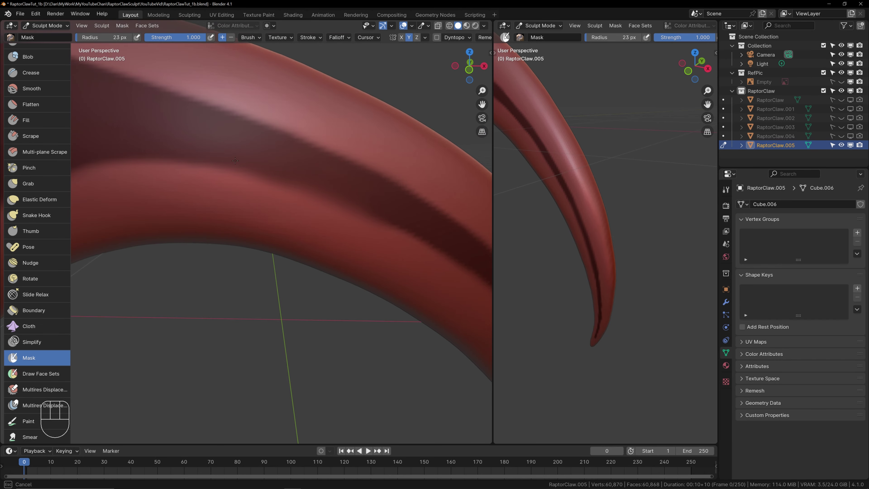
drag(367, 206, 369, 207)
drag(178, 151, 315, 178)
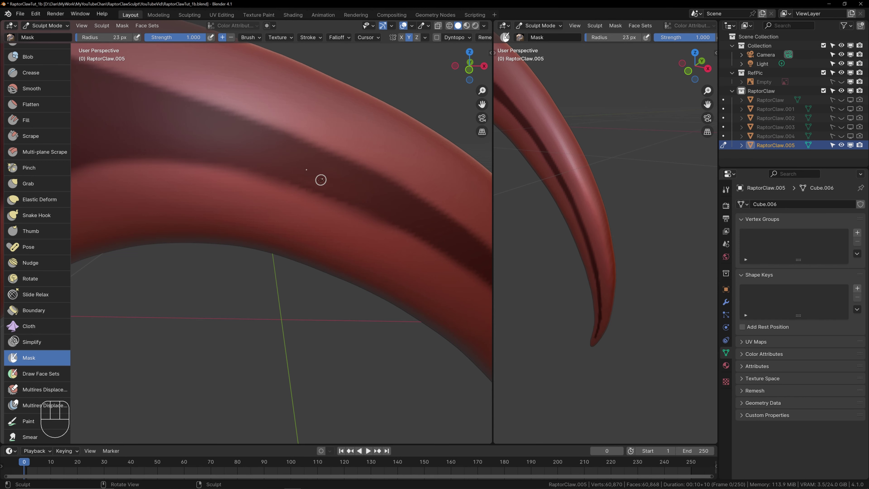
Step: Bring the whole masked claw into view and save the file
scroll(314, 181, down, 6)
shift+middle_drag(261, 194, 292, 155)
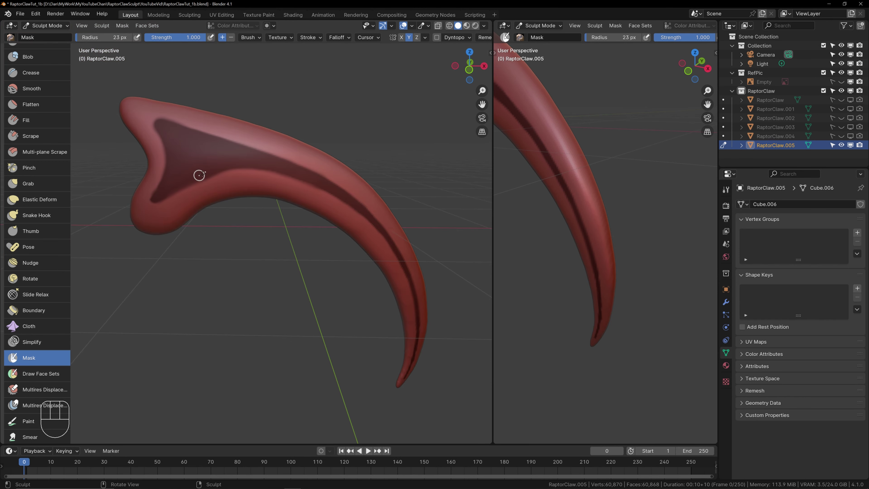
click(20, 13)
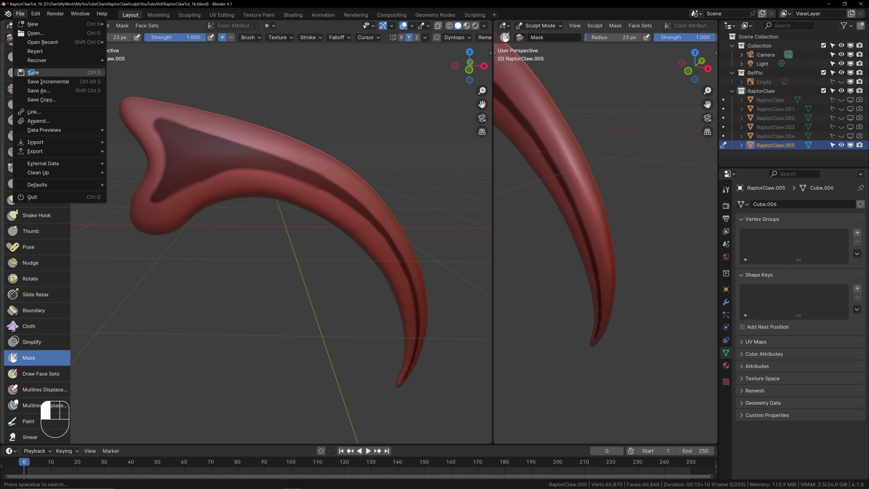
click(32, 72)
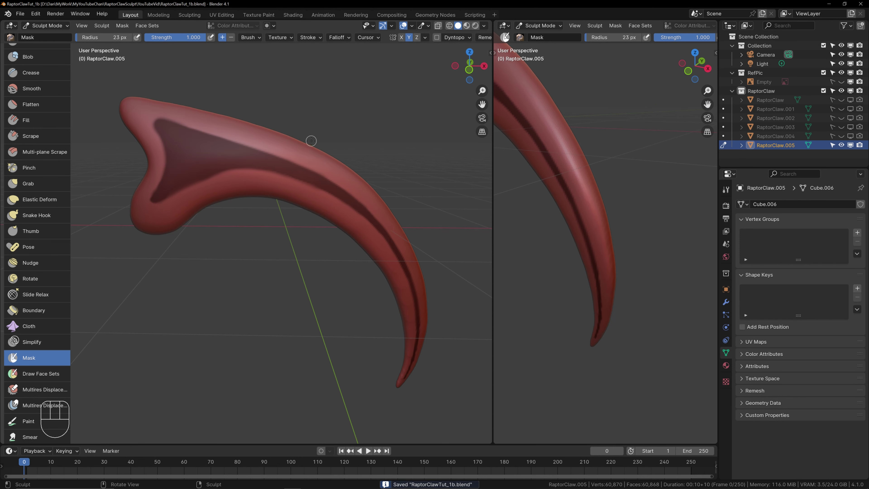
Step: Invert the mask so only the base area and side groove can be sculpted
key(ctrl+i)
middle_drag(291, 152, 274, 147)
scroll(35, 137, up, 8)
Step: Try carving the unmasked base and groove inward with the Draw brush at a 208 px radius
click(35, 55)
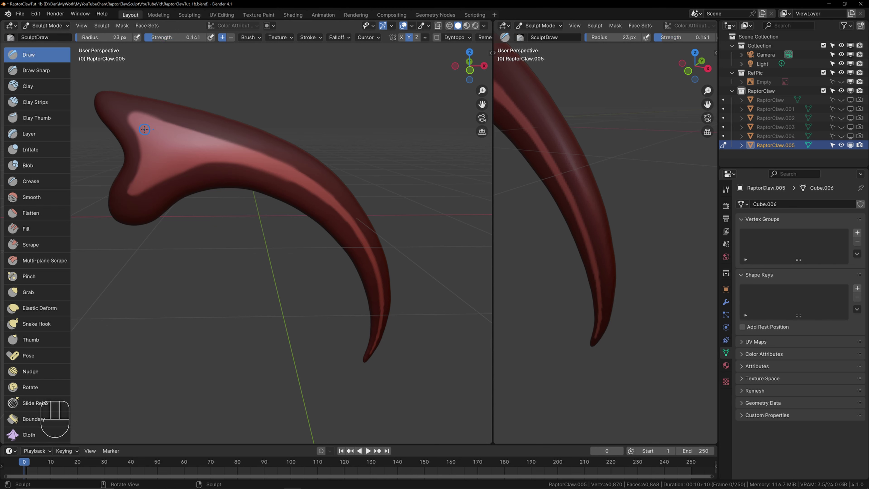
key(f)
click(191, 147)
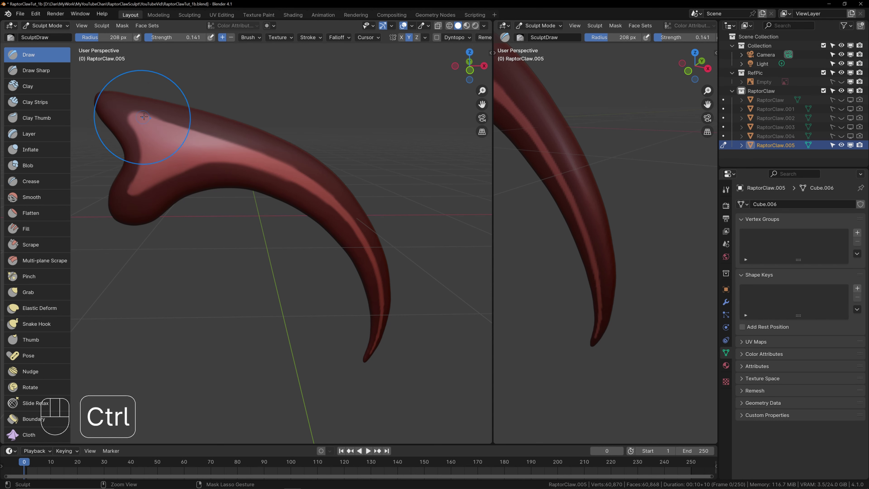
ctrl+drag(143, 119, 147, 139)
ctrl+drag(143, 181, 292, 171)
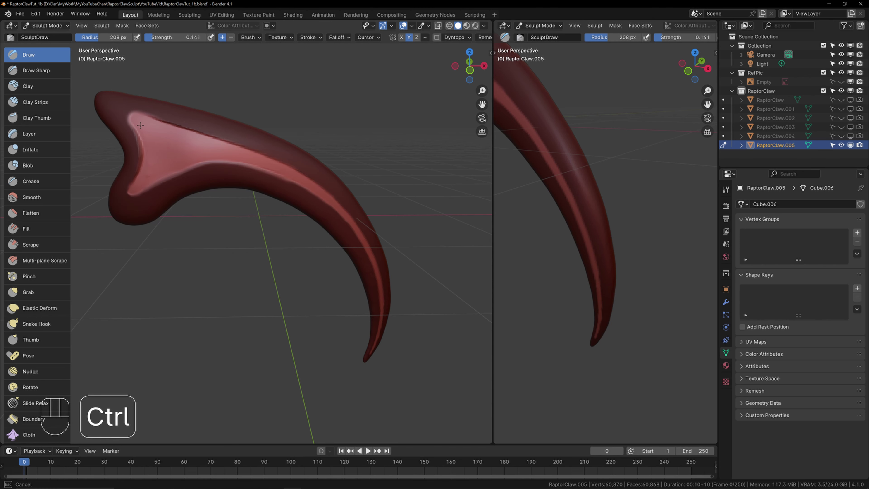
Step: Check the carved recess from the base end and undo the Draw brush carving
middle_drag(281, 161, 330, 224)
scroll(330, 224, up, 1)
shift+middle_drag(369, 183, 351, 212)
key(ctrl+z)
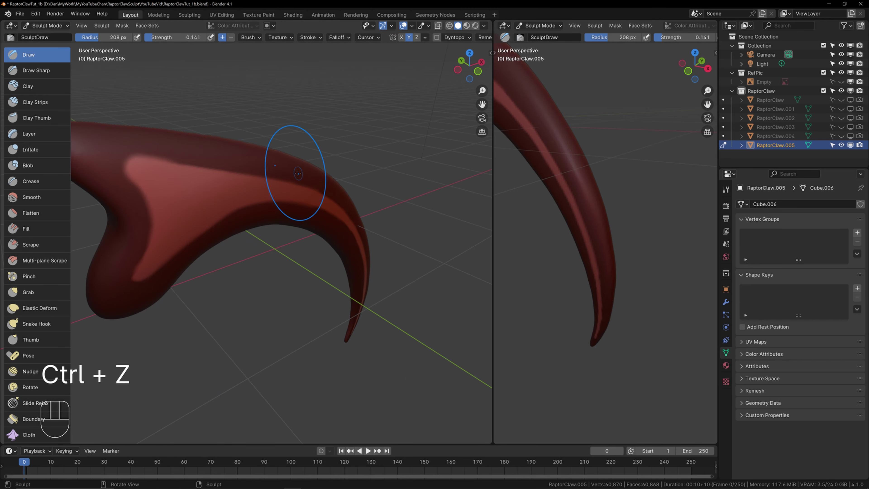
Step: Try carving the unmasked base and groove inward with the Layer brush at strength 1.000, and undo the strokes
scroll(288, 185, down, 3)
scroll(32, 311, down, 4)
scroll(32, 311, up, 4)
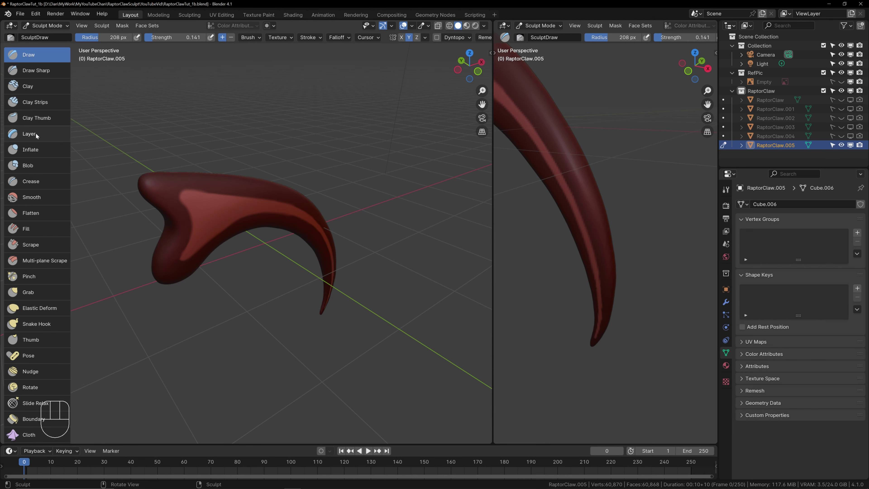
click(28, 134)
middle_drag(204, 233, 251, 221)
mouse_move(205, 179)
ctrl+mouse_down()
mouse_move(203, 192)
mouse_move(239, 187)
mouse_move(303, 207)
ctrl+mouse_up()
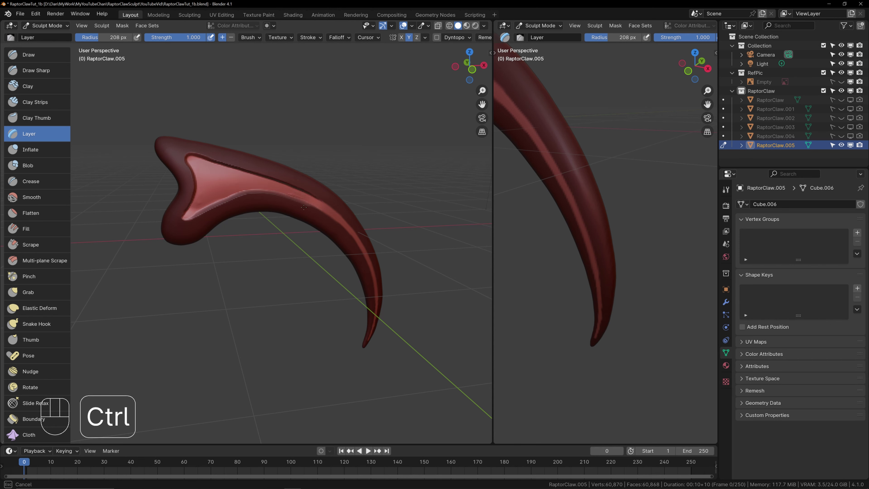
ctrl+drag(377, 334, 340, 327)
mouse_move(340, 327)
middle_down()
mouse_move(232, 241)
mouse_move(279, 270)
mouse_move(267, 249)
mouse_move(256, 290)
middle_up()
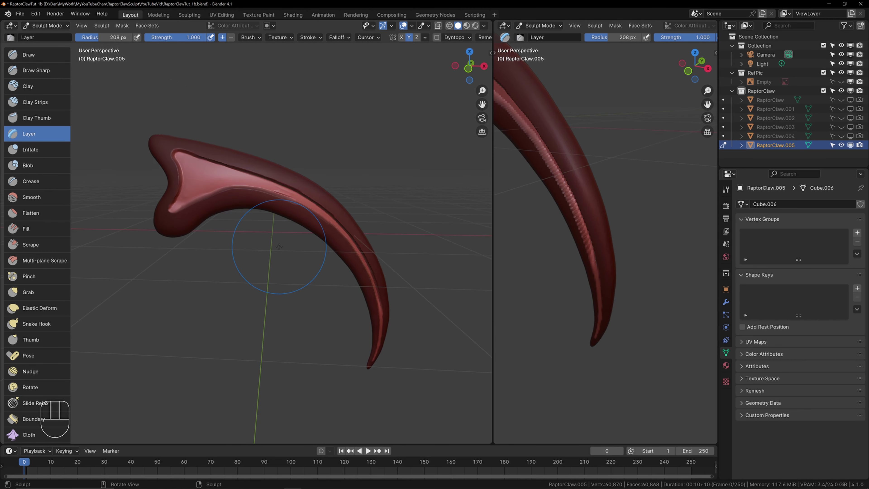
key(ctrl+z)
Step: Switch to the front view and try carving the base and groove inward with the Layer brush down to the tip
key(KP_1)
scroll(301, 195, up, 2)
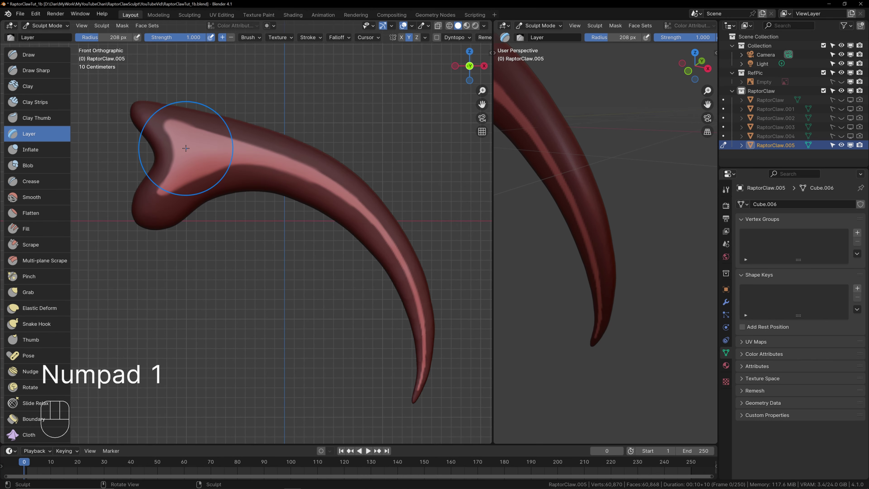
mouse_move(188, 124)
ctrl+mouse_down()
mouse_move(182, 113)
mouse_move(166, 188)
mouse_move(192, 183)
ctrl+mouse_up()
mouse_move(233, 150)
ctrl+mouse_down()
mouse_move(282, 160)
mouse_move(344, 200)
ctrl+mouse_up()
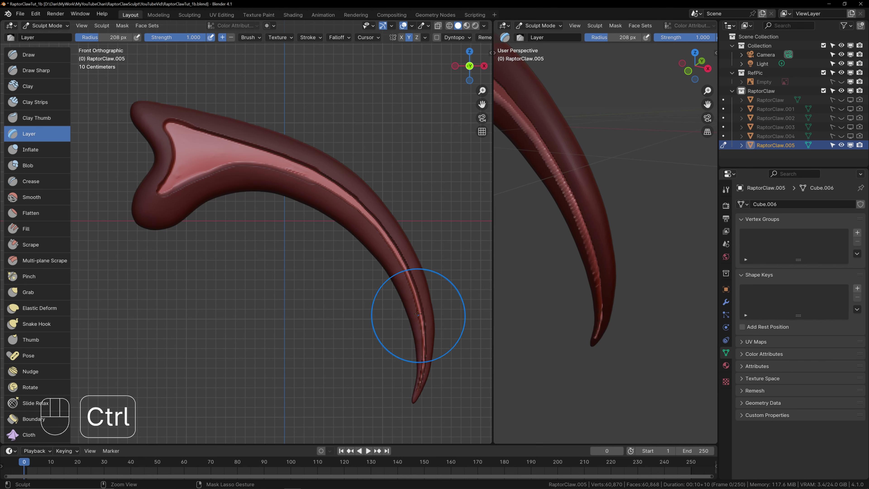
Step: Inspect the carved groove near the claw's tip and undo the front-view Layer strokes
shift+middle_drag(372, 272, 250, 219)
scroll(302, 271, up, 4)
shift+middle_drag(391, 320, 320, 218)
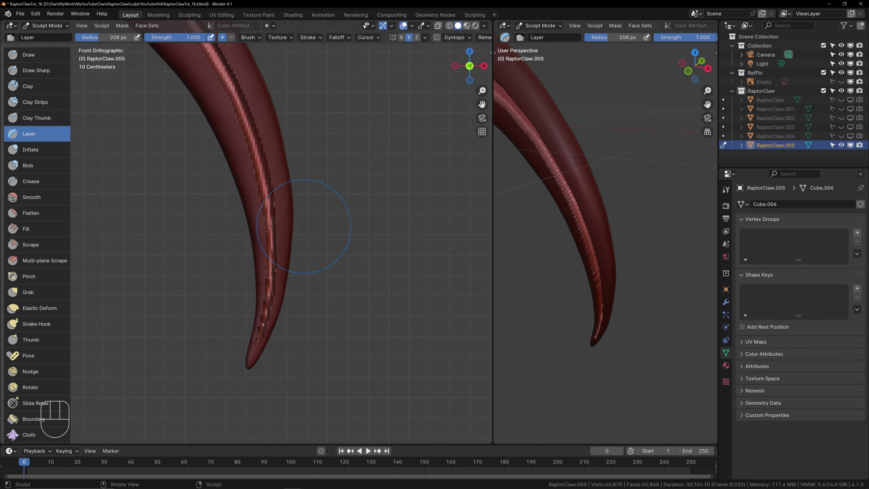
scroll(307, 281, up, 3)
scroll(377, 242, down, 8)
shift+middle_drag(224, 168, 341, 270)
mouse_move(251, 208)
shift+middle_down()
mouse_move(301, 220)
mouse_move(253, 219)
shift+middle_up()
key(ctrl+z)
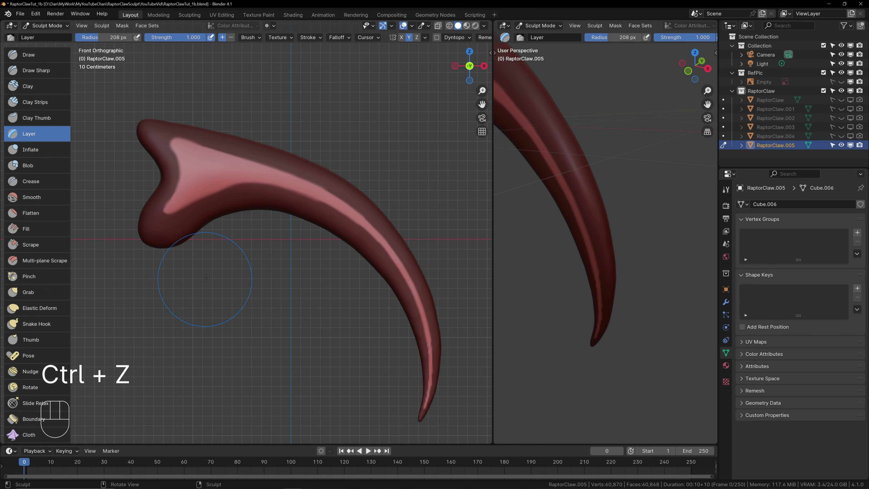
Step: Try a finer remesh voxel size of 0.008 m on the claw
scroll(241, 253, up, 3)
shift+middle_drag(241, 242, 244, 276)
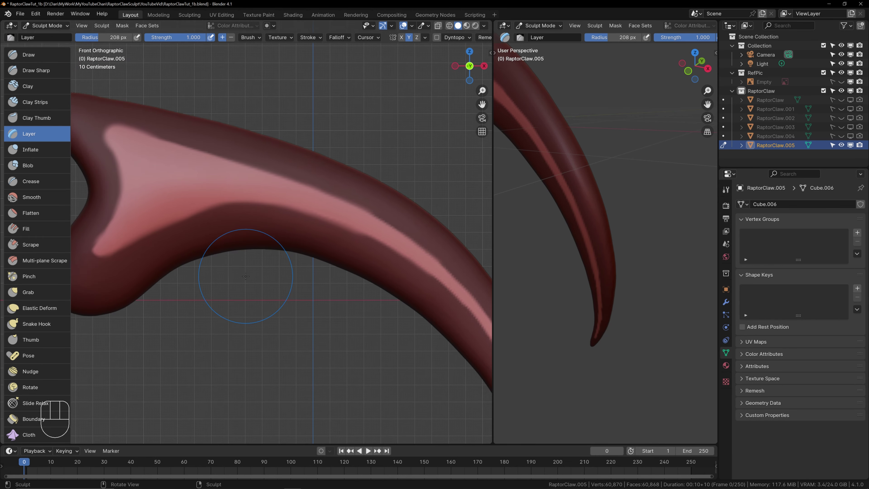
key(r)
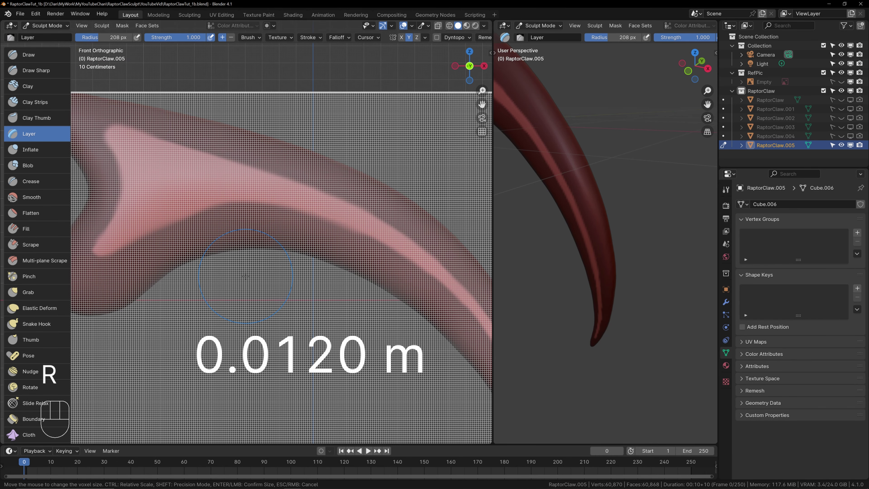
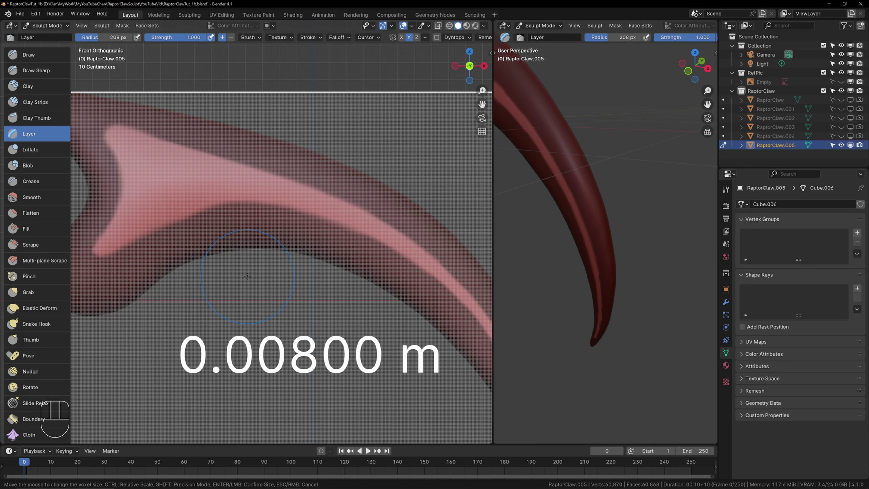
click(326, 264)
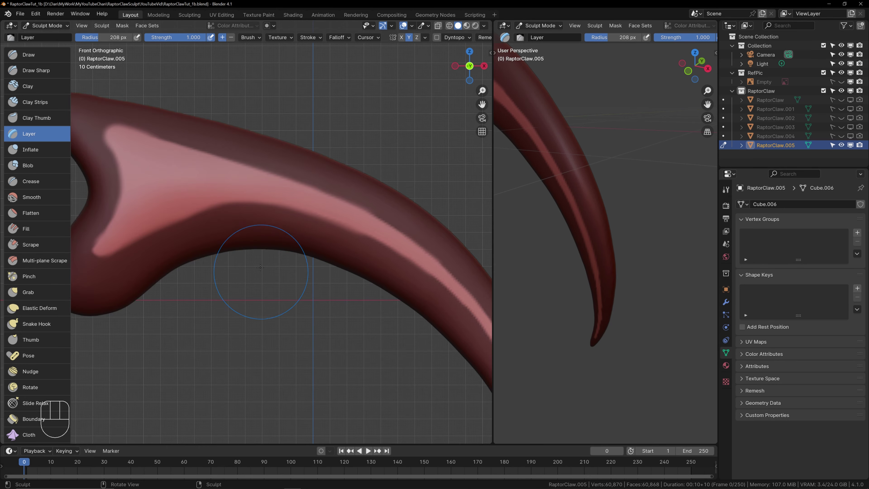
Step: Try recessing the unmasked base and groove again with inverted Layer brush strokes along the claw
shift+middle_drag(270, 240, 270, 217)
scroll(270, 278, down, 4)
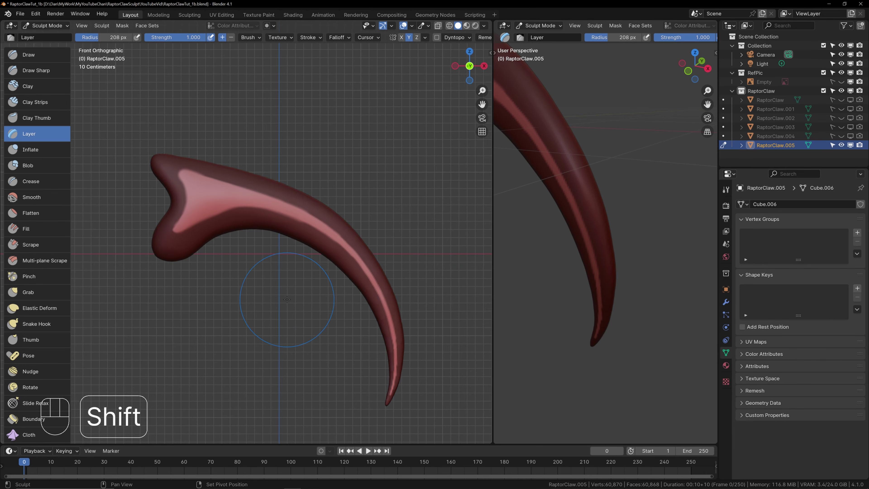
shift+middle_drag(287, 299, 261, 270)
ctrl+drag(182, 170, 218, 169)
ctrl+drag(163, 196, 267, 182)
ctrl+drag(318, 228, 308, 217)
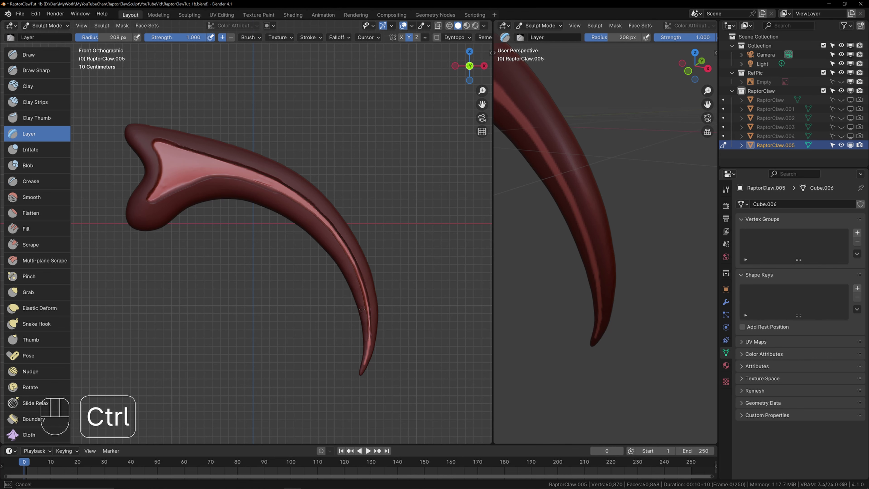
ctrl+drag(341, 232, 290, 189)
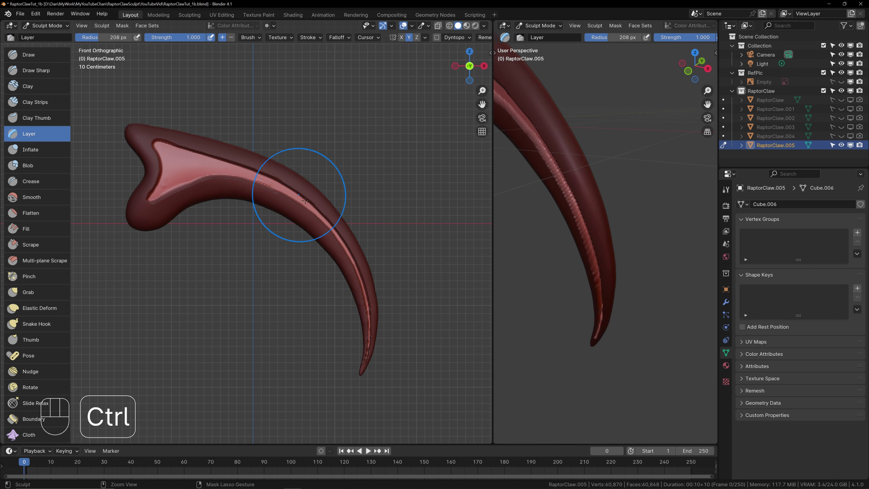
Step: Inspect the Layer-carved groove up close and from an angle, and undo the carving
scroll(385, 278, up, 2)
shift+middle_drag(425, 308, 323, 219)
scroll(381, 241, up, 2)
shift+middle_drag(381, 241, 307, 284)
middle_drag(371, 228, 343, 253)
scroll(342, 253, down, 4)
key(ctrl+z)
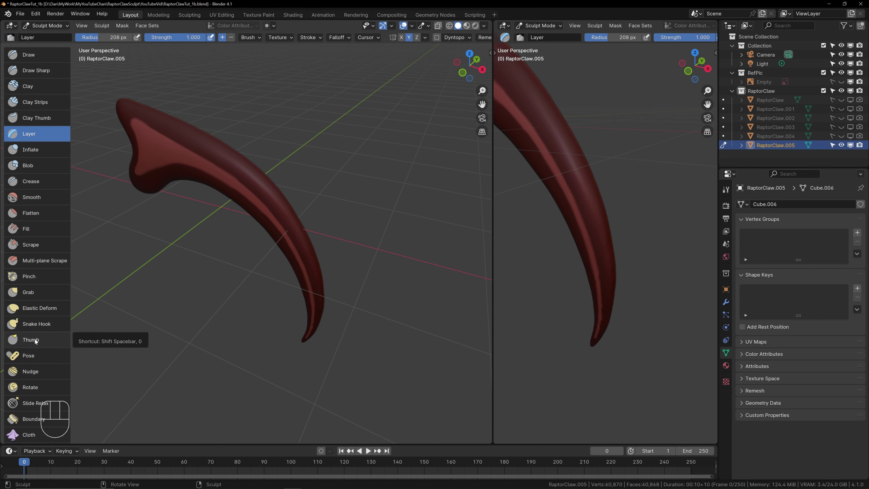
Step: Scale the unmasked base and groove area inward along the Y axis to about 0.73 with the Scale tool
scroll(35, 341, down, 10)
scroll(41, 362, down, 3)
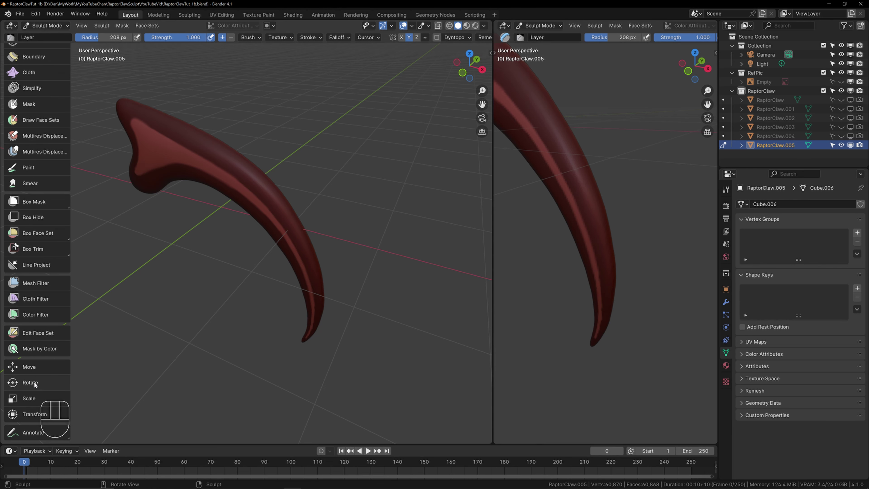
click(23, 397)
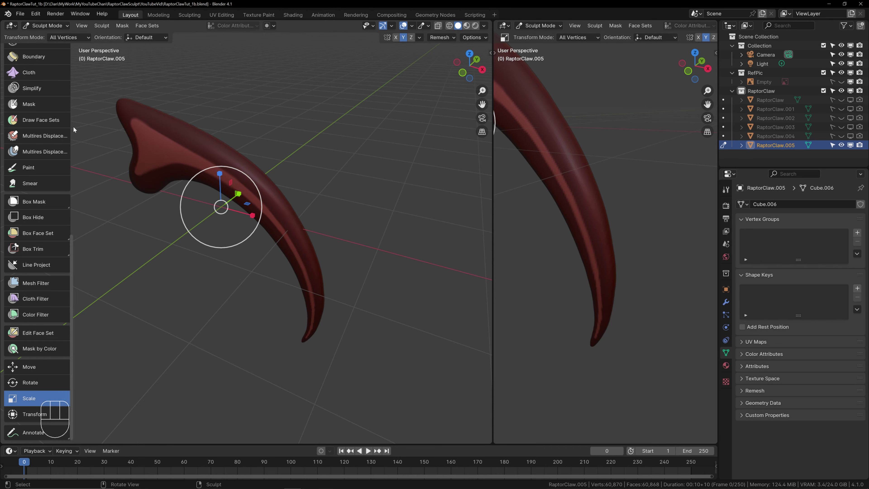
middle_drag(290, 193, 312, 256)
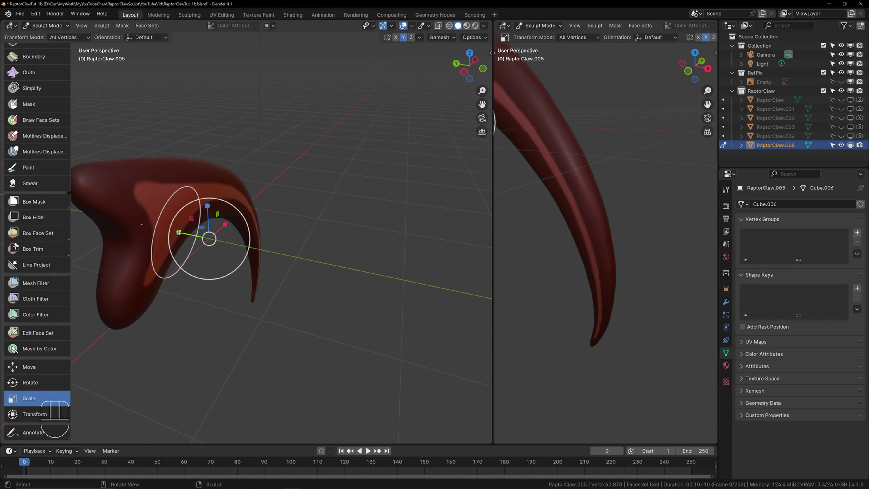
drag(179, 233, 187, 238)
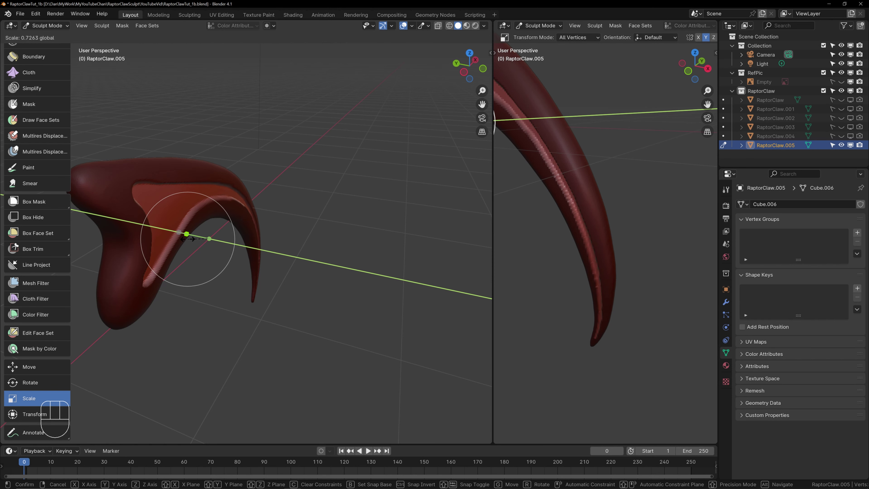
drag(187, 239, 188, 239)
Step: Examine the scaled recess and its groove edges from the claw's tip back to the base
middle_drag(285, 196, 238, 206)
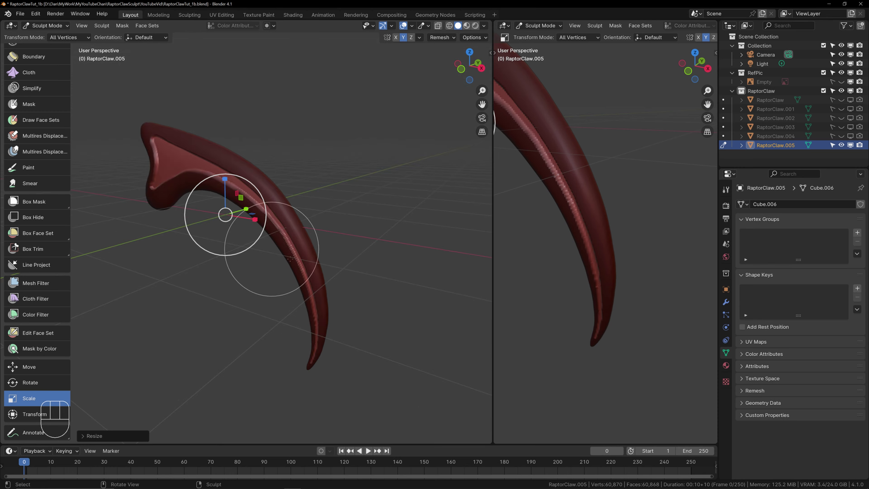
shift+middle_drag(300, 284, 245, 219)
middle_drag(264, 253, 283, 233)
scroll(288, 237, up, 4)
shift+middle_drag(298, 277, 346, 270)
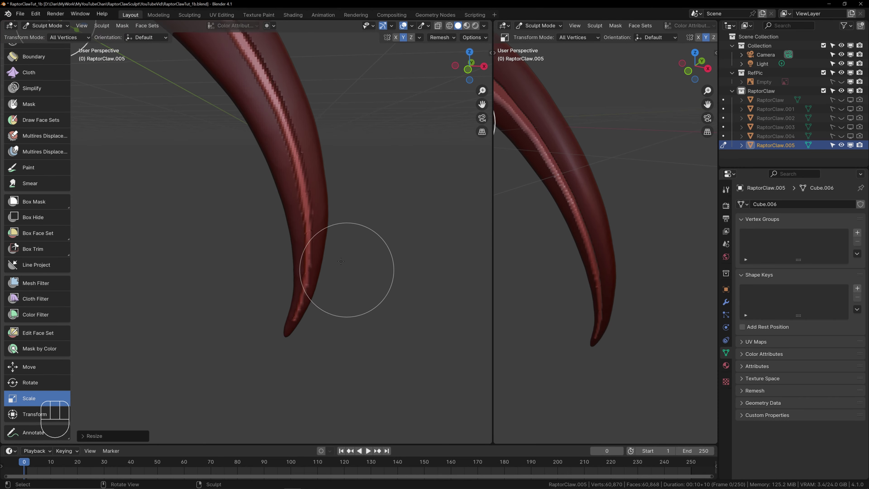
shift+middle_drag(299, 157, 353, 274)
mouse_move(332, 181)
shift+middle_down()
mouse_move(379, 259)
mouse_move(369, 207)
mouse_move(401, 235)
shift+middle_up()
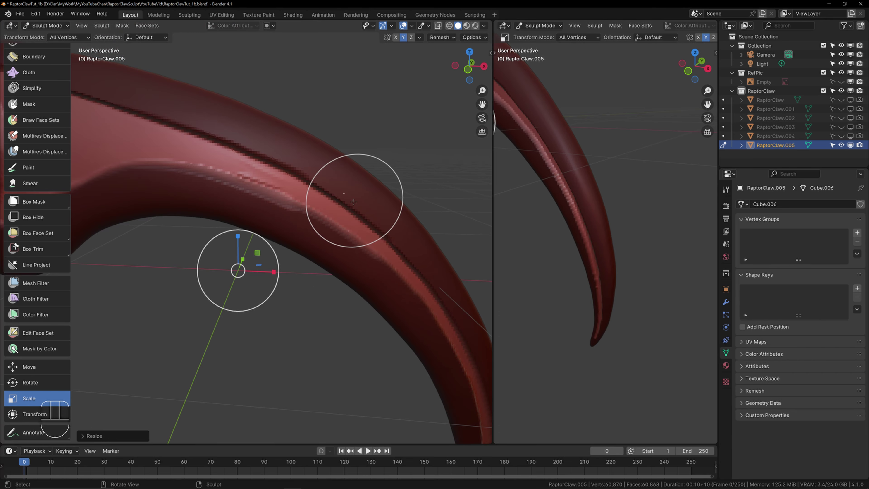
scroll(350, 201, down, 2)
shift+middle_drag(291, 198, 359, 198)
middle_drag(320, 163, 328, 185)
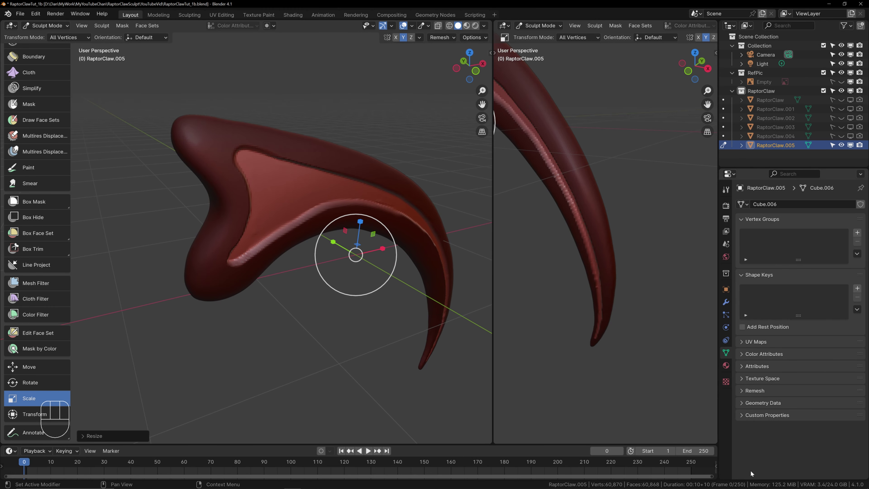
Step: Save the claw file as a new version named RaptorClawTut_1c.blend
click(20, 14)
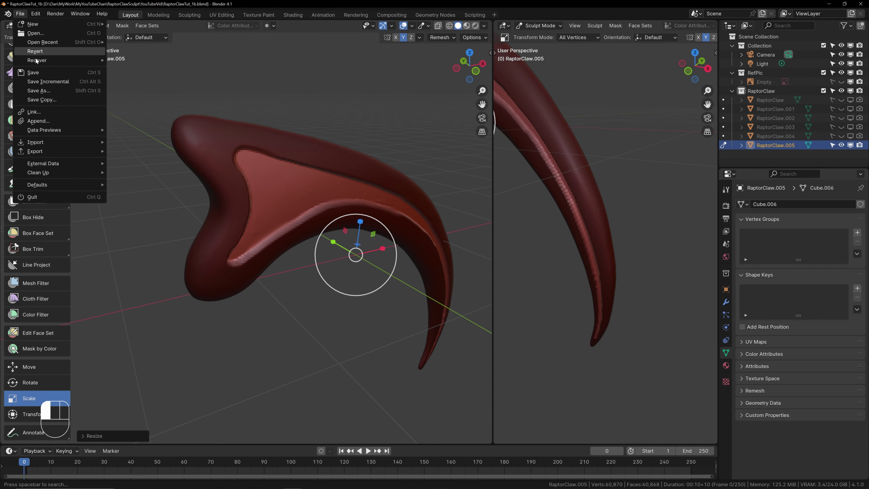
click(38, 90)
drag(184, 369, 219, 370)
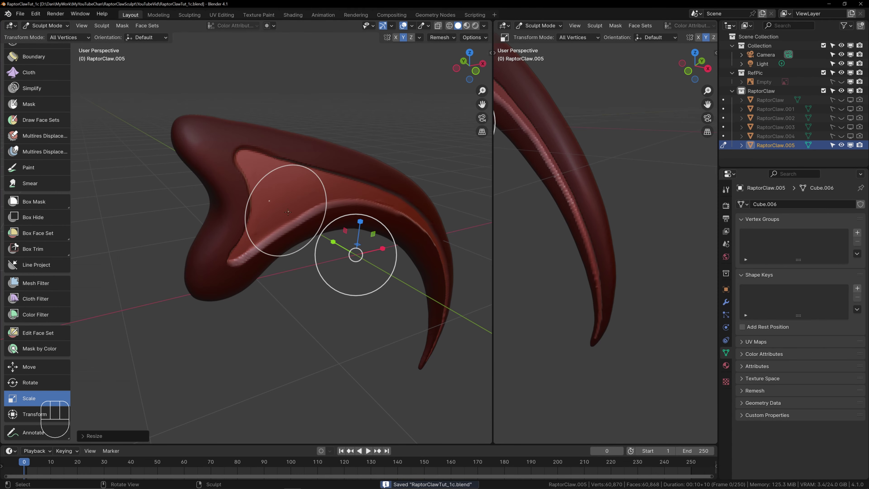
click(747, 369)
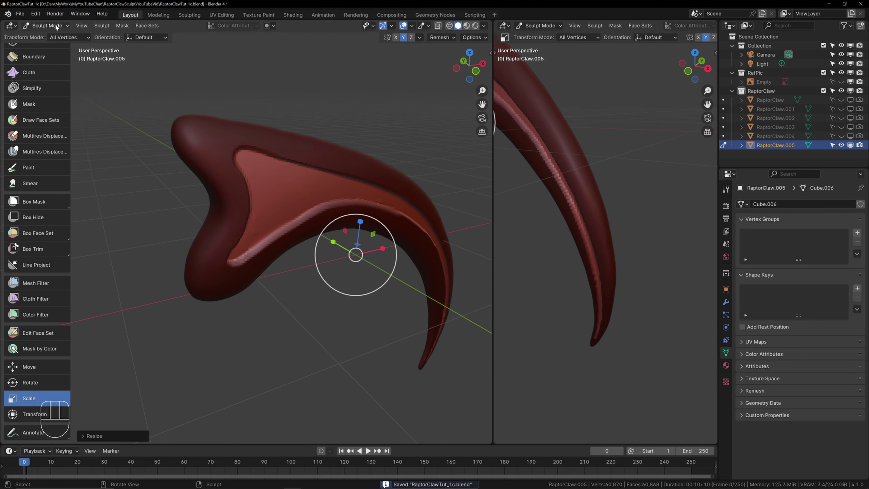
Step: Duplicate RaptorClaw.005 in place in Object Mode, hide the original and select the copy
click(40, 25)
click(48, 38)
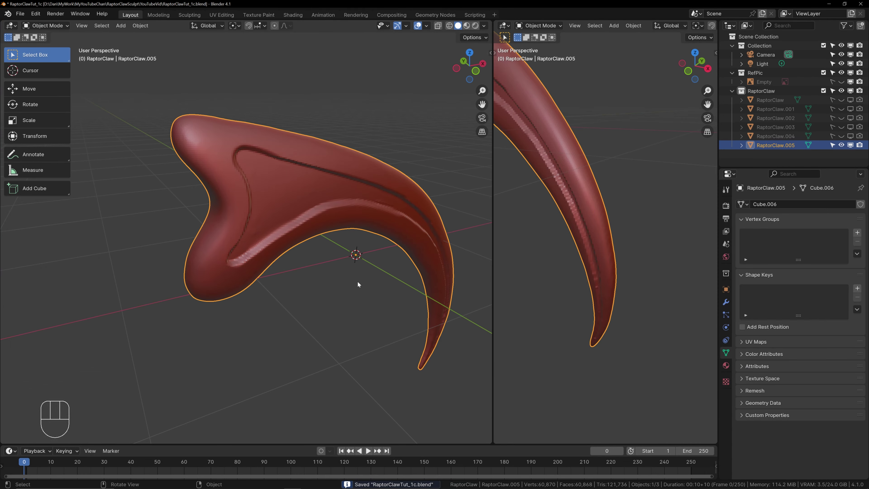
key(shift+d)
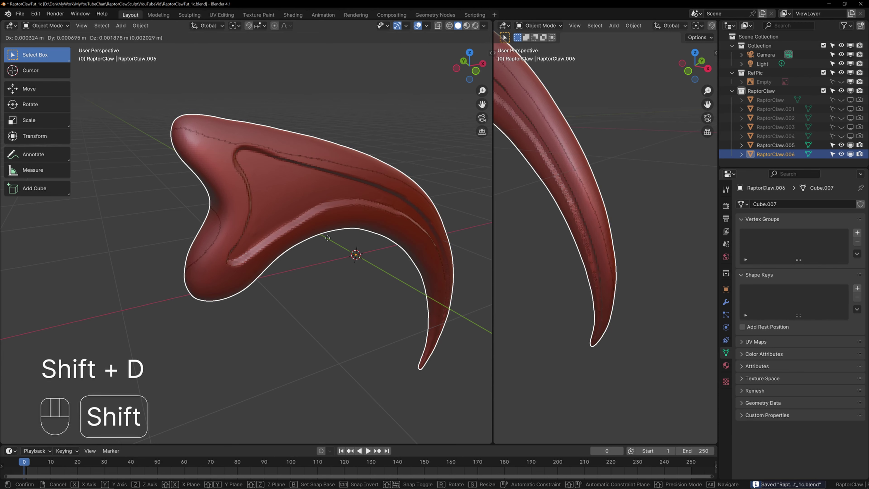
right_click(287, 284)
click(774, 145)
click(842, 145)
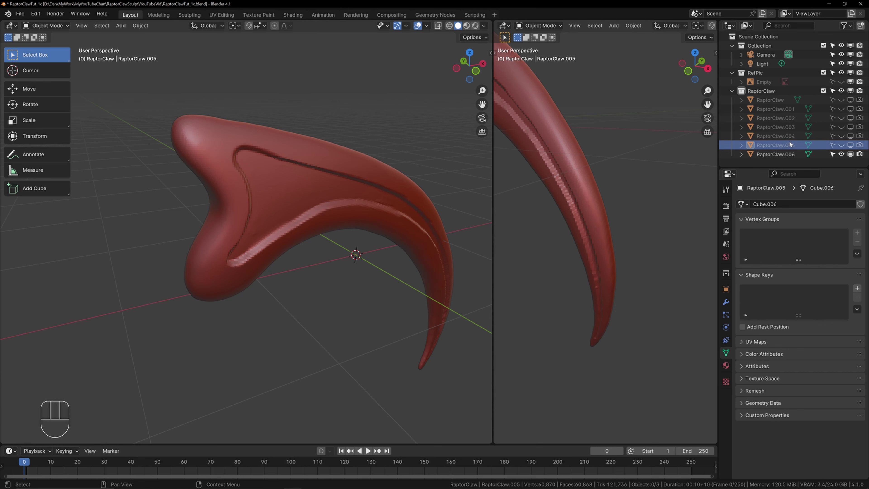
click(772, 154)
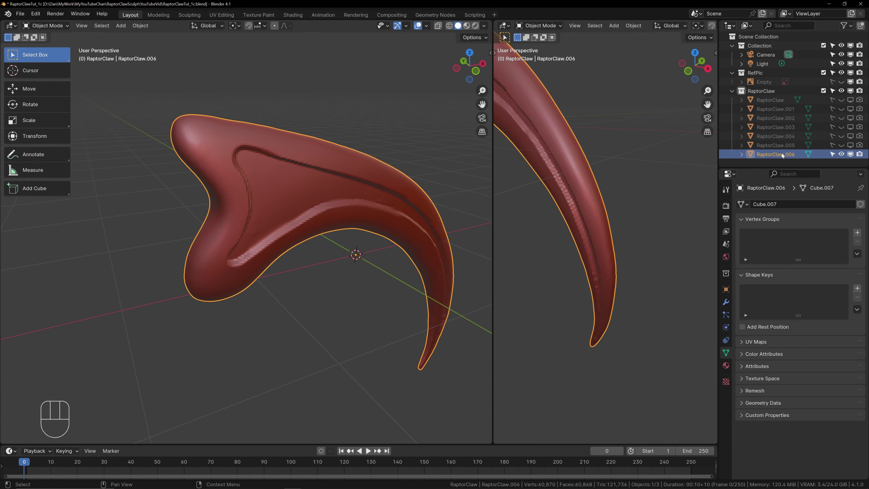
key(shift)
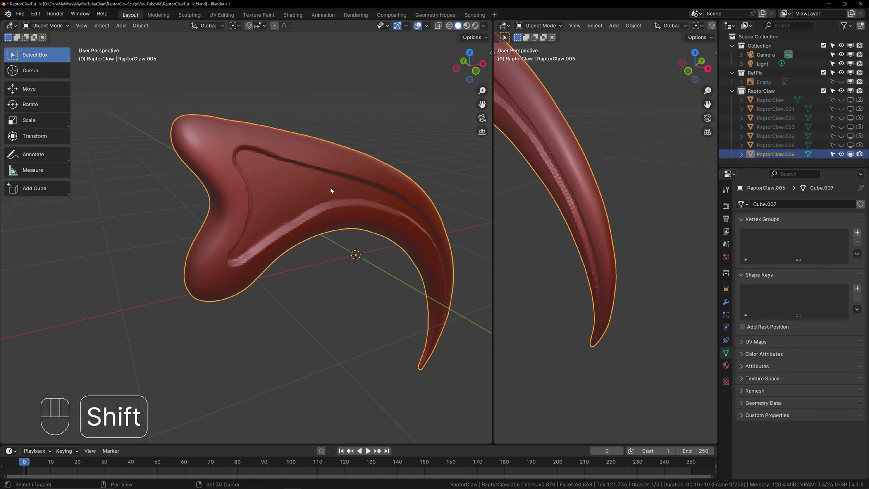
Step: Swap the viewport and render visibility between RaptorClaw.005 and its copy, and swap it back so only the copy shows
shift+middle_drag(329, 187, 279, 171)
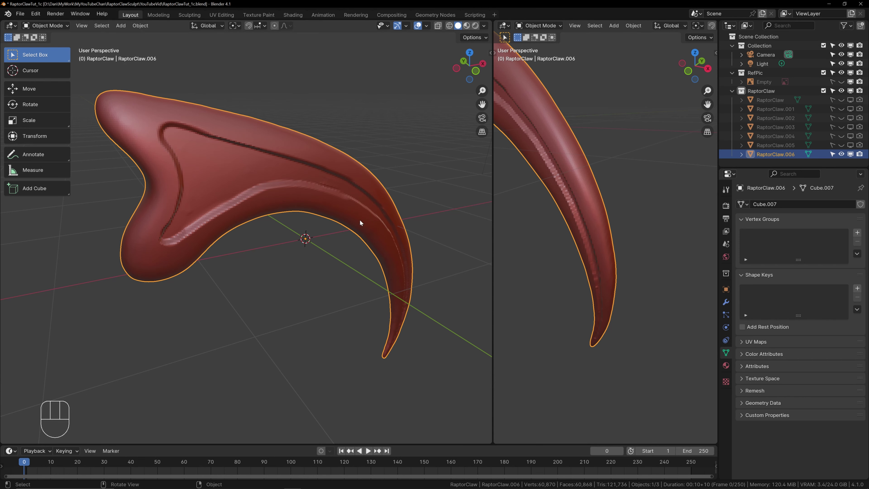
middle_drag(374, 177, 310, 171)
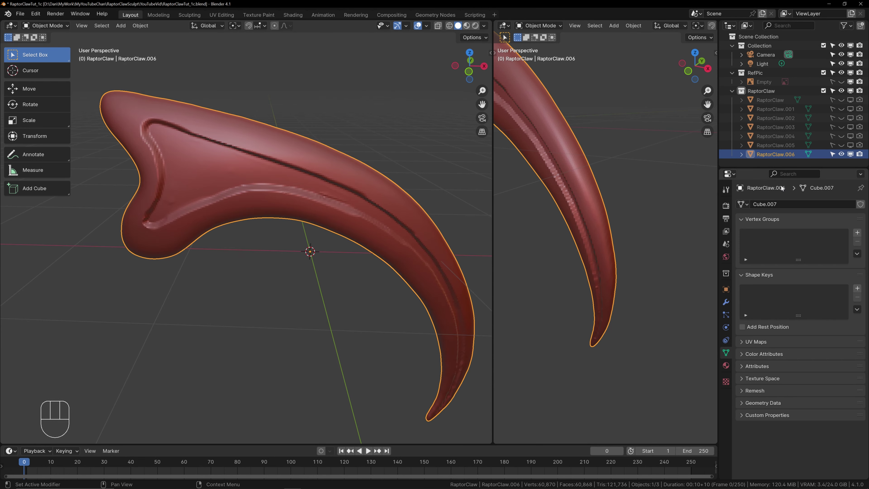
click(772, 145)
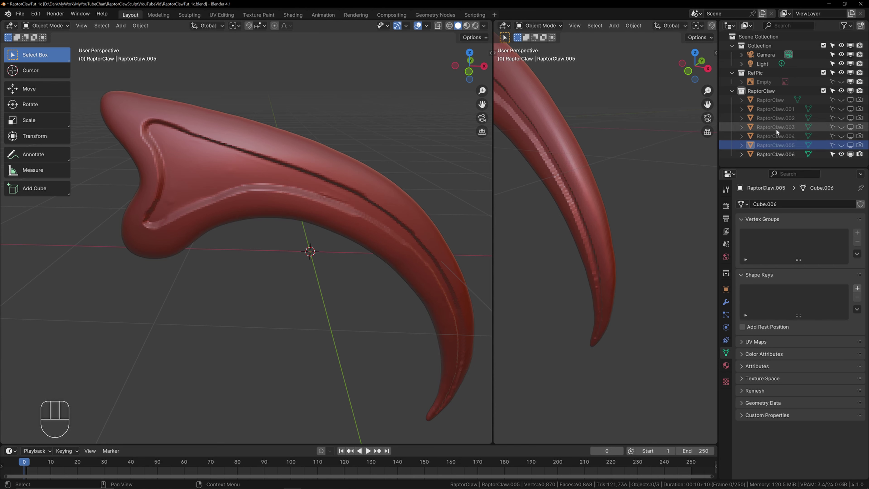
click(842, 145)
click(859, 144)
click(790, 155)
click(842, 154)
click(859, 154)
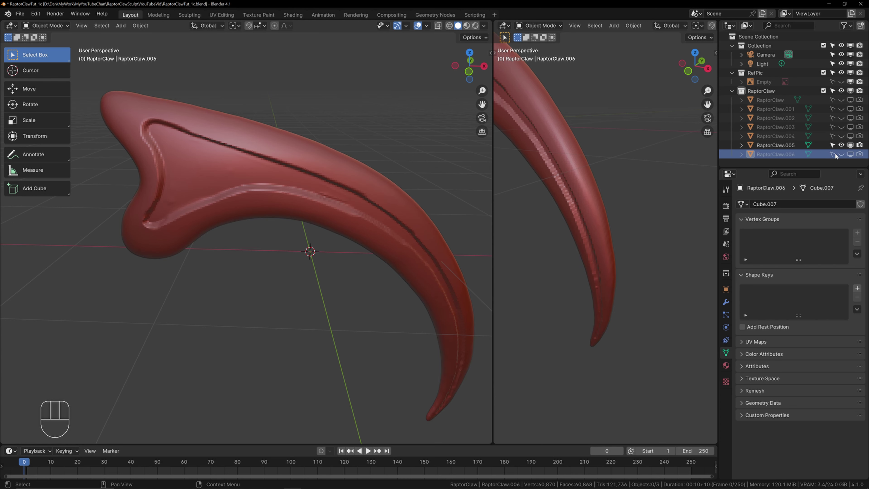
click(842, 154)
click(860, 154)
click(841, 145)
click(859, 145)
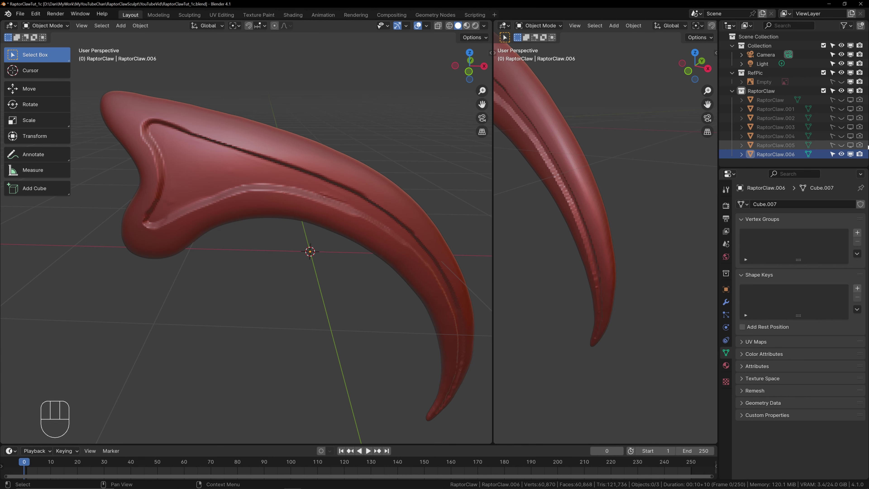
Step: Select the duplicated claw and enter Sculpt Mode with the Draw brush
click(772, 153)
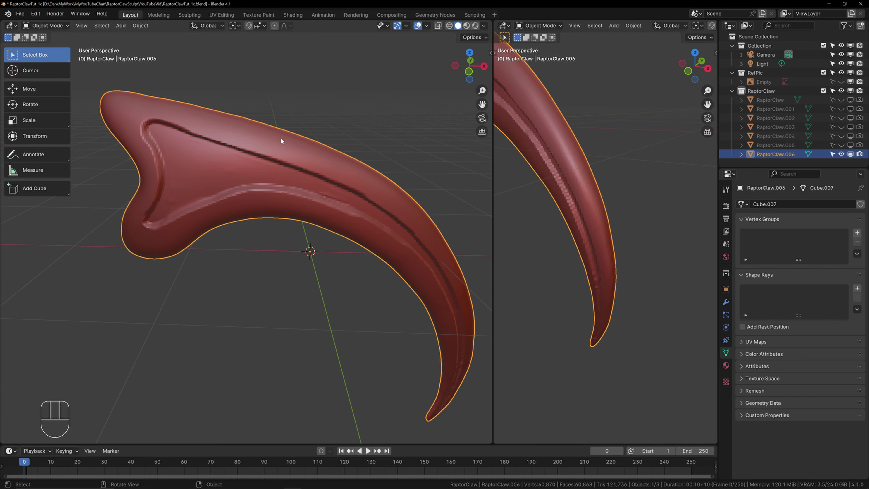
middle_drag(293, 133, 308, 155)
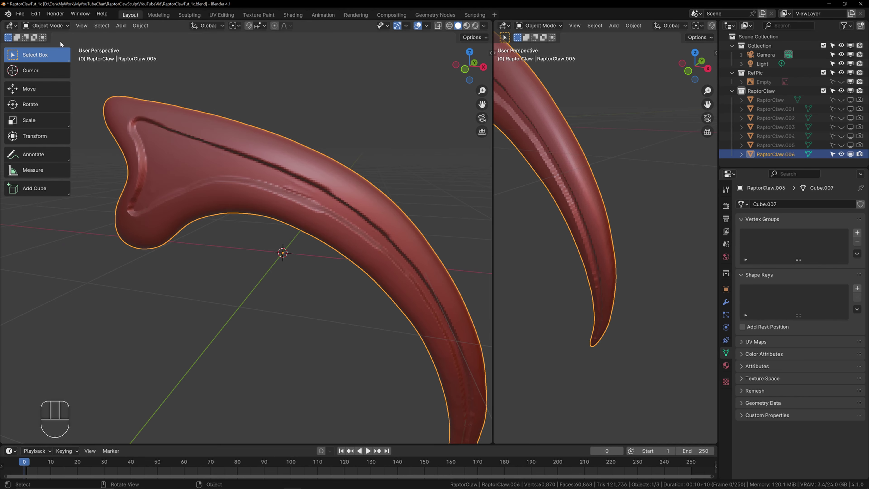
click(39, 26)
click(51, 56)
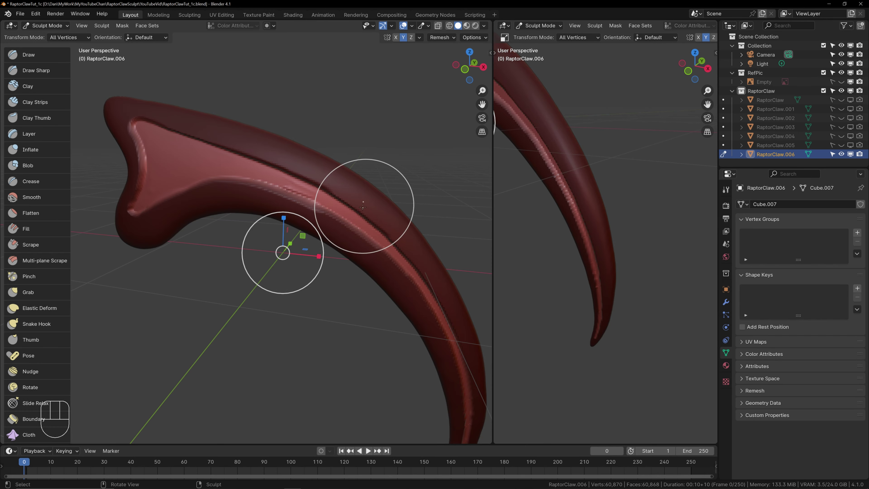
click(29, 54)
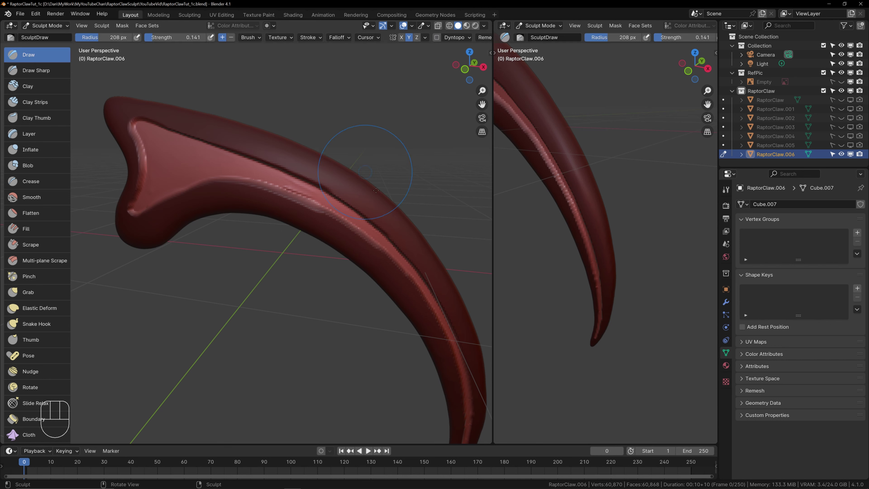
Step: Clear the mask from the duplicated claw
scroll(379, 181, down, 2)
shift+middle_drag(329, 182, 326, 175)
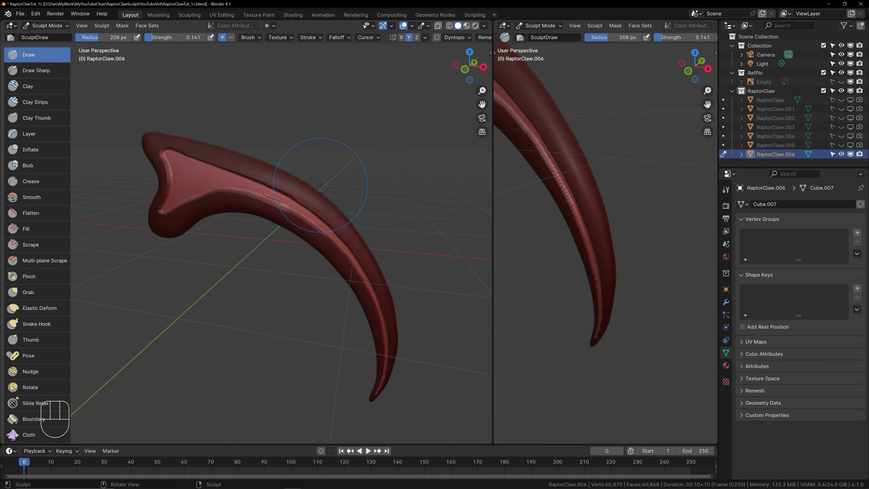
scroll(324, 178, up, 4)
shift+middle_drag(352, 149, 319, 159)
scroll(305, 164, down, 2)
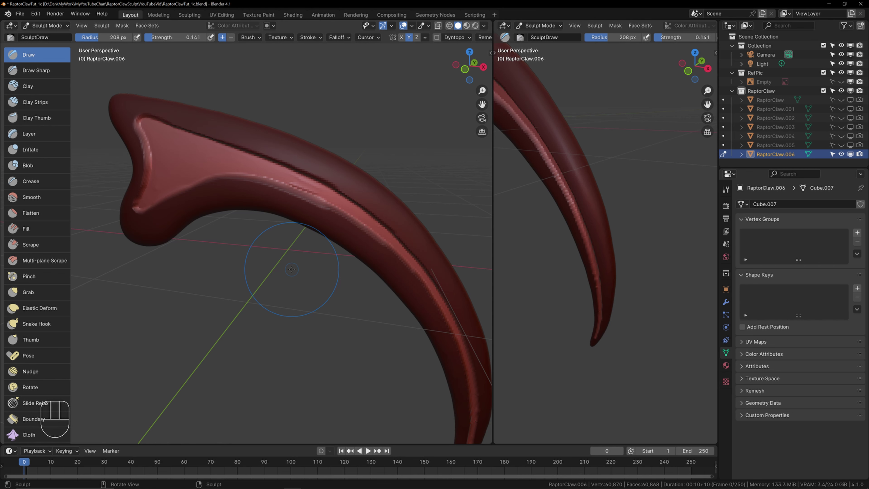
shift+middle_drag(296, 275, 251, 254)
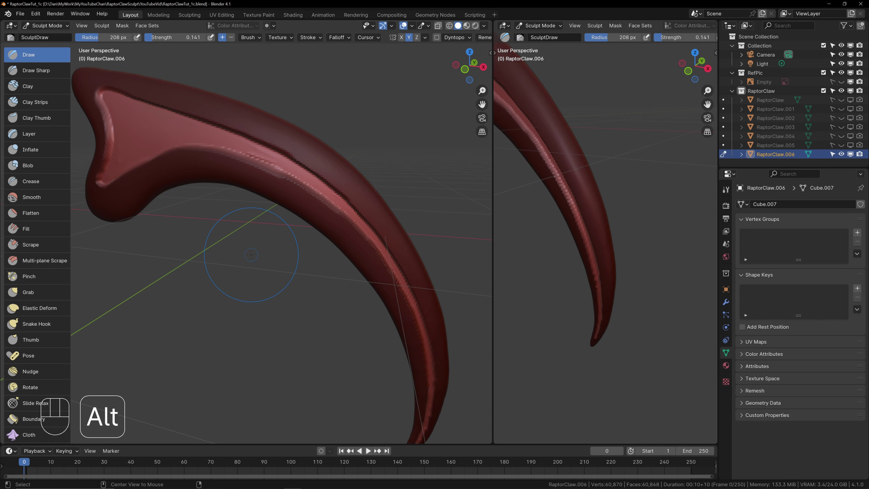
key(alt+m)
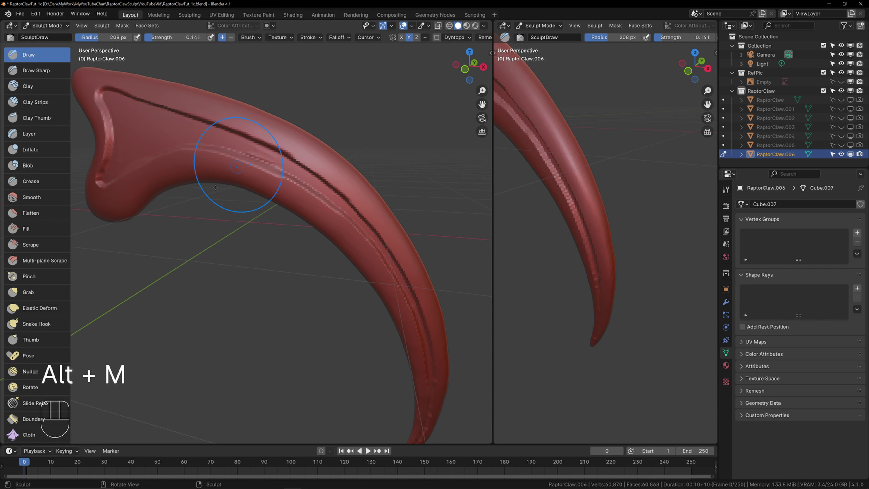
Step: Try smoothing the recess edges with brush strokes along the claw's side from the base outline to the tip
shift+middle_drag(293, 190, 312, 160)
mouse_move(325, 224)
middle_down()
mouse_move(359, 224)
mouse_move(347, 220)
middle_up()
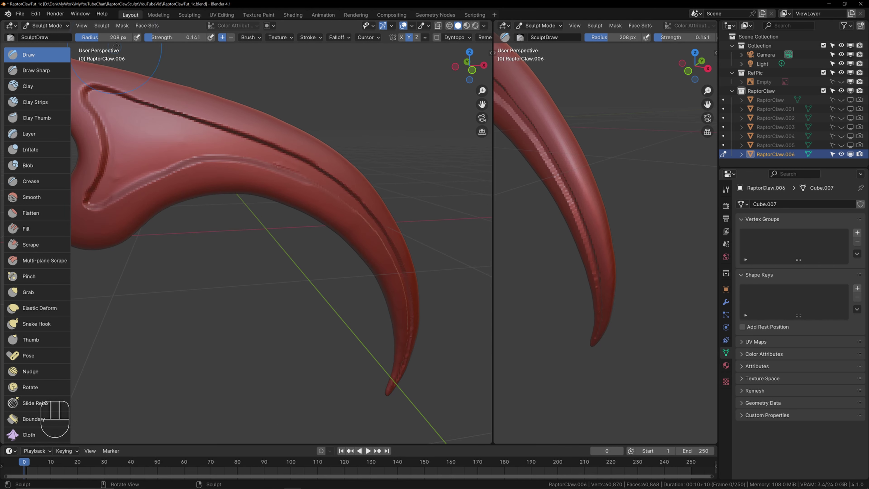
click(30, 199)
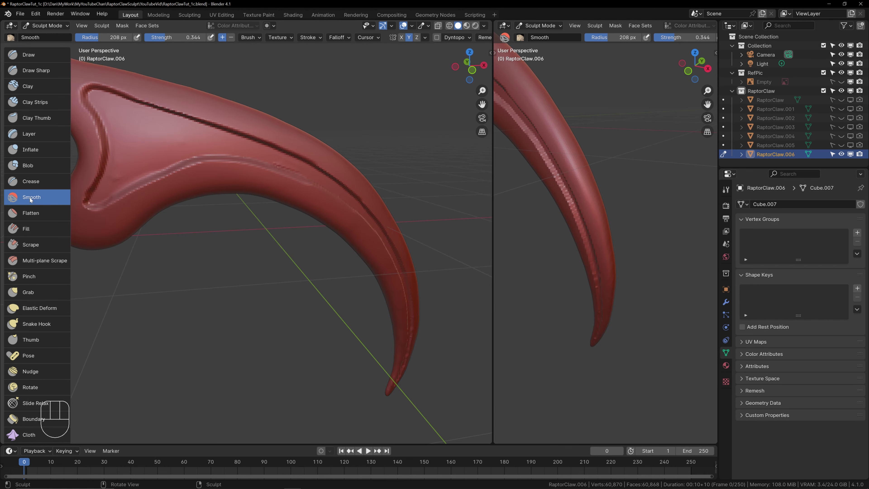
click(25, 58)
key(shift)
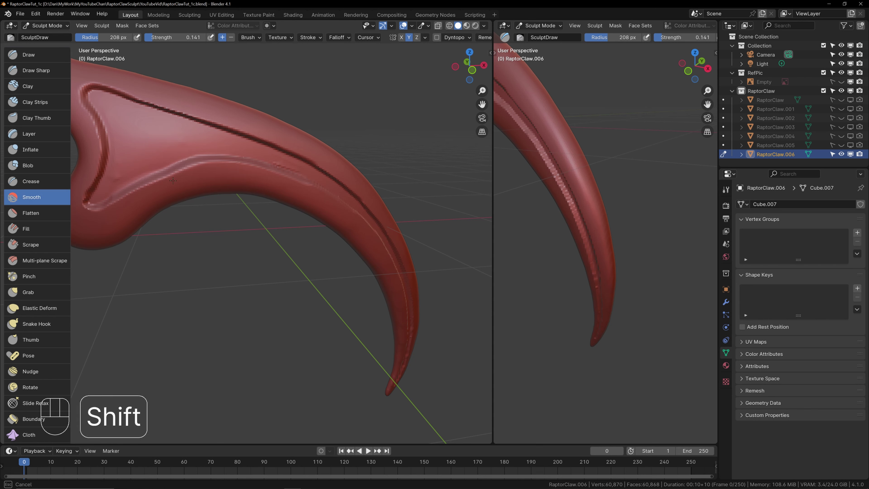
shift+drag(93, 99, 313, 166)
shift+drag(400, 286, 388, 398)
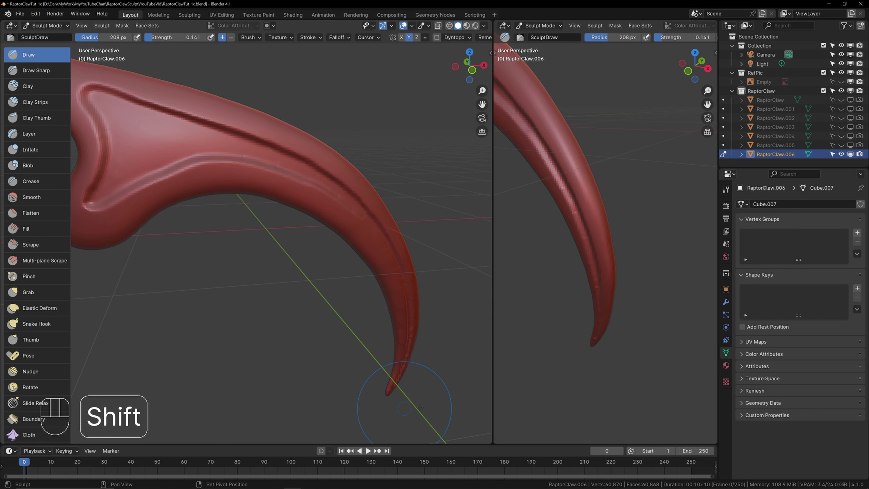
Step: Inspect the brush-smoothed groove from another angle and undo the smoothing
middle_drag(355, 237, 324, 243)
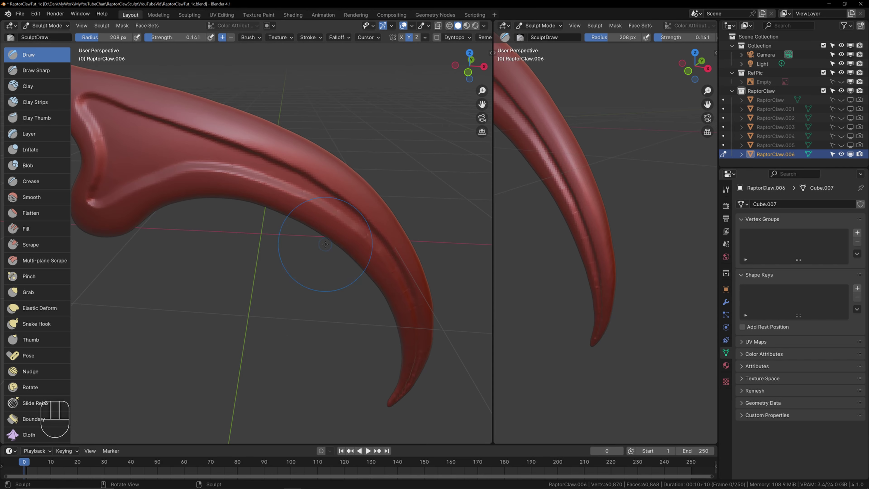
scroll(327, 243, down, 2)
middle_drag(575, 240, 561, 226)
mouse_move(376, 248)
shift+middle_down()
mouse_move(400, 209)
mouse_move(320, 180)
mouse_move(352, 174)
mouse_move(301, 186)
mouse_move(312, 265)
shift+middle_up()
key(ctrl+z)
Step: Select the Smooth brush and lower its strength to 0.257
middle_drag(312, 264, 300, 207)
scroll(300, 206, up, 1)
click(28, 197)
drag(163, 38, 160, 38)
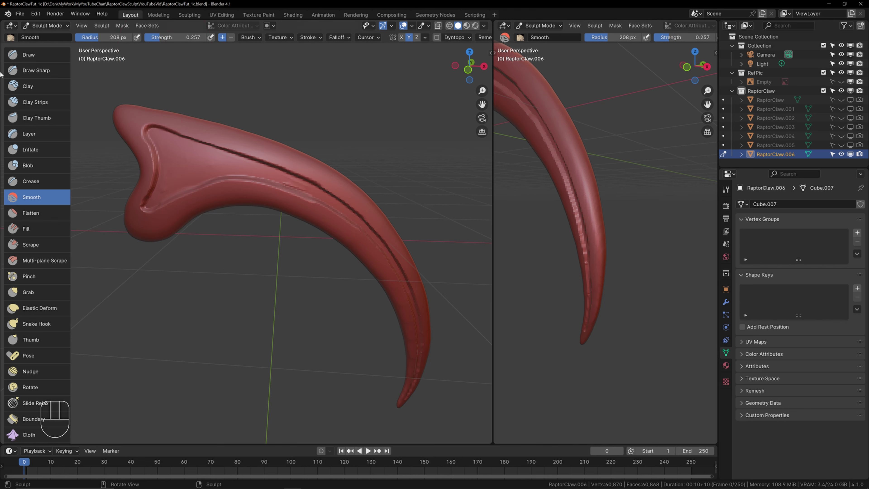
Step: Smooth the entire claw mesh evenly with the Mesh Filter set to Smooth at strength 1.000
scroll(46, 362, down, 5)
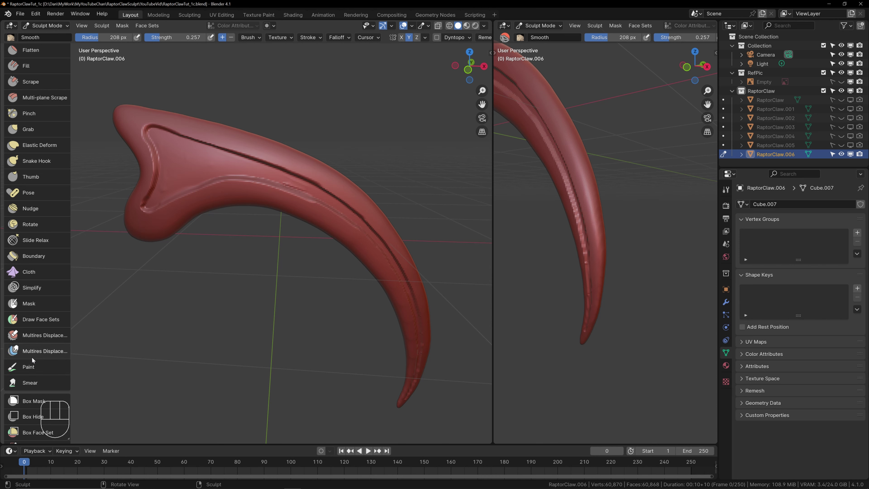
scroll(33, 357, down, 3)
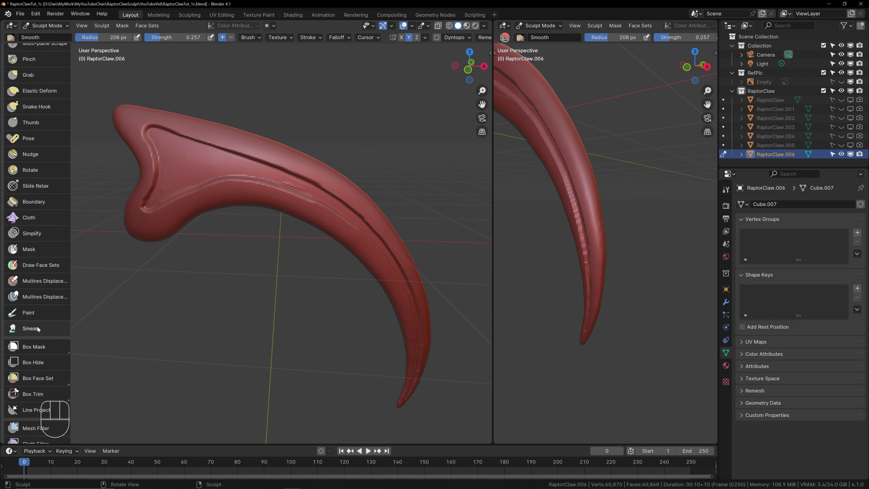
scroll(33, 307, down, 3)
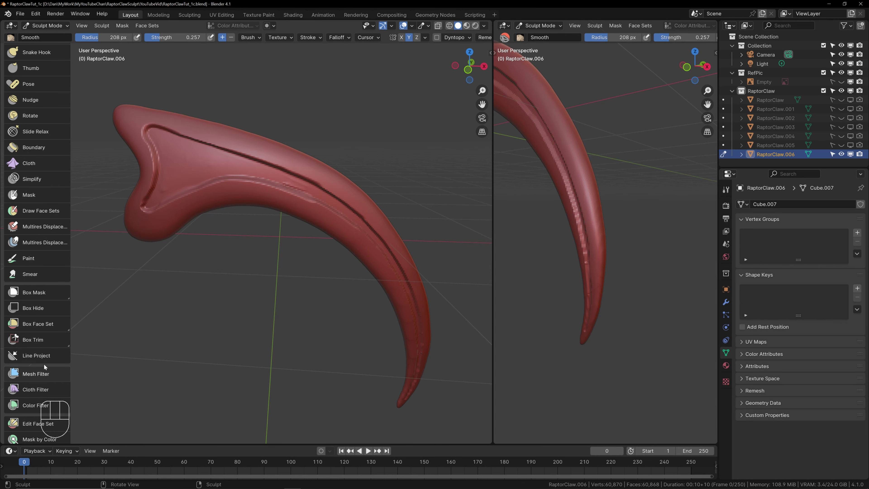
click(33, 374)
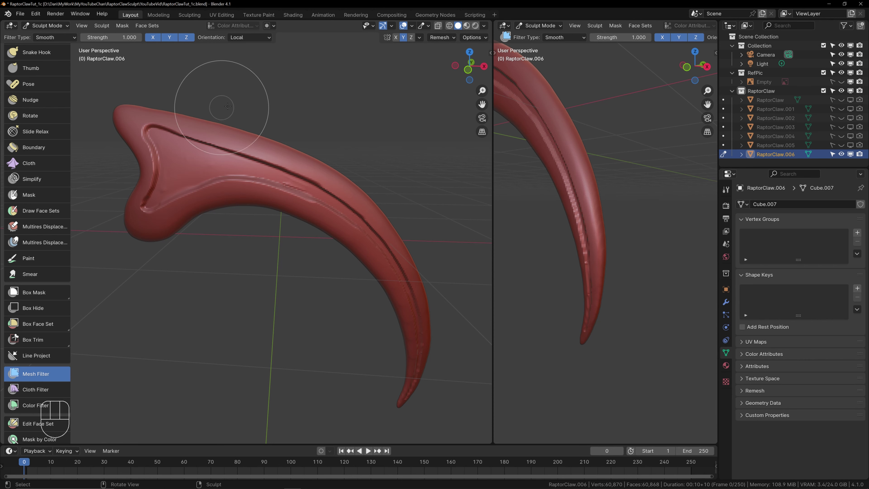
mouse_move(248, 97)
mouse_down()
mouse_move(264, 90)
mouse_move(337, 98)
mouse_up()
Step: Align the view to the front and set up the Grab brush with a 280 px radius over the claw's base
key(KP_1)
scroll(346, 177, up, 3)
shift+middle_drag(175, 159, 250, 228)
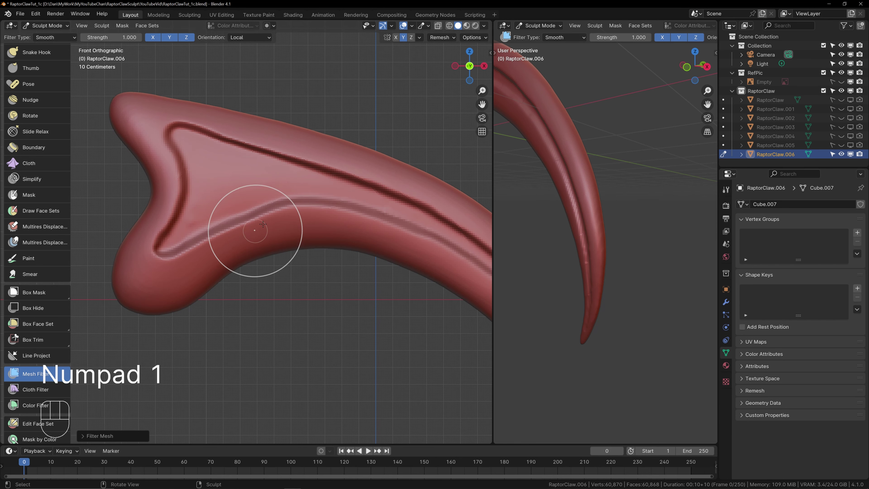
key(g)
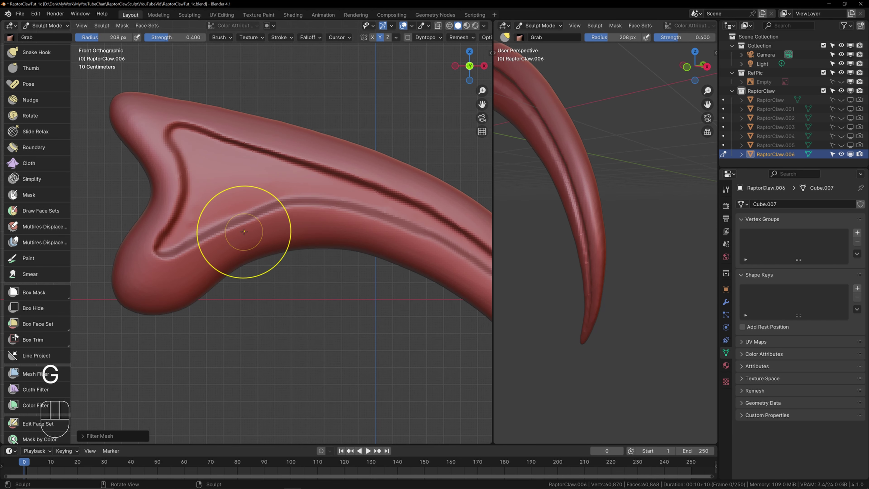
key(f)
drag(244, 213, 244, 212)
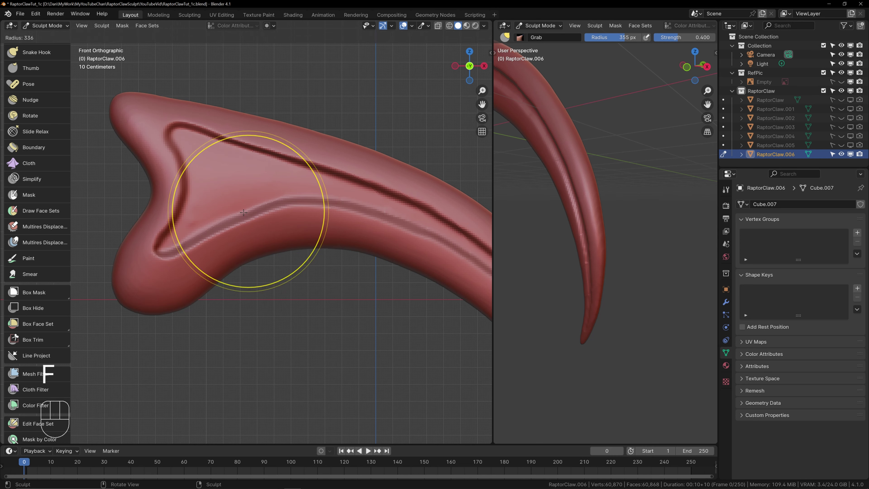
click(247, 213)
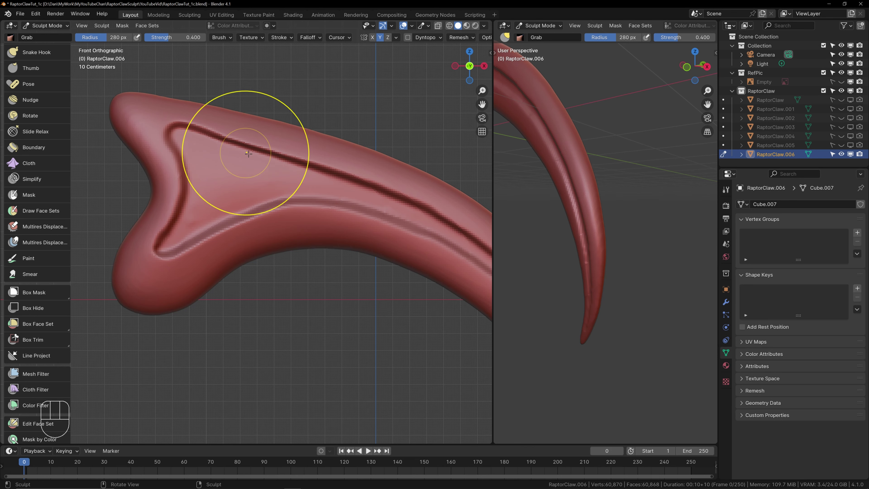
Step: Examine the groove and surface of the claw from its tip to its base from several angles
scroll(272, 162, down, 3)
middle_drag(310, 169, 329, 216)
scroll(372, 232, down, 2)
shift+middle_drag(373, 233, 297, 201)
scroll(360, 235, up, 5)
scroll(329, 227, up, 1)
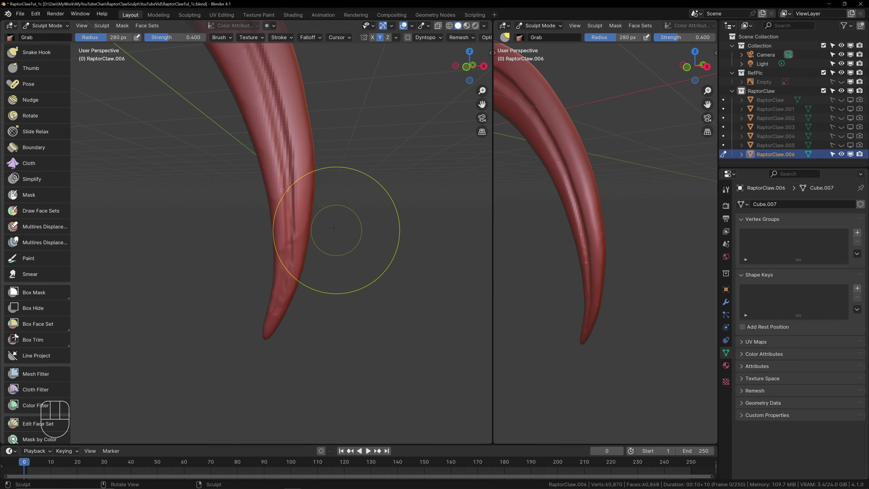
scroll(323, 220, down, 3)
mouse_move(205, 127)
shift+middle_down()
mouse_move(287, 210)
mouse_move(357, 215)
mouse_move(191, 215)
shift+middle_up()
shift+middle_drag(259, 214, 301, 226)
scroll(301, 226, up, 3)
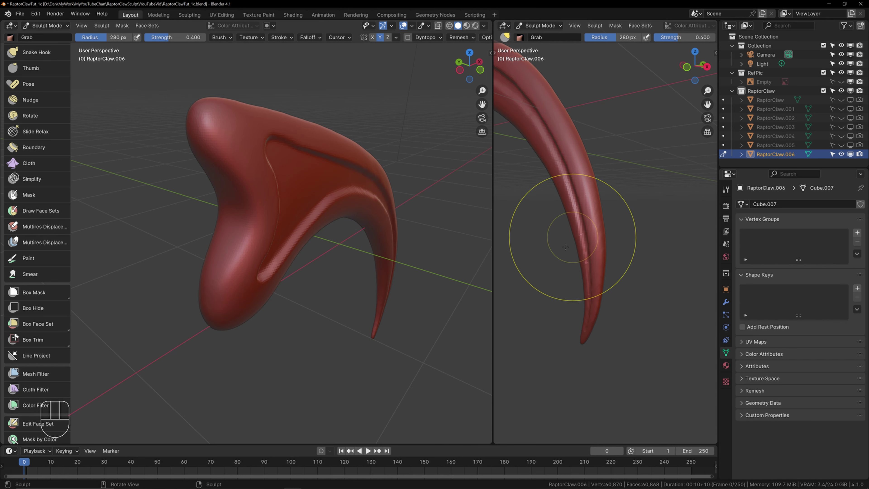
Step: Join the two side-by-side 3D viewports into a single one, keeping the main sculpting view
right_click(494, 206)
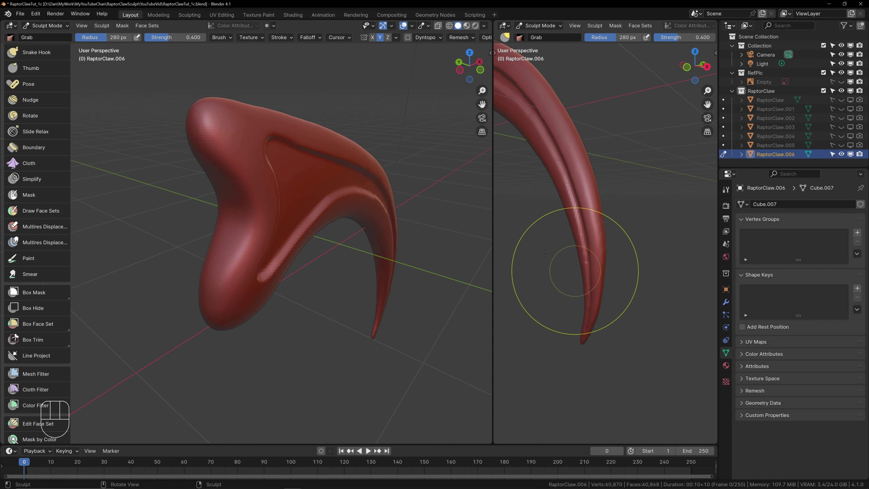
right_click(494, 214)
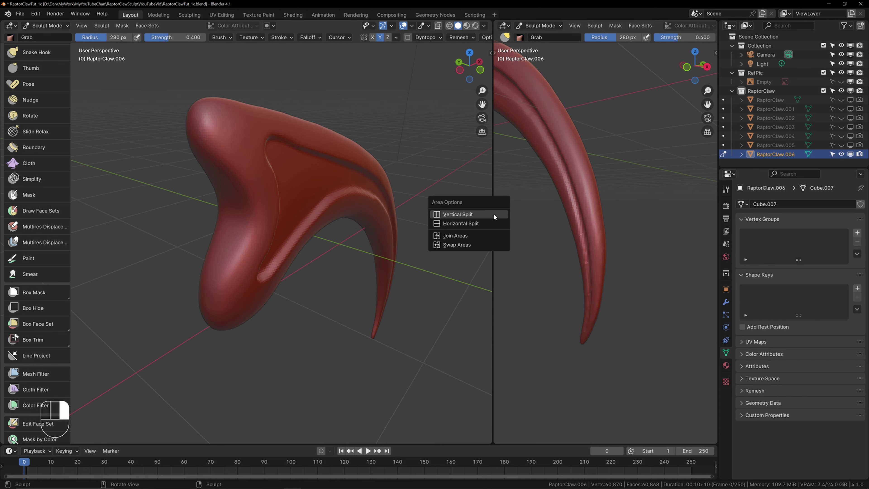
click(472, 235)
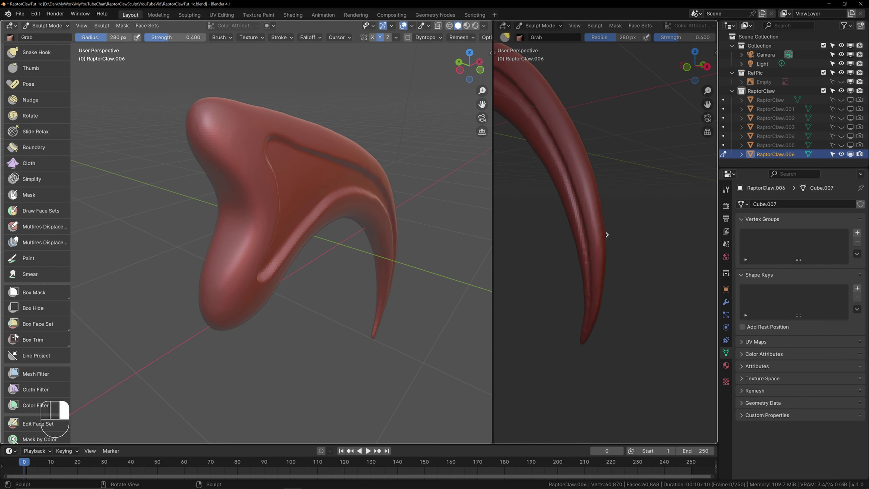
click(606, 234)
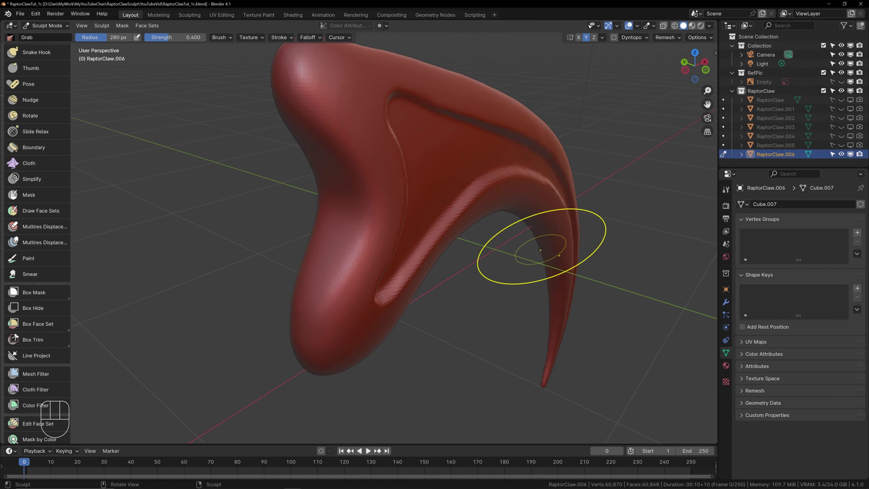
scroll(543, 253, down, 2)
shift+middle_drag(544, 240, 471, 209)
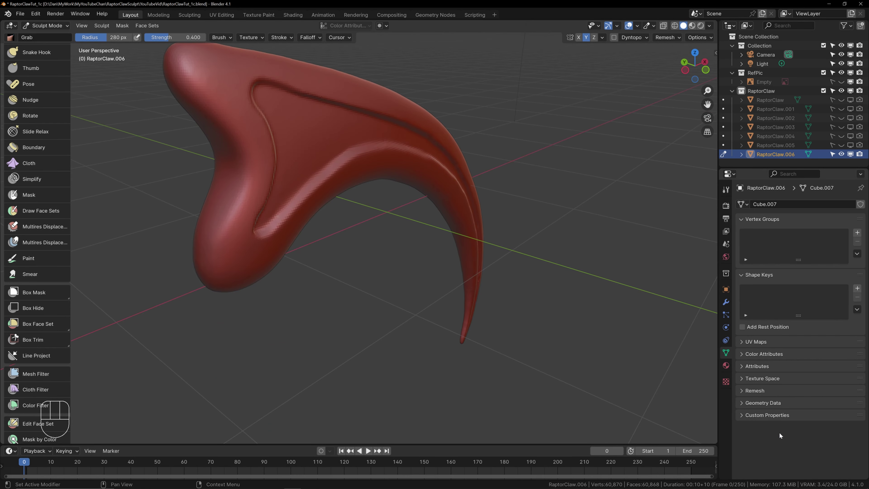
Step: Split the properties area horizontally and turn the lower part into an Image Editor
right_click(779, 479)
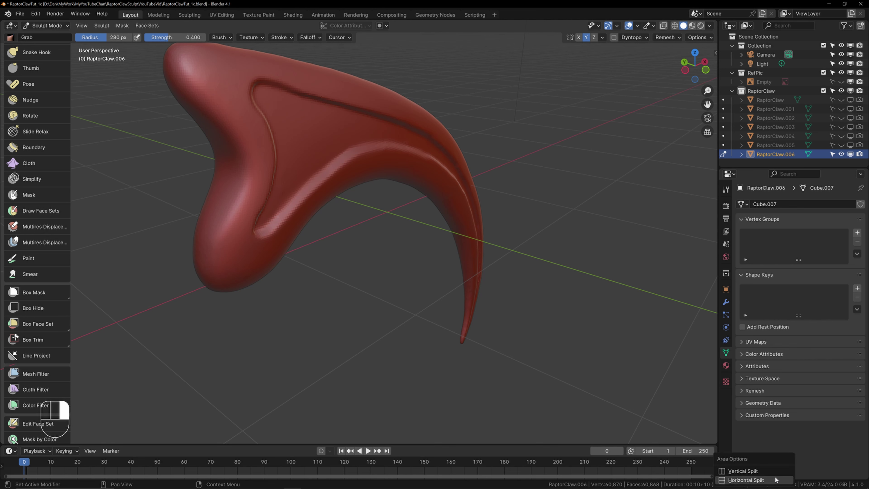
click(763, 480)
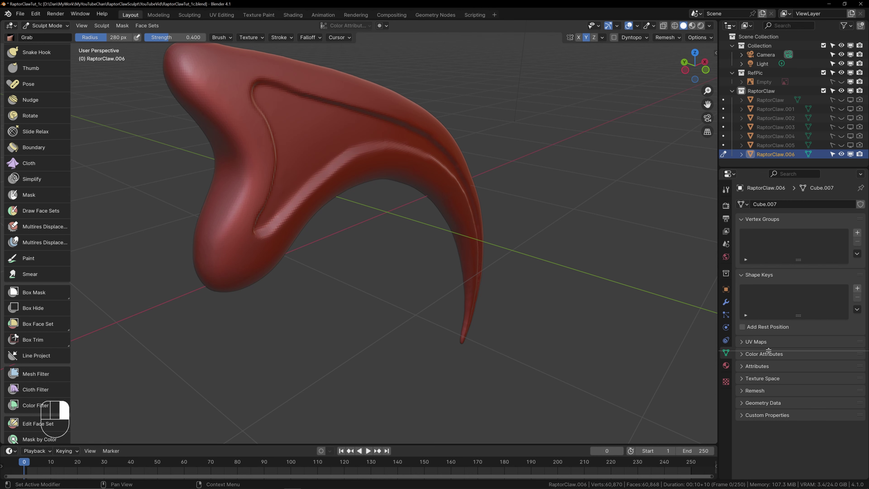
click(768, 364)
click(728, 367)
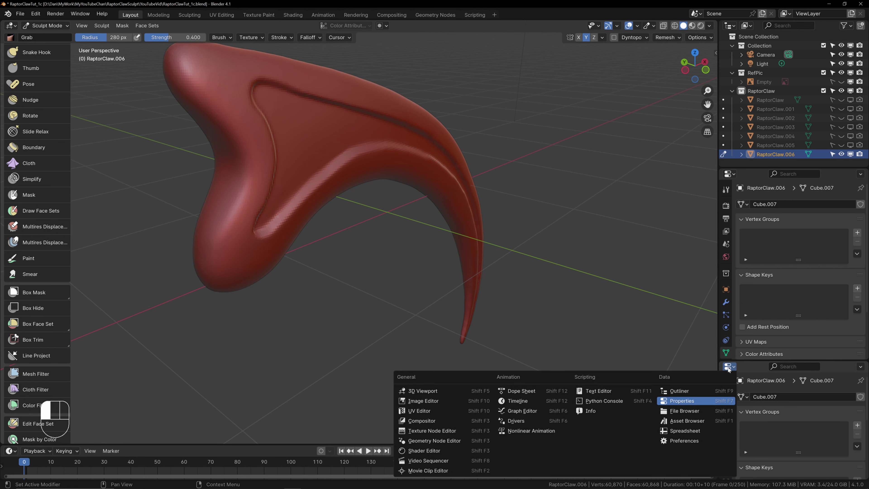
click(411, 402)
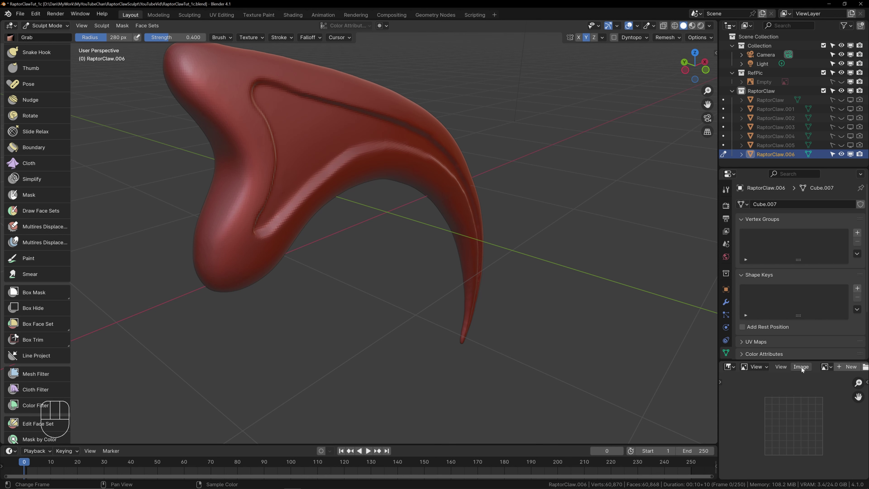
Step: Load the reference photo il_fullxfull.3280503296_7jrc_CC.jpg into the Image Editor
click(826, 366)
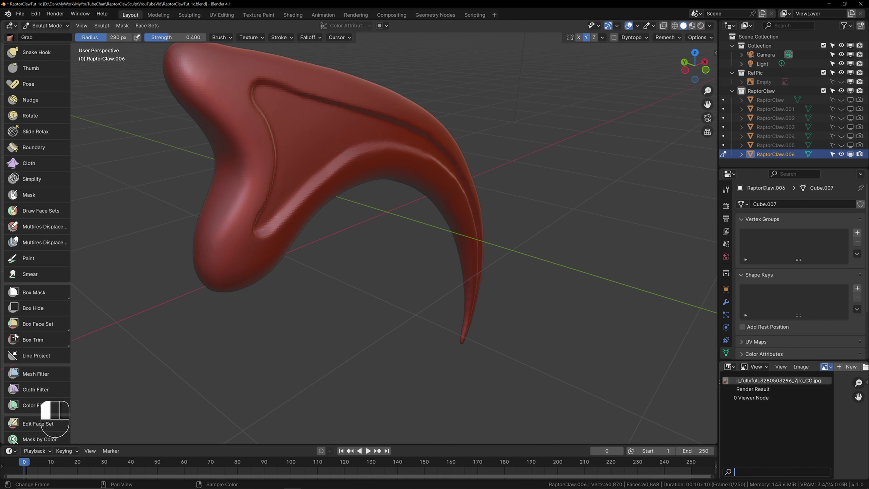
click(777, 380)
scroll(784, 404, up, 2)
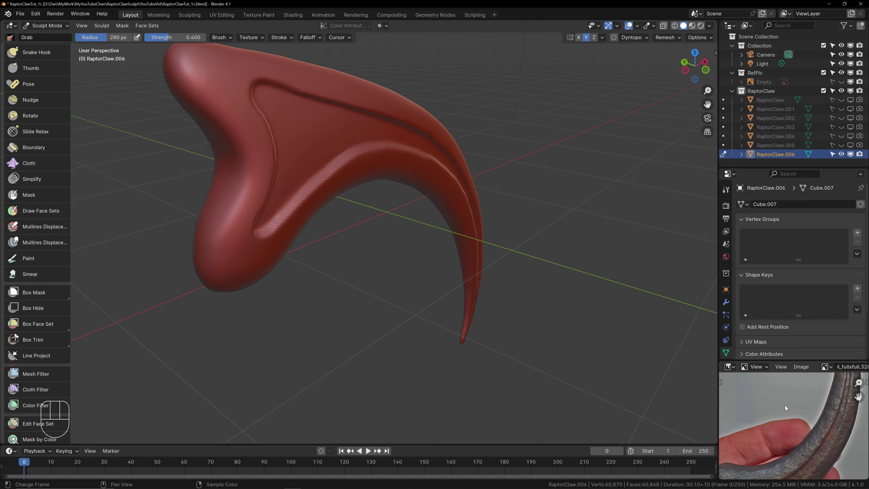
Step: Enlarge the reference image area in height and width and frame the photographed claw's base in it
drag(770, 361, 768, 292)
drag(718, 351, 655, 347)
middle_drag(759, 380, 754, 395)
scroll(754, 395, up, 3)
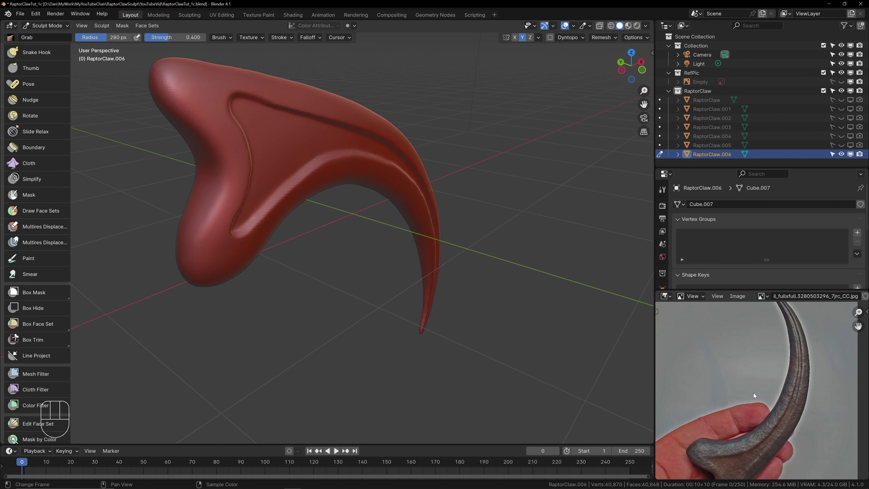
middle_drag(747, 400, 759, 373)
scroll(728, 394, up, 1)
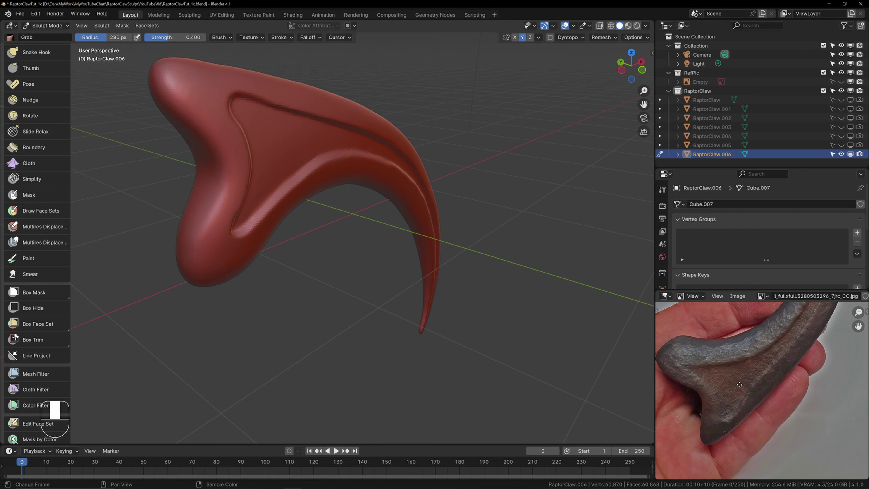
middle_drag(750, 381, 737, 395)
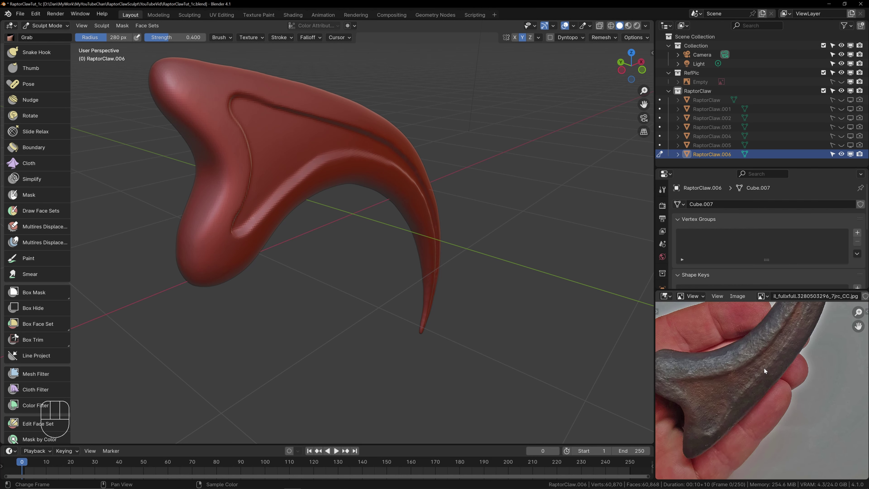
Step: Select the Crease brush and reduce its radius to 124 px
middle_drag(396, 228, 409, 252)
mouse_move(335, 188)
middle_down()
mouse_move(289, 185)
mouse_move(368, 189)
middle_up()
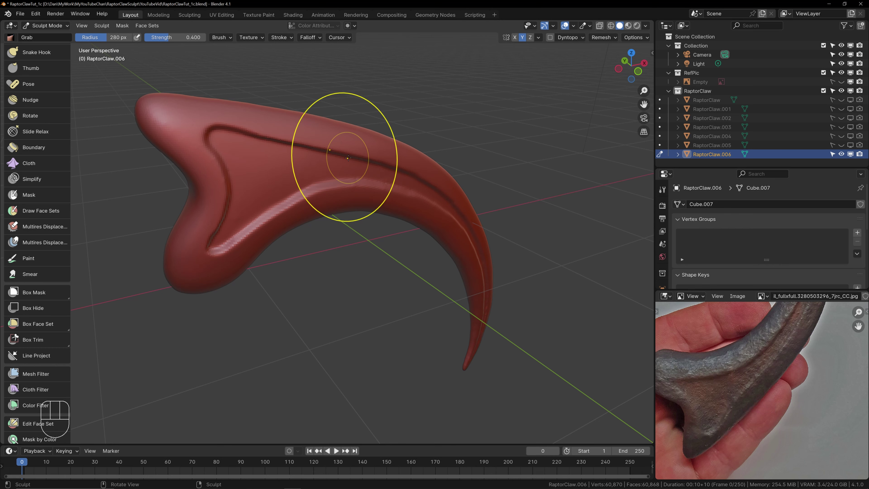
middle_drag(332, 173, 356, 184)
scroll(92, 133, up, 6)
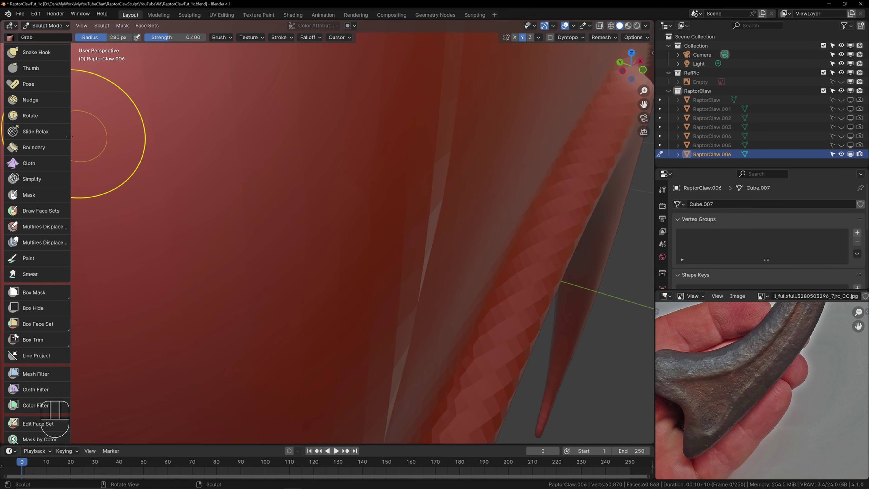
scroll(44, 125, up, 2)
scroll(345, 173, down, 8)
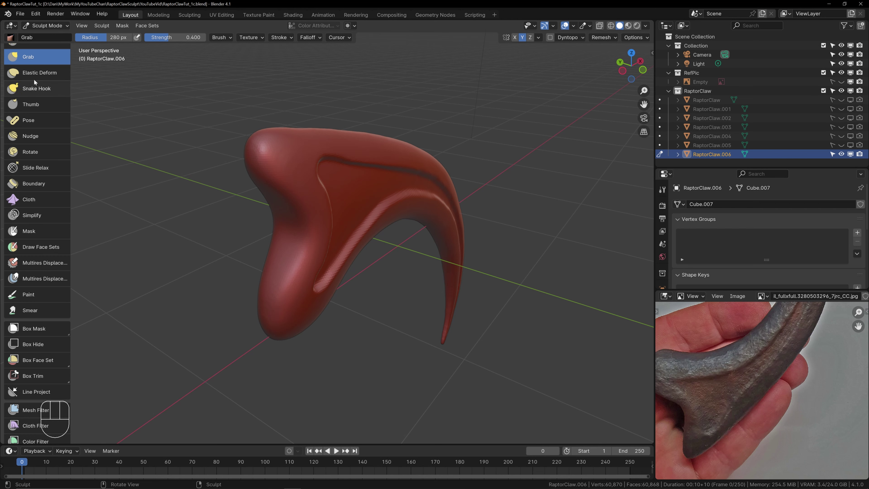
scroll(36, 91, up, 10)
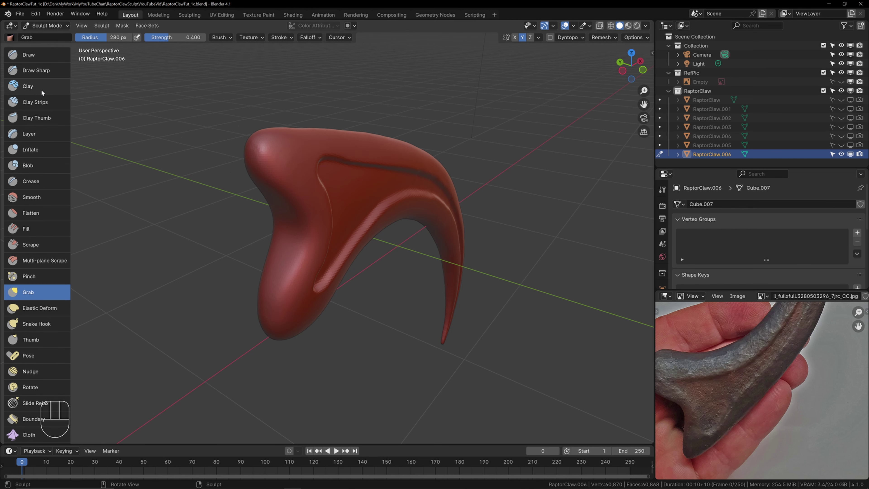
click(27, 181)
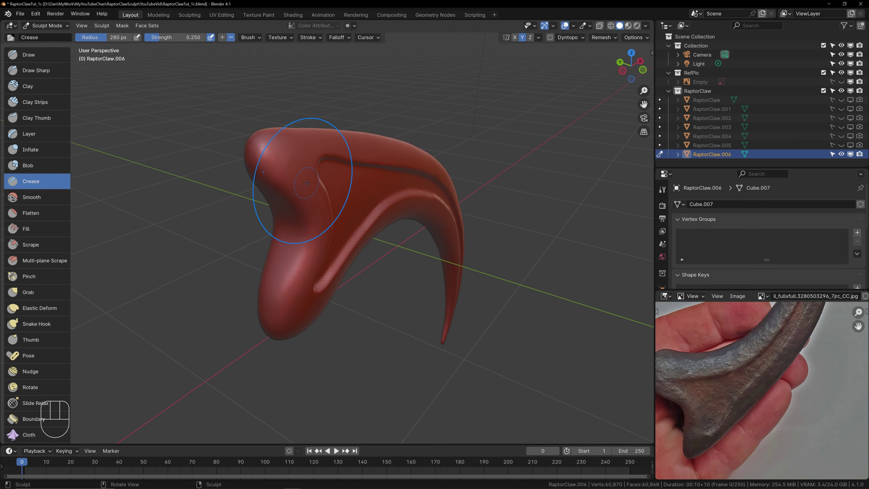
key(f)
click(375, 177)
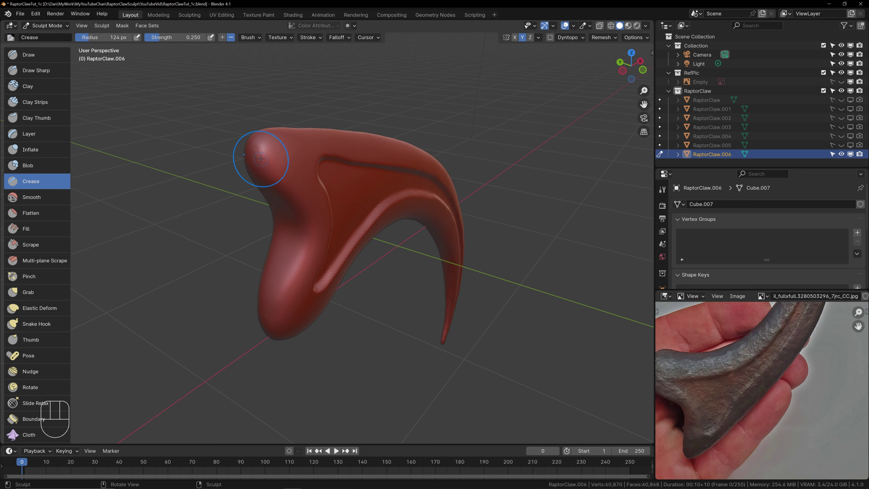
Step: Try brush strokes over the rounded end of the claw's base and undo them
shift+drag(264, 145, 263, 154)
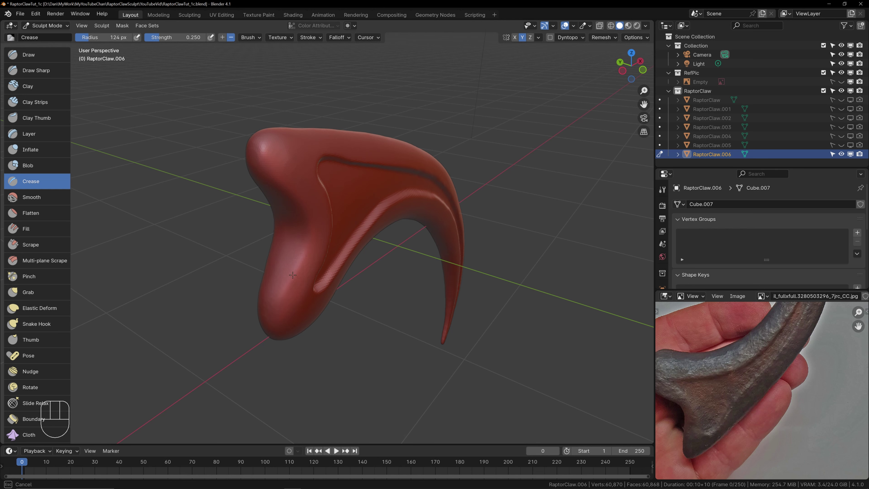
key(ctrl+z)
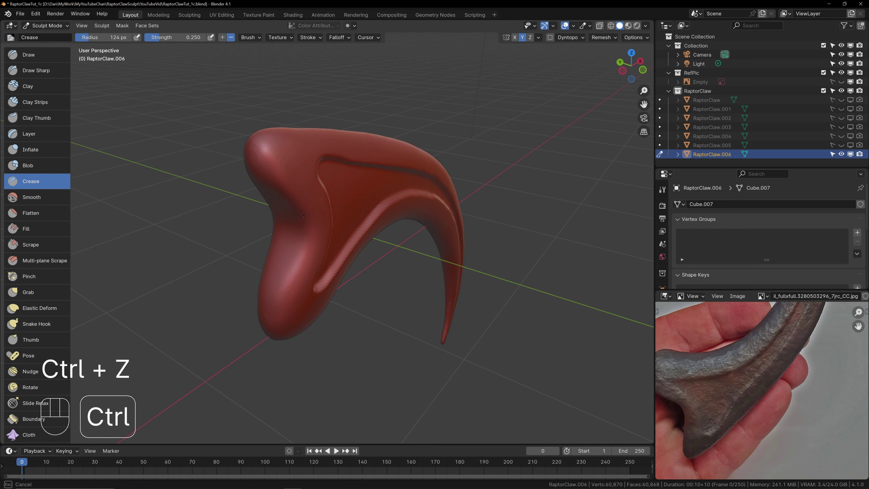
mouse_move(307, 243)
middle_down()
mouse_move(374, 200)
mouse_move(332, 249)
mouse_move(372, 194)
middle_up()
scroll(332, 249, up, 1)
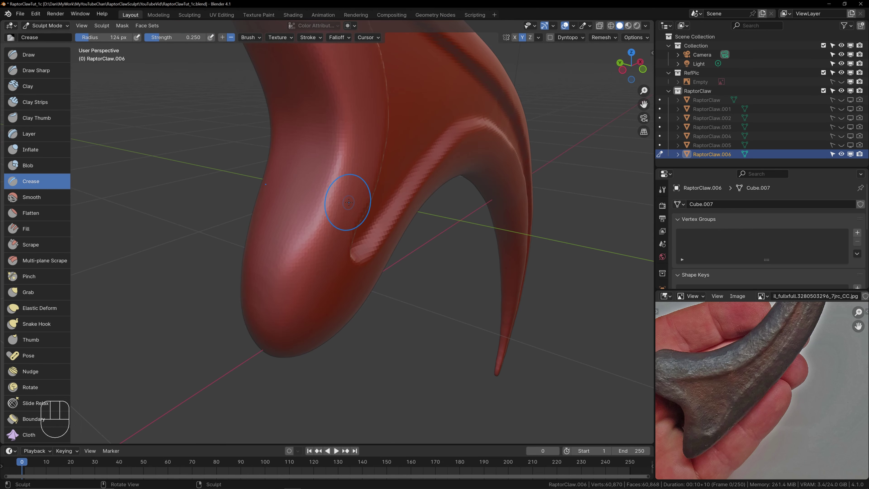
key(ctrl+z)
Step: Raise sharper ridges along the side edge and both lobes of the claw's base with inverted Crease strokes
ctrl+drag(334, 93, 346, 137)
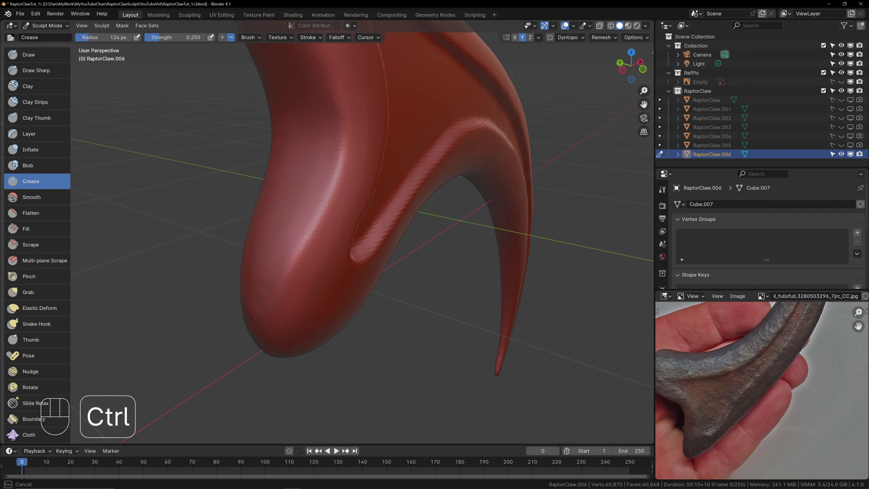
shift+middle_drag(345, 153, 360, 233)
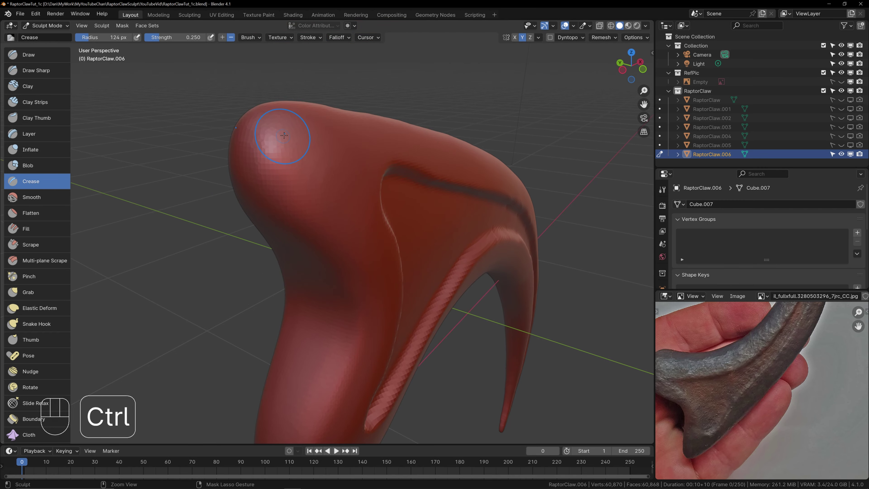
ctrl+drag(251, 116, 272, 127)
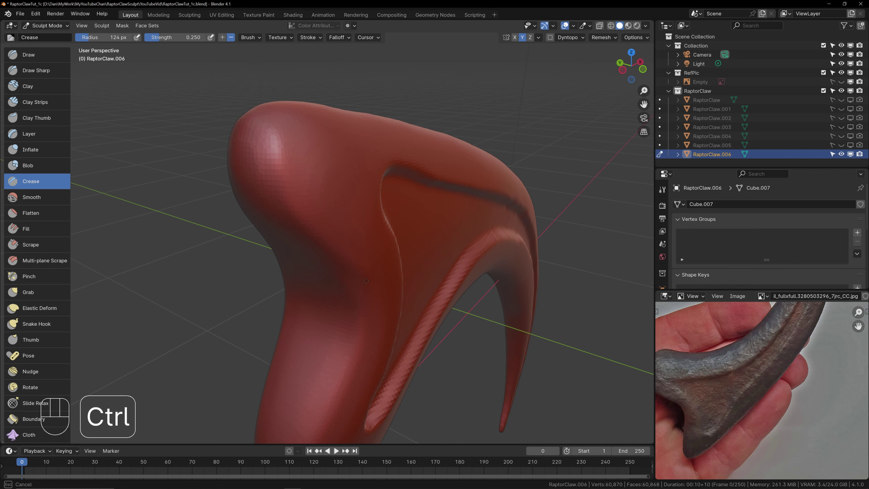
ctrl+drag(366, 307, 368, 328)
mouse_move(369, 329)
shift+middle_down()
mouse_move(359, 176)
mouse_move(366, 194)
shift+middle_up()
scroll(367, 194, down, 2)
scroll(325, 157, down, 2)
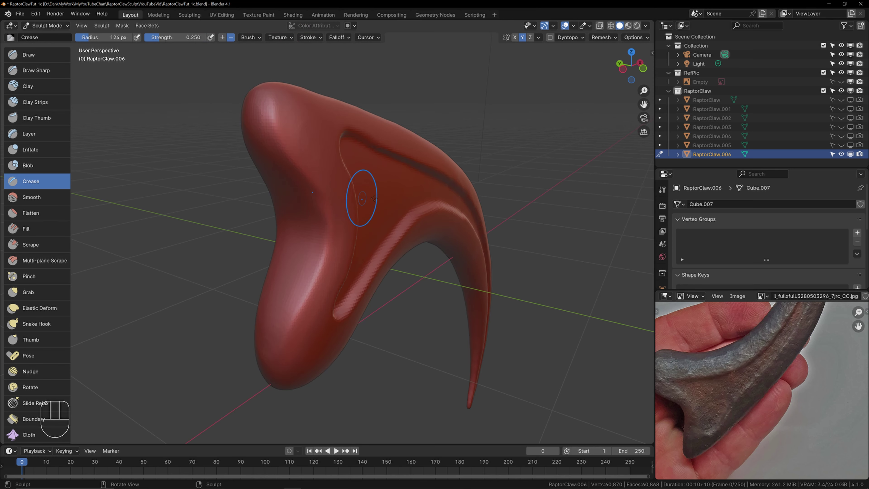
middle_drag(409, 189, 378, 203)
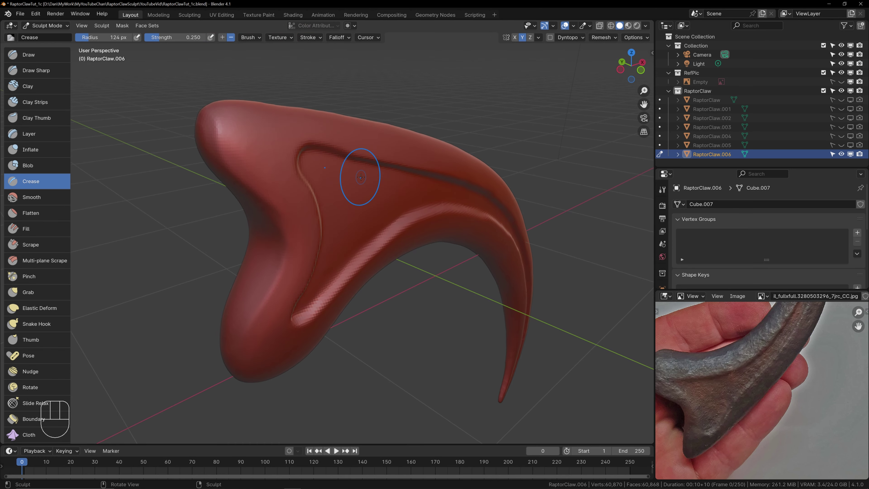
middle_drag(294, 168, 345, 163)
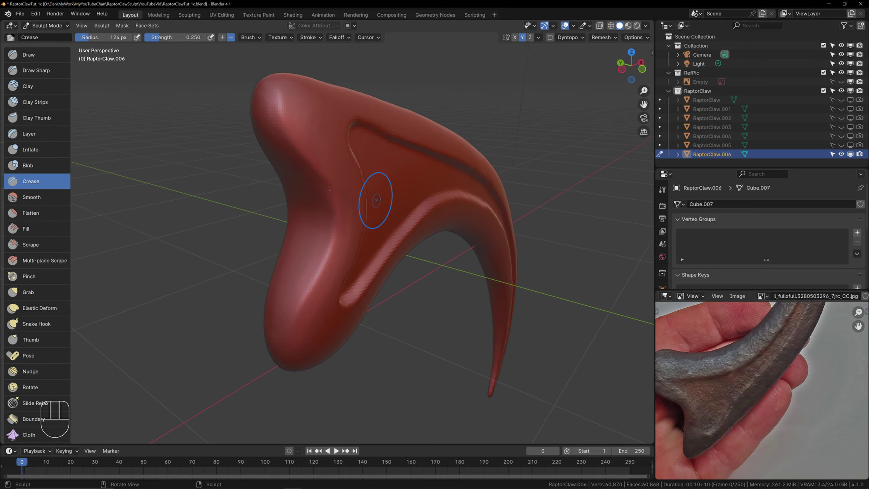
Step: Set the voxel size to about 0.0070 and voxel-remesh the claw for a denser mesh
key(r)
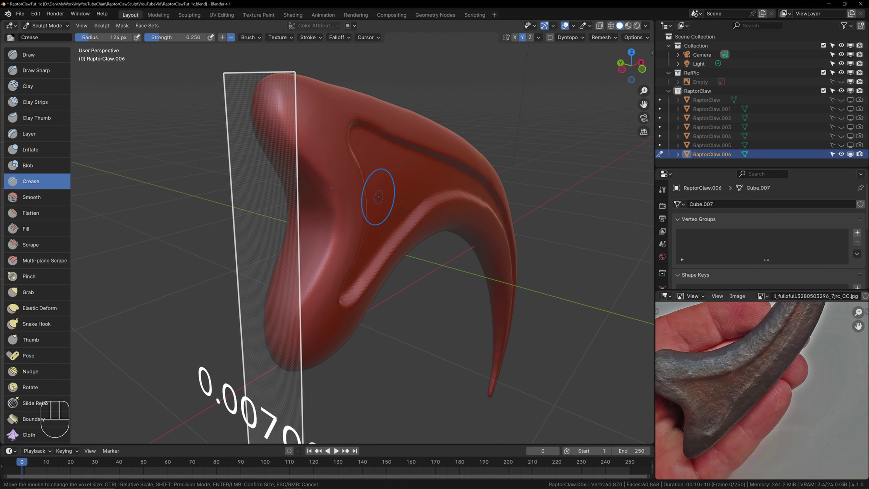
click(378, 197)
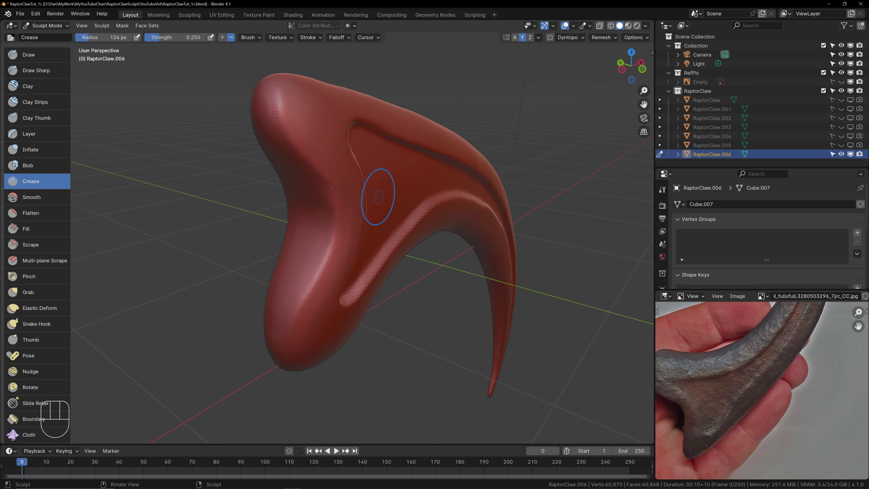
key(ctrl+r)
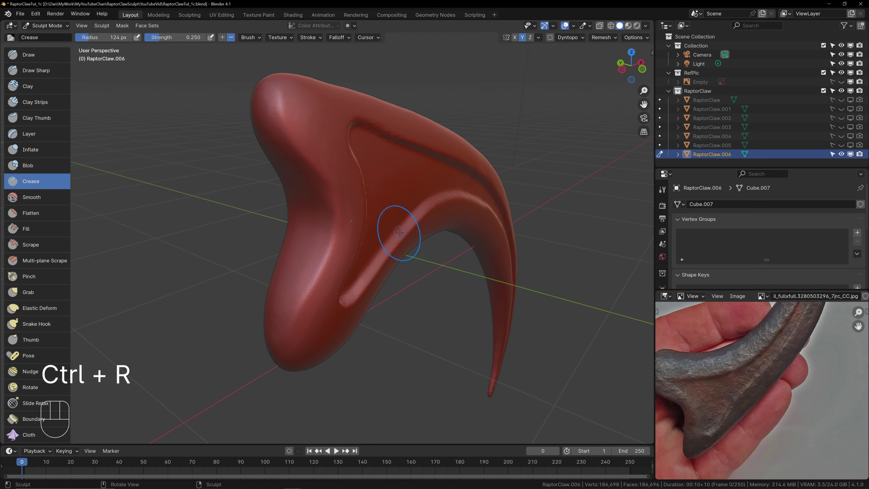
scroll(347, 167, up, 2)
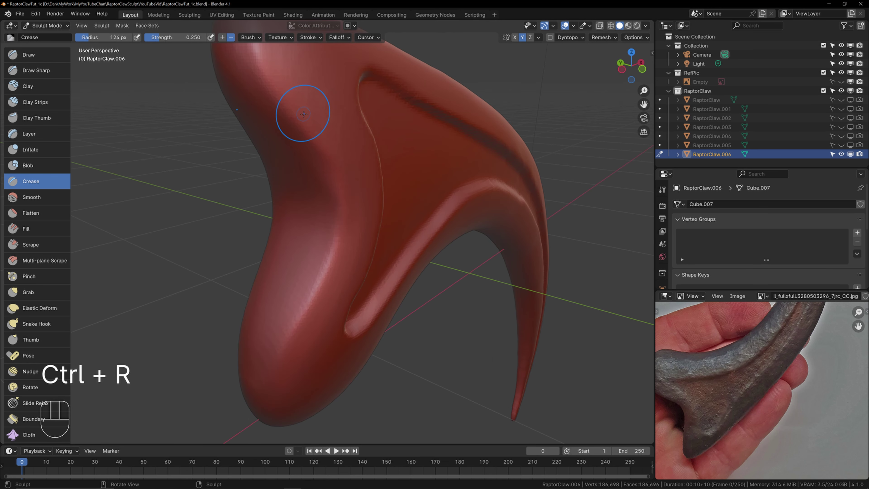
Step: Select the Pinch brush and tighten the raised ridges on both lobes of the claw's base
scroll(304, 113, down, 2)
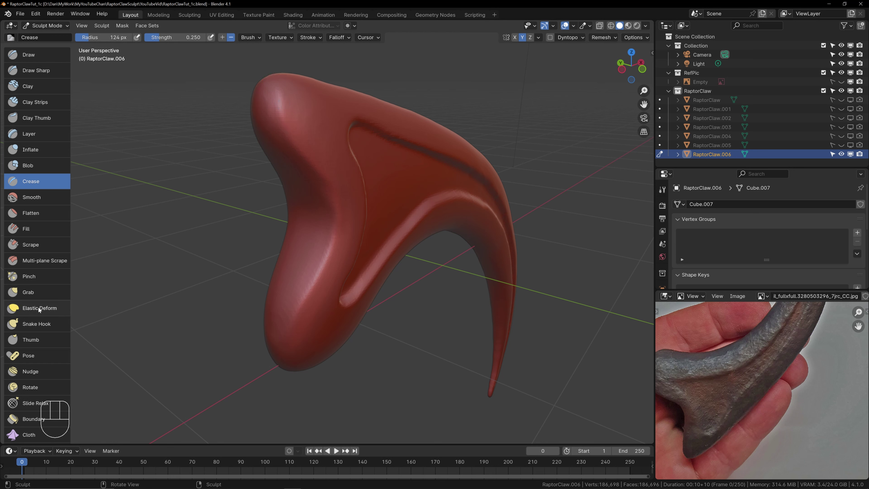
click(27, 277)
drag(277, 96, 285, 135)
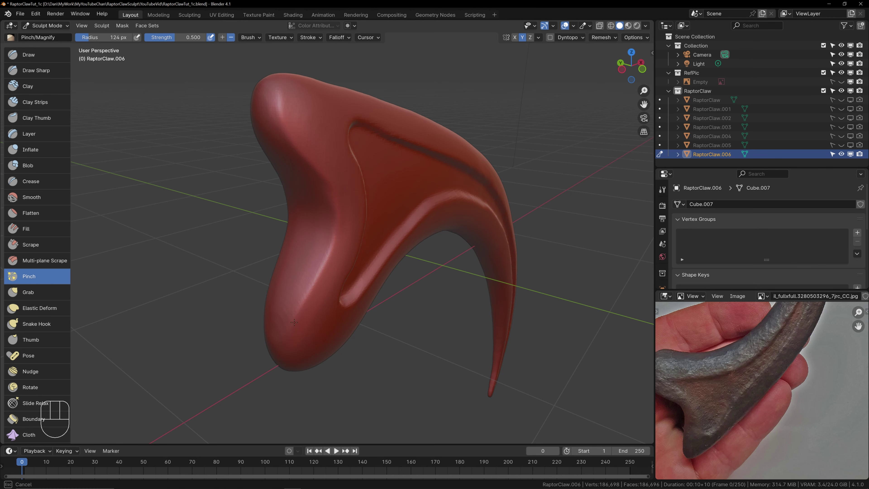
shift+middle_drag(287, 111, 327, 176)
scroll(328, 177, up, 2)
drag(306, 157, 303, 153)
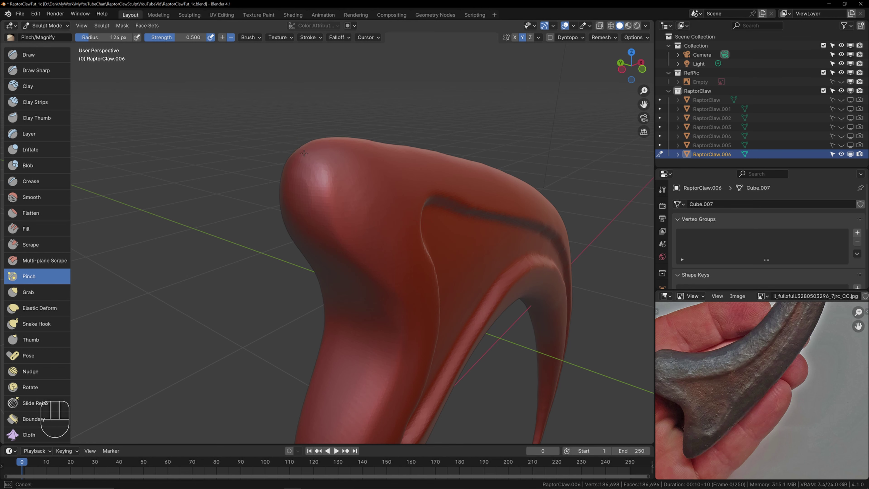
drag(335, 215, 350, 259)
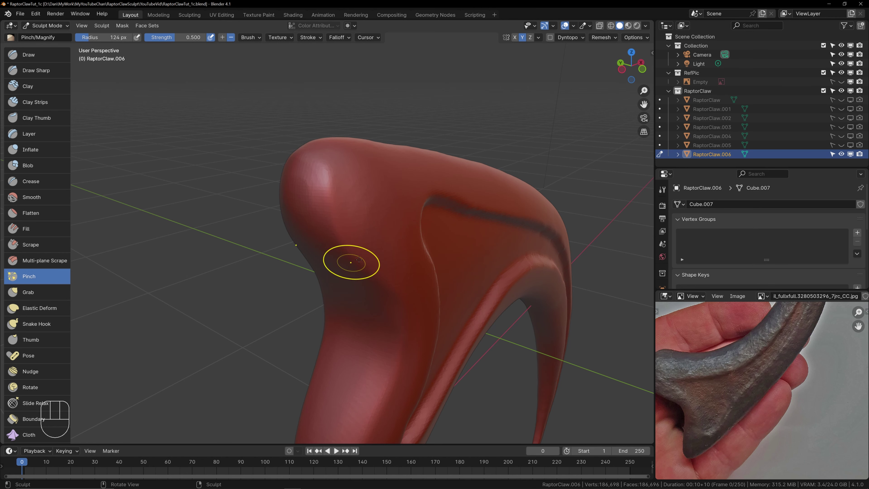
Step: Examine the claw's base edges and groove from several angles
scroll(390, 259, down, 2)
shift+middle_drag(394, 262, 354, 205)
scroll(358, 212, up, 1)
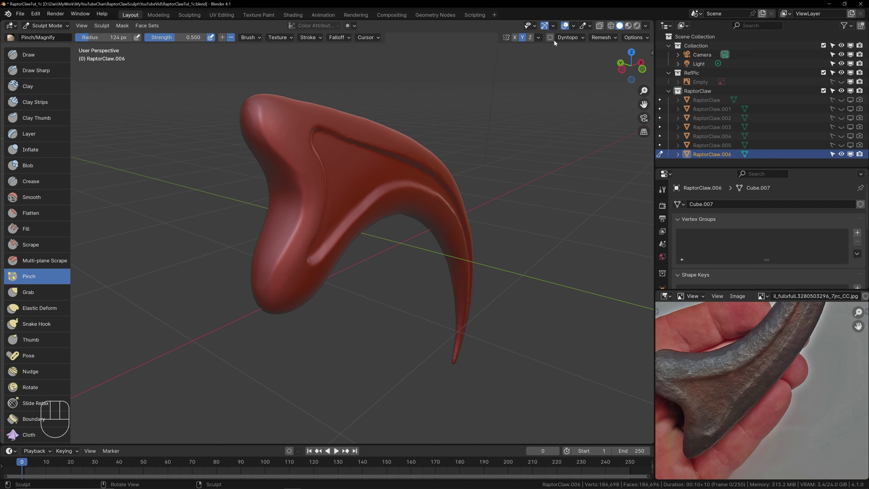
shift+middle_drag(382, 194, 413, 217)
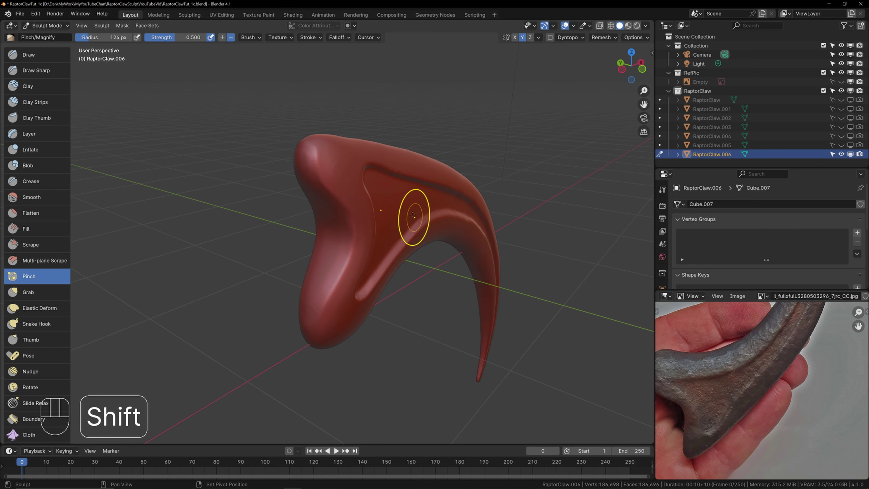
mouse_move(426, 204)
middle_down()
mouse_move(403, 219)
mouse_move(411, 210)
middle_up()
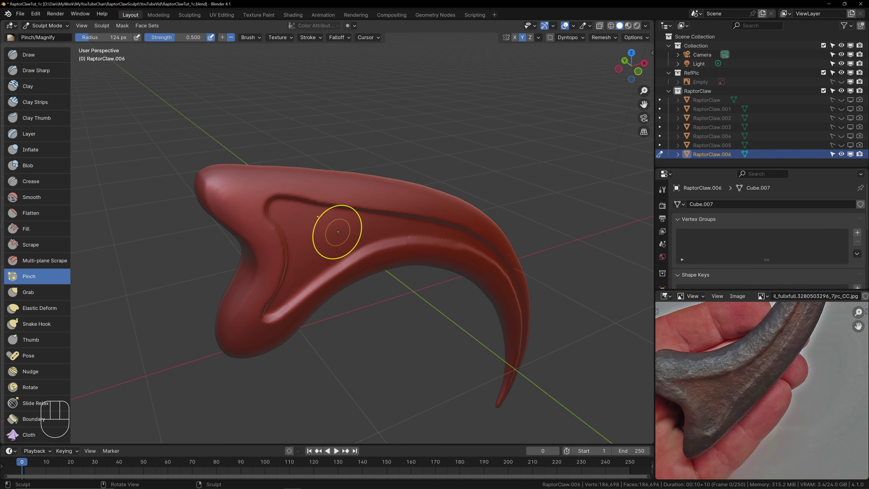
mouse_move(308, 220)
shift+middle_down()
mouse_move(337, 231)
mouse_move(338, 221)
mouse_move(329, 229)
mouse_move(378, 243)
mouse_move(361, 283)
mouse_move(371, 256)
shift+middle_up()
scroll(322, 229, up, 2)
shift+middle_drag(455, 281, 420, 219)
middle_drag(420, 219, 410, 221)
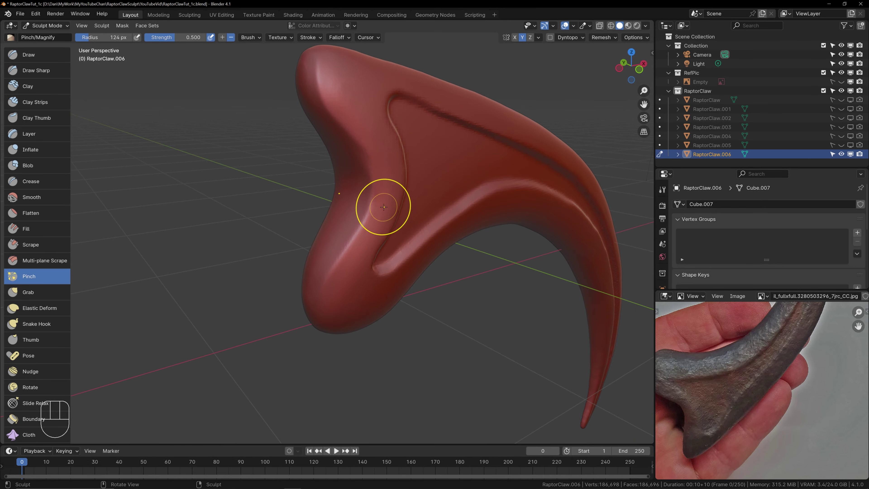
Step: Tighten the ridges along the base's side edge and around the lower lobe with Pinch strokes
middle_drag(374, 155, 369, 155)
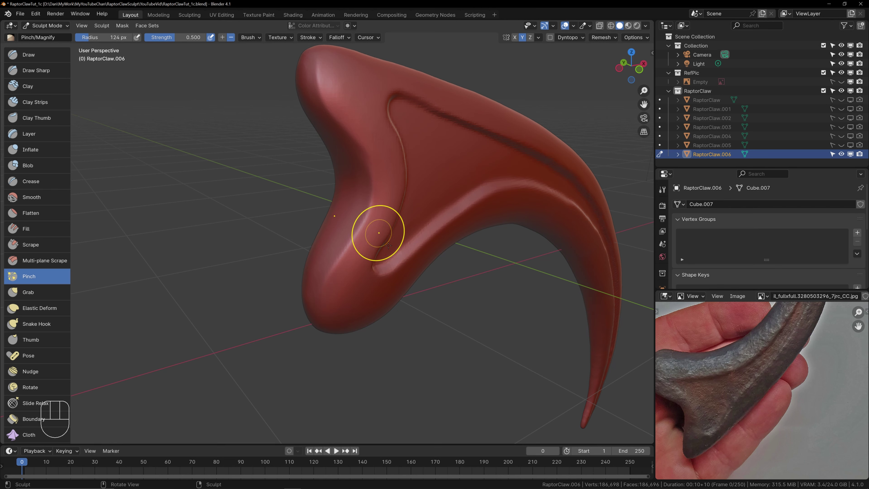
mouse_move(423, 243)
middle_down()
mouse_move(468, 260)
mouse_move(459, 265)
middle_up()
scroll(469, 261, up, 2)
drag(384, 269, 401, 265)
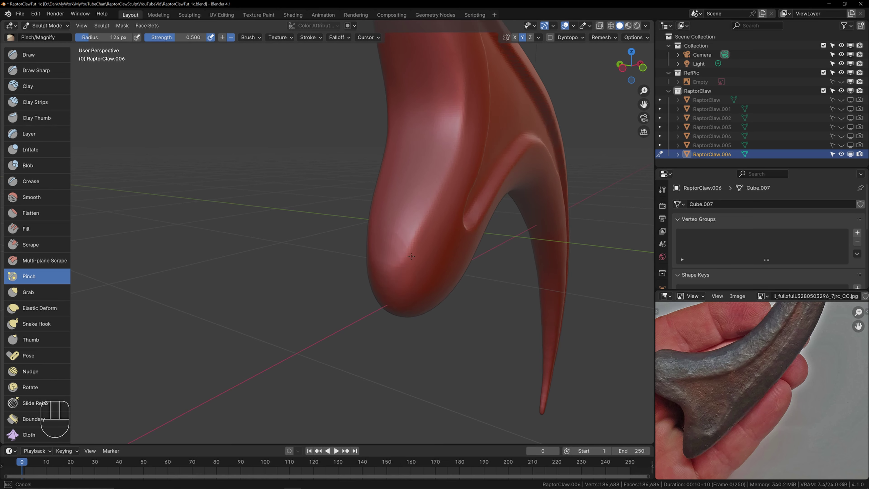
drag(423, 224, 435, 197)
Step: Reduce the Pinch brush radius to 70 px and pinch along the groove and its ridges on the claw's side
mouse_move(484, 268)
shift+middle_down()
mouse_move(404, 310)
mouse_move(351, 280)
mouse_move(379, 263)
mouse_move(356, 243)
shift+middle_up()
scroll(351, 280, down, 1)
scroll(354, 243, up, 1)
scroll(305, 239, up, 1)
middle_drag(297, 242, 273, 230)
shift+middle_drag(274, 230, 333, 241)
scroll(333, 241, down, 1)
mouse_move(341, 247)
mouse_down()
mouse_move(291, 261)
mouse_move(291, 252)
mouse_move(304, 250)
mouse_up()
key(f)
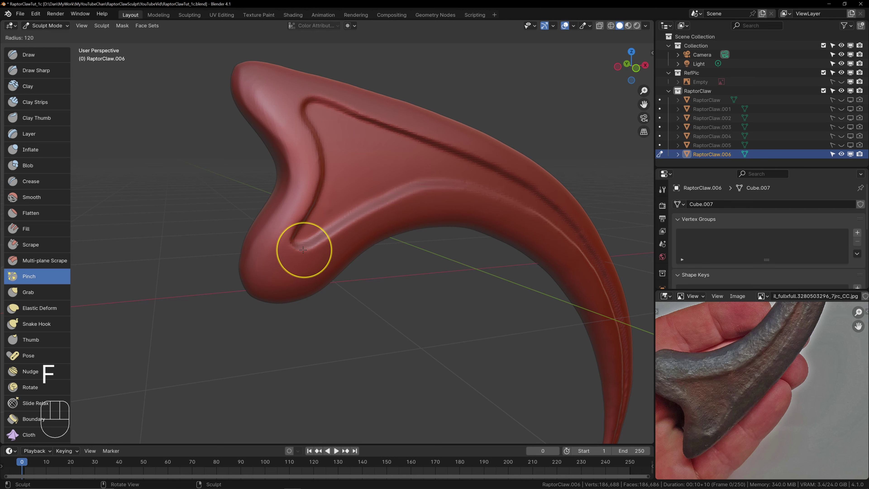
click(299, 249)
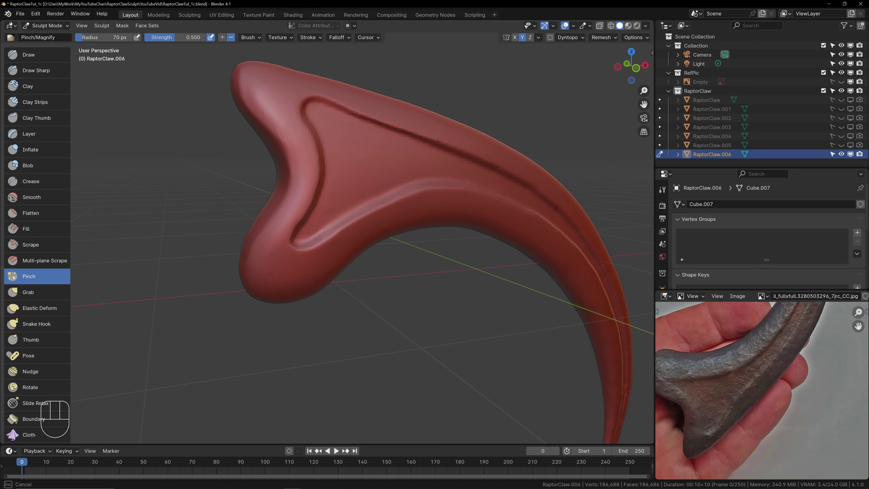
shift+middle_drag(526, 193, 523, 166)
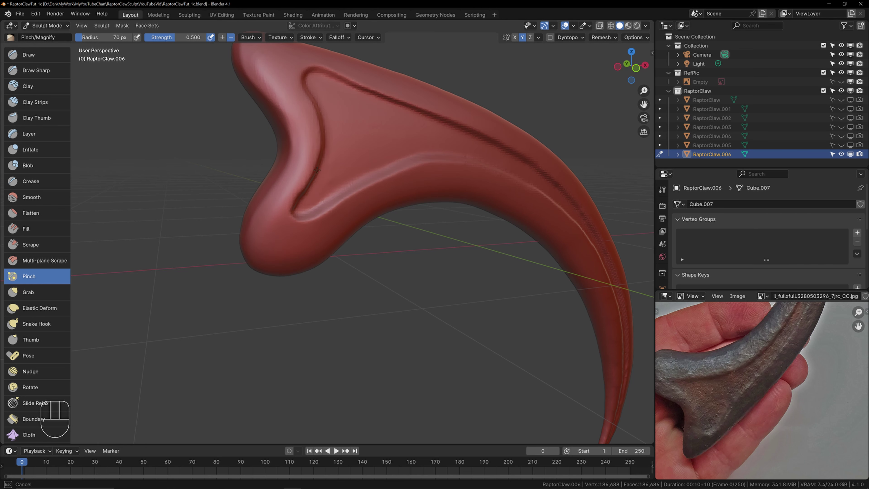
Step: Undo the last Pinch stroke on the claw's side
middle_drag(362, 214, 308, 220)
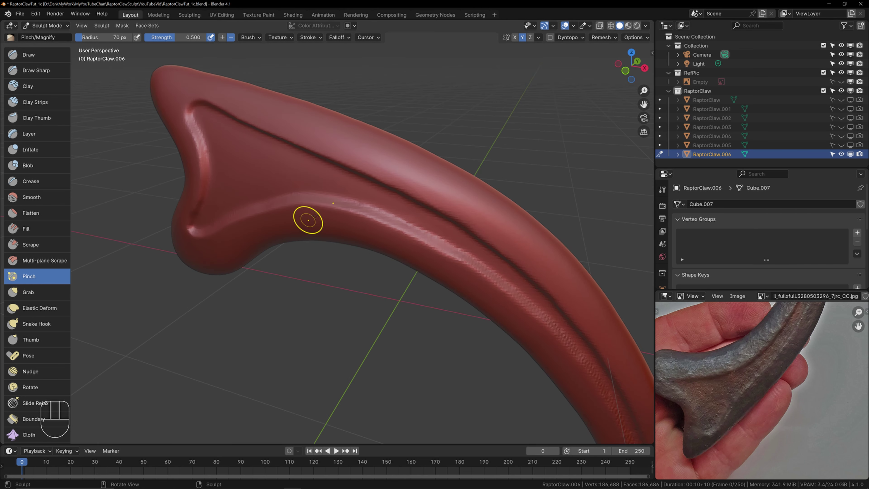
mouse_move(367, 195)
middle_down()
mouse_move(378, 184)
mouse_move(423, 218)
mouse_move(368, 126)
mouse_move(423, 209)
middle_up()
key(ctrl+z)
scroll(368, 186, down, 1)
shift+middle_drag(349, 158, 400, 233)
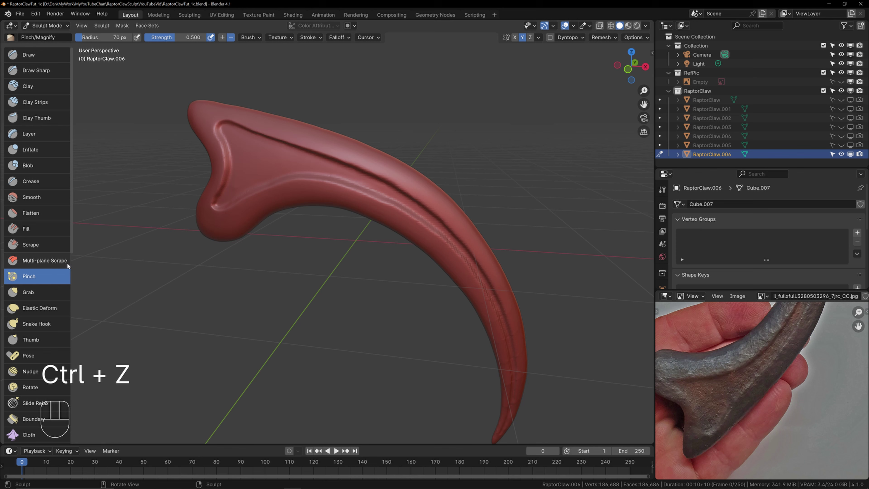
scroll(45, 382, down, 5)
scroll(43, 380, down, 7)
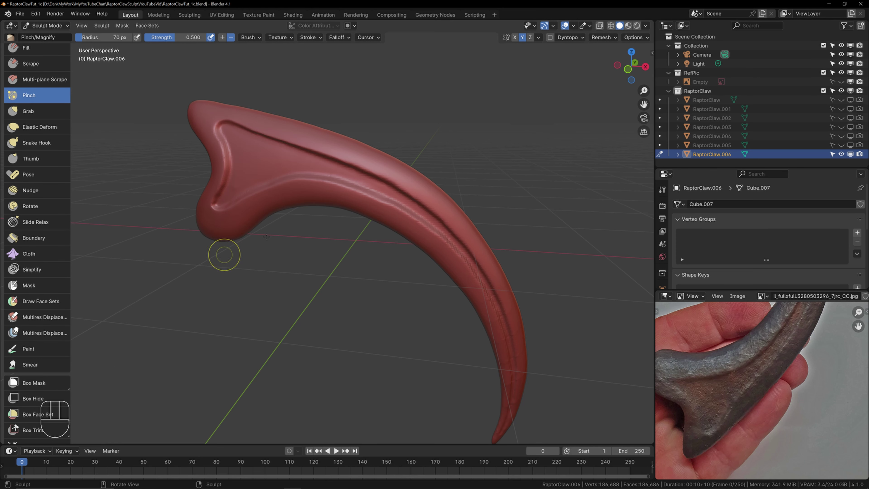
shift+middle_drag(266, 237, 292, 290)
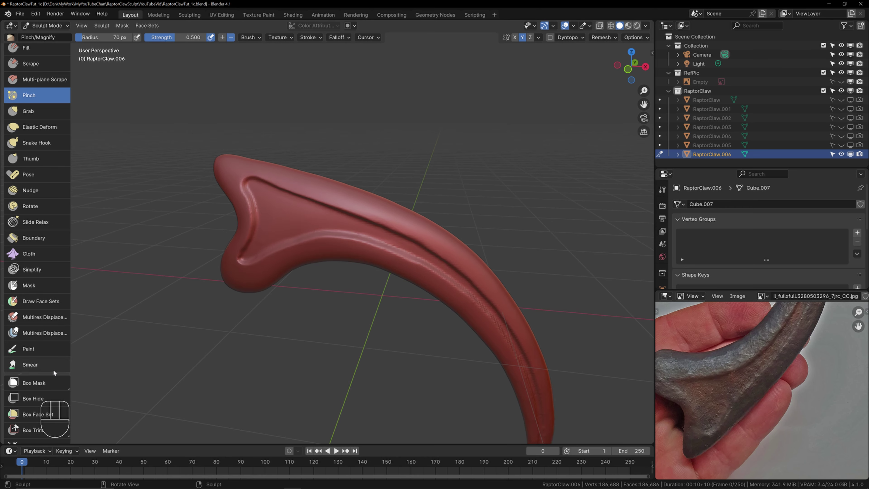
scroll(44, 362, down, 8)
click(34, 338)
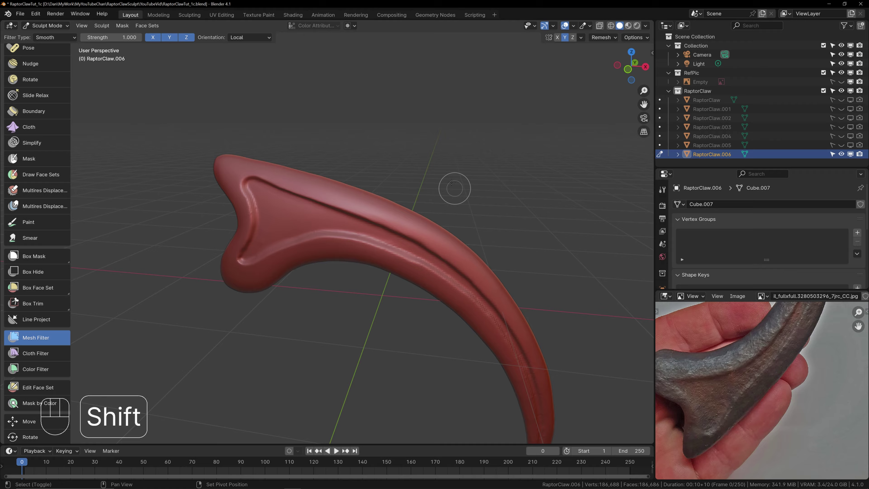
shift+middle_drag(454, 186, 461, 166)
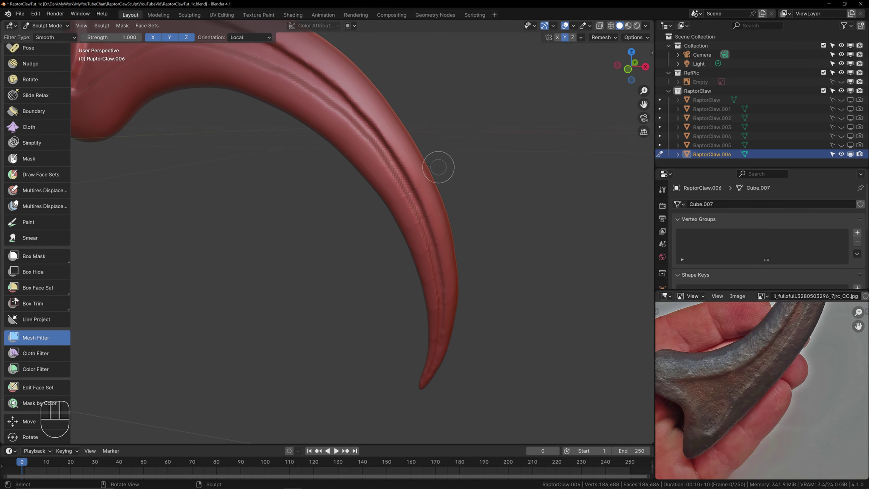
scroll(282, 140, down, 1)
shift+middle_drag(272, 144, 320, 232)
scroll(26, 75, up, 1)
scroll(26, 73, up, 15)
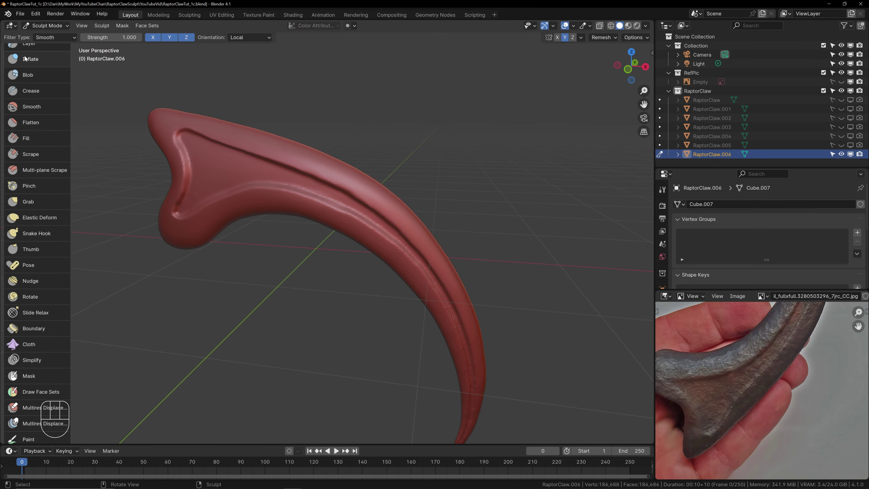
Step: Select the Draw brush, set its radius to 232 px and smooth the rough ridges along the claw's groove
click(41, 54)
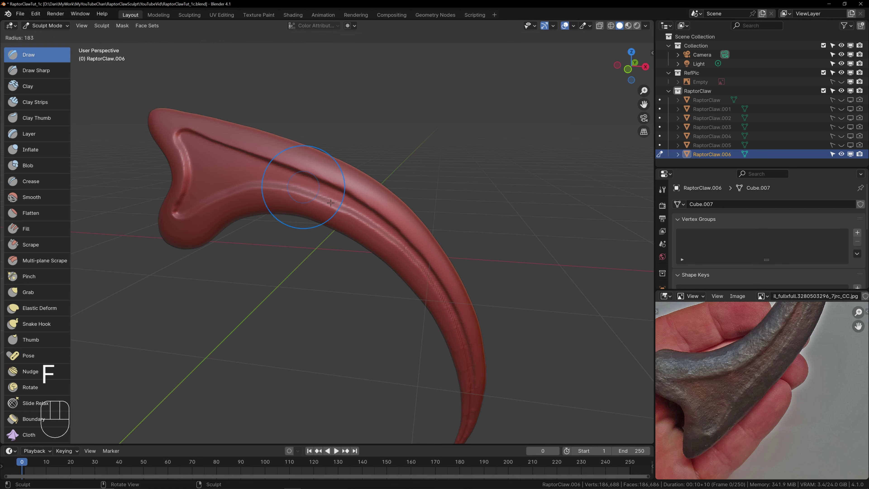
click(277, 179)
key(shift)
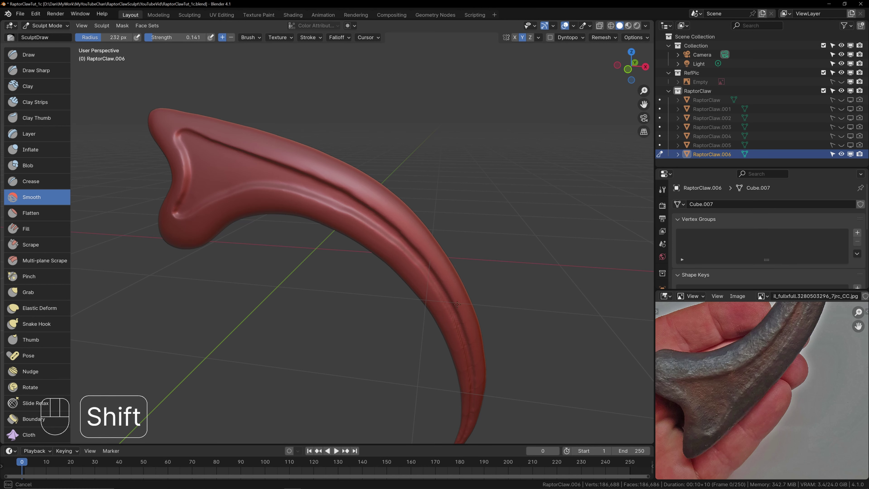
Step: Smooth the groove and ridges along the claw's narrow end down to the tip
shift+middle_drag(469, 318, 395, 210)
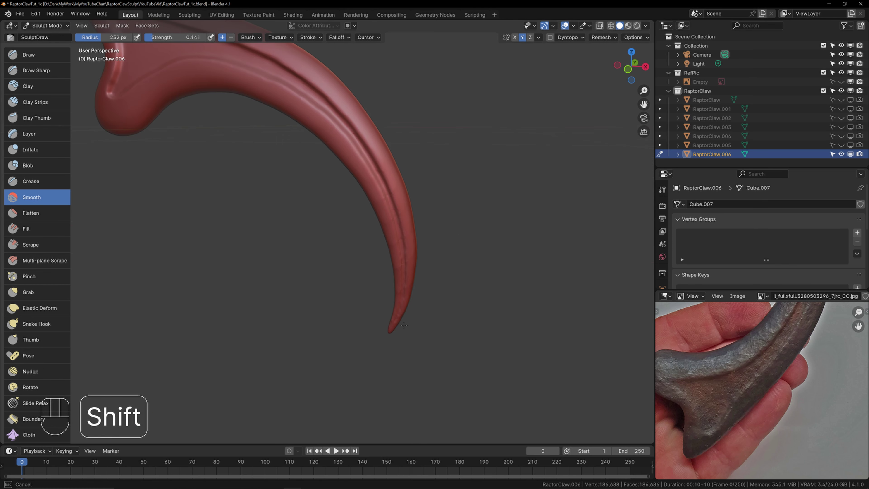
mouse_move(446, 279)
middle_down()
mouse_move(446, 256)
mouse_move(368, 231)
middle_up()
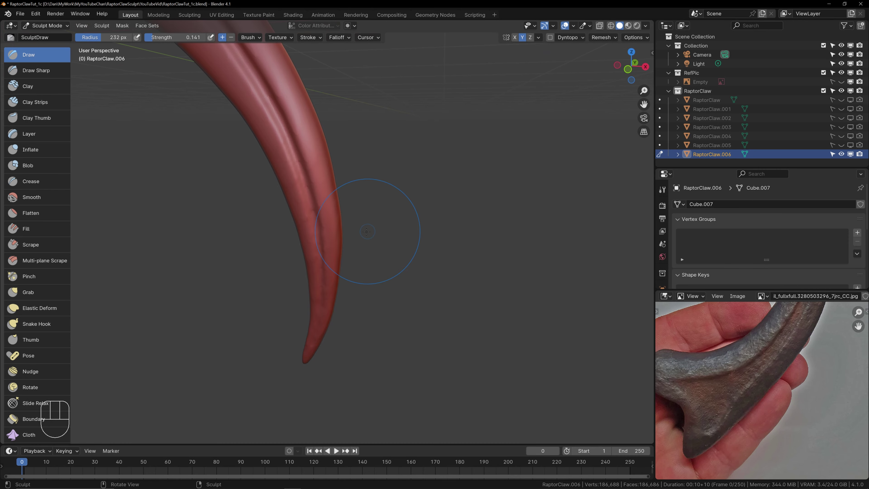
scroll(368, 231, up, 1)
scroll(367, 212, down, 1)
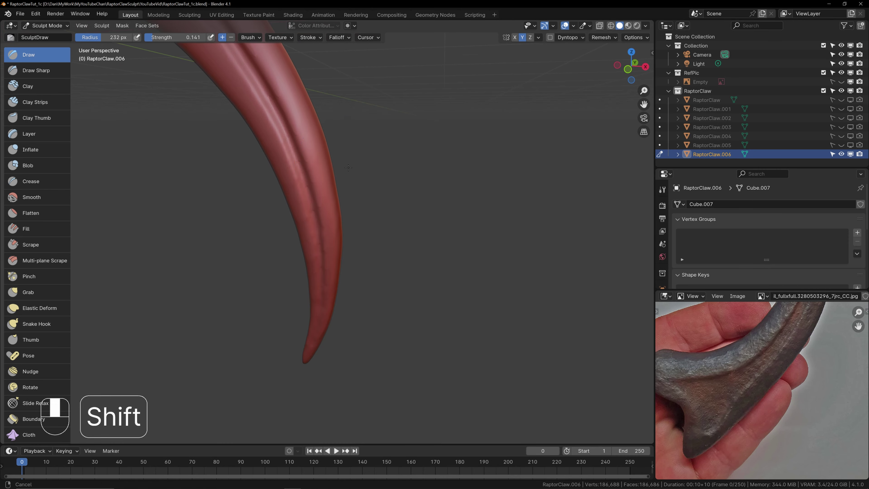
shift+middle_drag(294, 89, 361, 213)
shift+middle_drag(413, 252, 407, 194)
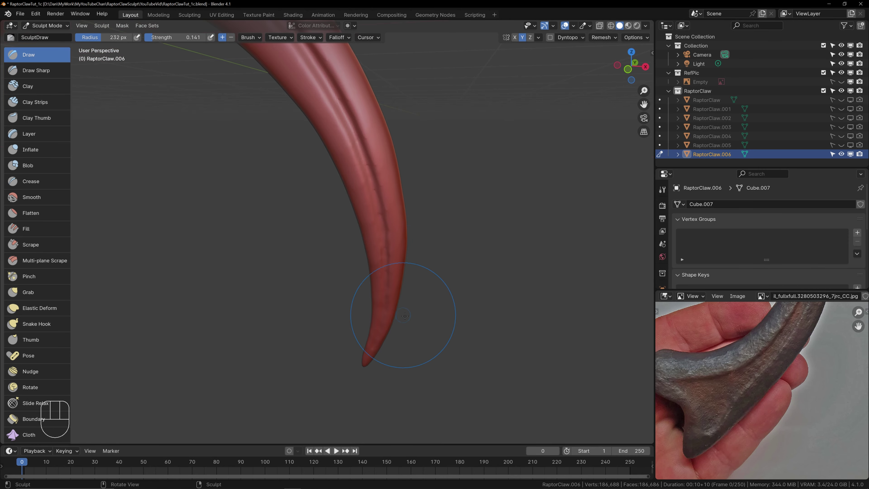
Step: Inspect the claw's opposite side and compare its overall shape with the claw in the reference photo
shift+middle_drag(308, 112, 385, 246)
shift+middle_drag(289, 206, 395, 219)
shift+middle_drag(278, 180, 292, 223)
middle_drag(289, 207, 412, 207)
shift+middle_drag(358, 241, 445, 227)
scroll(446, 226, down, 2)
scroll(451, 238, down, 1)
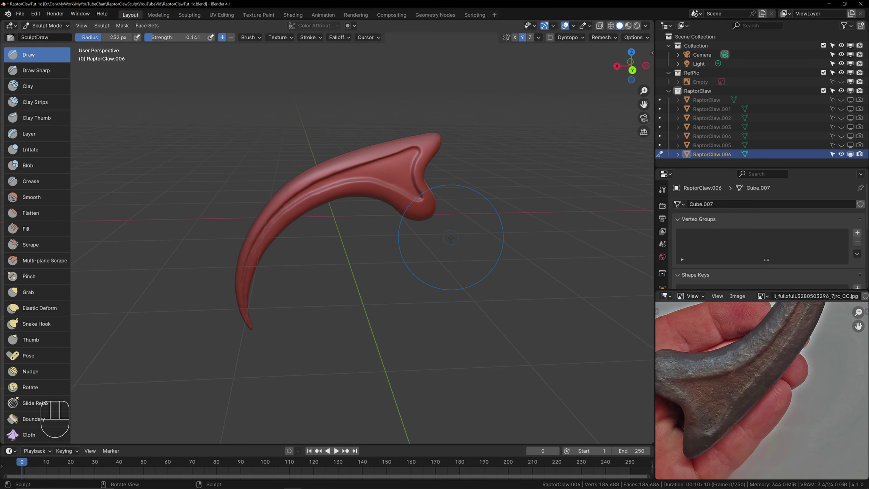
middle_drag(768, 348, 757, 386)
scroll(757, 386, down, 2)
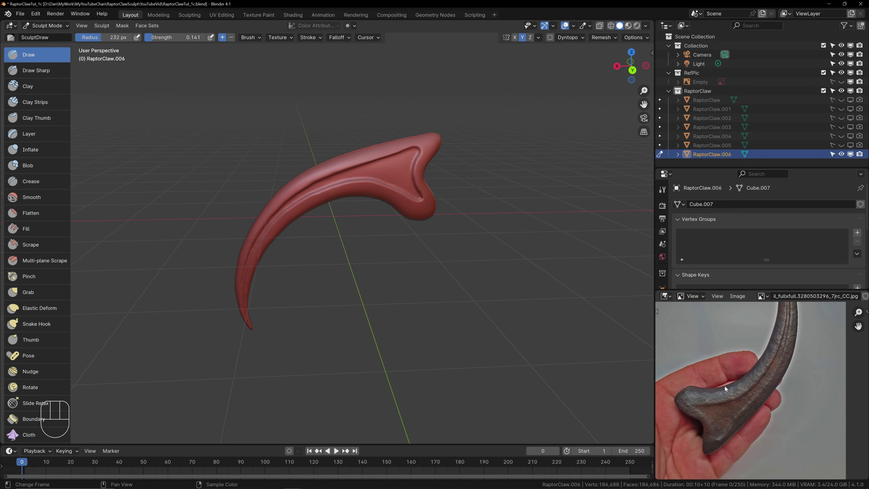
Step: Select the Crease brush and reduce its radius to 137 px for work on the lower lobe
middle_drag(413, 210, 405, 174)
scroll(445, 254, up, 3)
shift+middle_drag(449, 258, 355, 237)
scroll(415, 234, up, 2)
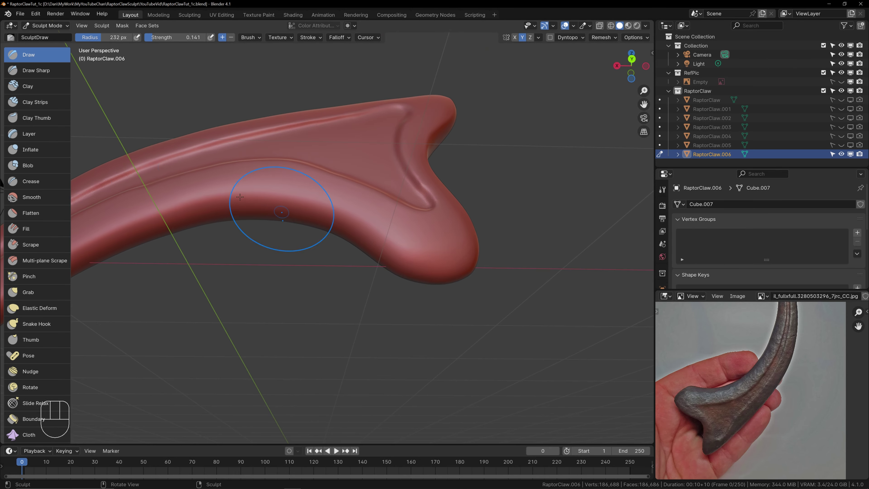
click(35, 182)
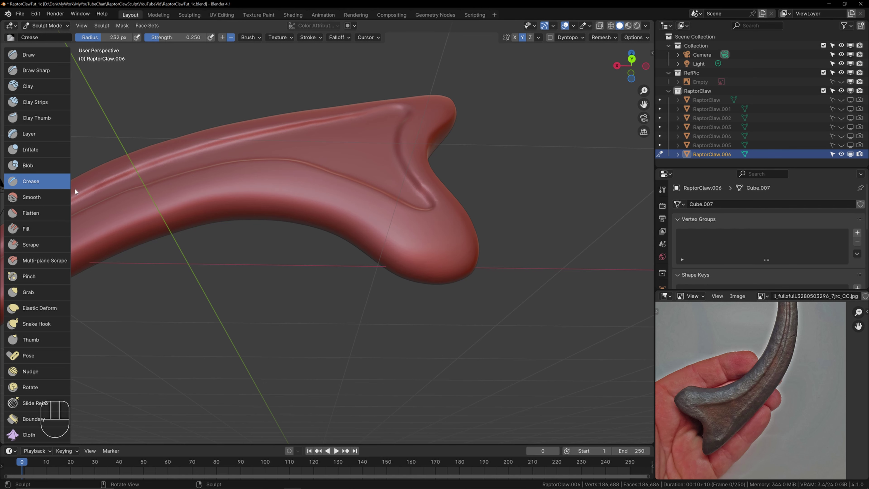
key(f)
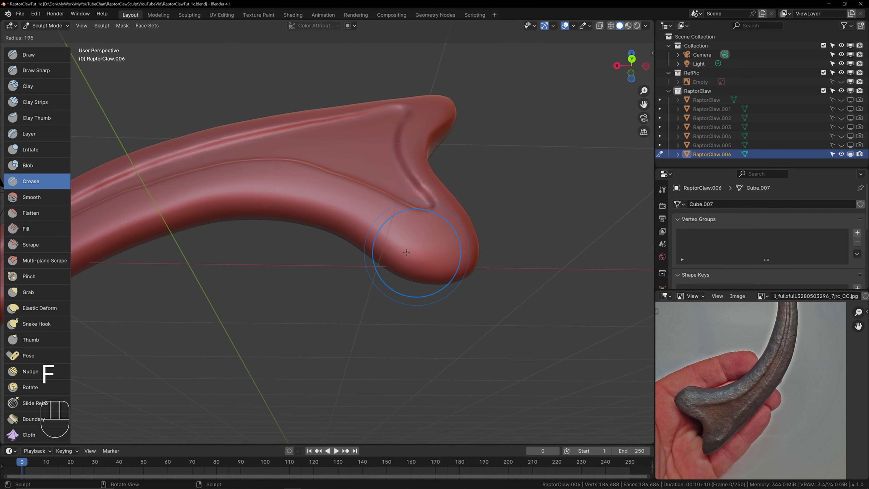
click(395, 248)
Step: Raise sharper ridges on the underside of the base's lower lobe with inverted Crease strokes
shift+middle_drag(434, 247, 422, 210)
ctrl+drag(404, 230, 414, 249)
middle_drag(414, 248, 466, 230)
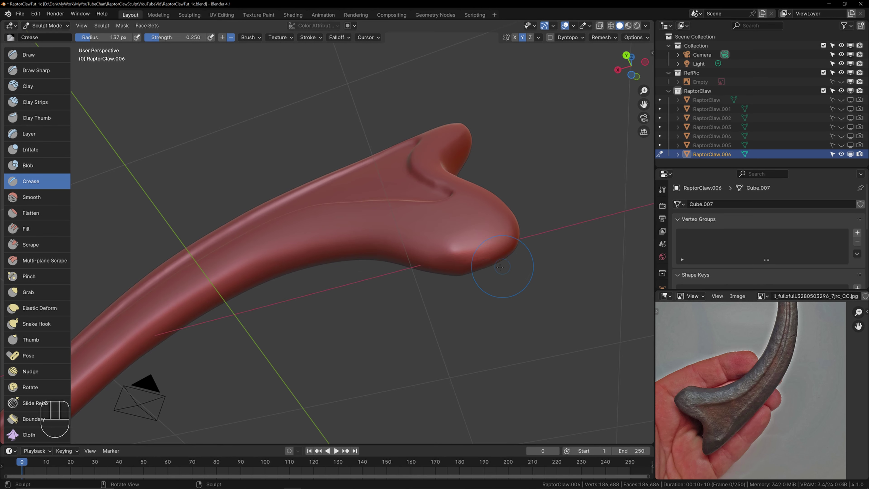
middle_drag(505, 259, 483, 267)
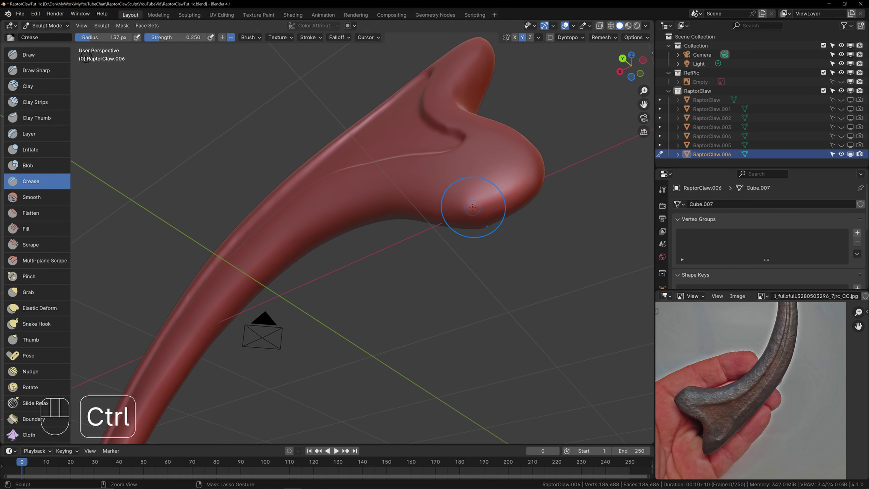
mouse_move(529, 175)
middle_down()
mouse_move(510, 244)
mouse_move(431, 258)
mouse_move(450, 239)
middle_up()
ctrl+drag(450, 238, 441, 254)
middle_drag(419, 312, 444, 291)
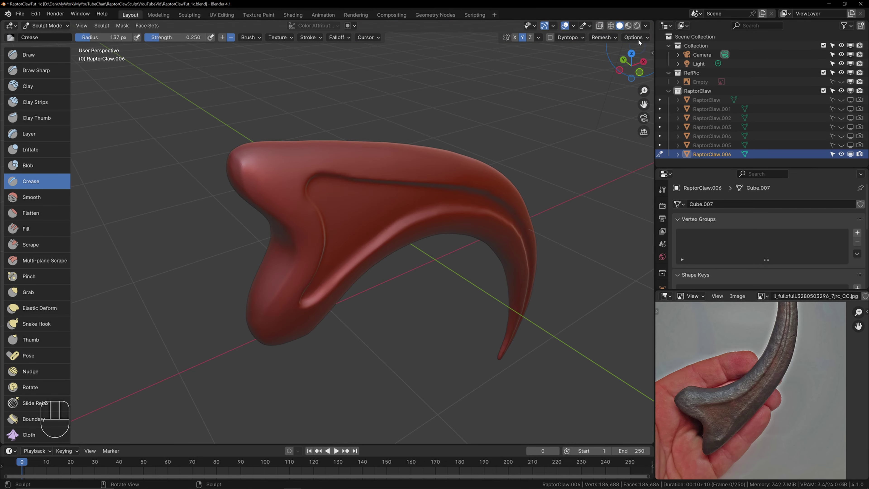
Step: Try the light brown MatCap for the viewport shading of the claw
click(646, 25)
click(638, 90)
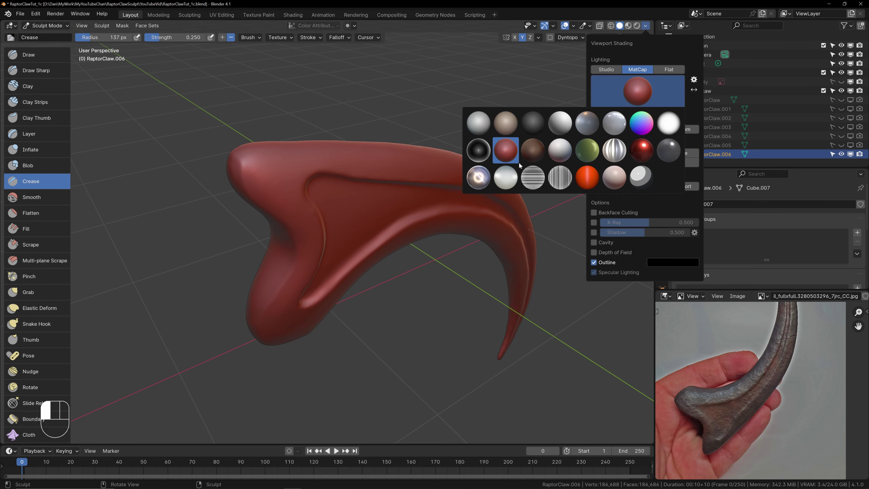
click(511, 128)
shift+middle_drag(459, 198, 421, 206)
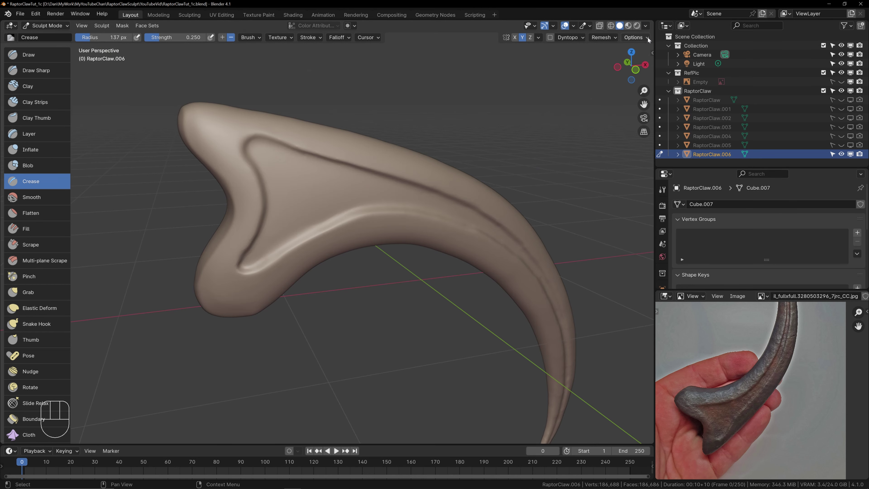
Step: Set the viewport shading to the dark grey MatCap and view the whole claw with it
click(646, 25)
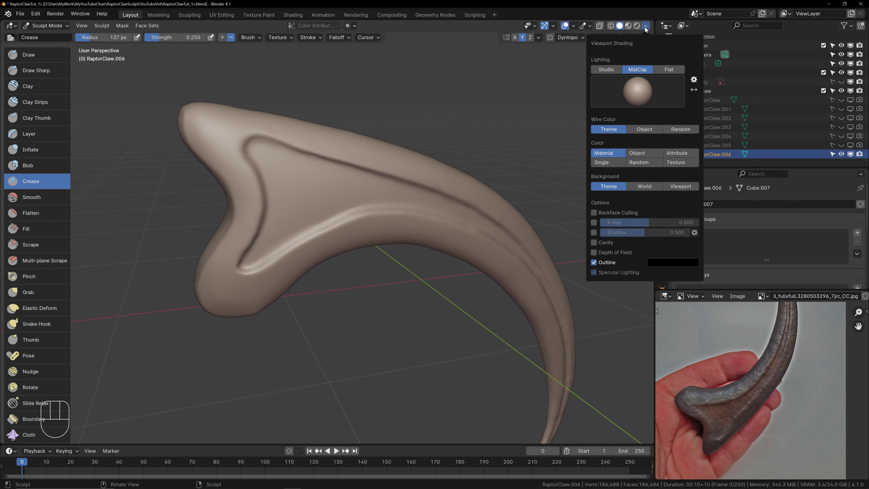
click(639, 89)
click(534, 127)
shift+middle_drag(454, 280, 402, 228)
scroll(410, 245, down, 2)
middle_drag(402, 238, 428, 202)
middle_drag(428, 202, 460, 186)
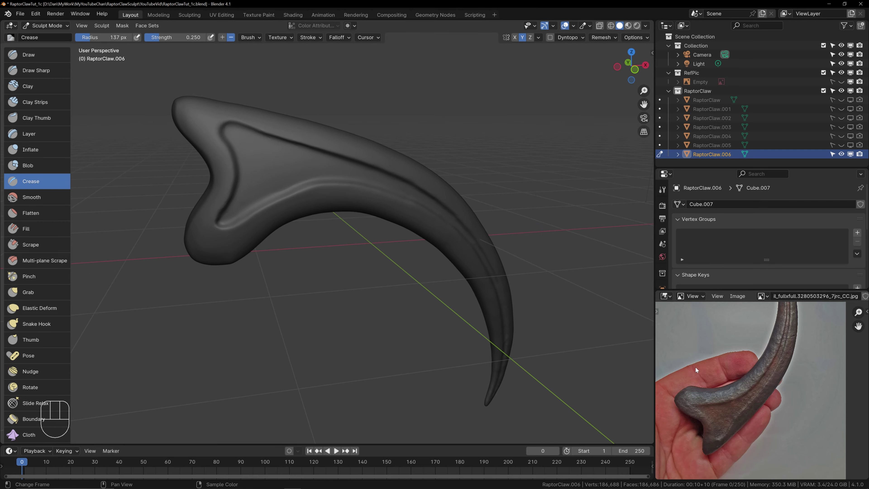
shift+middle_drag(521, 205, 524, 226)
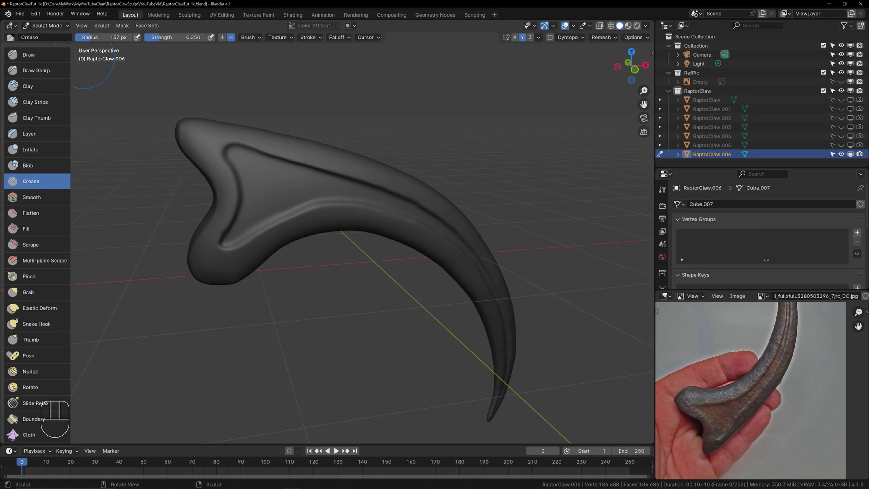
Step: Switch to Object Mode, give the Outliner more height and duplicate RaptorClaw.006 in place
click(48, 27)
click(43, 36)
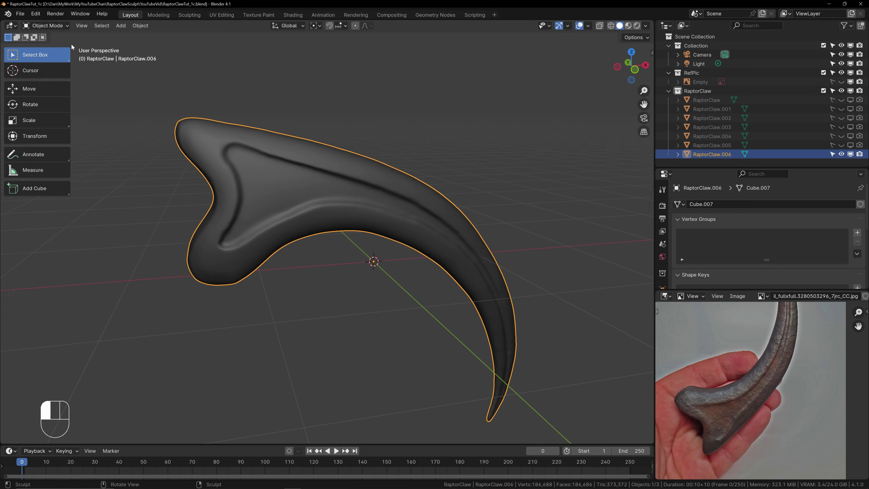
click(708, 146)
click(706, 153)
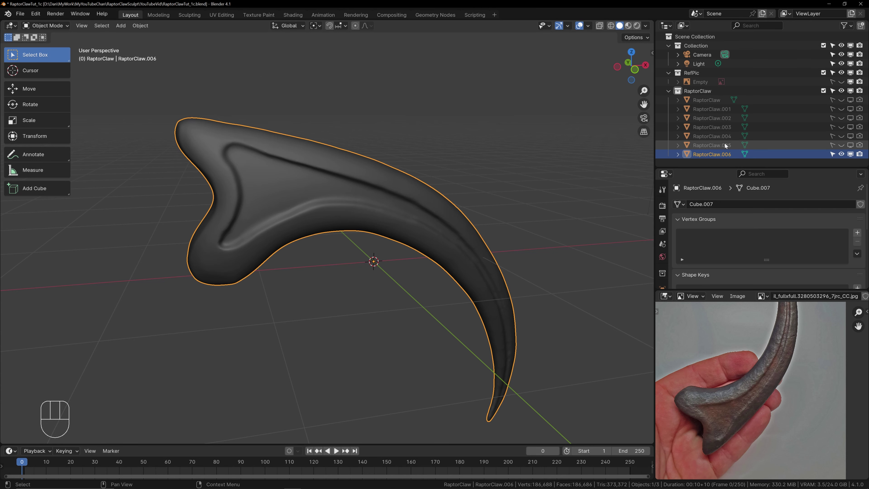
drag(717, 167, 719, 204)
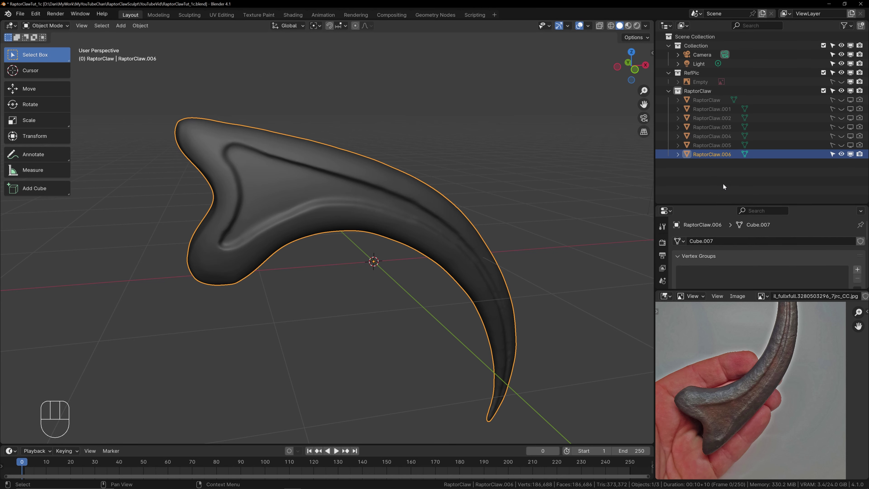
key(shift+d)
right_click(437, 151)
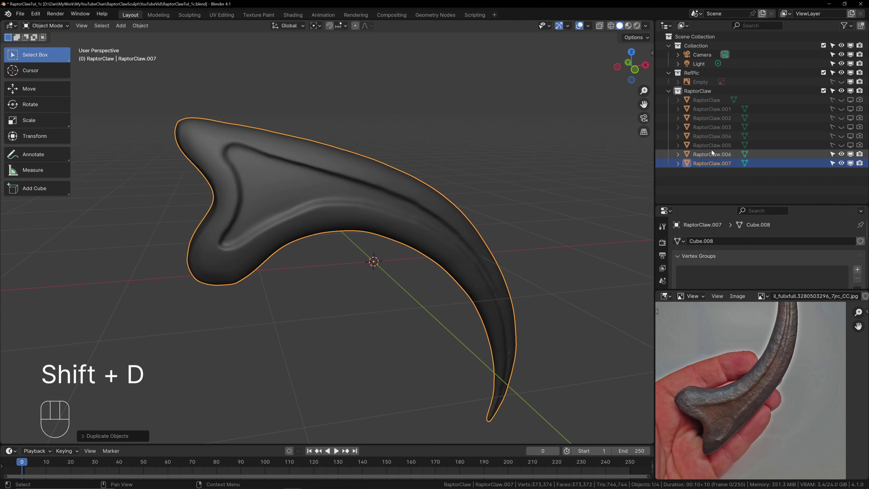
Step: Hide the original RaptorClaw.006, select its duplicate and save the file
click(839, 154)
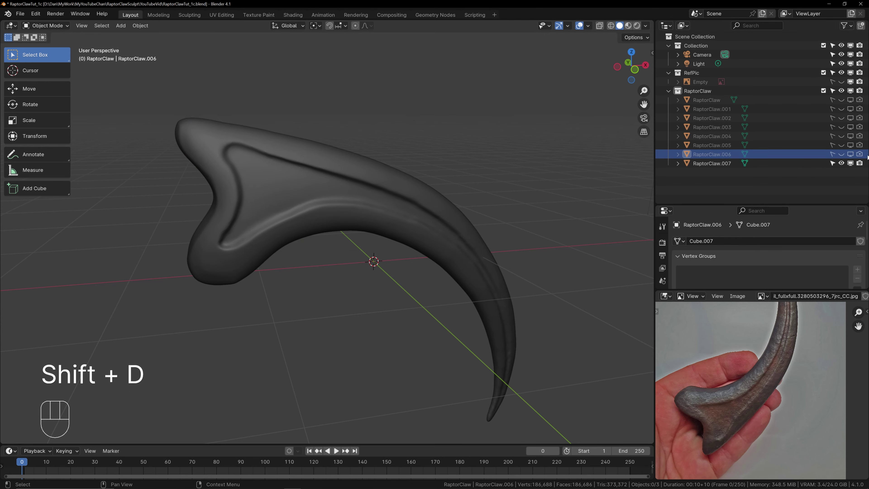
click(717, 163)
click(20, 13)
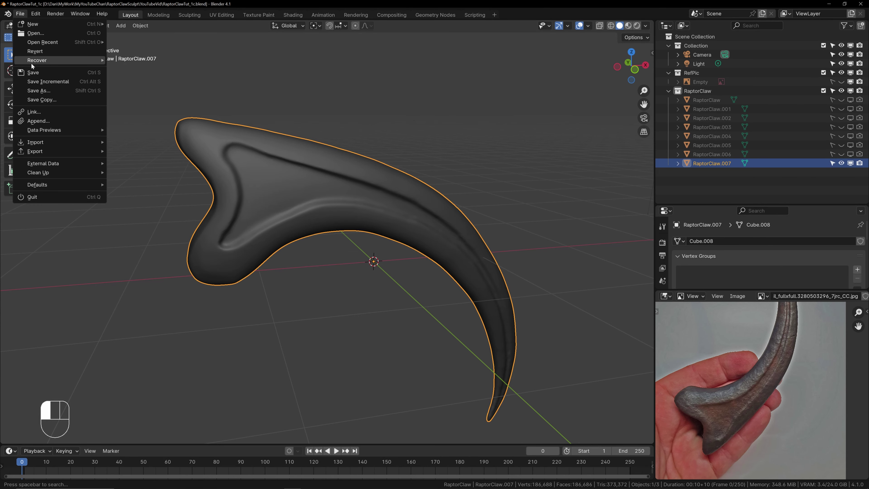
click(30, 70)
shift+middle_drag(371, 141, 335, 155)
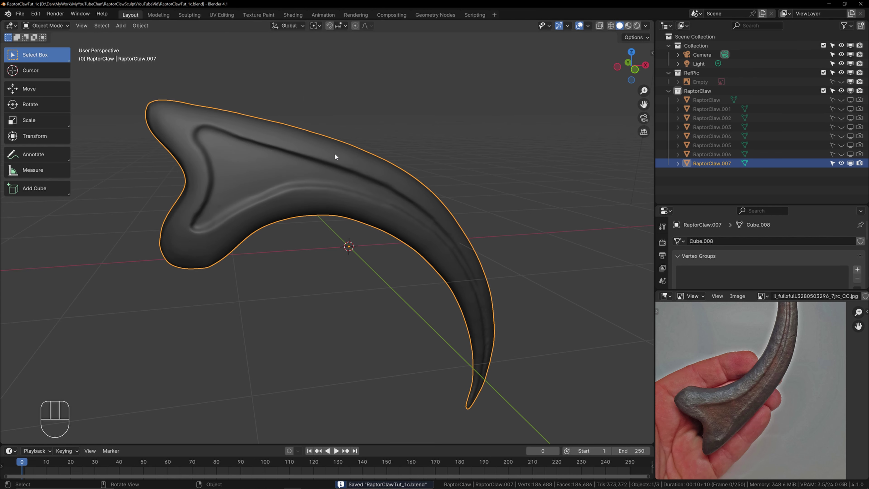
Step: Put the duplicate claw in Sculpt Mode, enlarge the Properties editor and select the Draw brush
click(45, 25)
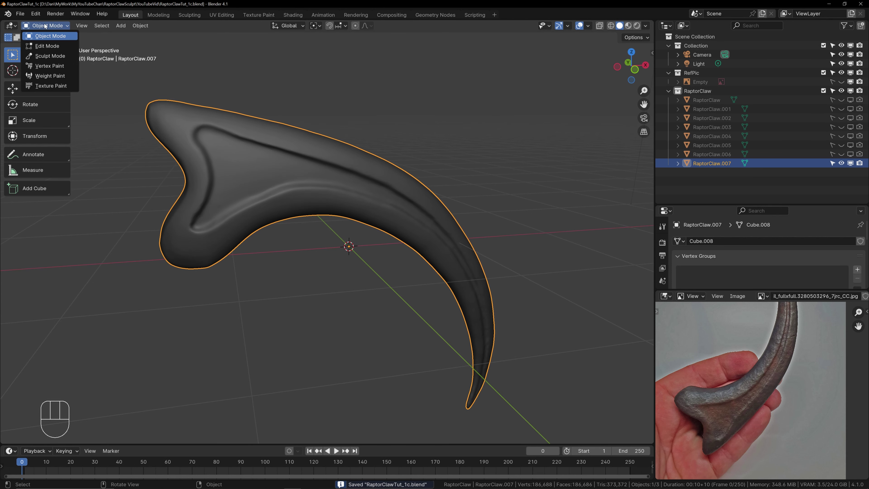
click(48, 56)
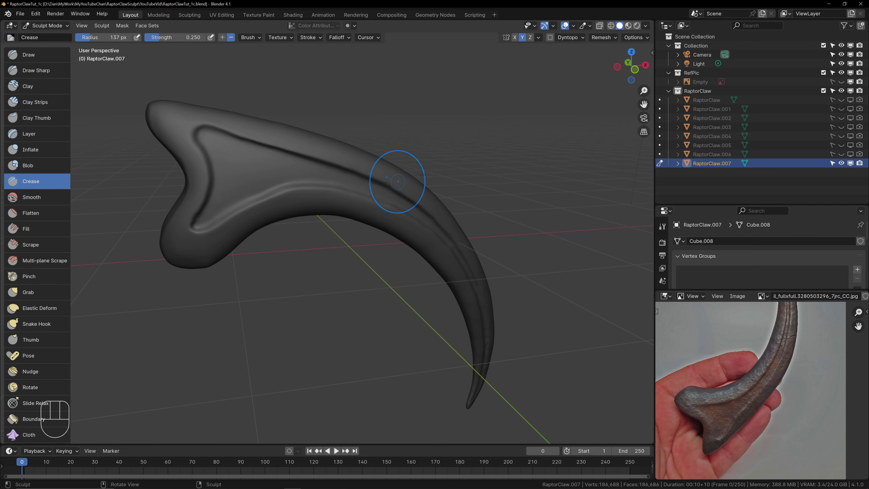
shift+middle_drag(395, 179, 430, 182)
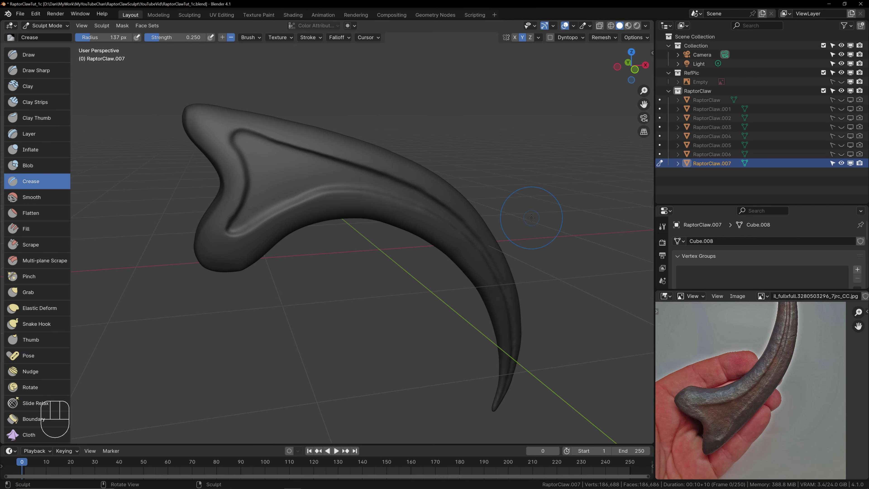
drag(736, 290, 725, 384)
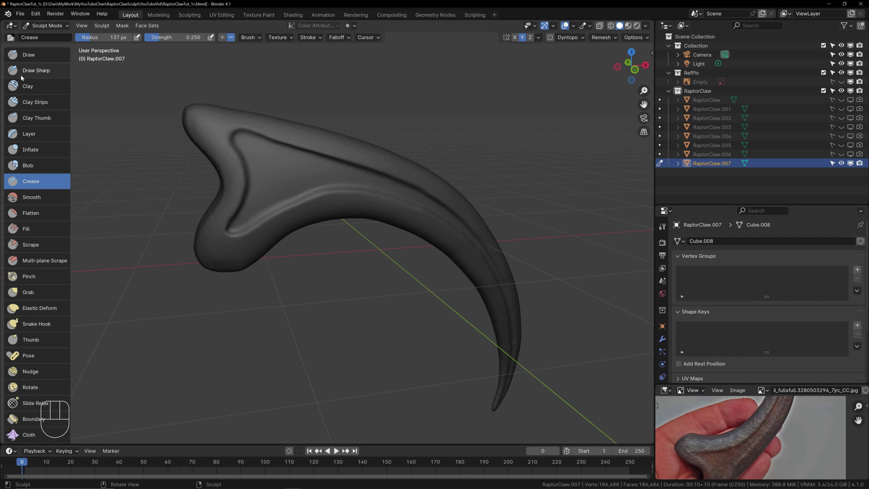
click(33, 55)
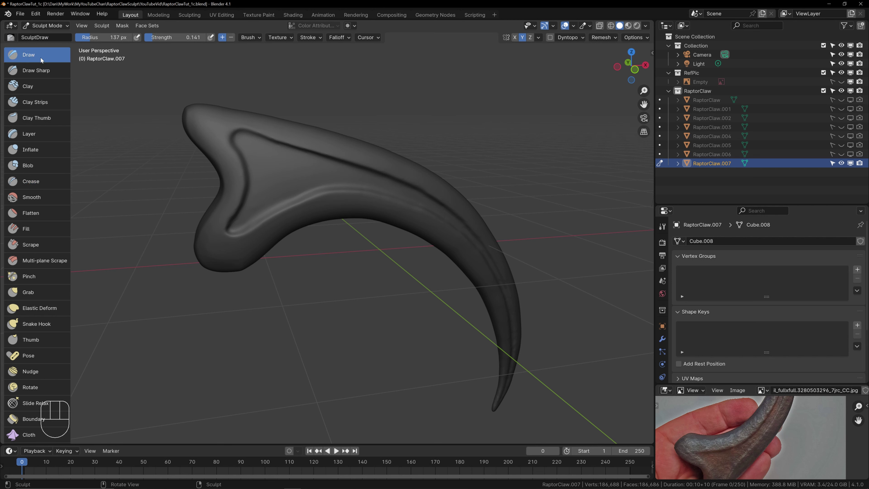
click(23, 71)
click(29, 57)
shift+middle_drag(484, 255, 458, 238)
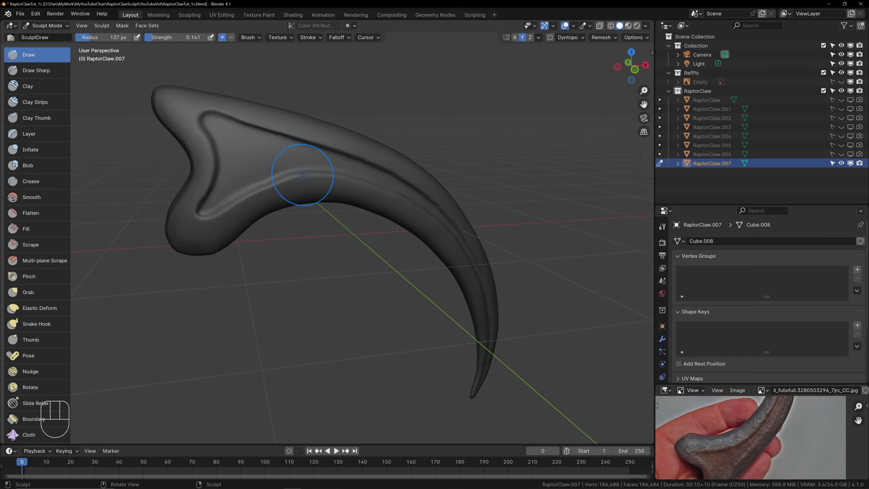
mouse_move(464, 192)
middle_down()
mouse_move(387, 199)
mouse_move(477, 185)
middle_up()
mouse_move(478, 185)
shift+middle_down()
mouse_move(476, 225)
mouse_move(492, 229)
shift+middle_up()
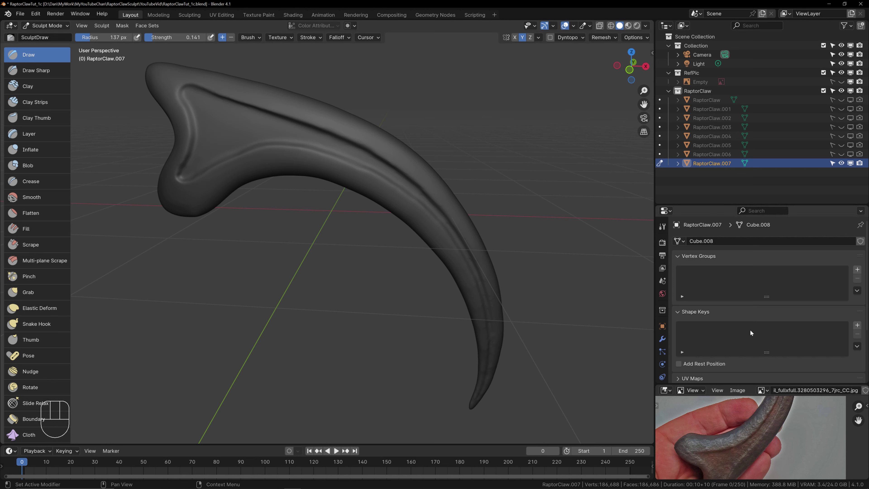
Step: Show the Draw brush's tool properties and enlarge the Properties editor to fit its settings
click(662, 228)
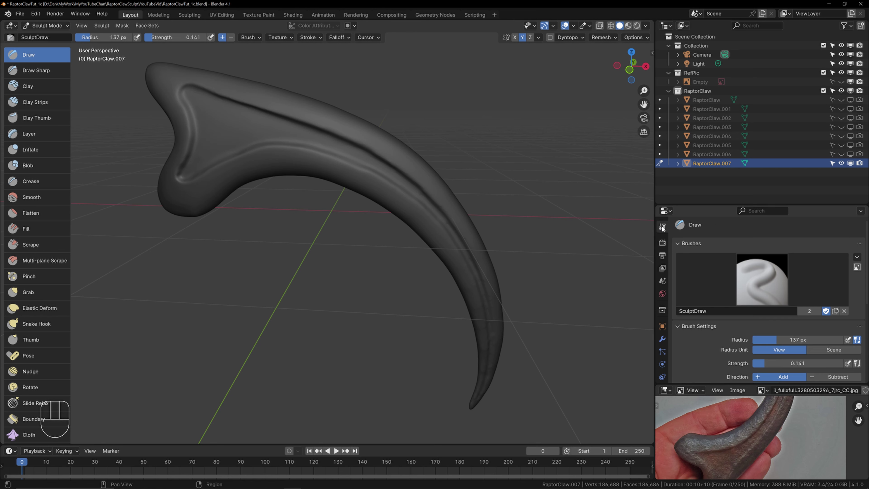
drag(742, 384, 746, 421)
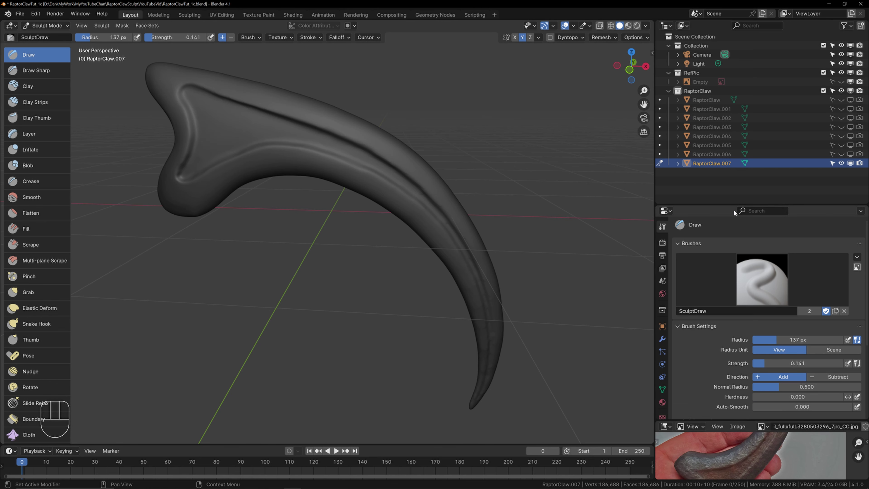
drag(733, 205, 728, 98)
scroll(728, 82, down, 3)
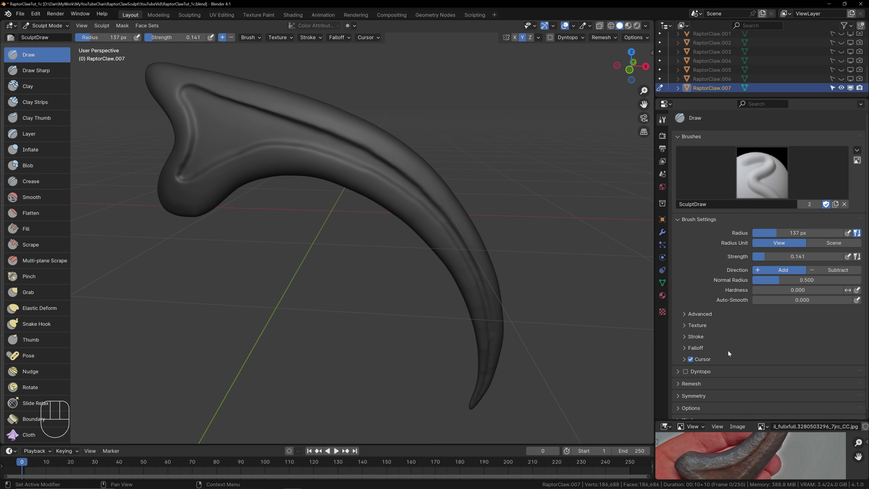
Step: Add a new texture to the Draw brush
click(684, 324)
scroll(781, 354, down, 3)
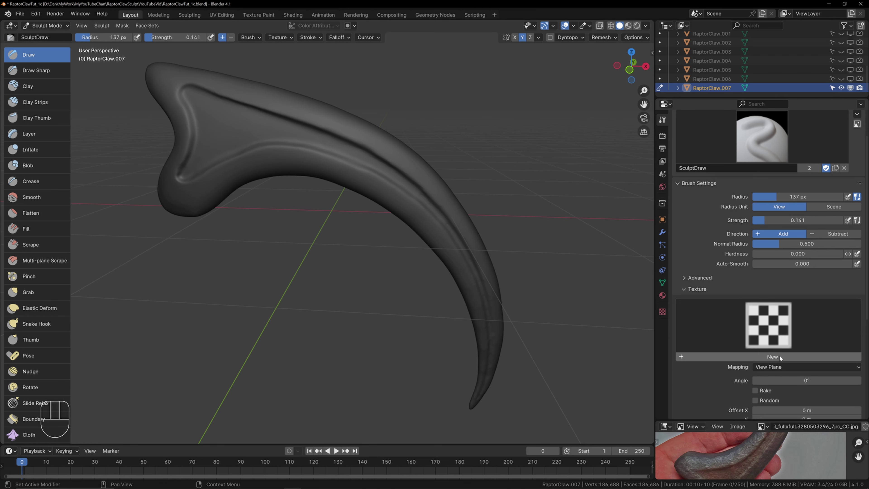
click(780, 355)
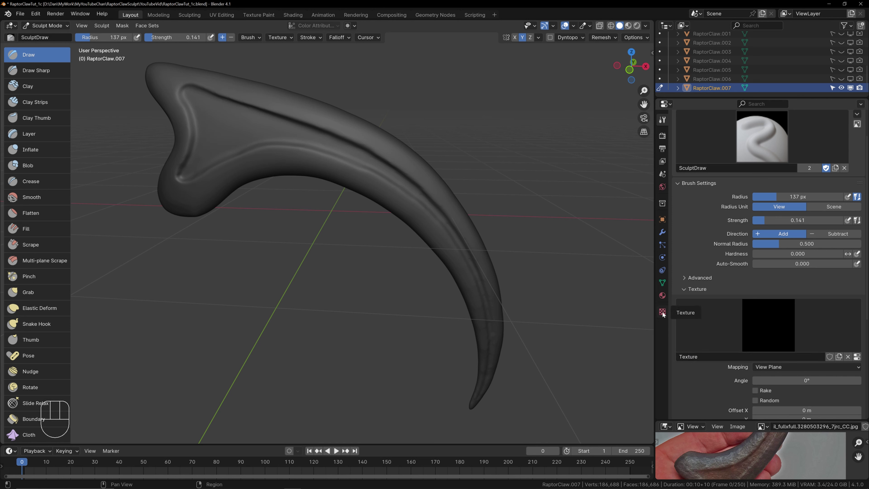
Step: Name the new brush texture Bumpy and set its type to Clouds
click(857, 357)
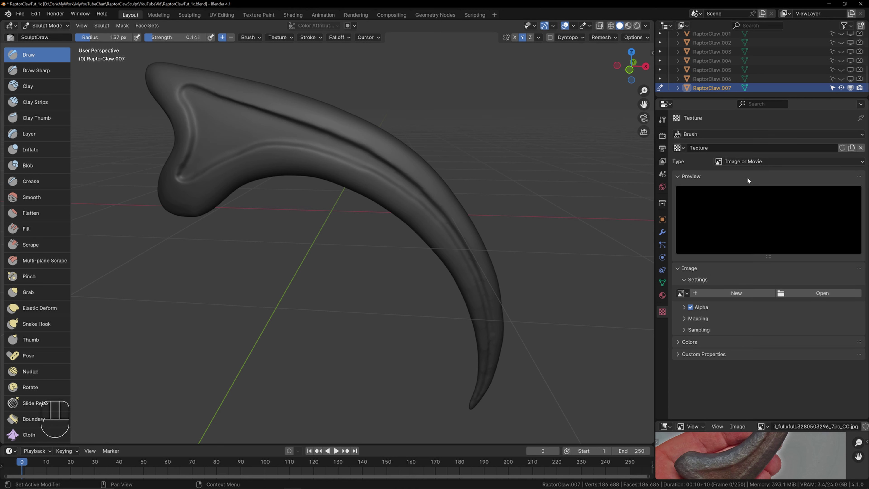
click(717, 151)
text(Bumpy)
key(Return)
click(761, 161)
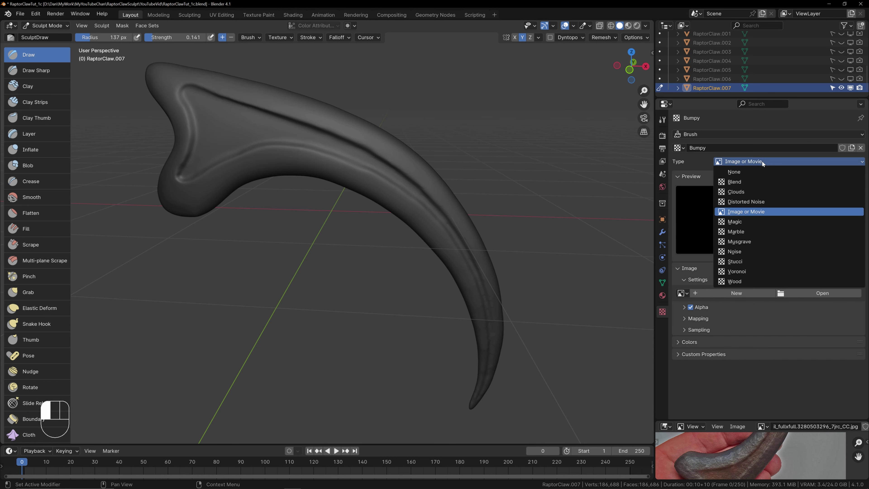
click(745, 191)
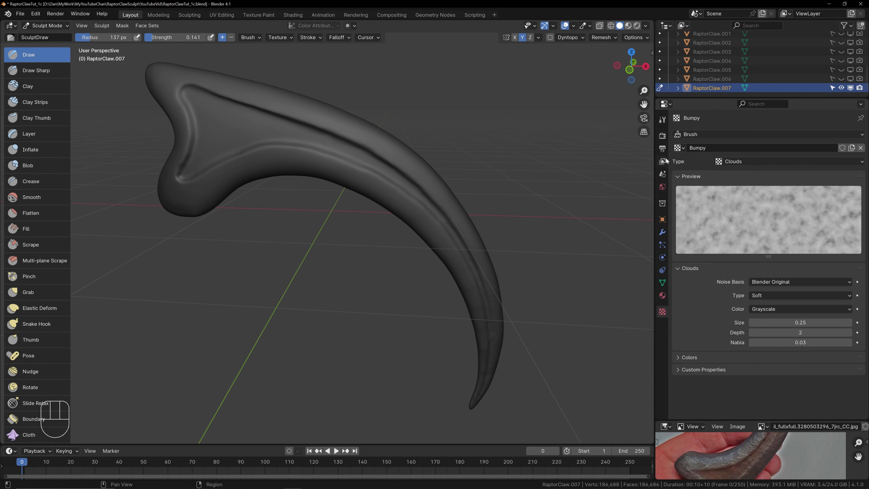
Step: Return to the Draw brush's settings and assign the Bumpy texture to the brush
click(663, 120)
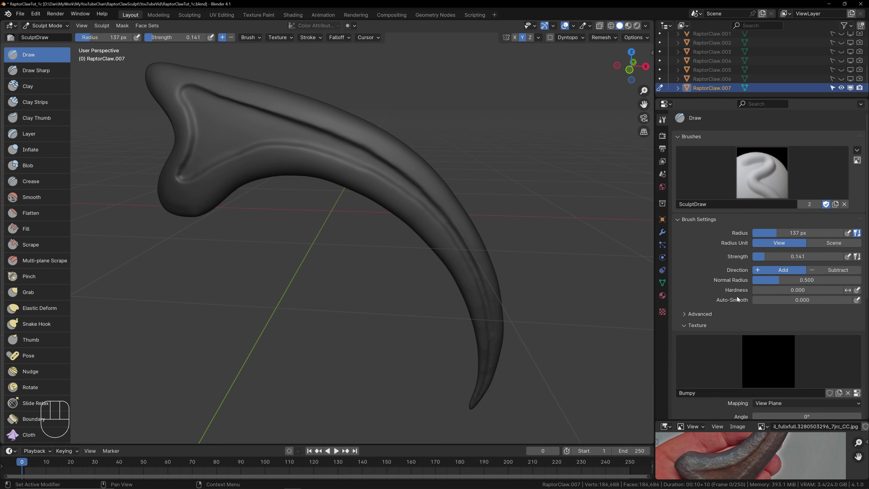
scroll(787, 370, down, 2)
click(780, 327)
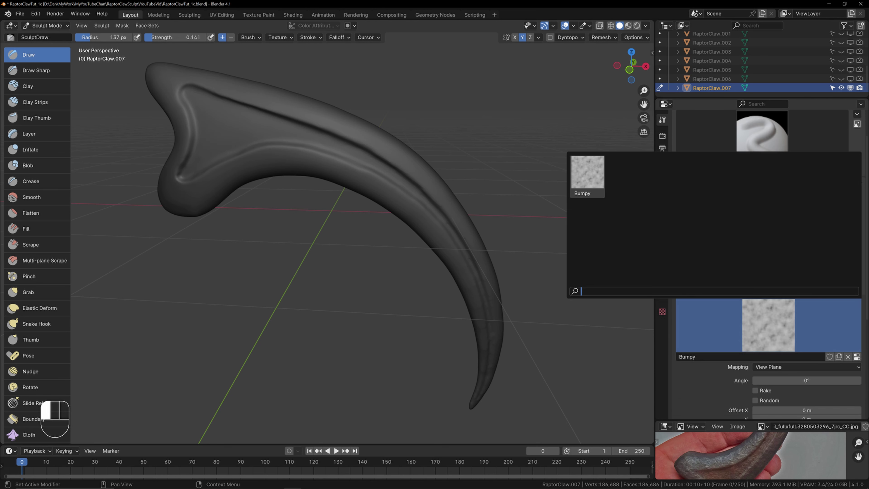
click(587, 178)
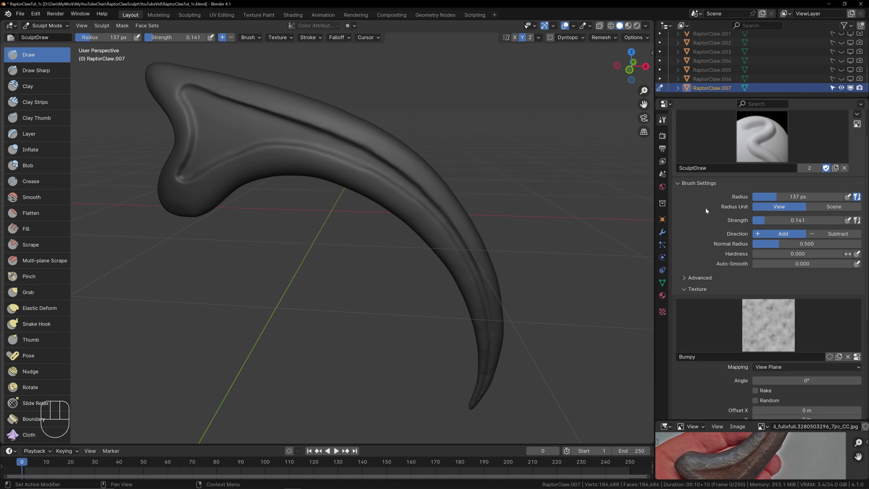
Step: Test a Bumpy-textured Draw stroke along the claw's lower ridge and undo it
click(284, 165)
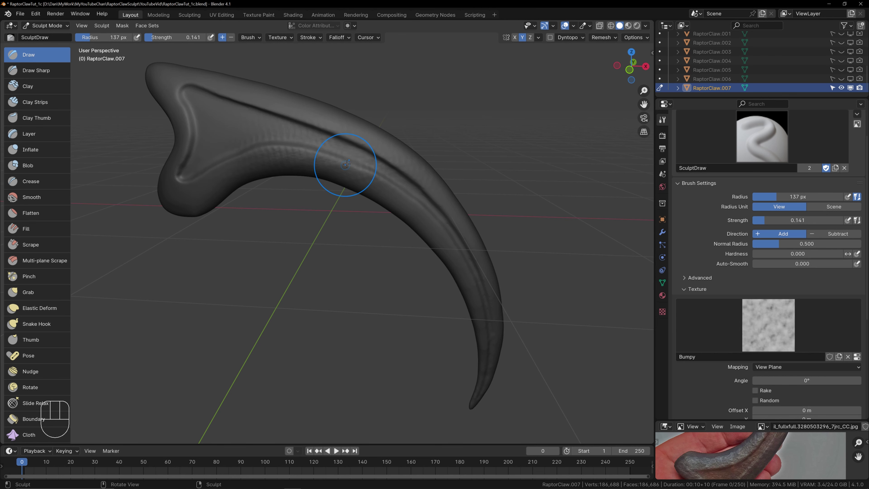
scroll(362, 151, up, 3)
shift+middle_drag(382, 200, 392, 229)
key(ctrl+z)
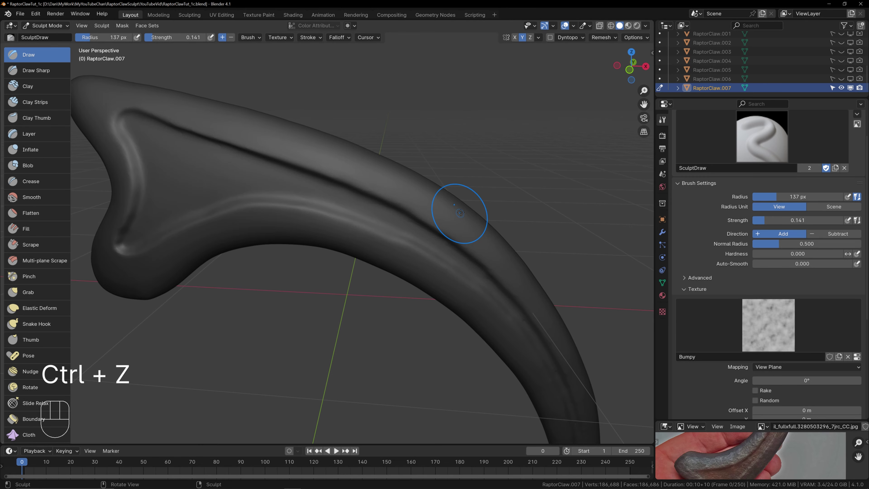
scroll(467, 186, down, 1)
shift+middle_drag(468, 186, 459, 146)
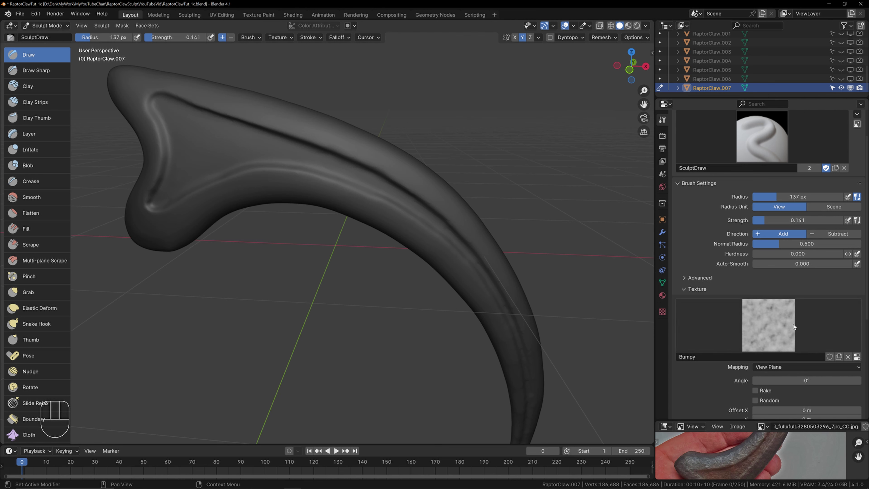
Step: Set the Bumpy brush texture's mapping to Random
click(783, 367)
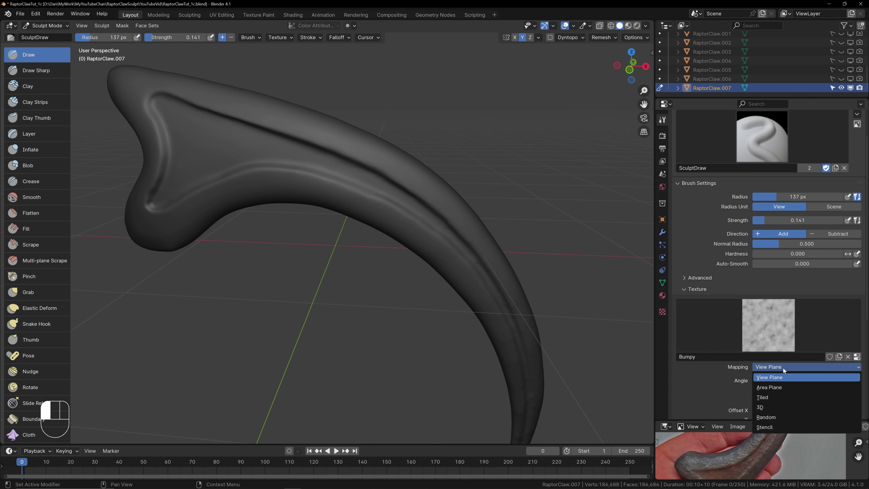
click(766, 416)
scroll(749, 370, down, 3)
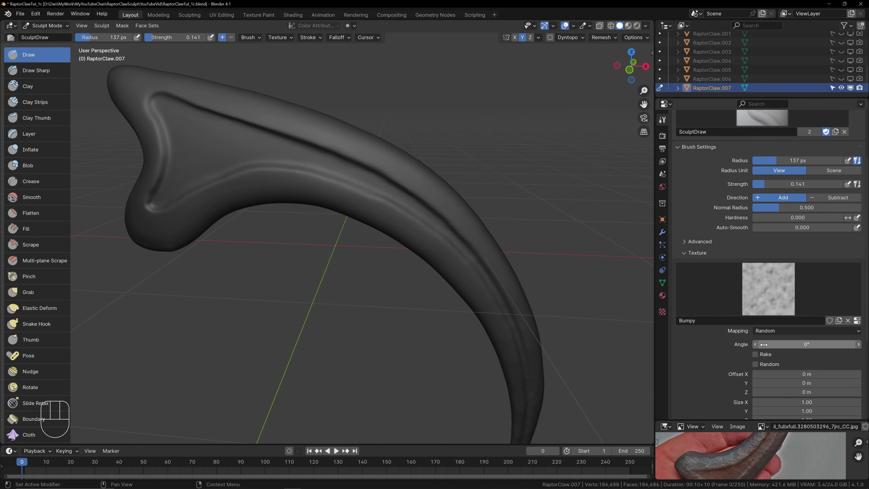
Step: Enable the Bumpy texture's Random angle option and set the Draw brush's strength to 0.460
click(756, 364)
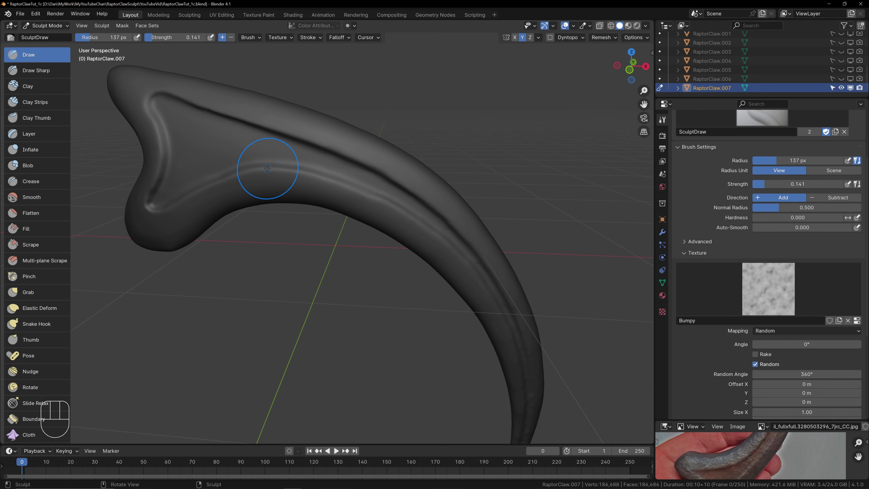
drag(178, 38, 198, 38)
Step: Test additive and subtractive Draw strokes across the claw's grooved side and undo them
mouse_move(214, 145)
mouse_down()
mouse_move(199, 157)
mouse_move(231, 164)
mouse_move(298, 151)
mouse_move(411, 180)
mouse_move(487, 250)
mouse_up()
mouse_move(308, 219)
middle_down()
mouse_move(413, 234)
mouse_move(287, 234)
middle_up()
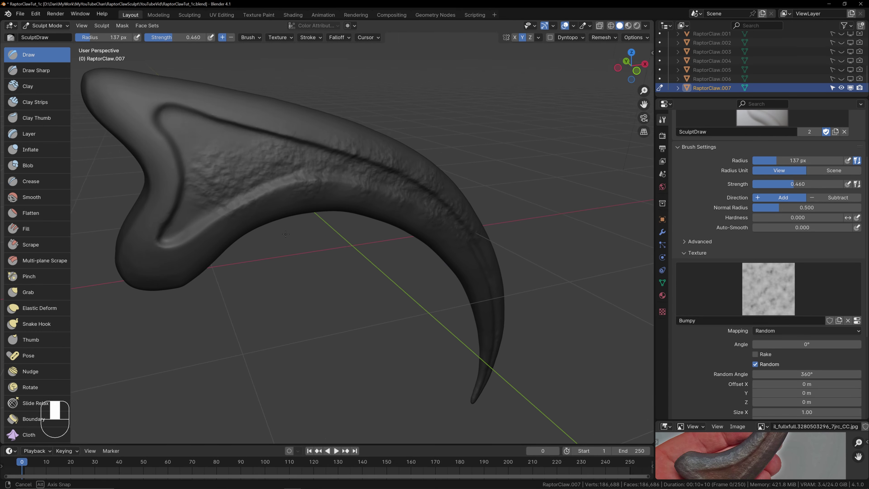
key(ctrl+z)
shift+middle_drag(330, 195, 375, 221)
mouse_move(235, 162)
ctrl+mouse_down()
mouse_move(258, 239)
mouse_move(294, 196)
mouse_move(479, 240)
ctrl+mouse_up()
mouse_move(461, 266)
middle_down()
mouse_move(451, 253)
mouse_move(439, 273)
middle_up()
mouse_move(326, 200)
ctrl+mouse_down()
mouse_move(318, 212)
mouse_move(291, 219)
mouse_move(256, 217)
ctrl+mouse_up()
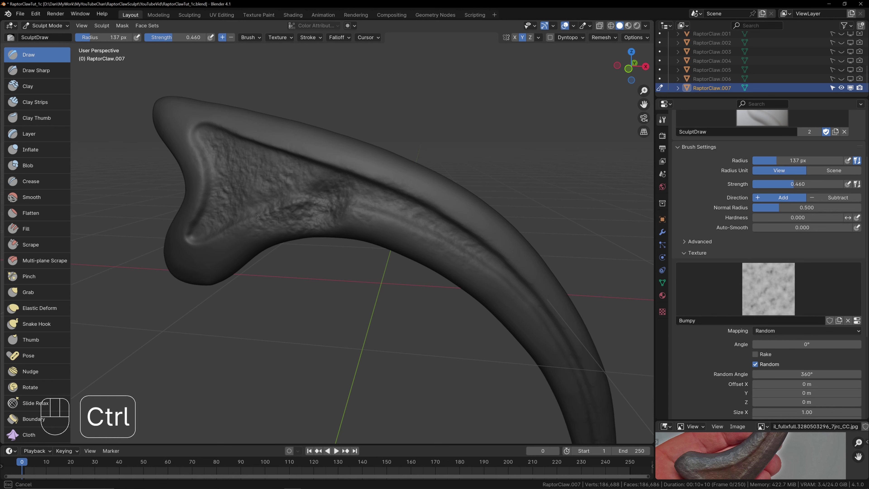
mouse_move(368, 291)
middle_down()
mouse_move(397, 282)
mouse_move(380, 287)
mouse_move(340, 233)
middle_up()
key(ctrl+z)
key(ctrl+z)
Step: Try texture sizes of 2.00 and 0.10 on all axes at 0.337 brush strength, undoing the test strokes
drag(166, 37, 158, 37)
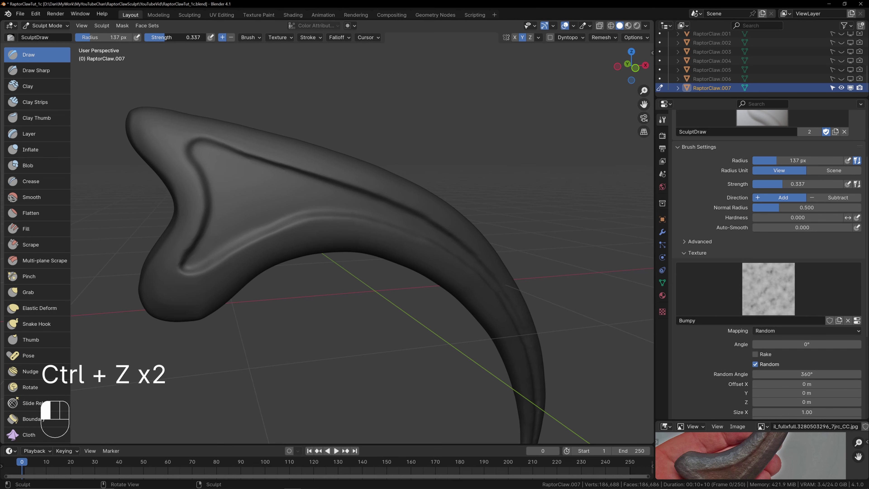
shift+middle_drag(466, 229, 473, 174)
scroll(736, 357, down, 3)
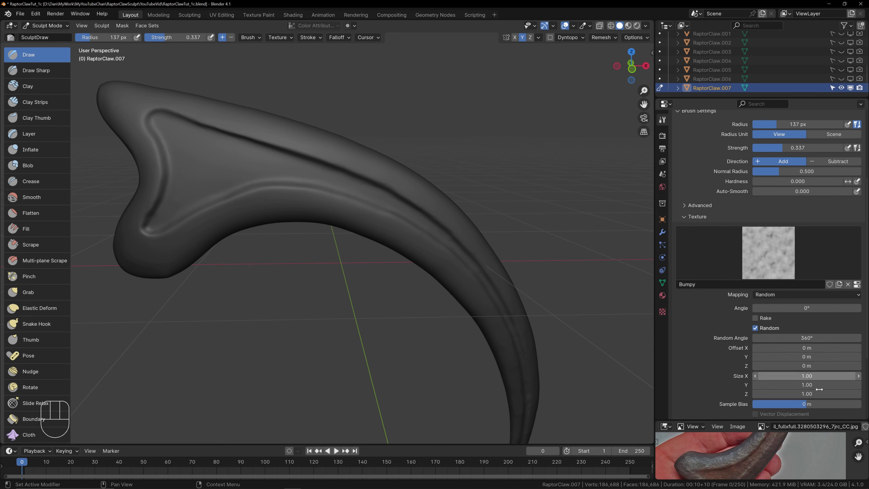
drag(797, 376, 797, 394)
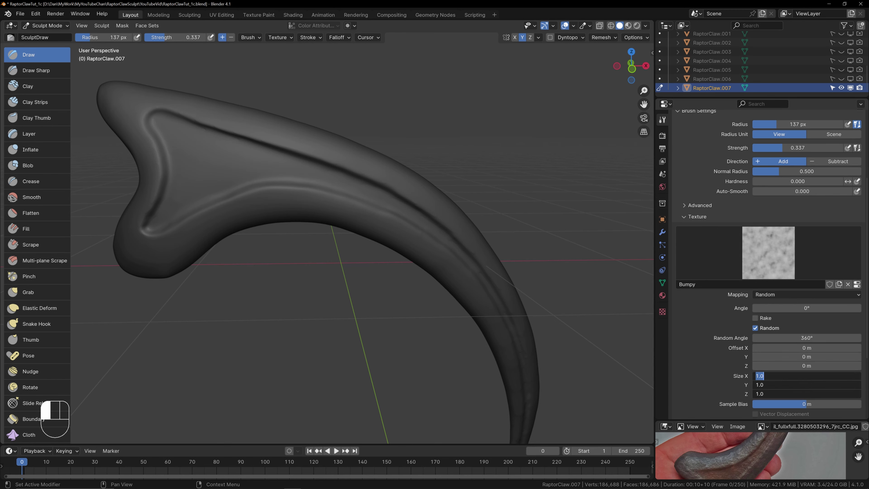
text(2)
key(Return)
drag(291, 194, 242, 166)
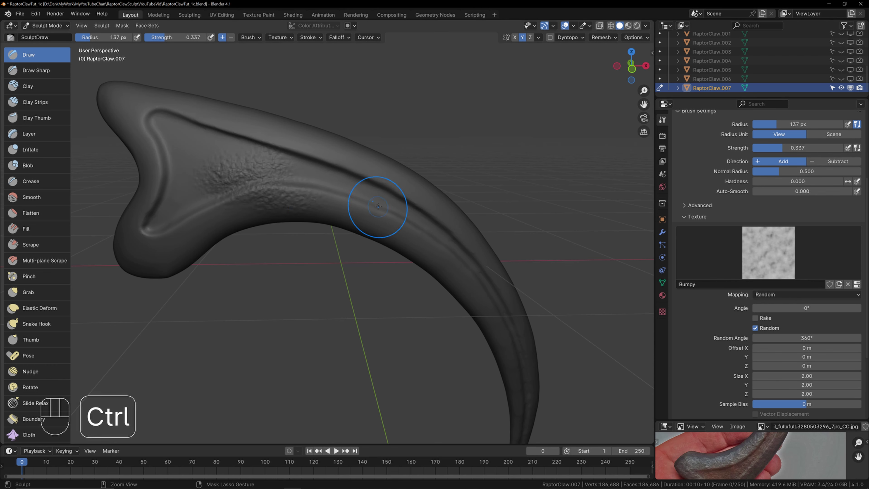
key(ctrl+z)
mouse_move(797, 376)
mouse_down()
mouse_move(798, 394)
mouse_move(780, 393)
mouse_move(790, 394)
mouse_up()
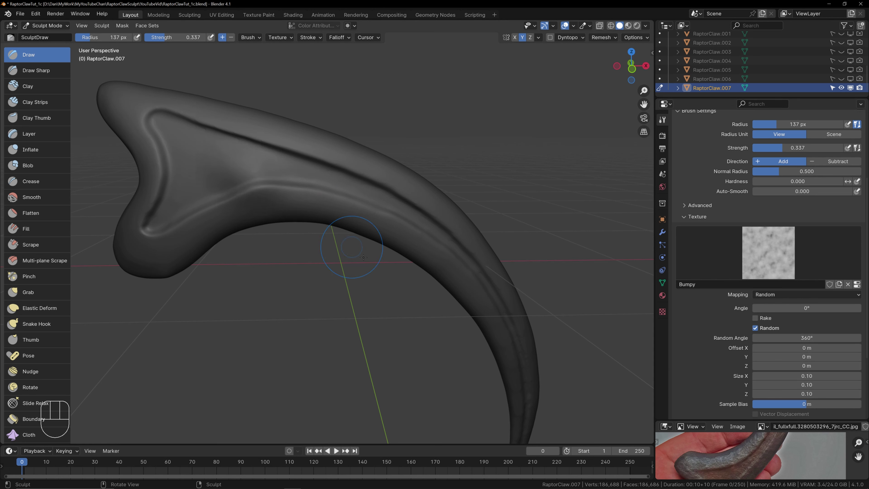
key(ctrl+z)
Step: Set the Bumpy texture's size to 0.60 on all three axes and undo a test stroke
drag(797, 376, 798, 393)
text(.)
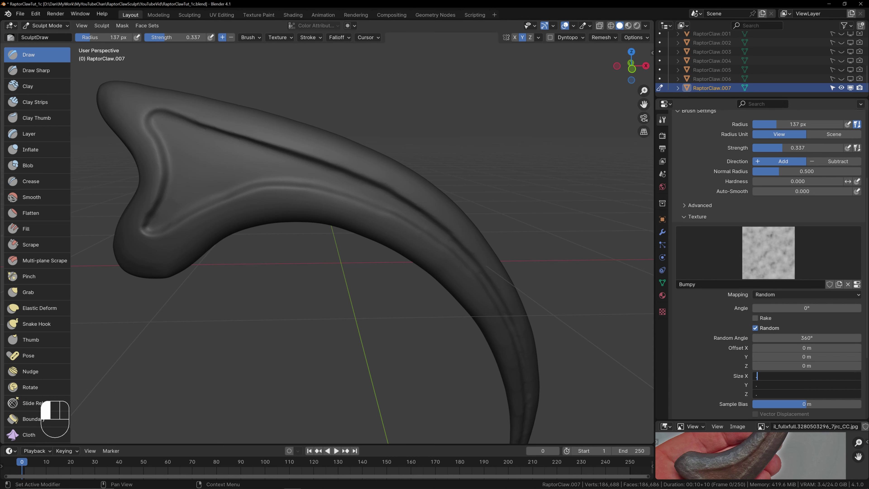
text(6)
key(Return)
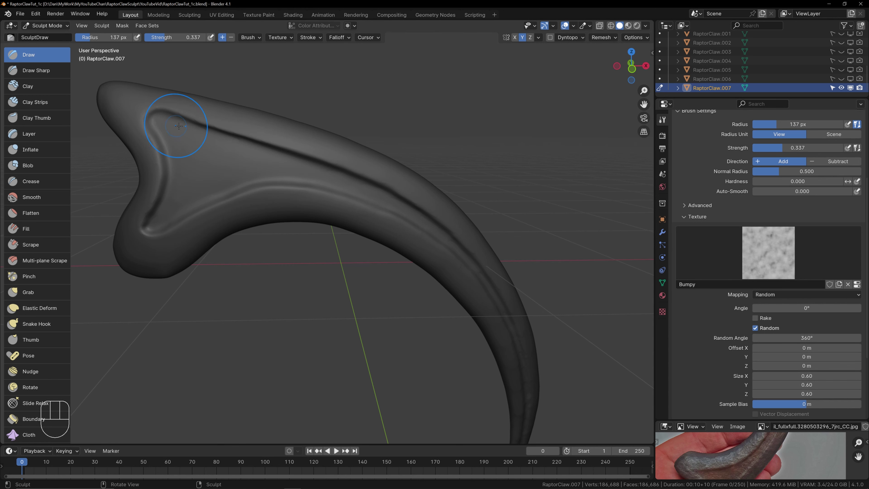
key(ctrl+z)
Step: Open the Bumpy texture's color settings and set its contrast to 5.000
shift+middle_drag(290, 198, 342, 212)
scroll(732, 458, up, 4)
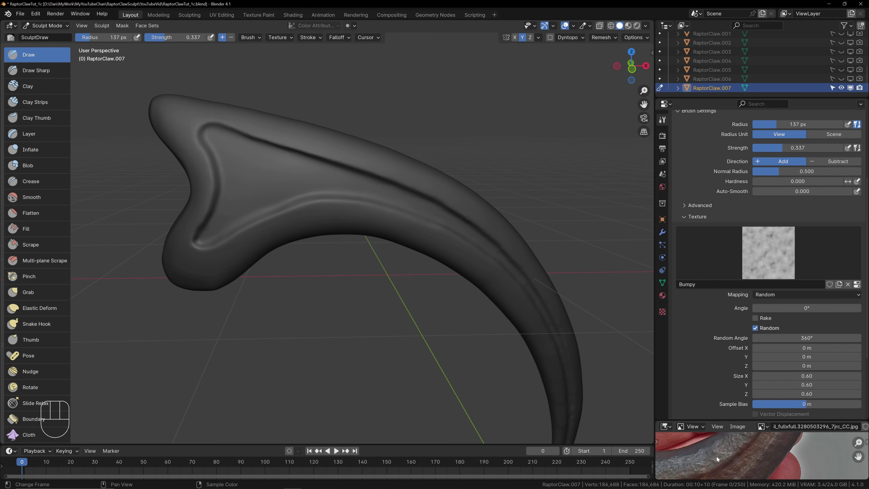
scroll(713, 461, down, 1)
shift+middle_drag(322, 255, 345, 250)
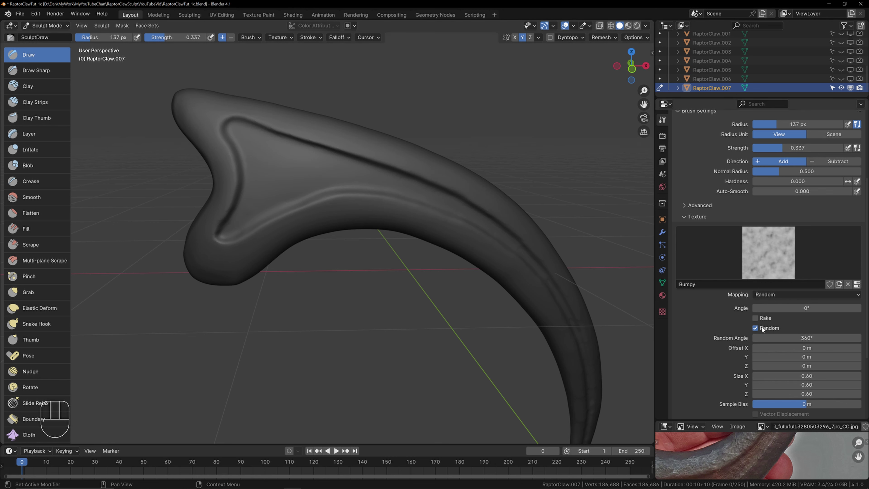
click(857, 284)
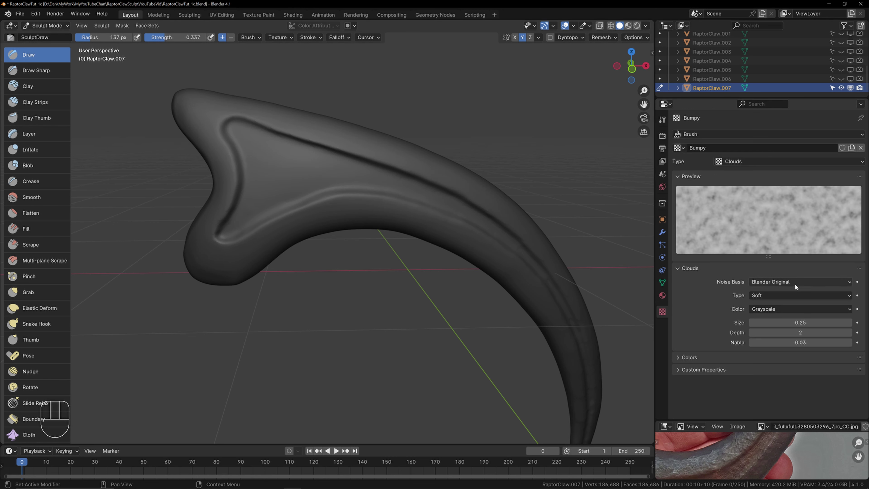
click(681, 357)
scroll(796, 367, down, 3)
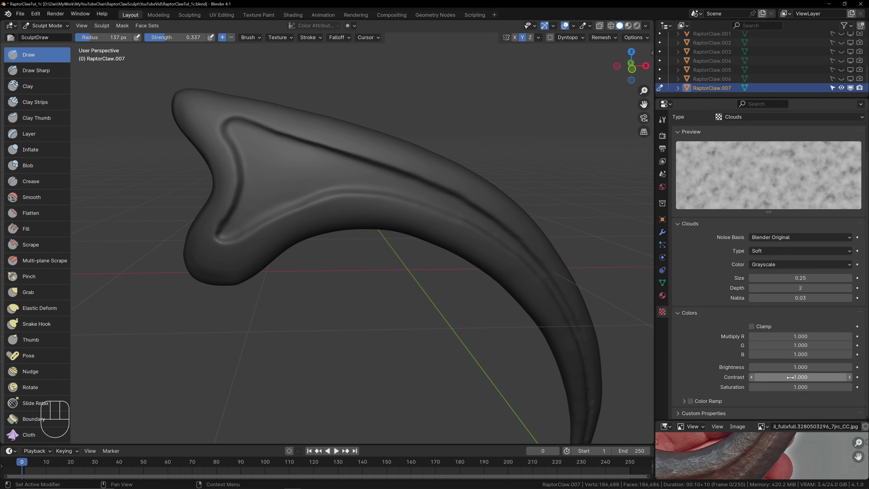
drag(797, 377, 852, 376)
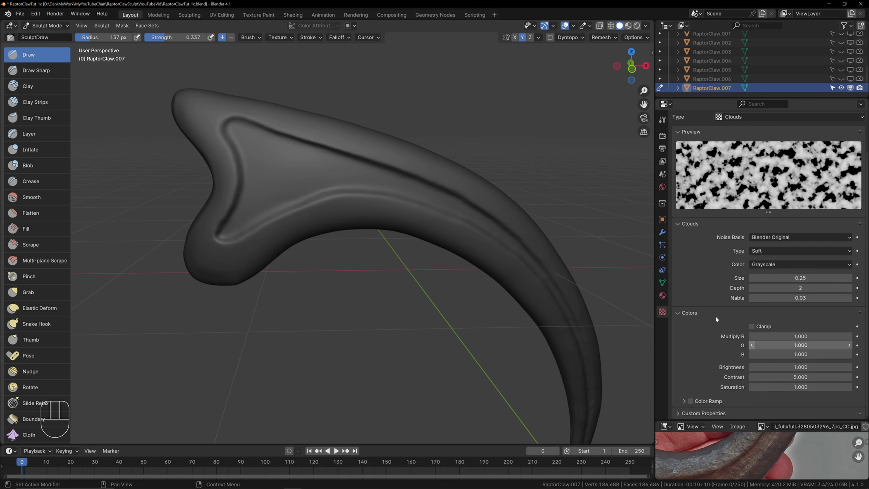
Step: Test the high-contrast Draw brush on the claw's side and base, and undo the strokes
drag(380, 173, 349, 190)
mouse_move(299, 165)
mouse_down()
mouse_move(262, 186)
mouse_move(226, 236)
mouse_up()
drag(326, 190, 328, 191)
key(ctrl+z)
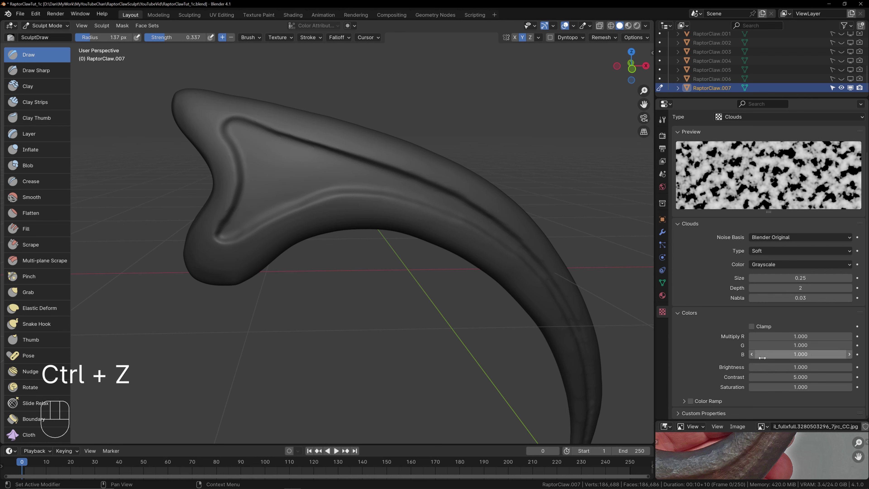
Step: Set the Clouds texture's noise type to Hard, and undo a test stroke along the claw's side
click(765, 251)
click(766, 270)
mouse_move(394, 182)
mouse_down()
mouse_move(273, 161)
mouse_move(240, 223)
mouse_move(366, 202)
mouse_move(421, 206)
mouse_move(479, 246)
mouse_up()
mouse_move(479, 246)
middle_down()
mouse_move(455, 230)
mouse_move(471, 253)
middle_up()
key(ctrl+z)
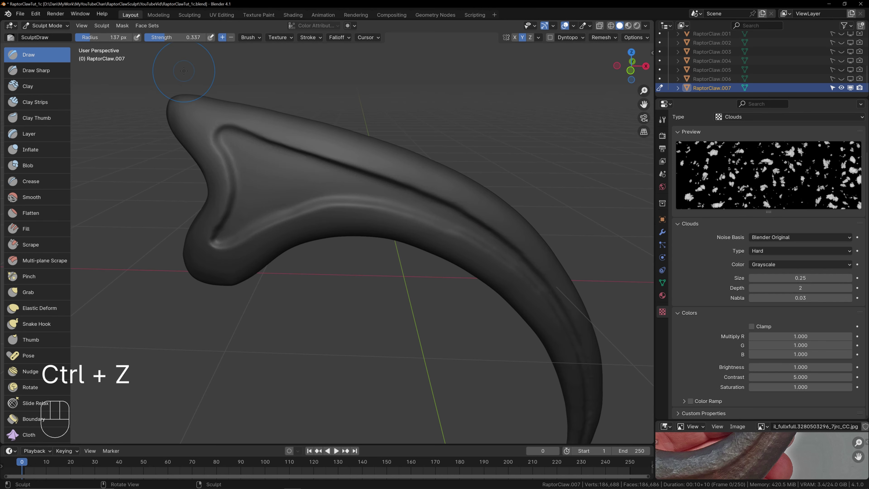
Step: Try different lower Draw strengths with test strokes on the claw's base and undo them
drag(165, 39, 156, 39)
drag(209, 152, 236, 140)
key(ctrl+z)
drag(164, 38, 168, 38)
key(ctrl+z)
Step: Set the Draw strength to 0.174 and sculpt bumps over the claw's base and grooved side
drag(161, 38, 162, 45)
drag(424, 180, 410, 174)
drag(295, 132, 394, 181)
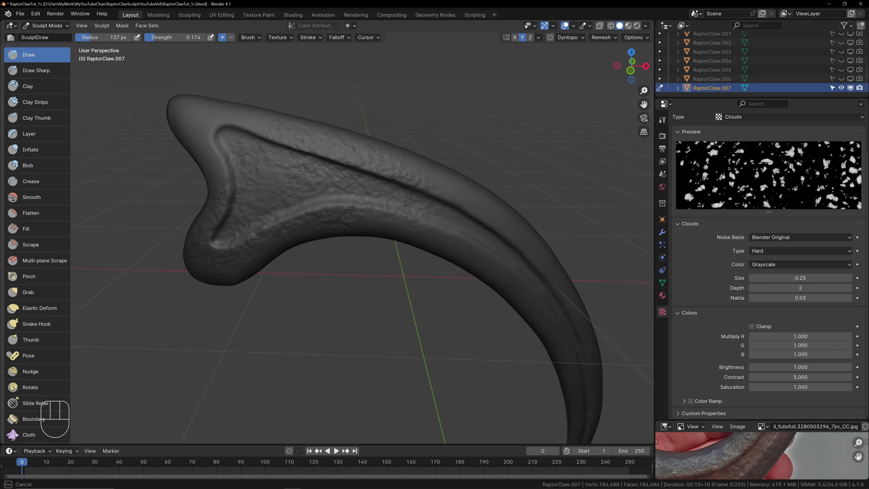
mouse_move(413, 165)
middle_down()
mouse_move(428, 239)
mouse_move(383, 233)
mouse_move(369, 218)
mouse_move(387, 216)
mouse_move(391, 187)
middle_up()
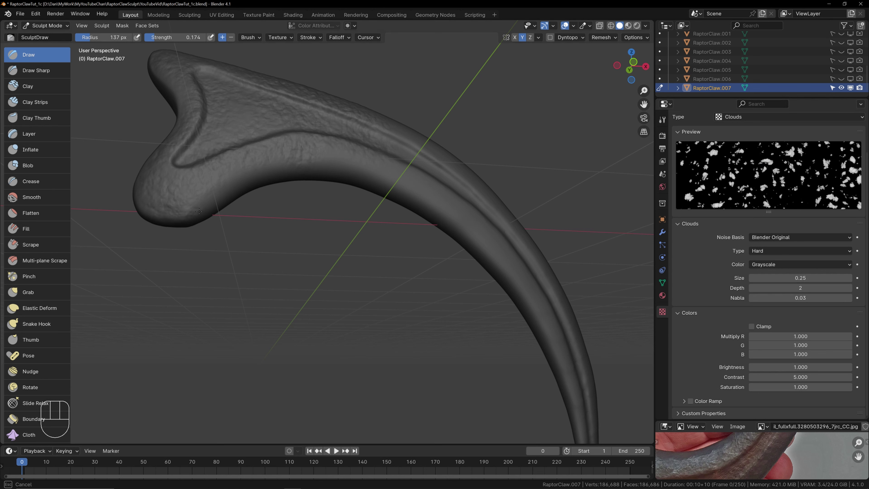
Step: Extend the bumpy surface from the base along the claw's middle section
middle_drag(418, 236, 437, 223)
mouse_move(352, 216)
middle_down()
mouse_move(396, 183)
mouse_move(333, 146)
middle_up()
drag(383, 163, 442, 197)
shift+middle_drag(476, 191, 443, 204)
middle_drag(380, 167, 356, 203)
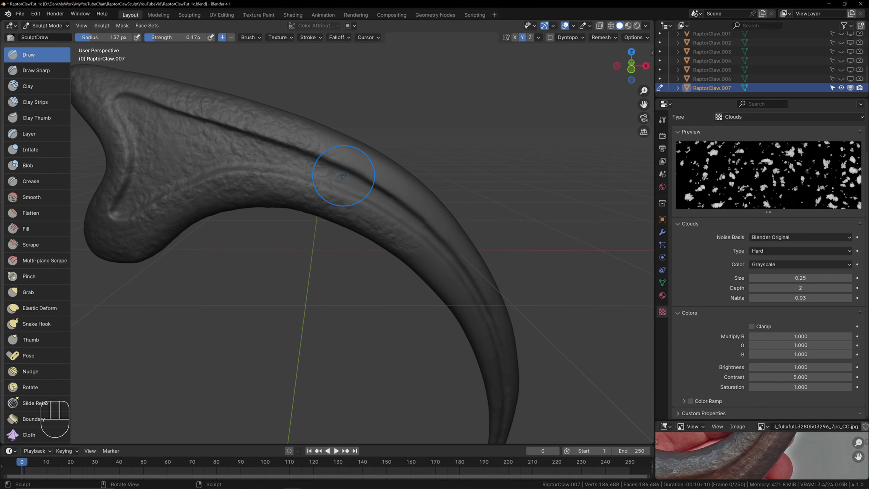
Step: Sculpt bumps along the claw's outer ridge from the base toward the tip
mouse_move(449, 239)
middle_down()
mouse_move(388, 194)
mouse_move(297, 237)
middle_up()
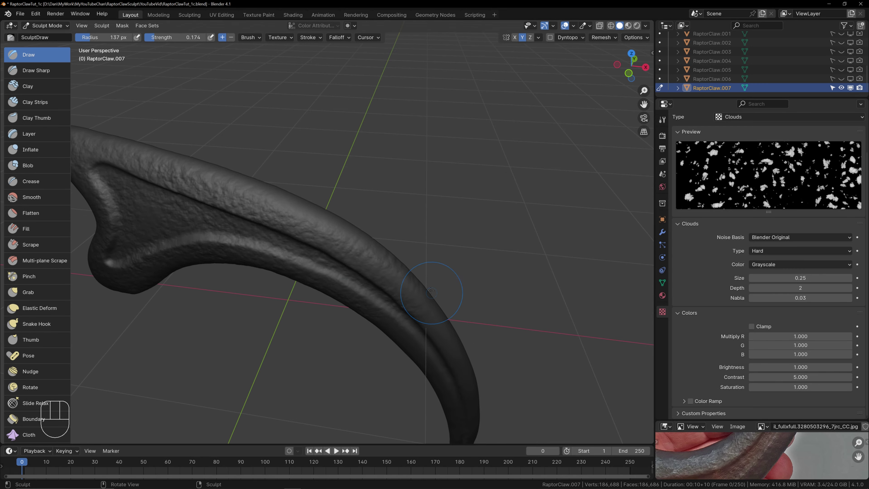
middle_drag(285, 202, 185, 243)
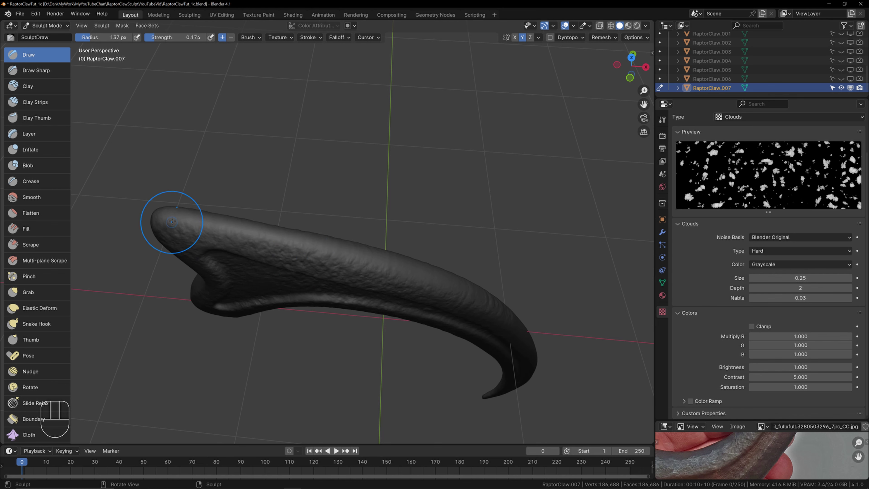
shift+middle_drag(459, 288, 360, 205)
shift+middle_drag(311, 193, 358, 183)
shift+middle_drag(387, 272, 398, 235)
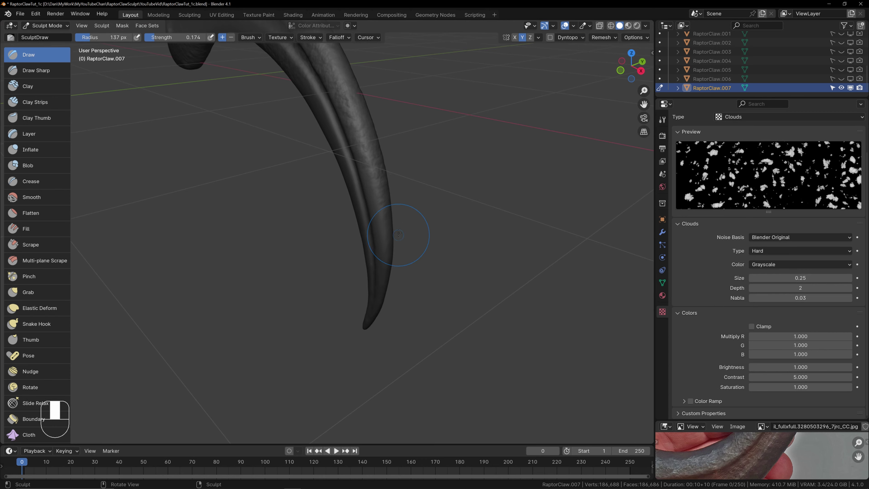
Step: Sculpt bumps over the claw's narrow tip and up its inner curve
middle_drag(364, 198, 407, 280)
shift+middle_drag(407, 321, 453, 261)
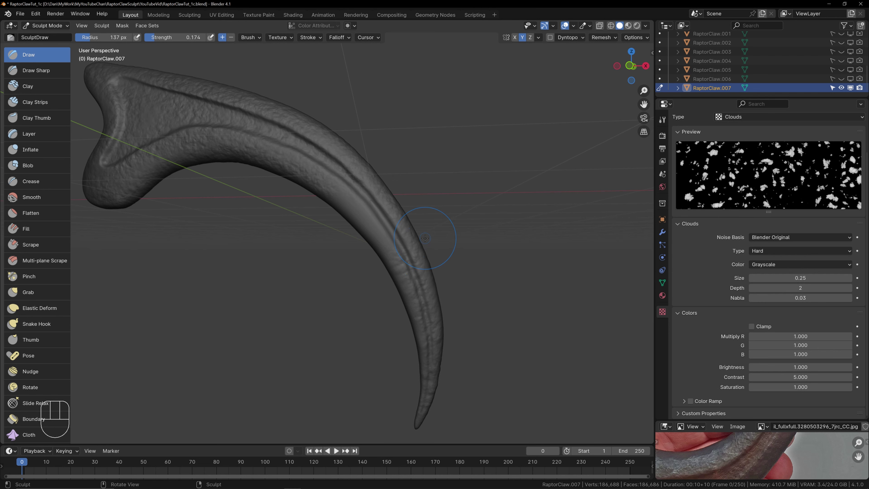
mouse_move(405, 271)
middle_down()
mouse_move(397, 267)
mouse_move(466, 258)
mouse_move(330, 274)
middle_up()
shift+middle_drag(354, 383, 380, 222)
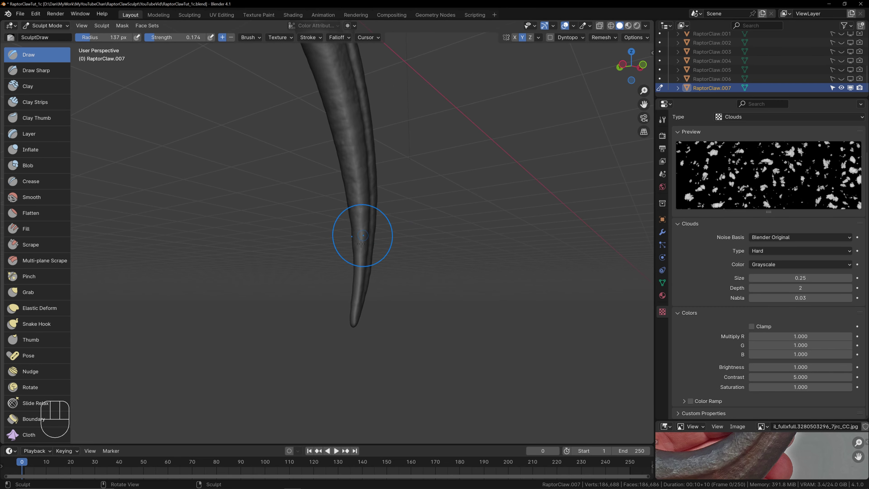
shift+middle_drag(382, 145, 392, 219)
middle_drag(391, 219, 356, 194)
mouse_move(356, 193)
shift+middle_down()
mouse_move(400, 250)
mouse_move(378, 243)
shift+middle_up()
Step: Sculpt bumps down the end face of the claw's base, covering both lobes
shift+middle_drag(310, 152, 423, 181)
mouse_move(351, 177)
middle_down()
mouse_move(369, 252)
mouse_move(373, 179)
middle_up()
middle_drag(345, 146, 349, 134)
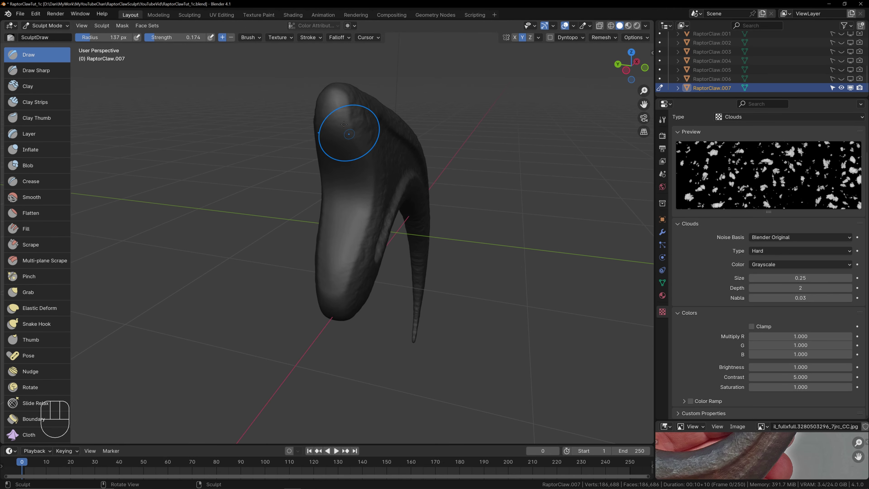
drag(336, 102, 344, 156)
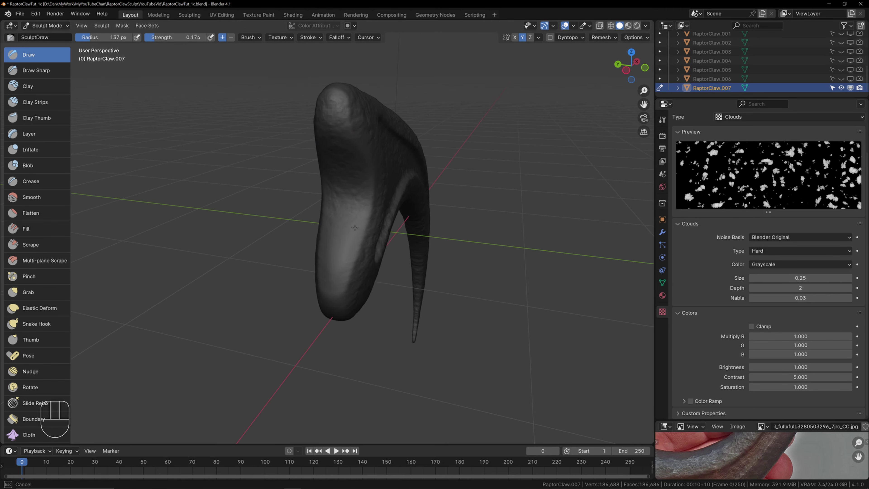
drag(346, 282, 347, 287)
shift+middle_drag(349, 113, 367, 186)
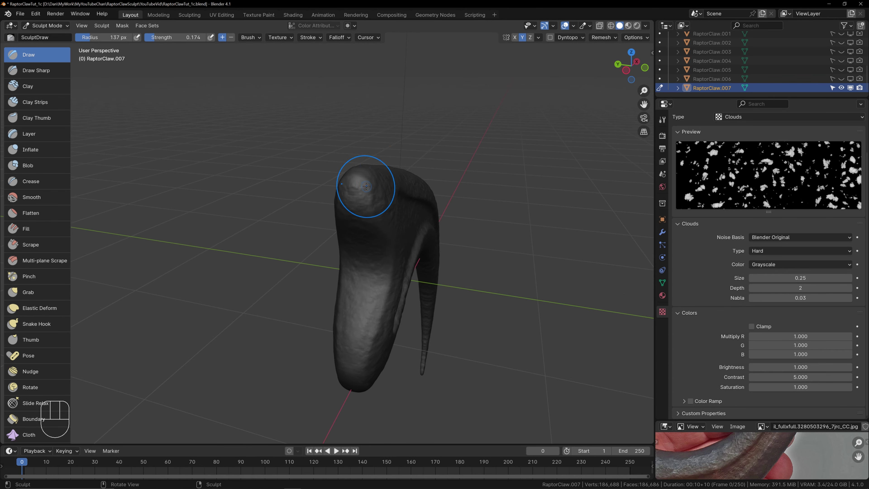
Step: Try an extra pass of bumps on the upper lobe of the base's end face and undo it
scroll(369, 187, up, 3)
drag(382, 187, 384, 155)
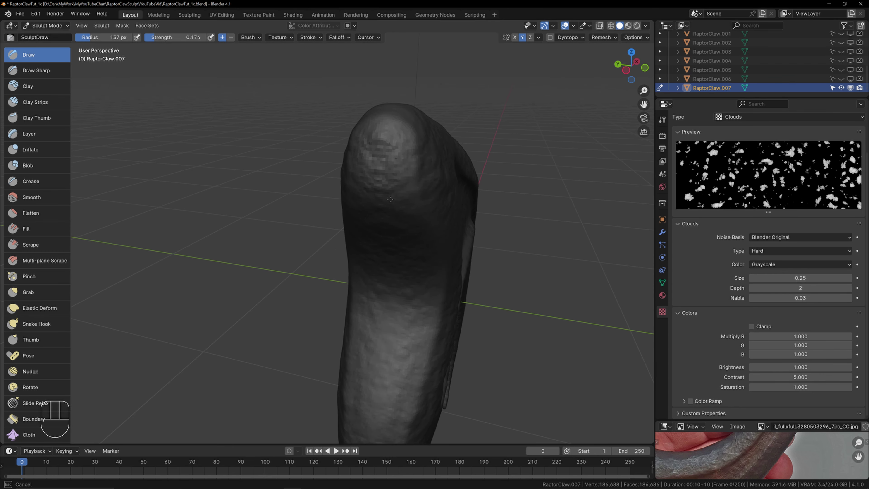
drag(388, 206, 391, 210)
scroll(435, 219, down, 2)
key(ctrl+z)
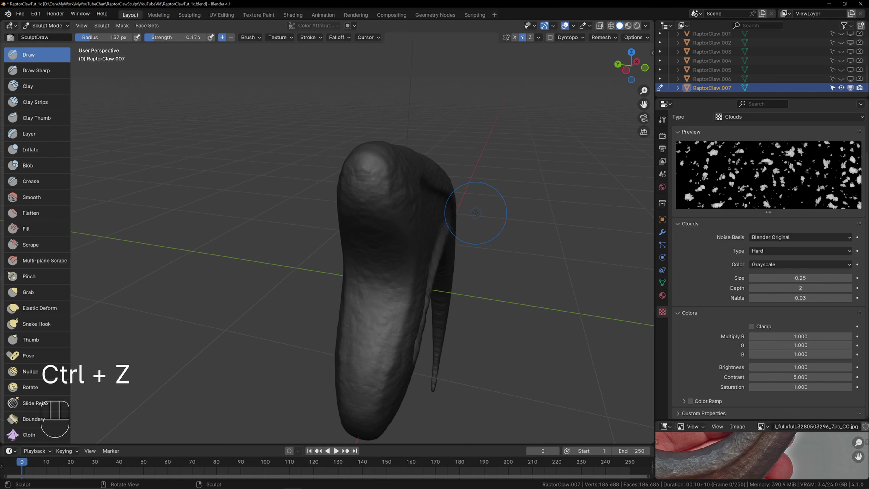
Step: Add more Draw strokes across the base's end face, working from the upper lobe to the lower one
middle_drag(474, 235, 428, 213)
scroll(365, 173, up, 2)
scroll(489, 184, down, 2)
scroll(487, 205, down, 2)
shift+middle_drag(482, 244, 465, 210)
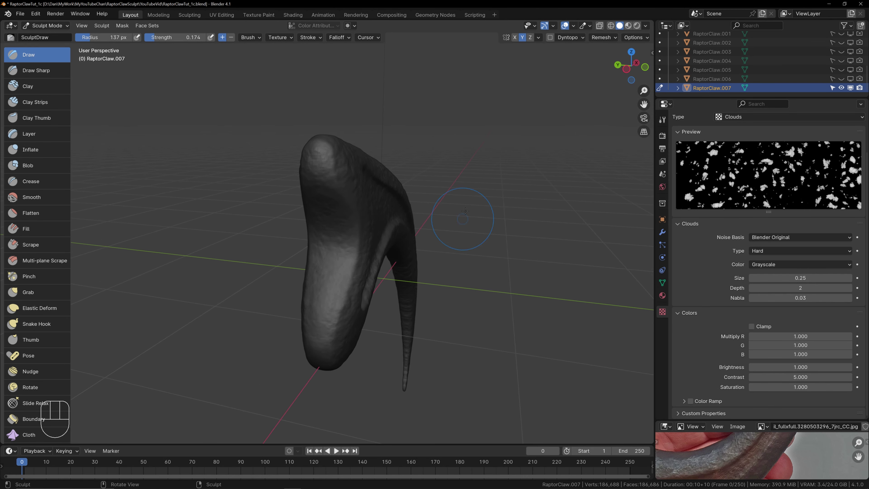
middle_drag(397, 192, 413, 168)
scroll(414, 168, up, 1)
drag(370, 106, 357, 113)
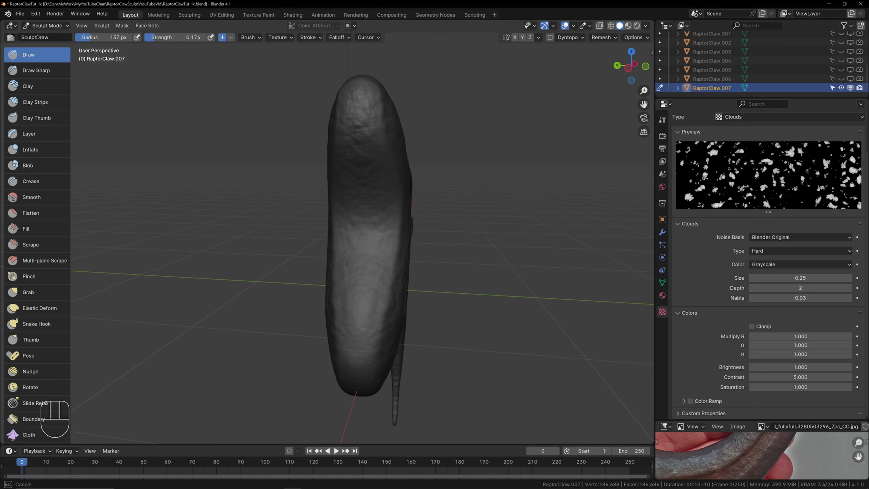
shift+middle_drag(375, 223, 376, 135)
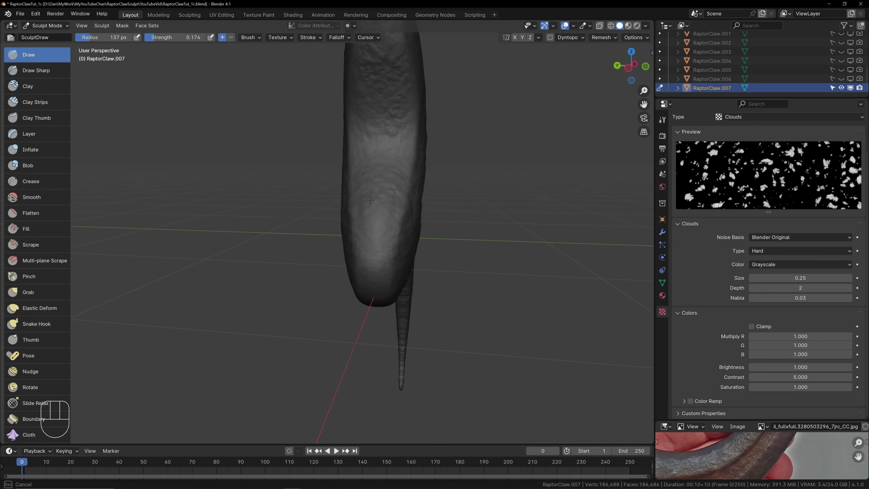
Step: Sculpt bumps around the underside of the base's lower lobe
middle_drag(385, 273, 340, 277)
mouse_move(339, 278)
mouse_down()
mouse_move(321, 290)
mouse_move(337, 298)
mouse_up()
middle_drag(341, 300, 332, 231)
drag(318, 220, 337, 247)
mouse_move(340, 256)
middle_down()
mouse_move(343, 153)
mouse_move(314, 218)
middle_up()
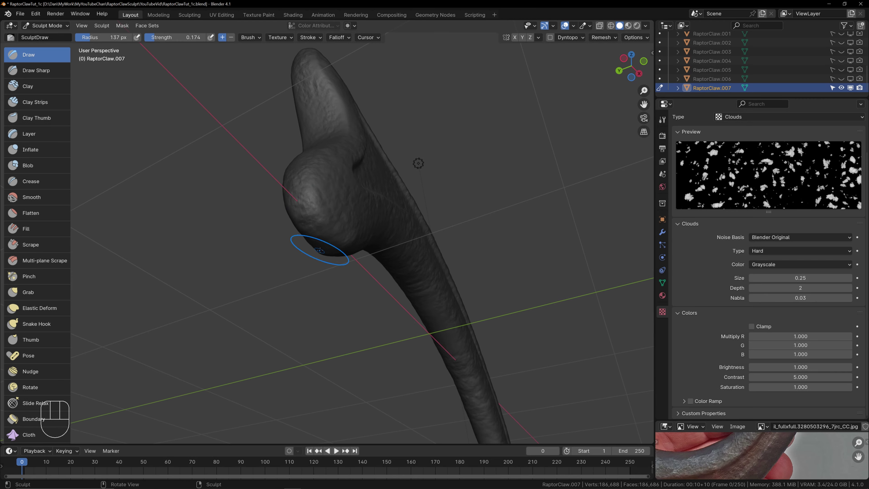
middle_drag(371, 190, 311, 171)
drag(250, 237, 287, 243)
Step: Examine the sculpted bumps on both sides of the claw, from the base lobes to the tip
mouse_move(290, 243)
middle_down()
mouse_move(396, 291)
mouse_move(365, 248)
mouse_move(453, 298)
middle_up()
click(456, 297)
scroll(438, 252, down, 2)
shift+middle_drag(459, 264, 392, 205)
shift+middle_drag(449, 261, 423, 217)
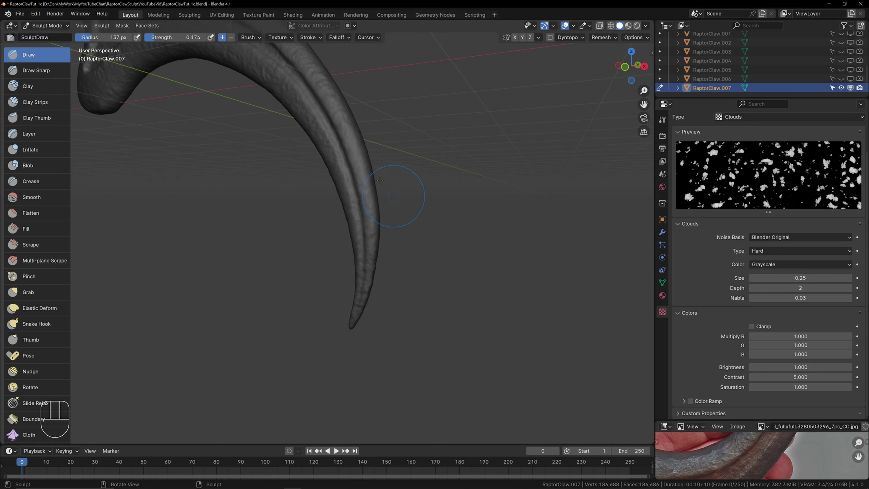
middle_drag(403, 246, 385, 252)
middle_drag(328, 366, 505, 101)
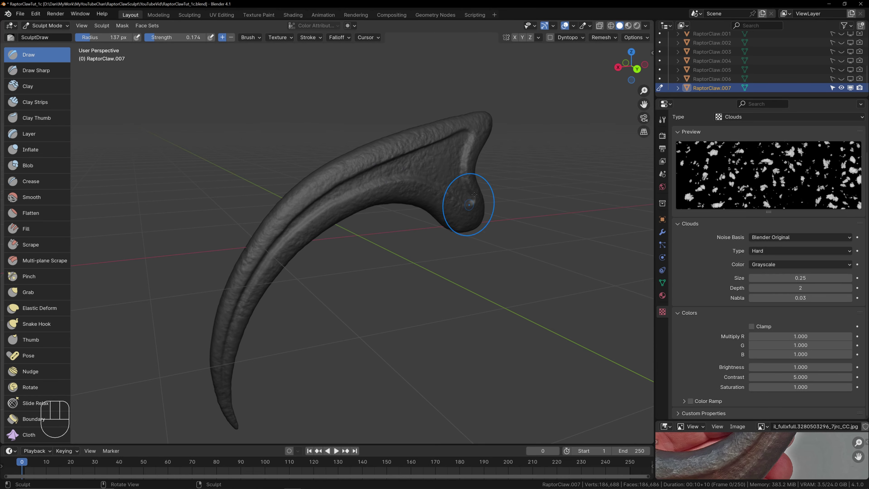
middle_drag(375, 225, 542, 207)
scroll(484, 214, down, 2)
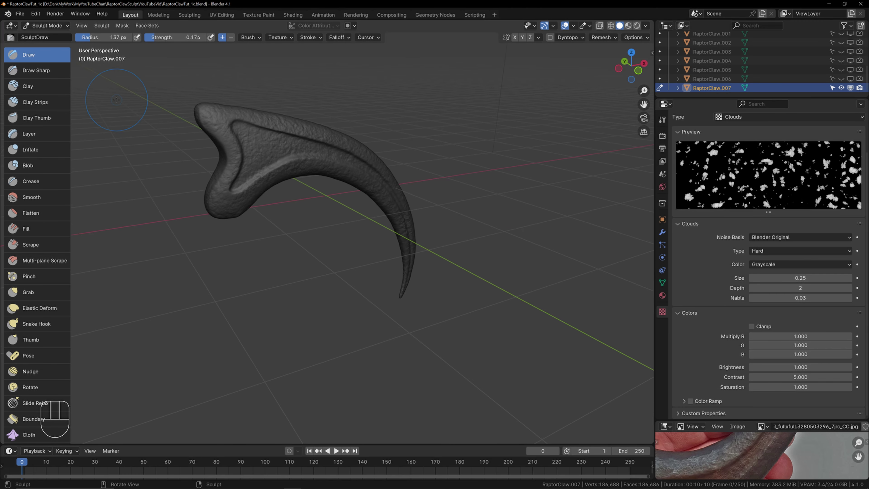
Step: Save the project as a new file named RaptorClawTut_1d.blend
click(20, 14)
click(37, 92)
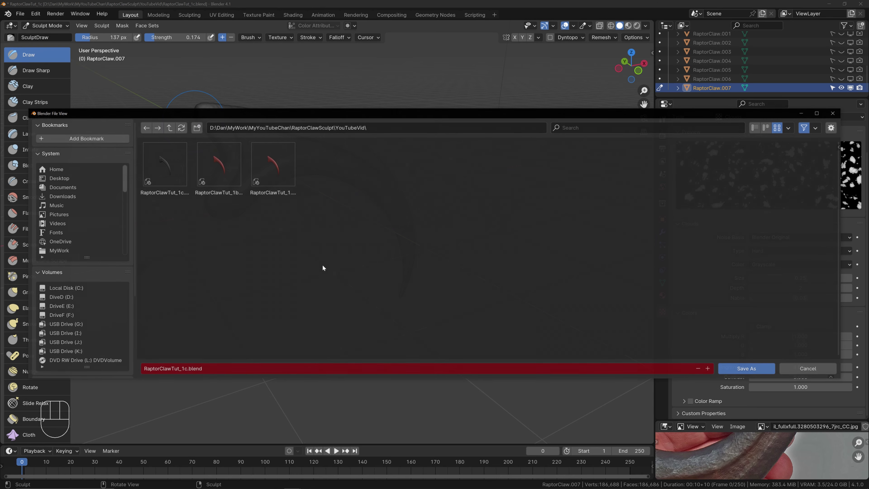
click(187, 369)
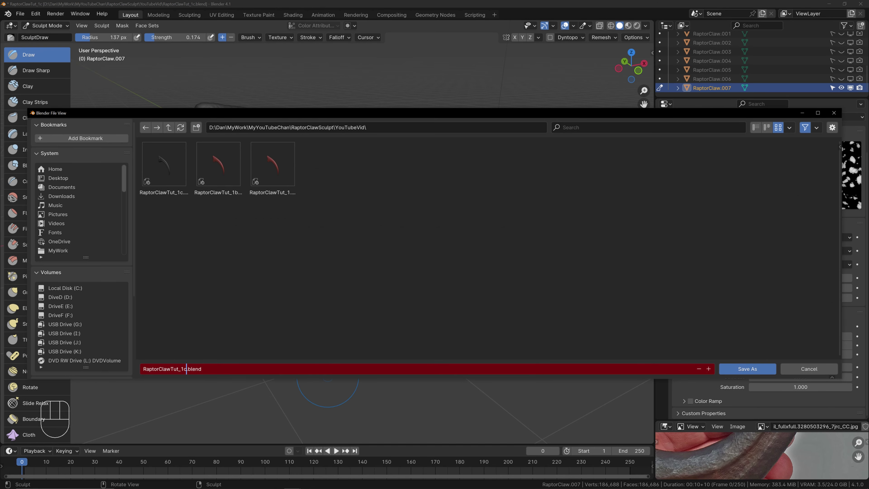
click(747, 370)
click(747, 370)
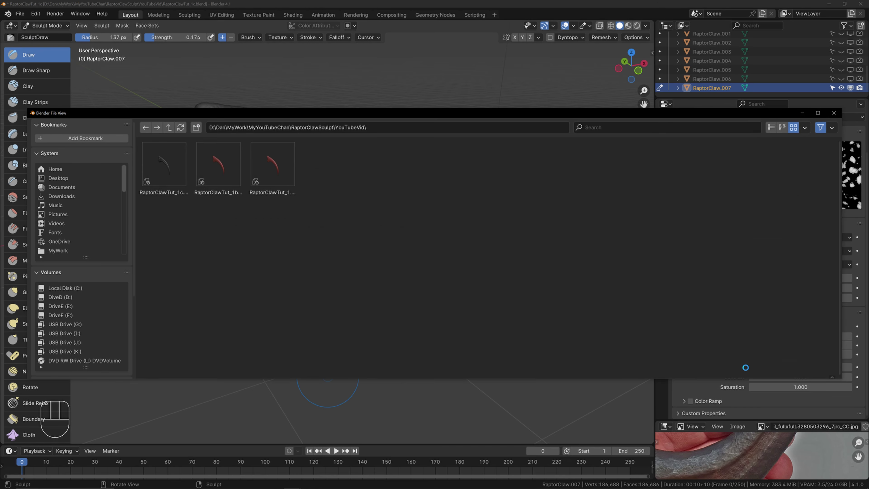
Step: Try a fine Draw stroke with a 35 px radius on the recessed side face of the claw's base and undo it
shift+middle_drag(460, 214, 421, 227)
scroll(417, 224, up, 1)
shift+middle_drag(392, 202, 335, 254)
scroll(427, 242, up, 1)
scroll(411, 245, up, 1)
middle_drag(335, 254, 335, 255)
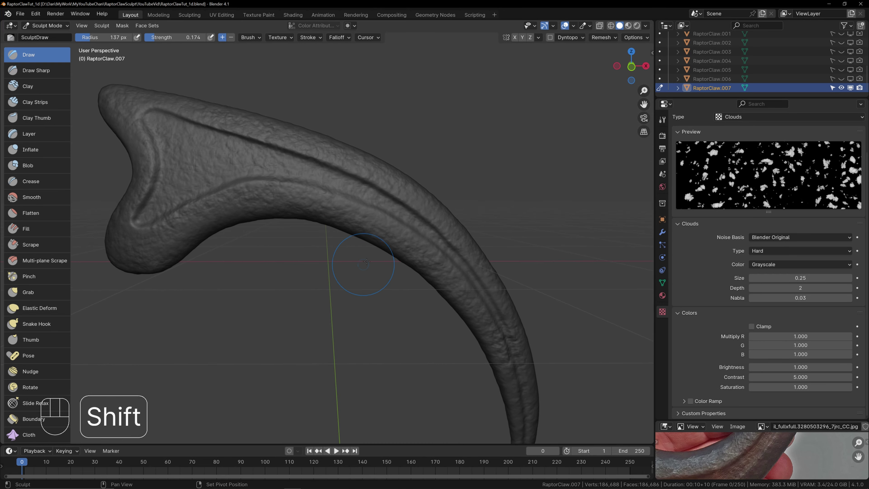
shift+middle_drag(424, 247, 405, 261)
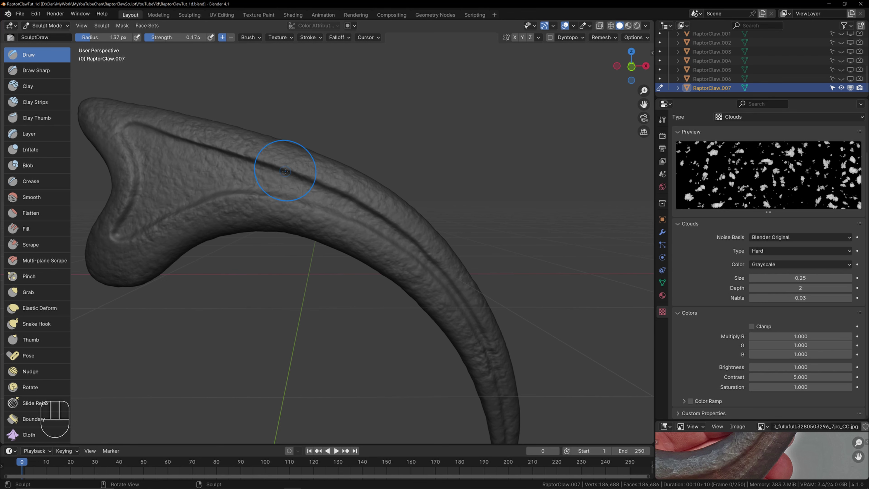
key(f)
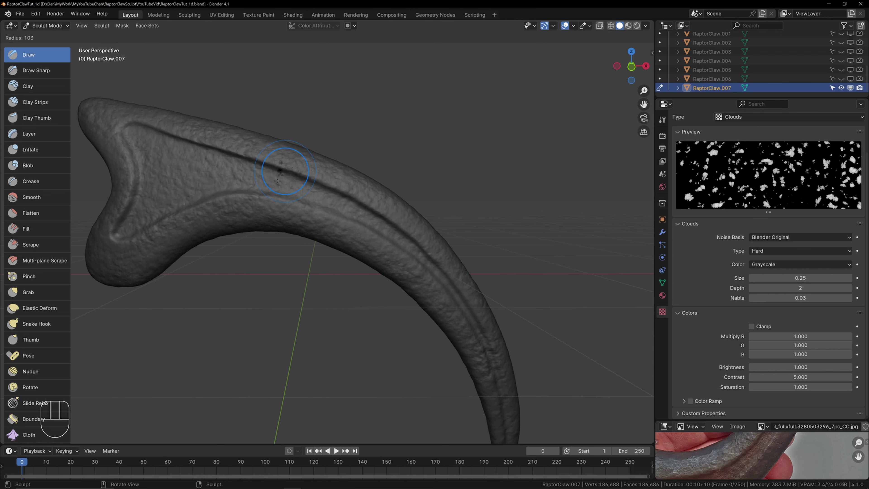
click(262, 180)
scroll(288, 177, up, 6)
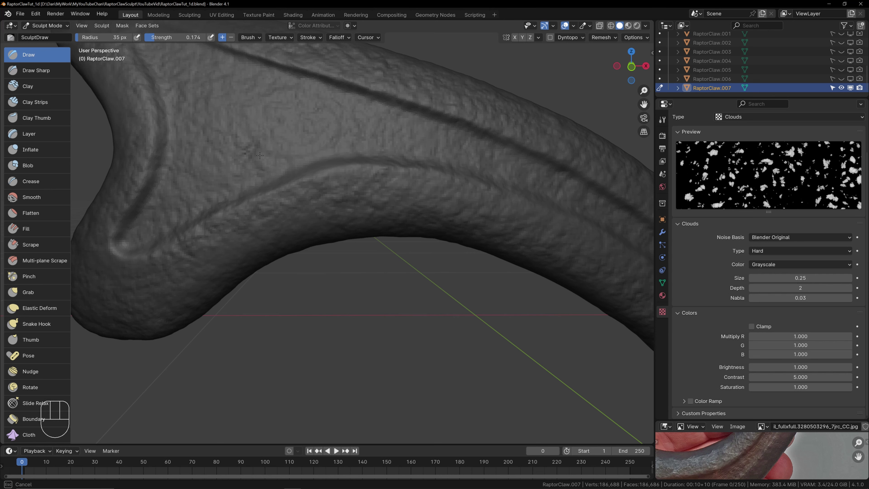
drag(265, 150, 272, 194)
key(ctrl+z)
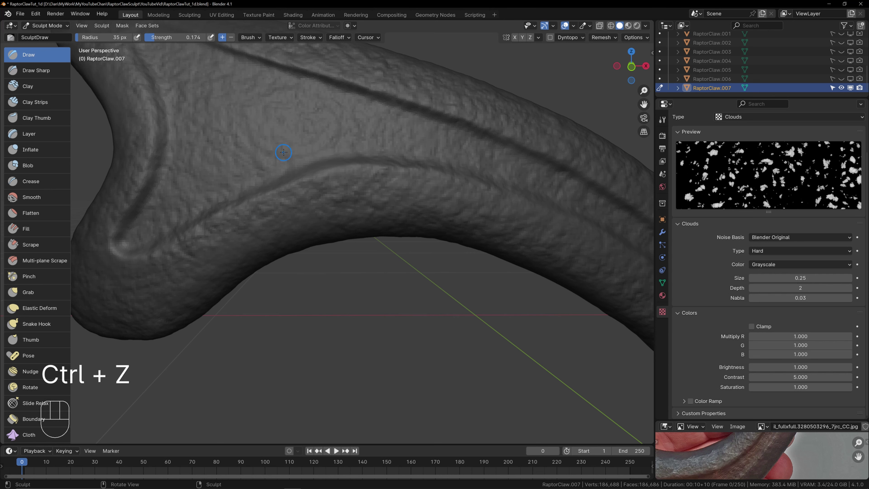
Step: Try large bumps on the recessed side face with the Draw radius at 451 px and undo them
mouse_move(252, 122)
shift+middle_down()
mouse_move(264, 155)
mouse_move(237, 163)
mouse_move(272, 184)
shift+middle_up()
key(f)
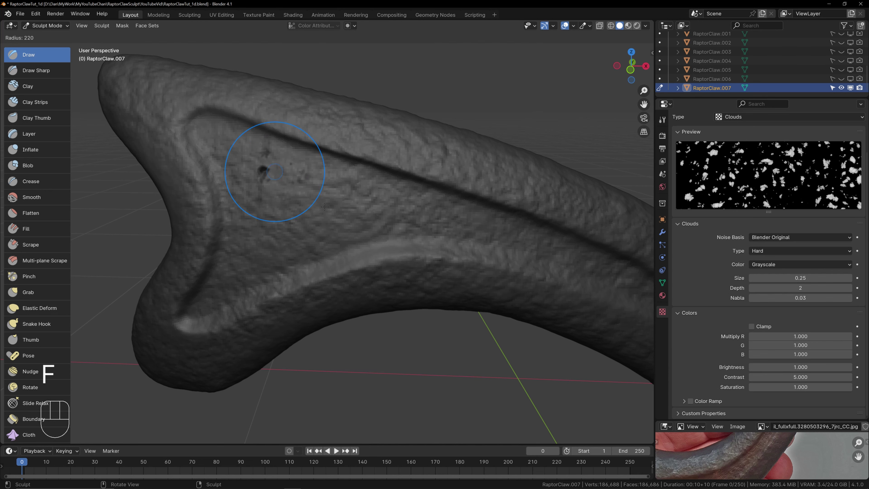
click(282, 188)
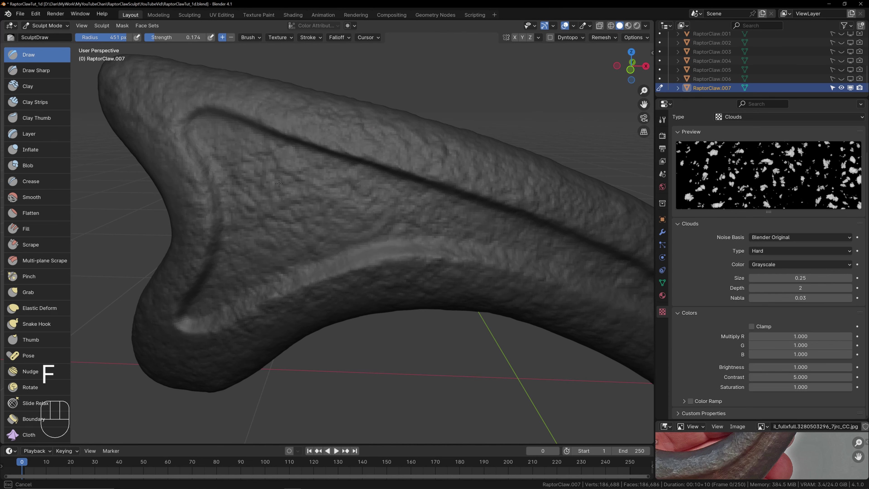
scroll(291, 194, down, 3)
scroll(326, 217, up, 2)
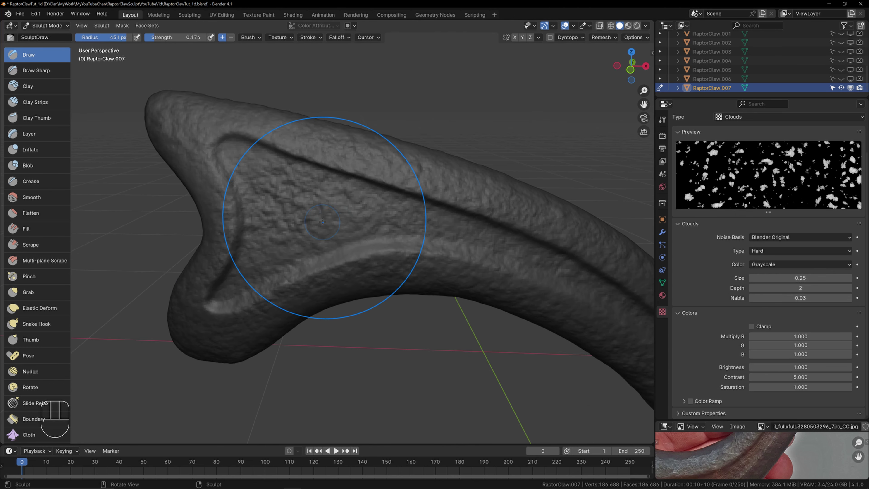
key(ctrl+z)
Step: Create a new texture for the Draw brush and set its type to Distorted Noise
shift+middle_drag(340, 218, 284, 183)
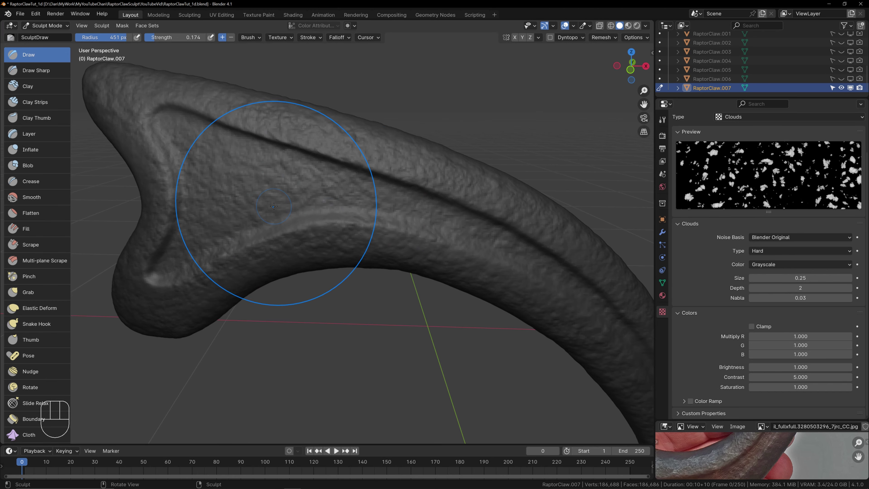
shift+middle_drag(295, 213, 345, 165)
shift+middle_drag(339, 217, 353, 199)
mouse_move(438, 208)
middle_down()
mouse_move(374, 208)
mouse_move(441, 210)
middle_up()
shift+middle_drag(339, 187, 366, 222)
middle_drag(365, 222, 387, 196)
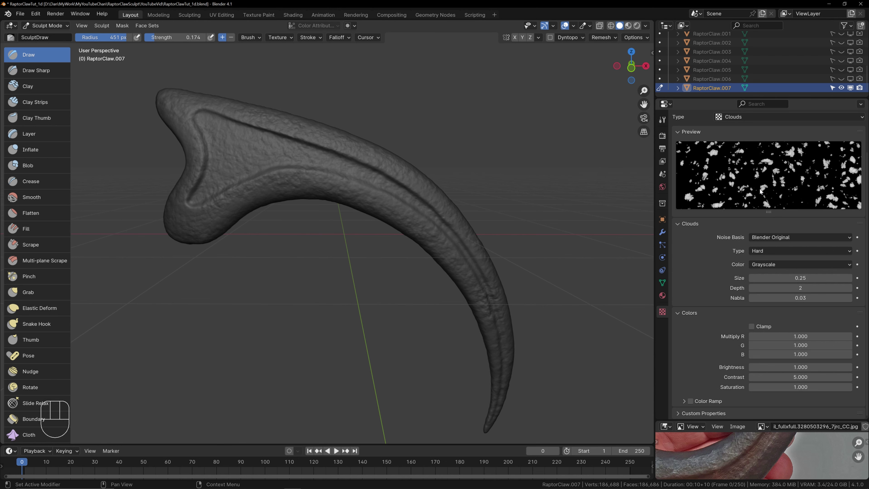
click(662, 120)
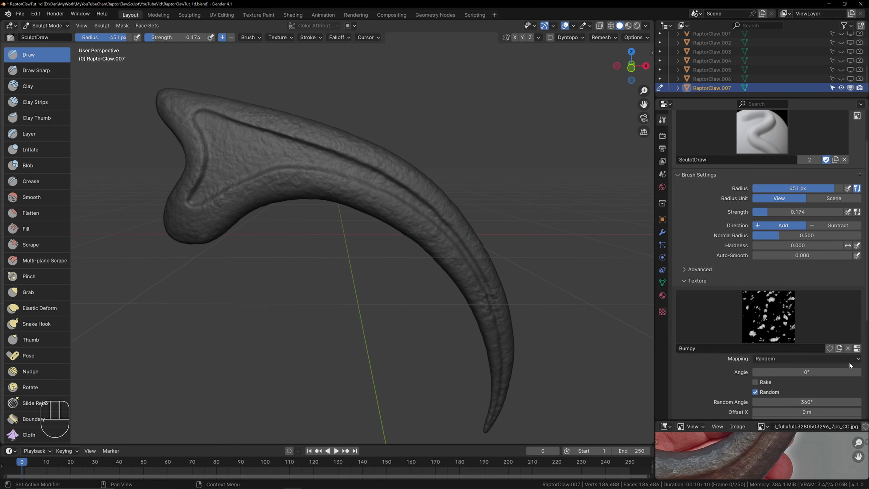
click(840, 349)
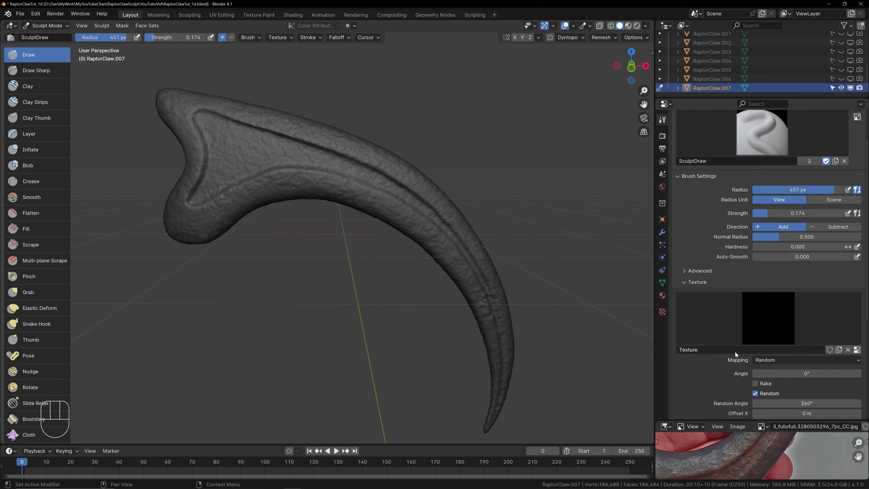
click(857, 350)
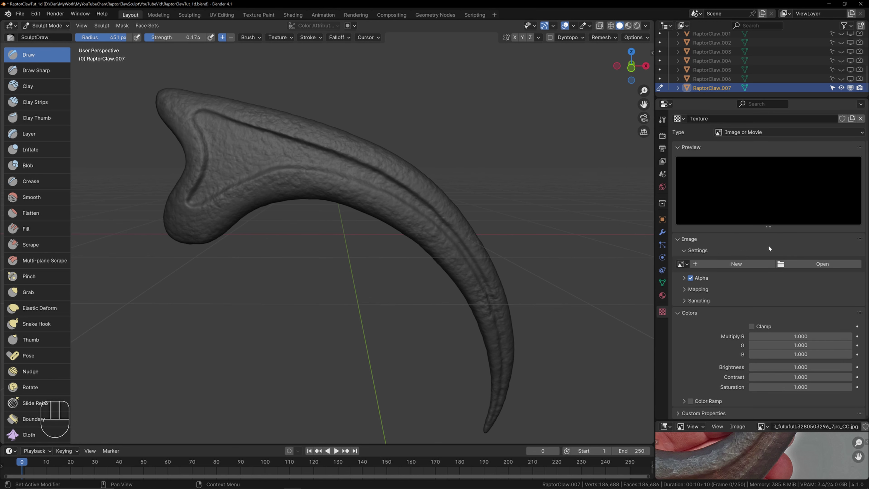
click(747, 132)
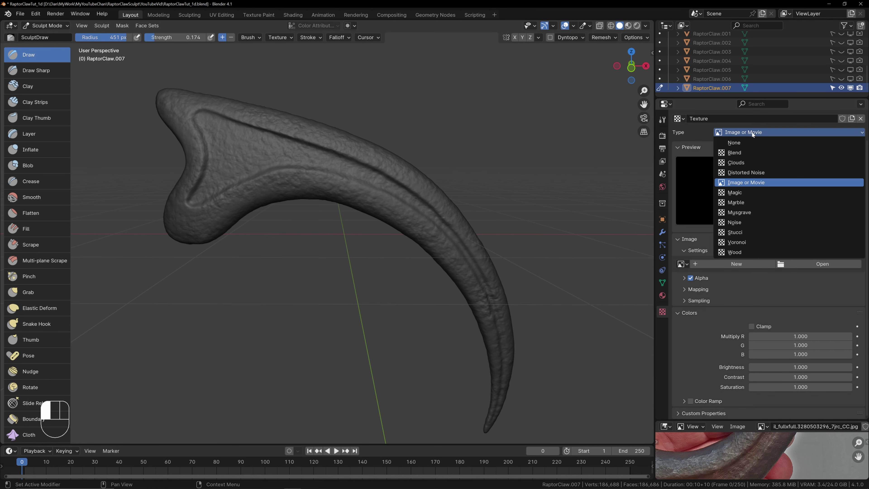
click(738, 172)
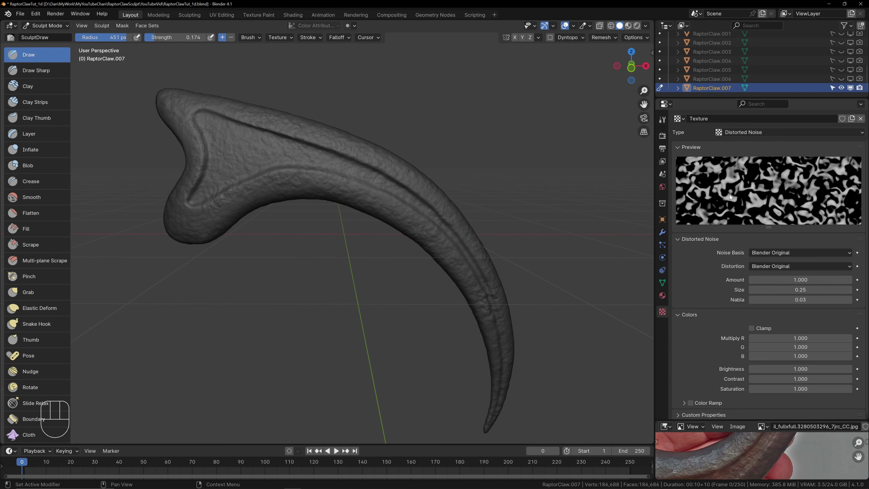
Step: Try Draw strokes with the Distorted Noise texture along the claw and undo them
drag(283, 176, 283, 176)
drag(340, 137, 268, 108)
drag(474, 275, 423, 207)
key(ctrl+z)
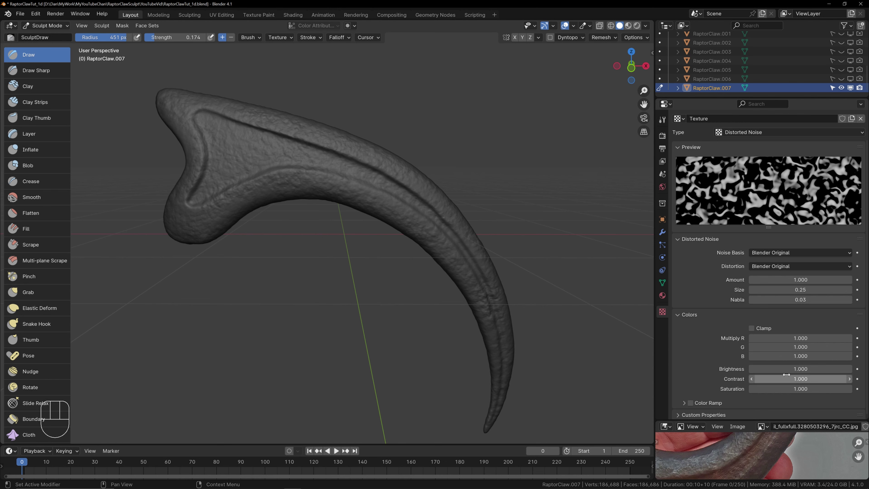
Step: Set the brush texture's contrast to 5, test it with a stroke on the claw, and undo the stroke
drag(779, 381, 821, 381)
drag(408, 225, 320, 204)
key(ctrl+z)
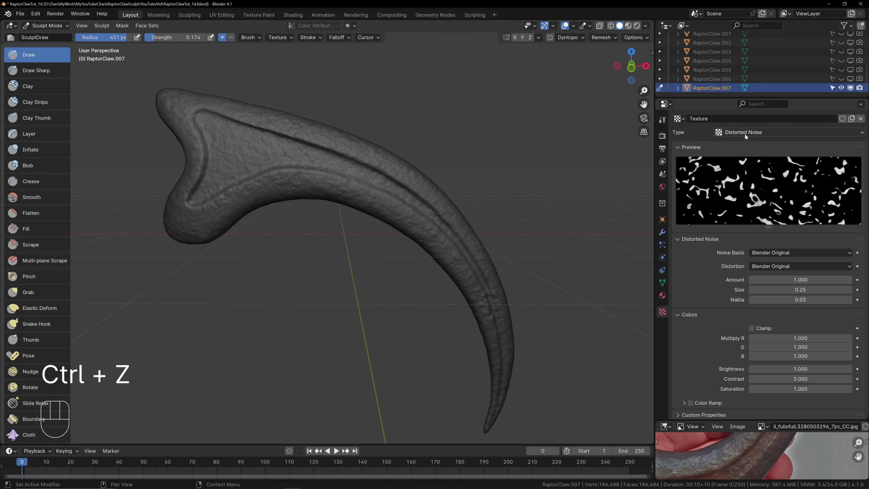
Step: Change the brush texture's type to Clouds with brightness 0, and undo a test stroke made with it
click(753, 132)
click(746, 161)
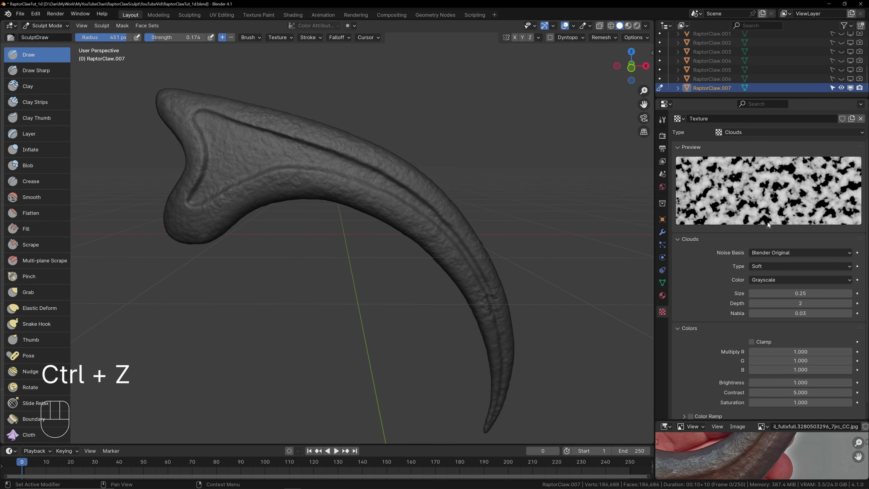
drag(779, 387, 736, 386)
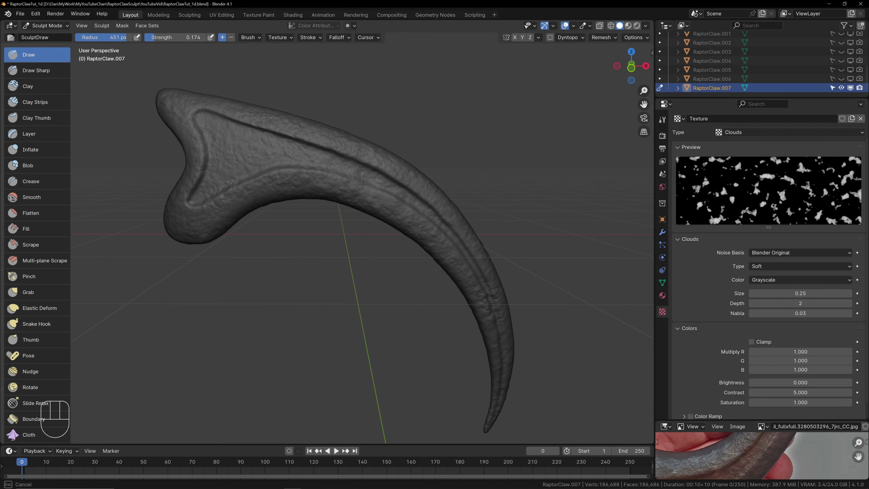
key(ctrl+z)
Step: Set the Draw radius to 192 px and try carving inward strokes on the claw's base, undoing each one
key(f)
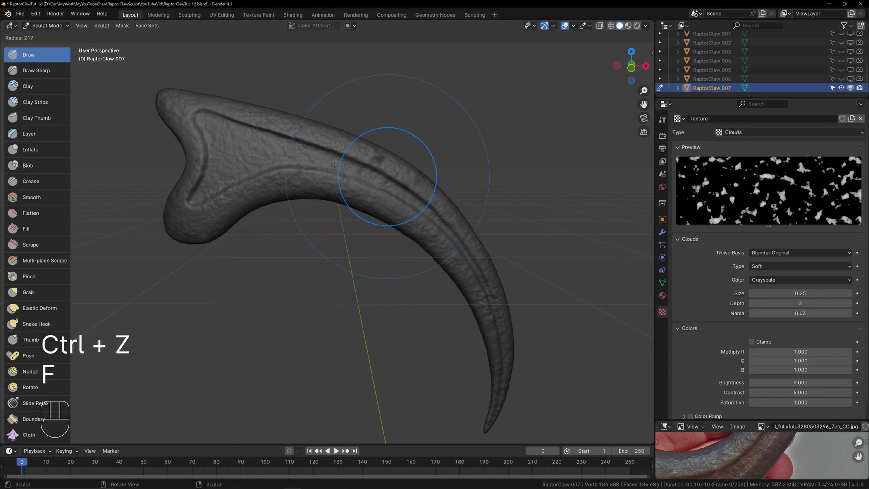
click(341, 168)
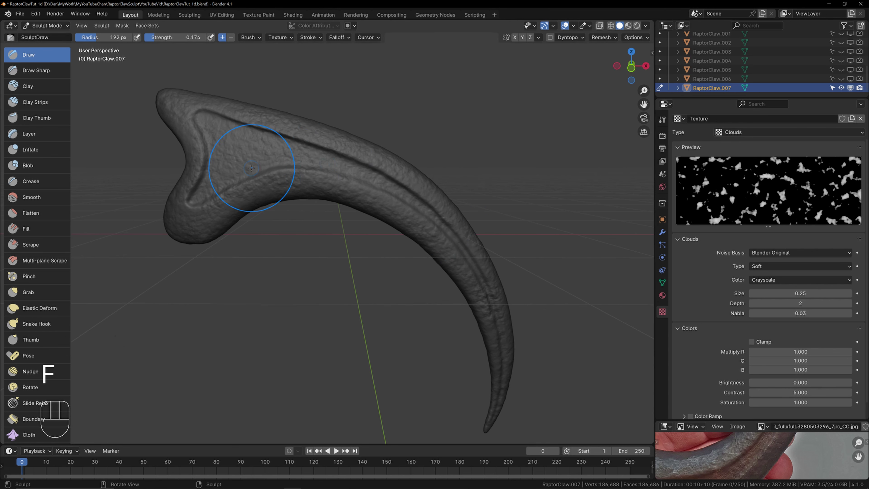
mouse_move(242, 159)
ctrl+mouse_down()
mouse_move(241, 188)
mouse_move(291, 168)
ctrl+mouse_up()
mouse_move(319, 224)
middle_down()
mouse_move(298, 187)
mouse_move(368, 214)
middle_up()
scroll(295, 184, up, 4)
key(ctrl+z)
mouse_move(290, 185)
ctrl+mouse_down()
mouse_move(275, 198)
mouse_move(291, 206)
ctrl+mouse_up()
key(ctrl+z)
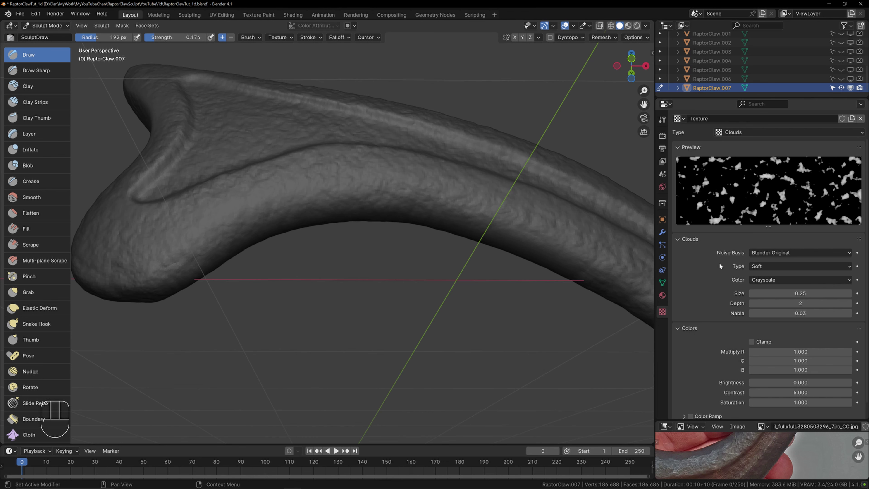
Step: Turn off the random angle for the Draw brush's texture, test an inward stroke on the claw, and undo it
click(663, 120)
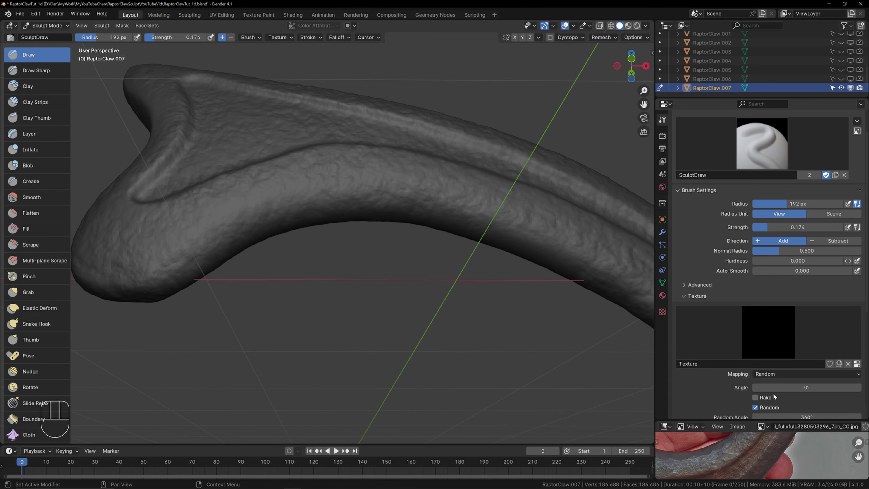
scroll(768, 344, down, 4)
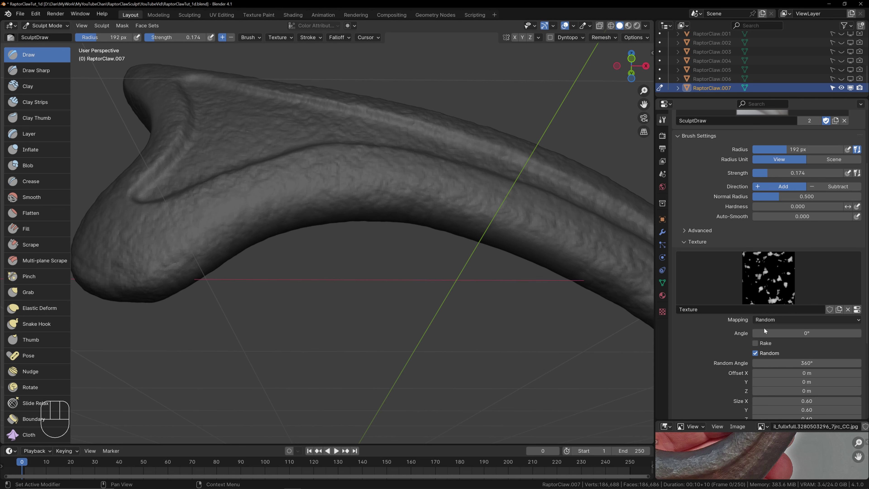
click(756, 353)
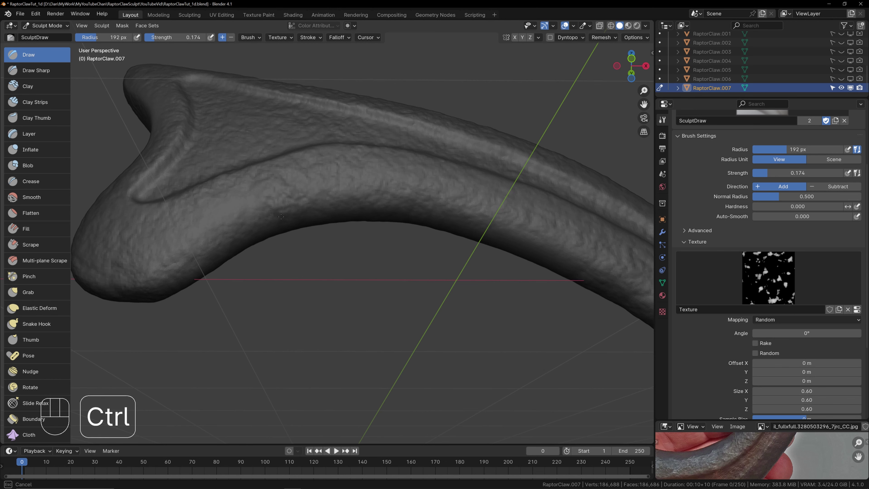
mouse_move(359, 223)
middle_down()
mouse_move(339, 287)
mouse_move(378, 256)
middle_up()
key(ctrl+z)
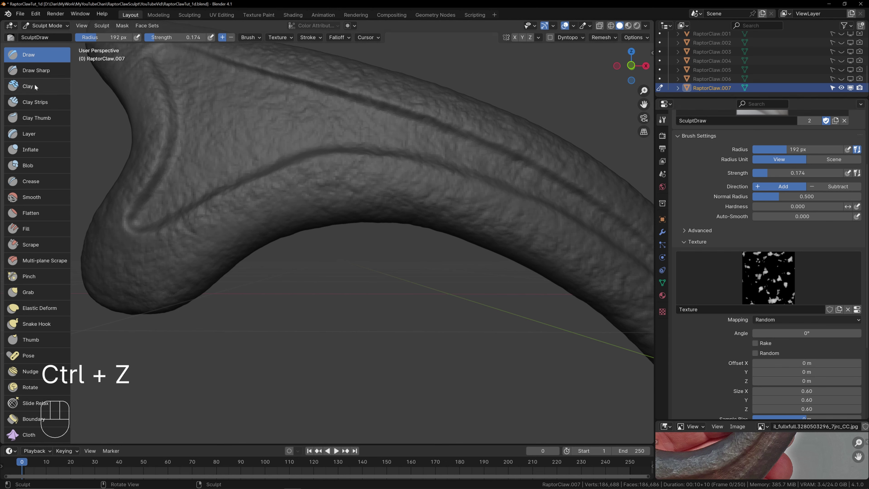
Step: Try the Clay Strips brush, carving in and building up across the side of the claw, and undo the strokes
click(37, 107)
mouse_move(327, 186)
ctrl+mouse_down()
mouse_move(289, 171)
mouse_move(273, 203)
mouse_move(352, 132)
mouse_move(476, 223)
ctrl+mouse_up()
key(ctrl+z)
mouse_move(253, 127)
mouse_down()
mouse_move(220, 166)
mouse_move(308, 123)
mouse_move(446, 136)
mouse_up()
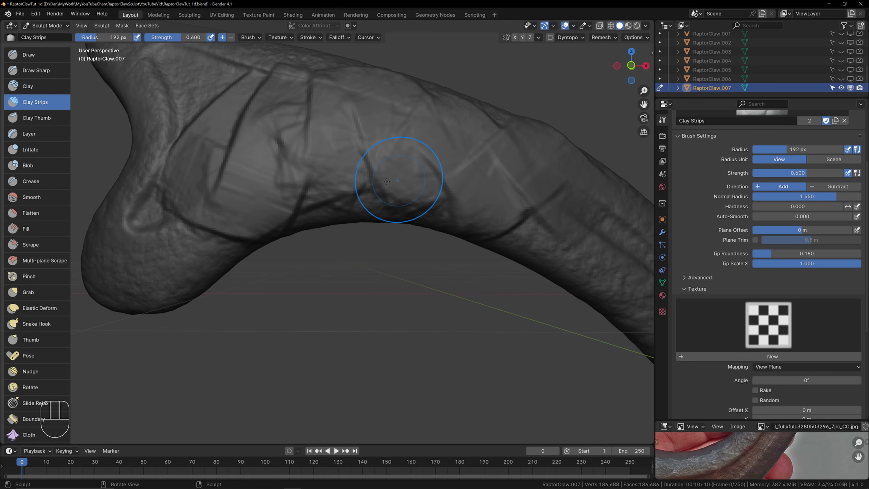
key(ctrl+z)
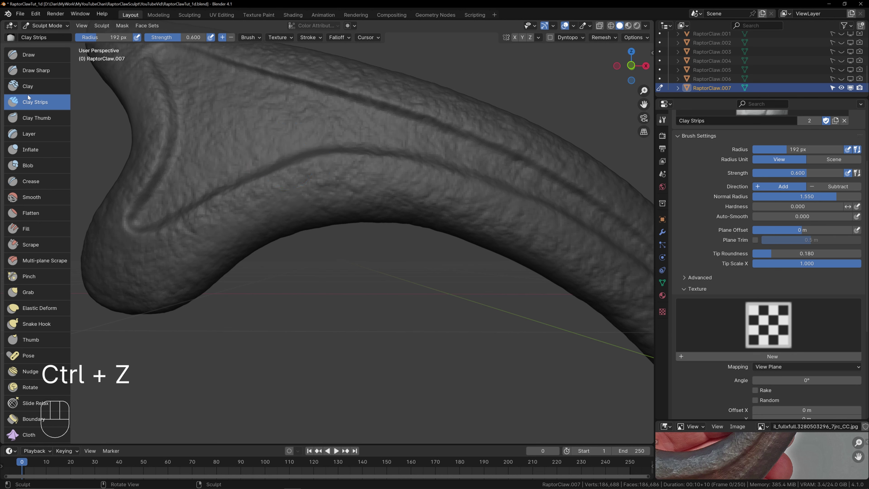
Step: Switch to the Layer brush with a 79 px radius, test an inward dab near the claw's base, and undo it
click(21, 183)
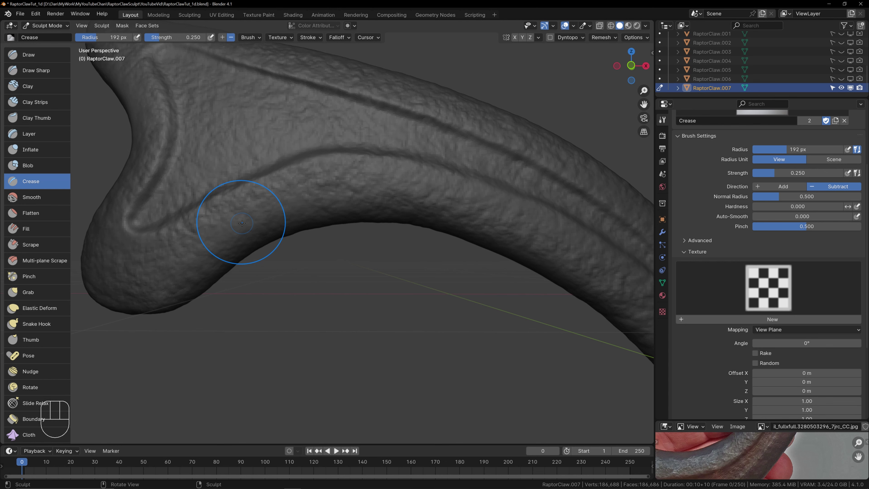
click(29, 134)
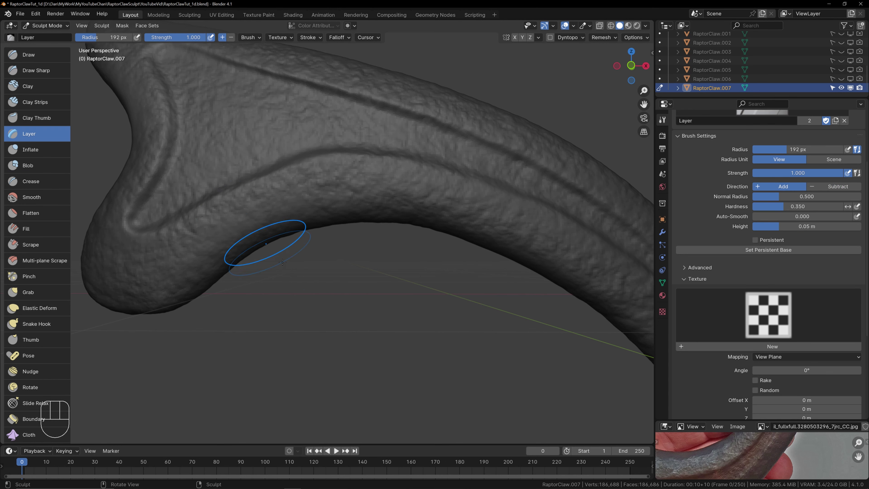
key(f)
click(230, 214)
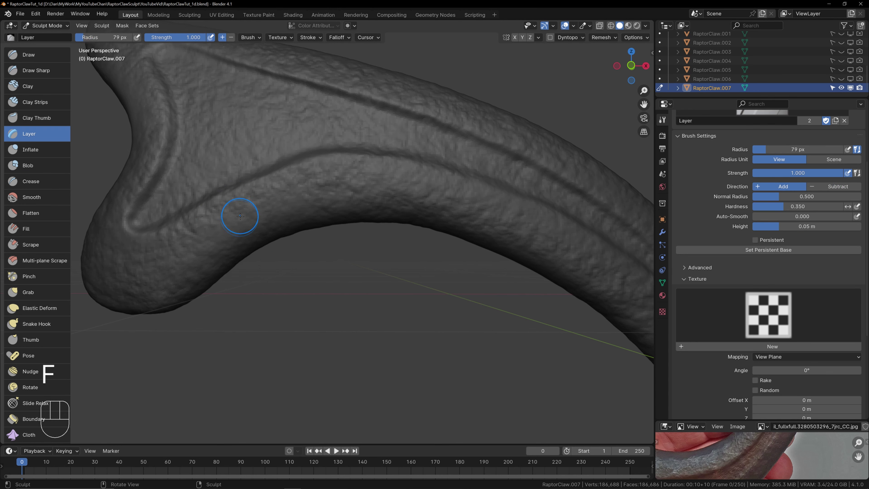
ctrl+click(230, 214)
key(ctrl+z)
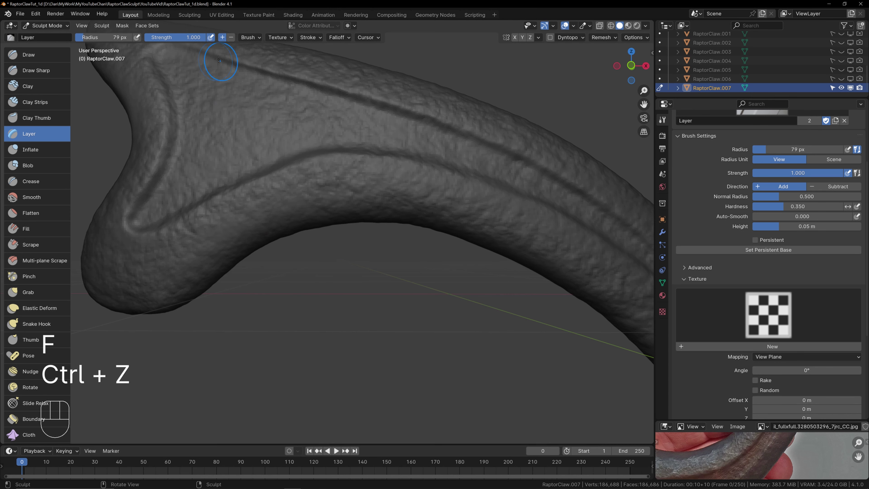
Step: Set the Layer brush's strength to 0.101 and radius to 29 px, and carve a crack into the underside near the base
drag(207, 41, 150, 40)
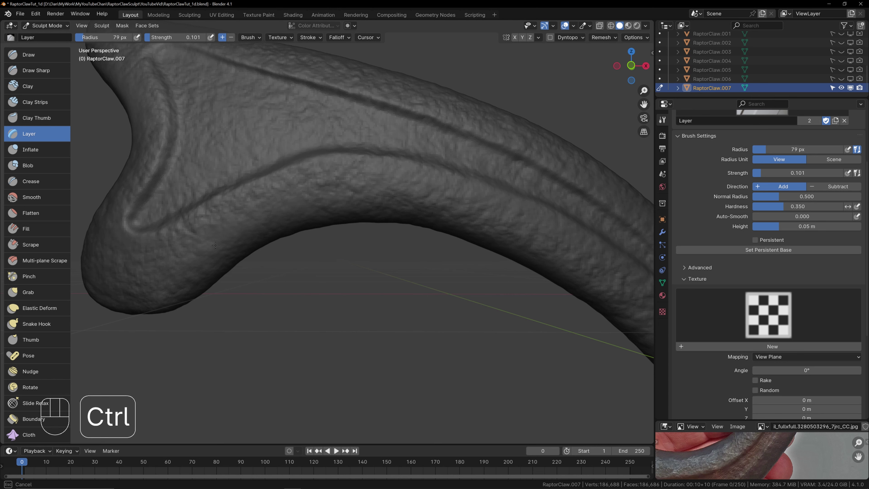
key(ctrl+z)
key(f)
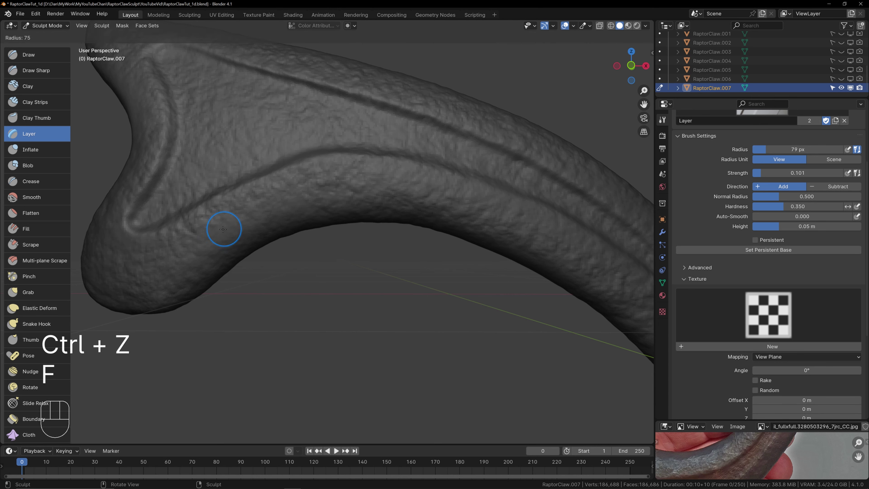
click(213, 229)
mouse_move(209, 233)
ctrl+mouse_down()
mouse_move(211, 248)
mouse_move(242, 255)
ctrl+mouse_up()
Step: Carve short scratches into the claw's upper ridge nearer the base, and undo the last stroke
mouse_move(298, 254)
shift+middle_down()
mouse_move(325, 285)
mouse_move(363, 239)
mouse_move(334, 260)
mouse_move(335, 245)
shift+middle_up()
shift+middle_drag(335, 245, 323, 313)
middle_drag(323, 313, 333, 267)
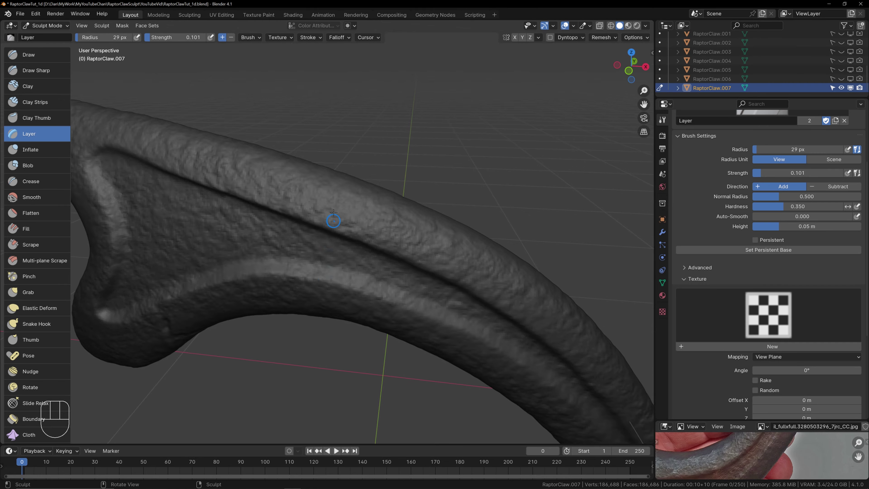
middle_drag(333, 212, 313, 207)
scroll(311, 203, up, 3)
ctrl+drag(290, 177, 290, 178)
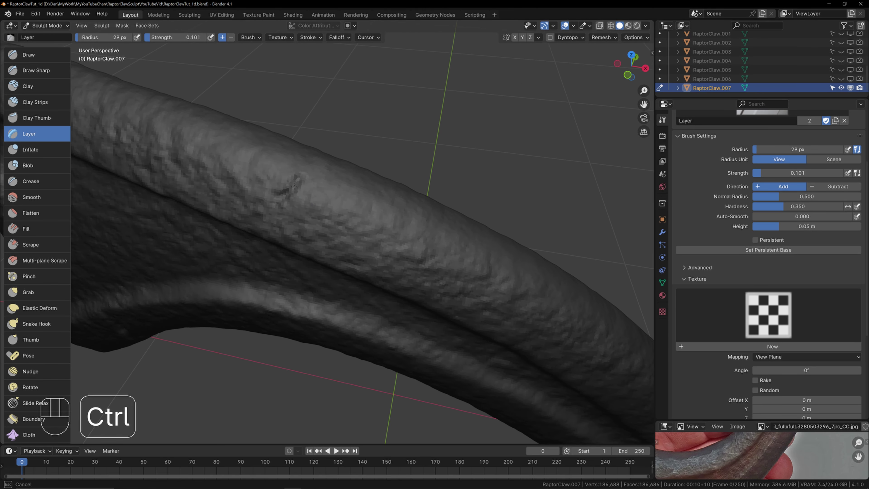
ctrl+drag(294, 187, 295, 196)
scroll(370, 234, down, 2)
shift+middle_drag(423, 263, 352, 197)
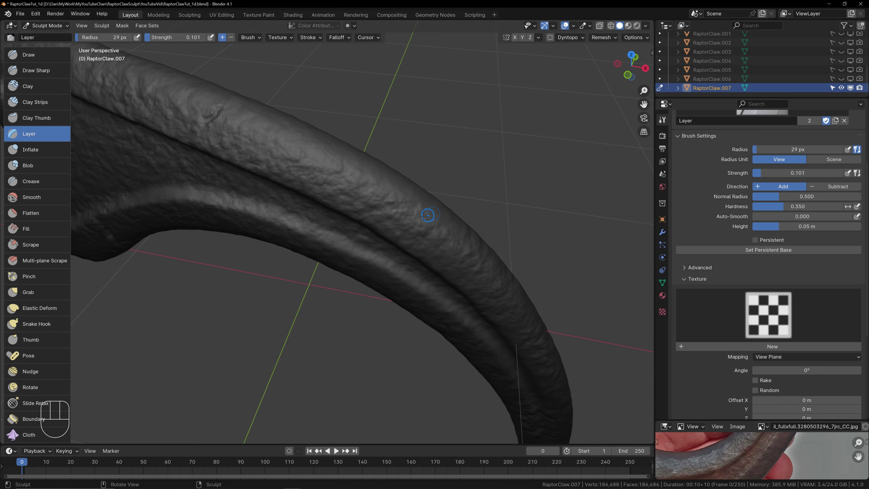
key(ctrl+z)
Step: Carve a thin jagged crack across the upper ridge, farther along the claw toward its middle
scroll(407, 216, up, 1)
shift+middle_drag(431, 206, 397, 219)
middle_drag(397, 219, 400, 210)
scroll(399, 211, up, 1)
scroll(356, 202, up, 1)
ctrl+drag(295, 193, 312, 195)
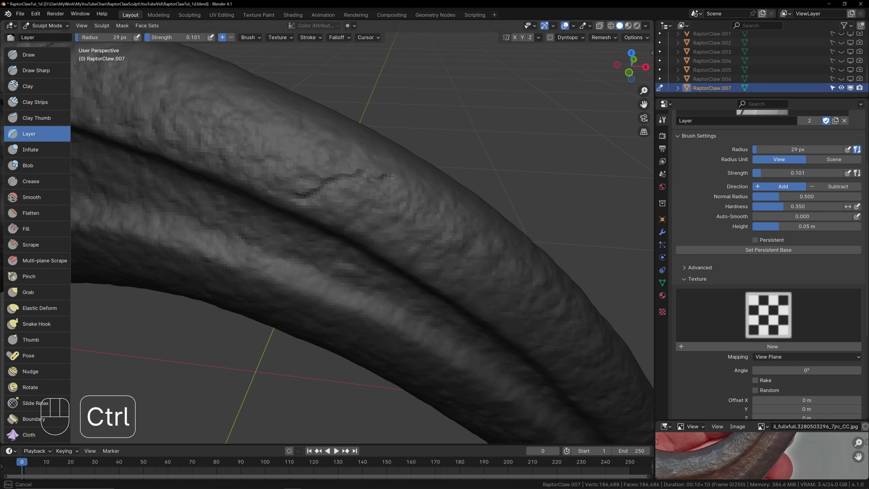
ctrl+drag(349, 178, 308, 192)
Step: Carve a crack across the lower band at mid-claw, reducing the Layer radius to 14 px for finer strokes
scroll(356, 191, down, 2)
middle_drag(369, 219, 370, 195)
mouse_move(391, 226)
ctrl+mouse_down()
mouse_move(391, 194)
mouse_move(387, 221)
ctrl+mouse_up()
key(f)
click(391, 217)
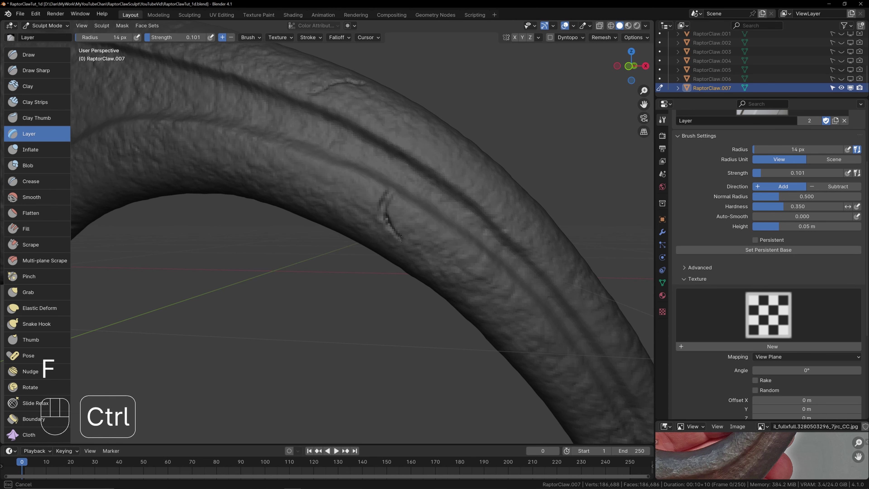
Step: Carve short thin cracks across the claw's lower band toward the tip
scroll(427, 254, down, 5)
mouse_move(396, 248)
shift+middle_down()
mouse_move(459, 239)
mouse_move(476, 255)
mouse_move(494, 253)
shift+middle_up()
shift+middle_drag(475, 240, 456, 254)
middle_drag(457, 252, 523, 202)
shift+middle_drag(523, 202, 431, 207)
shift+middle_drag(419, 259, 399, 215)
scroll(421, 219, up, 3)
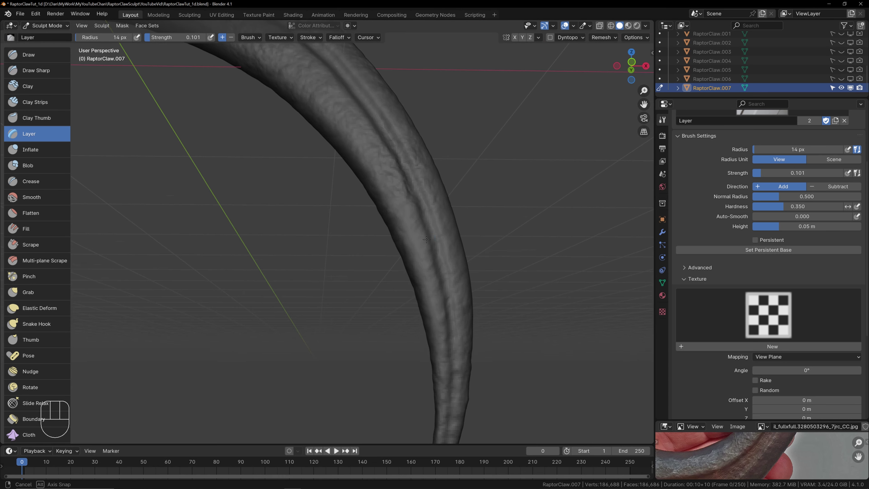
mouse_move(398, 215)
ctrl+mouse_down()
mouse_move(392, 205)
mouse_move(404, 206)
ctrl+mouse_up()
ctrl+drag(363, 146, 345, 144)
Step: Carve further short cracks along the lower band at mid-length and back toward the base
shift+middle_drag(396, 161, 511, 289)
mouse_move(397, 162)
ctrl+mouse_down()
mouse_move(424, 187)
mouse_move(418, 197)
ctrl+mouse_up()
ctrl+drag(418, 202, 416, 206)
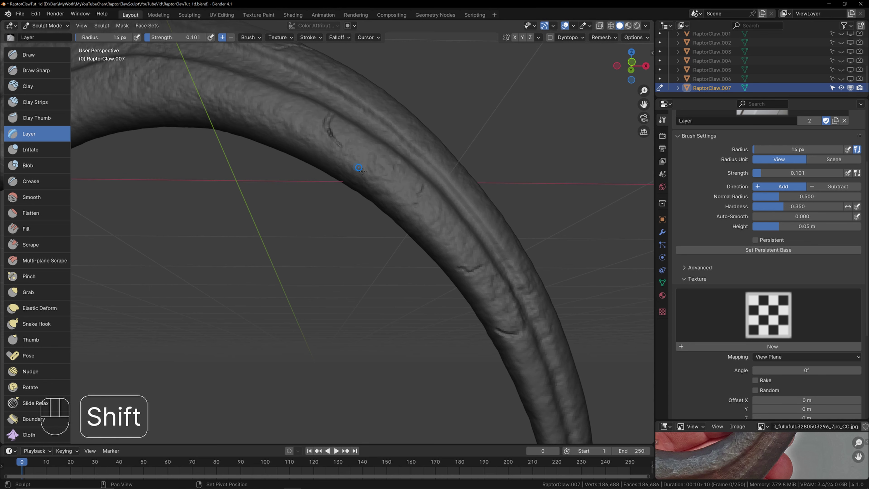
shift+middle_drag(355, 167, 447, 236)
shift+middle_drag(258, 119, 266, 165)
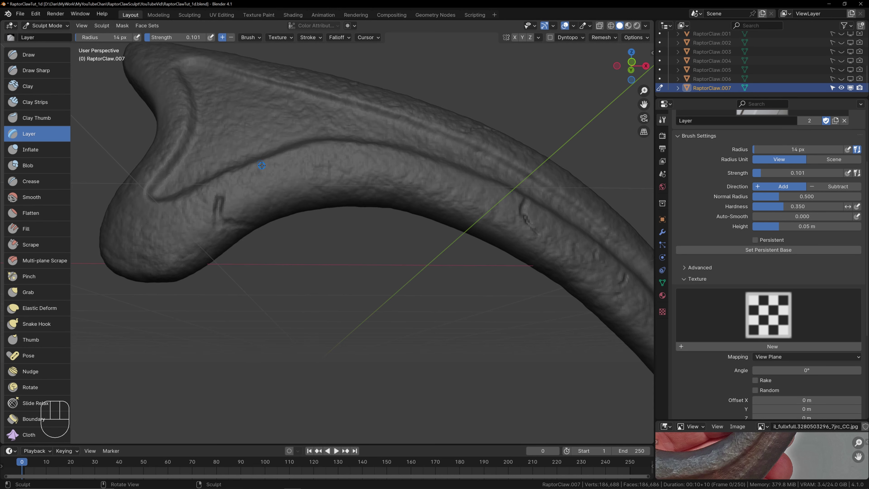
ctrl+drag(271, 161, 275, 197)
Step: Try carving a jagged crack into the rear face of the claw's base, and undo it
middle_drag(296, 126, 305, 223)
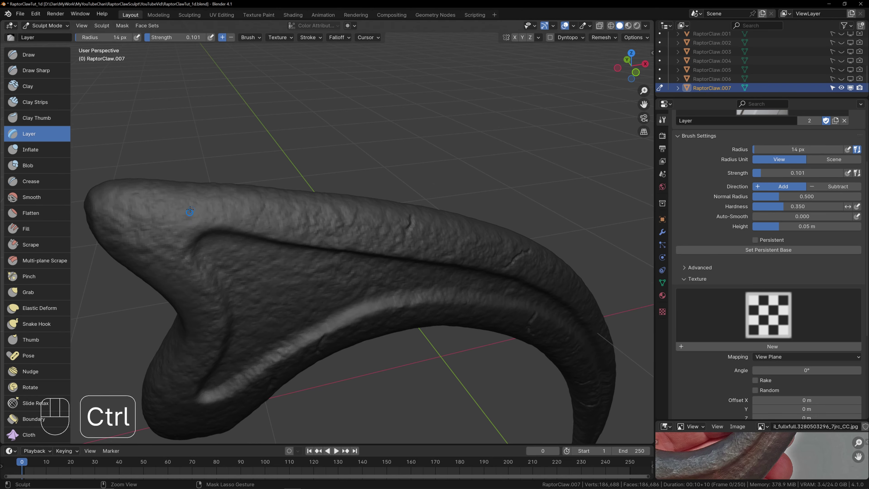
middle_drag(199, 206, 314, 206)
scroll(308, 144, up, 1)
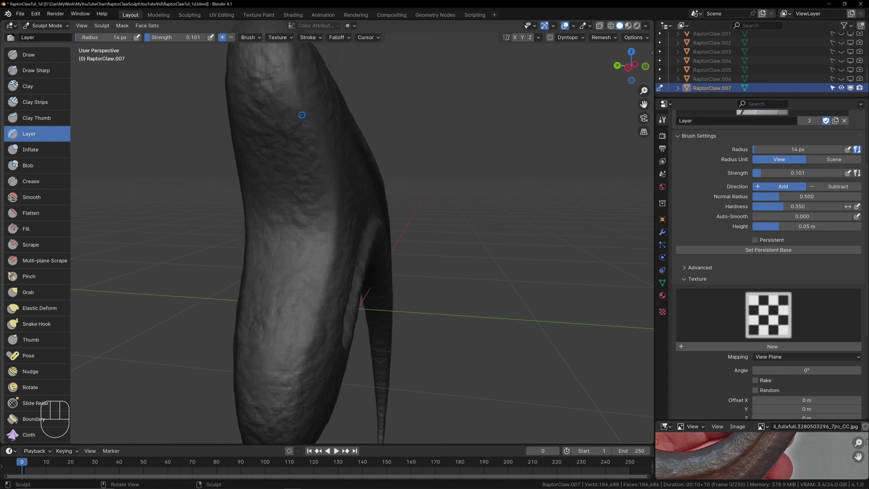
shift+middle_drag(297, 113, 299, 182)
scroll(299, 184, down, 2)
middle_drag(372, 197, 272, 174)
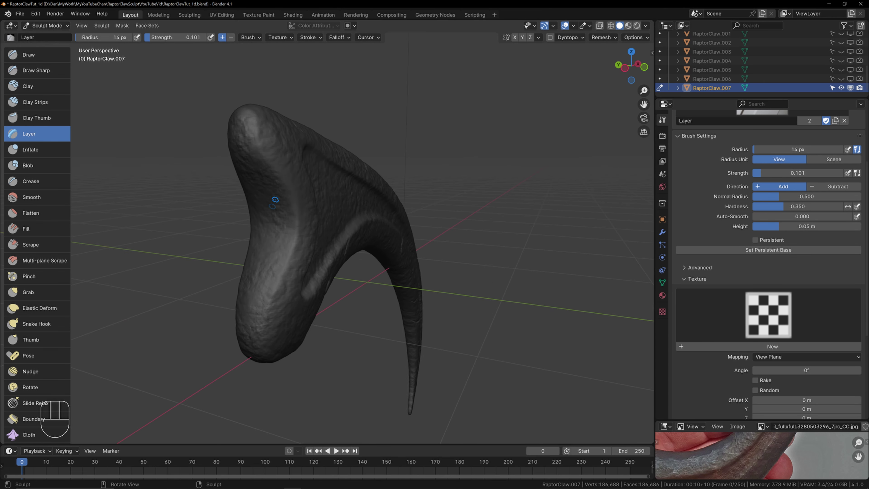
scroll(270, 190, up, 6)
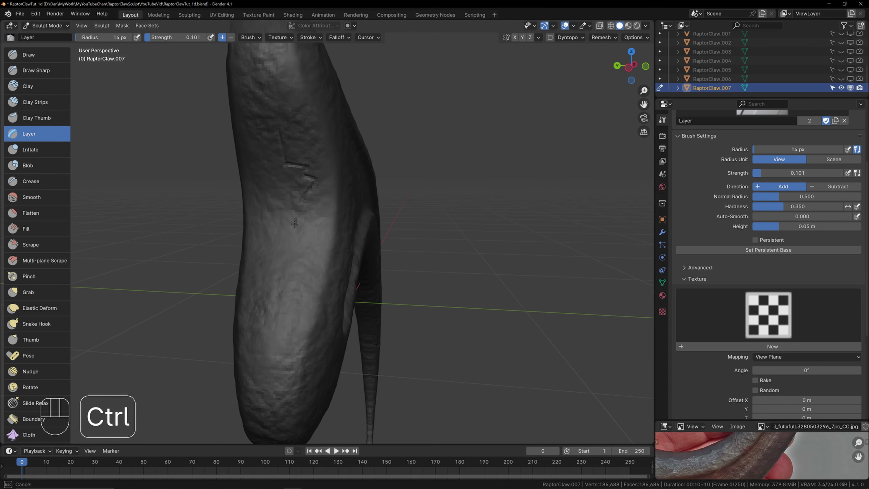
key(ctrl+z)
Step: Try a broad inward Layer stroke with a 102 px radius down the base's rear face, and undo it
key(f)
click(321, 221)
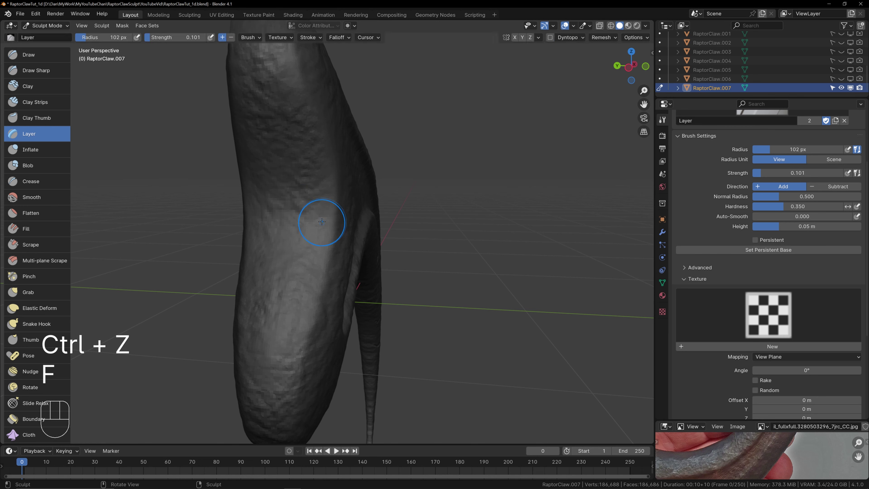
ctrl+drag(322, 222, 314, 187)
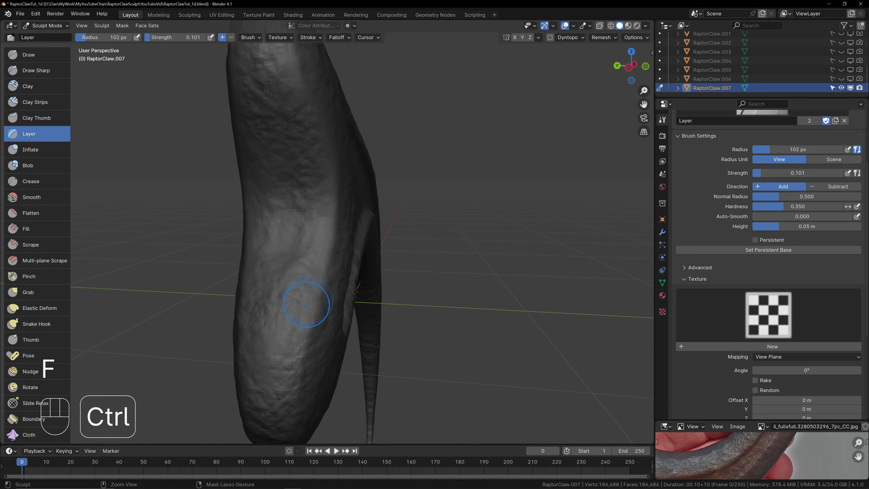
scroll(431, 253, down, 5)
mouse_move(431, 252)
middle_down()
mouse_move(389, 260)
mouse_move(400, 255)
mouse_move(397, 227)
middle_up()
key(ctrl+z)
Step: Set the Layer radius to 24 px and carve a short crack below the lower groove on the claw's opposite side
scroll(363, 247, up, 1)
mouse_move(397, 228)
middle_down()
mouse_move(388, 210)
mouse_move(315, 203)
middle_up()
shift+middle_drag(422, 245, 403, 209)
mouse_move(404, 209)
middle_down()
mouse_move(260, 204)
mouse_move(345, 155)
mouse_move(351, 171)
middle_up()
key(f)
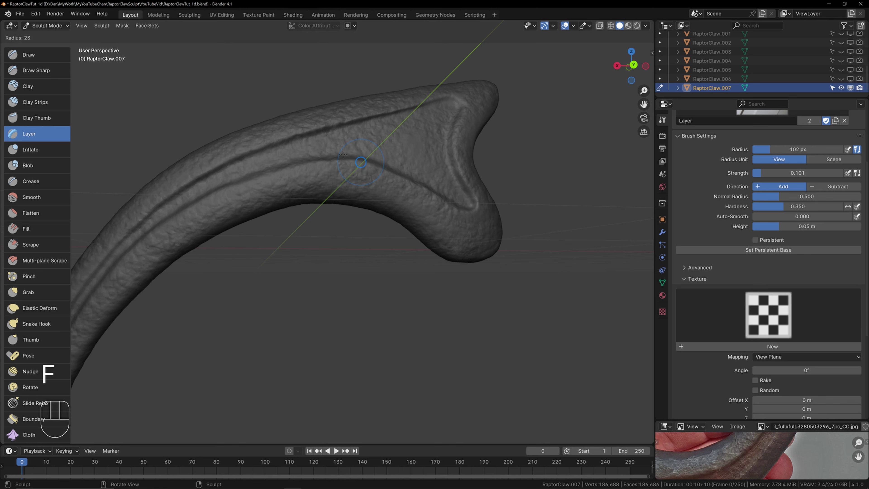
click(339, 156)
scroll(363, 144, up, 3)
shift+middle_drag(370, 138, 370, 185)
key(f)
click(370, 185)
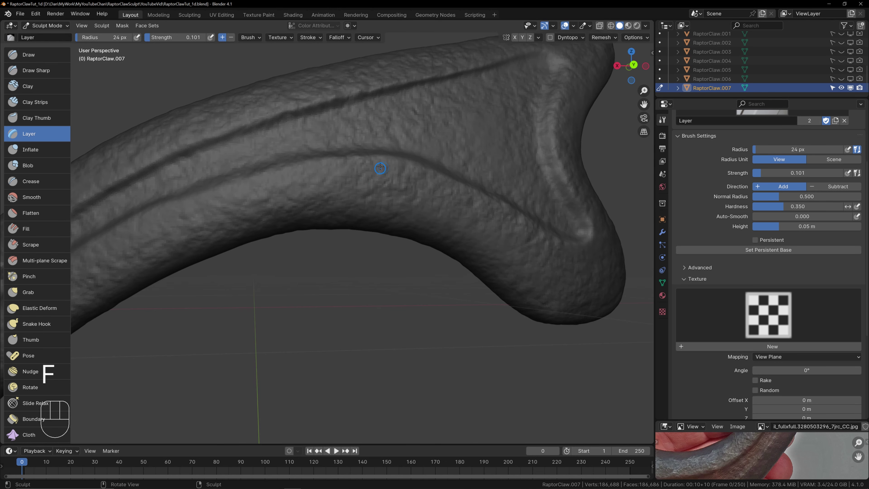
ctrl+drag(359, 183, 379, 164)
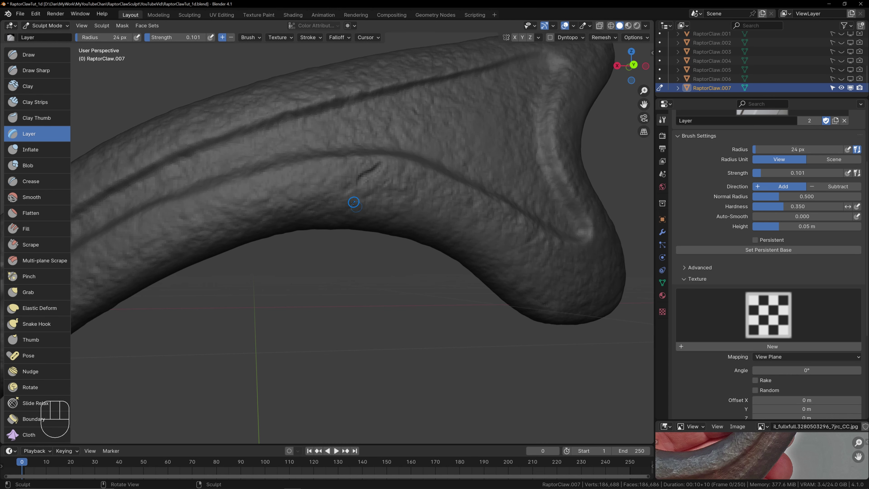
Step: Undo a test stroke on the opposite side's lower band, and carve finer cracks there with a 14 px radius
shift+middle_drag(274, 194, 379, 147)
key(f)
click(291, 167)
mouse_move(331, 152)
ctrl+mouse_down()
mouse_move(317, 198)
mouse_move(323, 175)
mouse_move(349, 188)
mouse_move(316, 165)
mouse_move(300, 200)
mouse_move(333, 164)
ctrl+mouse_up()
key(ctrl+z)
key(f)
click(330, 165)
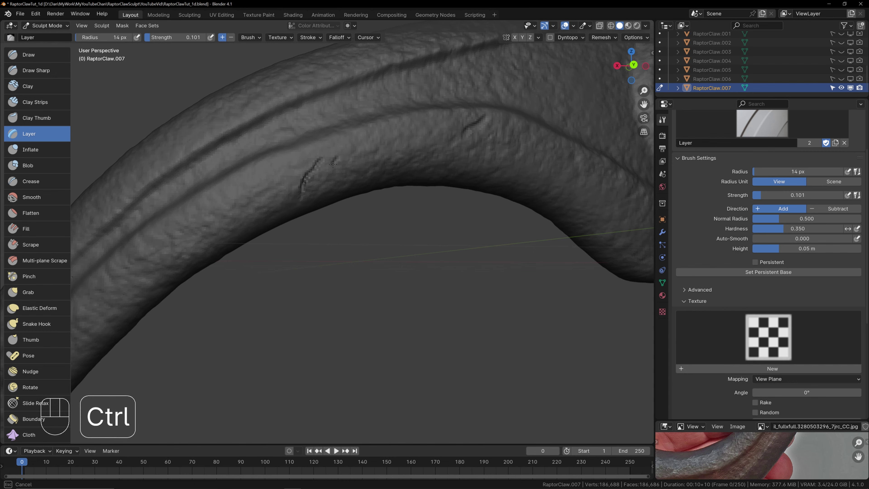
Step: Carve small scratches into the outer band toward the tip on the opposite side, undoing a first attempt
shift+middle_drag(327, 171, 316, 165)
shift+middle_drag(371, 123, 379, 113)
ctrl+drag(227, 154, 232, 180)
shift+middle_drag(239, 198, 276, 268)
key(ctrl+z)
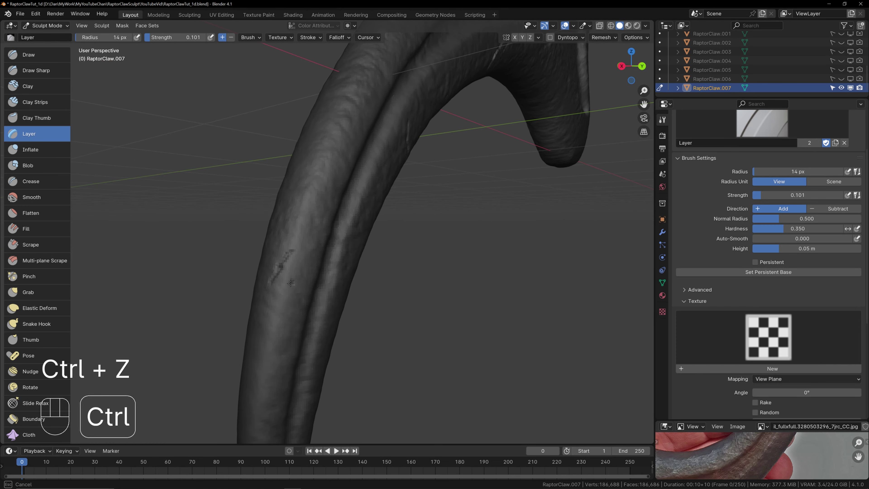
shift+middle_drag(331, 225, 318, 255)
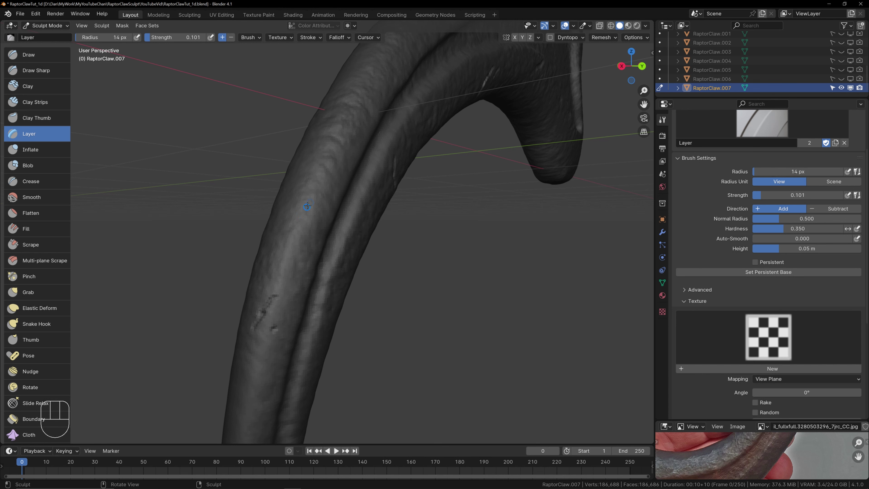
Step: Try zigzag and longer inward strokes on the outer band of the claw's curve, undoing each one
middle_drag(330, 181, 279, 227)
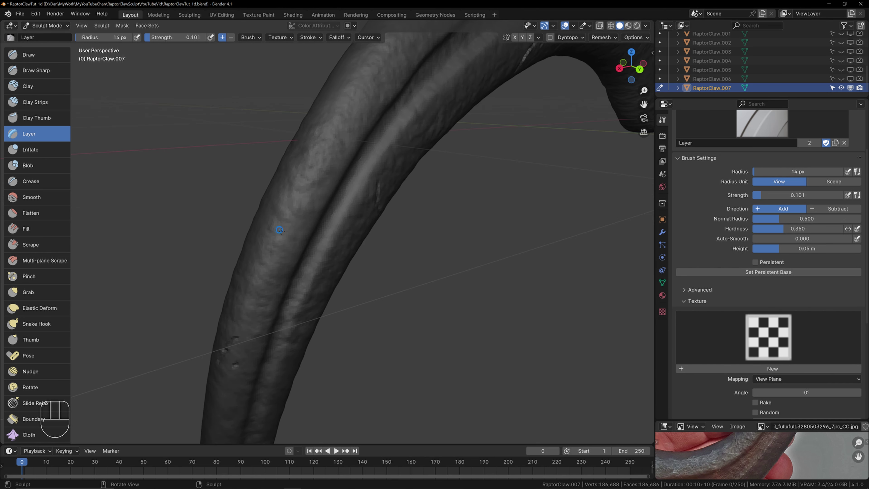
mouse_move(297, 182)
ctrl+mouse_down()
mouse_move(309, 202)
mouse_move(295, 233)
ctrl+mouse_up()
scroll(345, 237, up, 2)
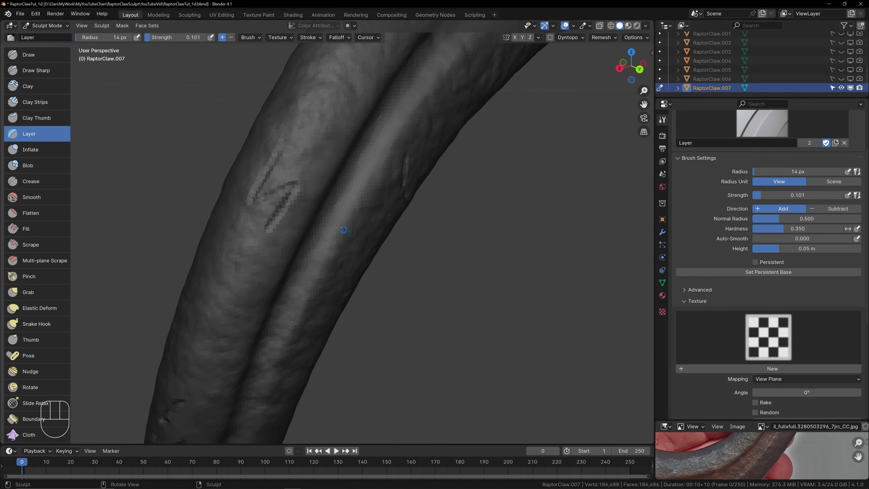
mouse_move(352, 228)
middle_down()
mouse_move(281, 259)
mouse_move(294, 247)
middle_up()
key(ctrl+z)
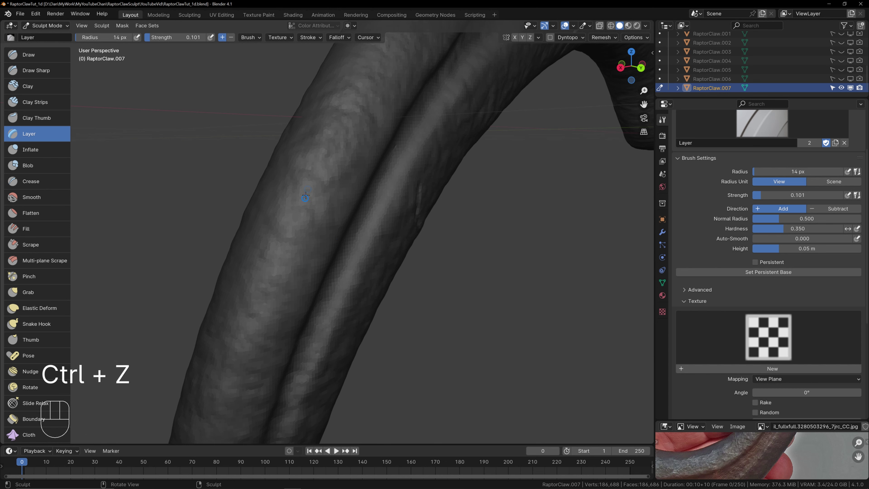
mouse_move(301, 205)
ctrl+mouse_down()
mouse_move(291, 276)
mouse_move(357, 273)
ctrl+mouse_up()
key(ctrl+z)
Step: Carve a few small nicks into the outer band along the curve and down toward the tip
scroll(324, 255, down, 2)
shift+middle_drag(319, 253, 314, 221)
scroll(314, 195, up, 1)
ctrl+drag(317, 159, 323, 179)
shift+middle_drag(323, 178, 323, 276)
shift+middle_drag(270, 324, 301, 257)
ctrl+drag(290, 263, 287, 280)
ctrl+drag(292, 286, 293, 297)
Step: Carve a small crack into the lower knob of the claw's base on the opposite side
middle_drag(359, 285, 331, 284)
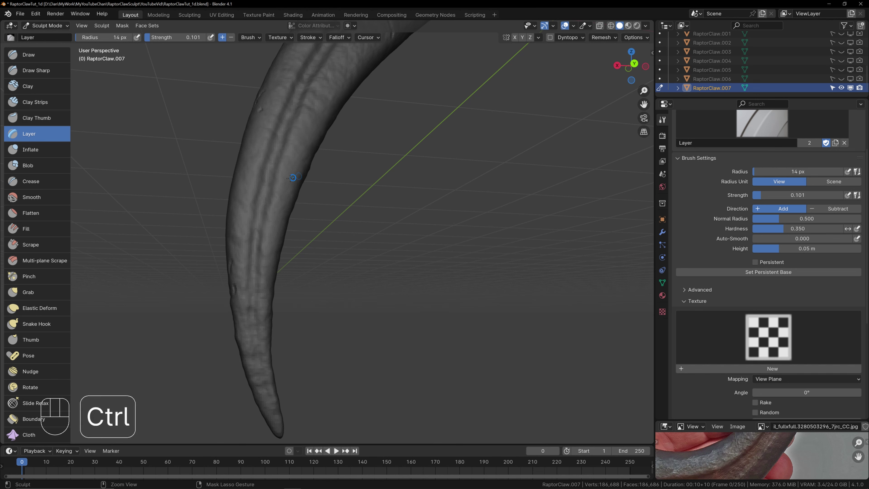
middle_drag(292, 206, 357, 207)
shift+middle_drag(490, 62, 306, 227)
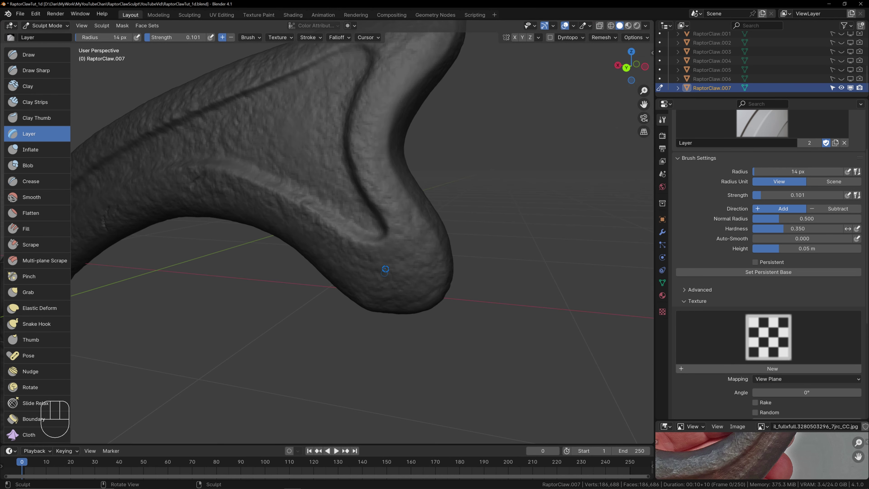
ctrl+drag(359, 262, 383, 291)
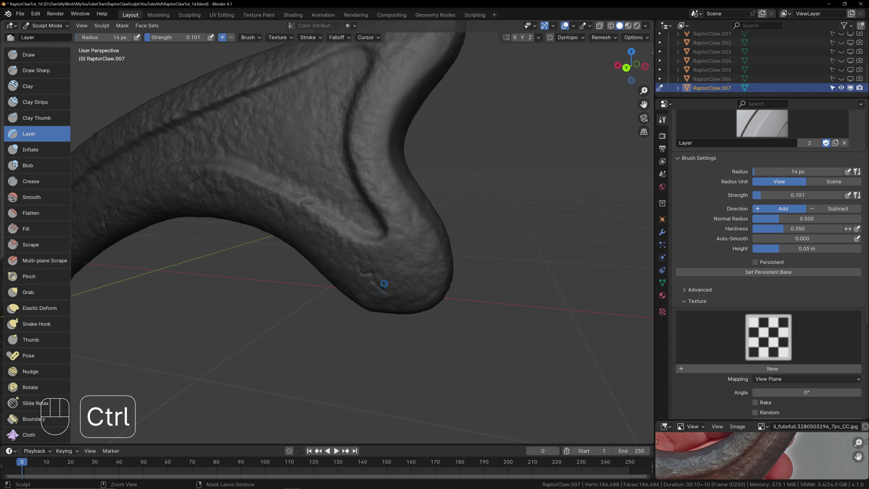
Step: Carve a small nick into the raised rim between the side groove and the base's rear face
shift+middle_drag(379, 275, 374, 269)
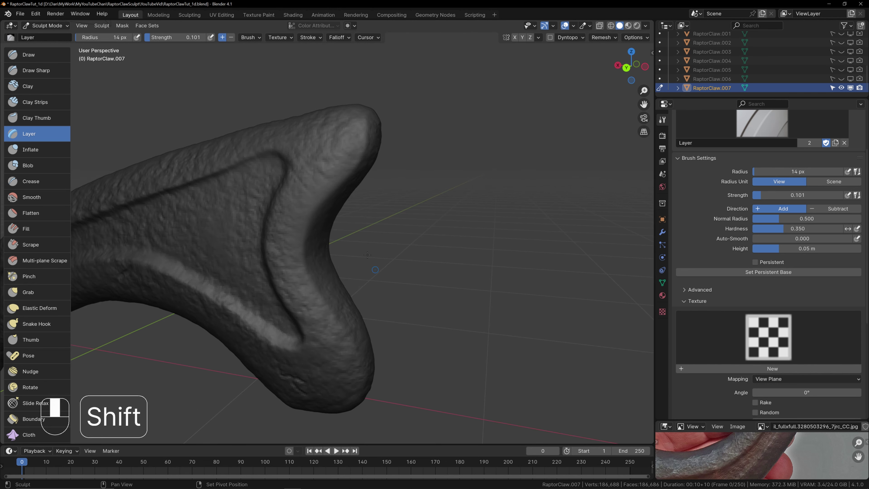
ctrl+drag(303, 206, 293, 218)
shift+middle_drag(324, 212, 321, 224)
middle_drag(320, 225, 313, 221)
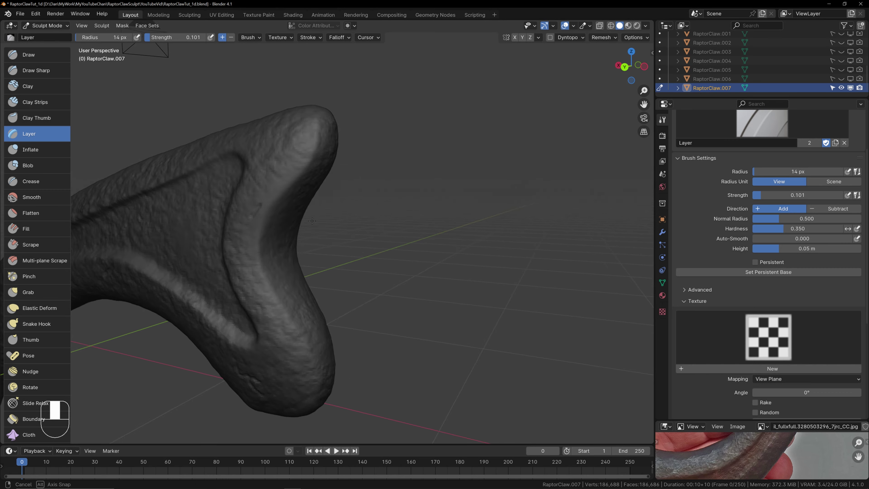
Step: Switch to the Draw brush with a 35 px radius and apply its speckled texture to the base's rear edge and lower knob
scroll(312, 221, up, 2)
shift+middle_drag(279, 172, 311, 213)
shift+middle_drag(402, 247, 404, 213)
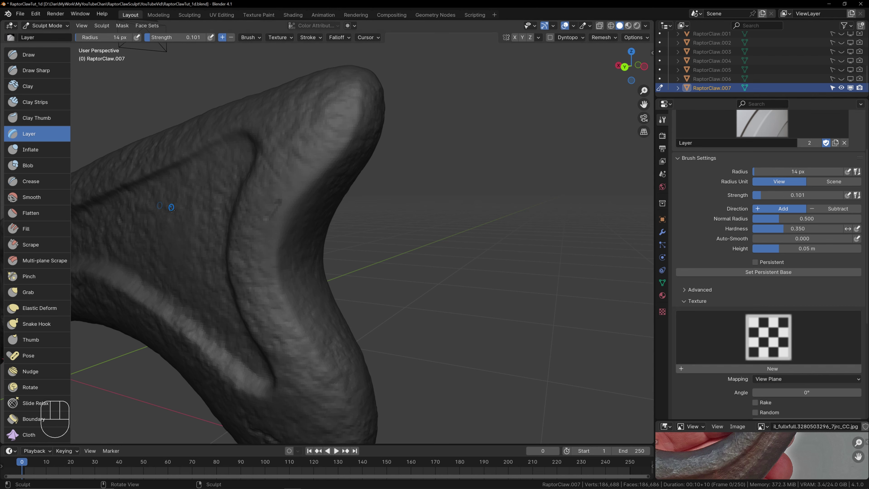
click(22, 52)
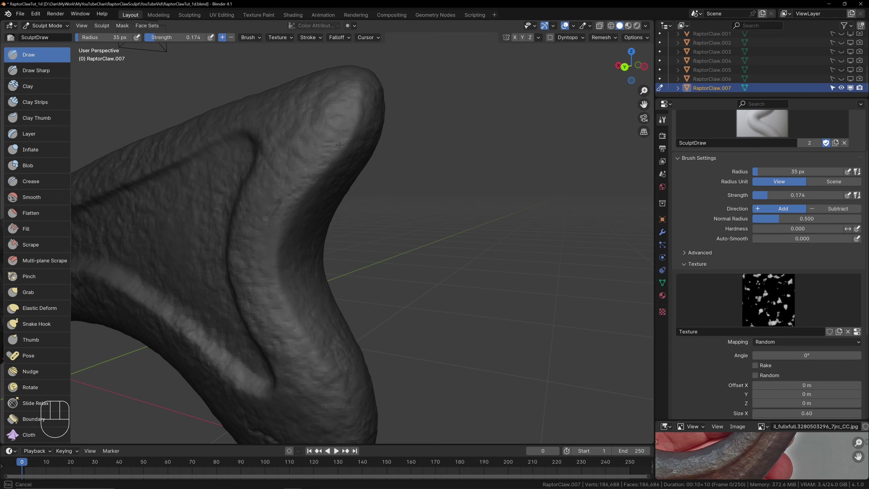
key(ctrl)
shift+middle_drag(334, 375, 380, 242)
drag(333, 236, 369, 216)
middle_drag(402, 242, 248, 225)
drag(221, 189, 249, 205)
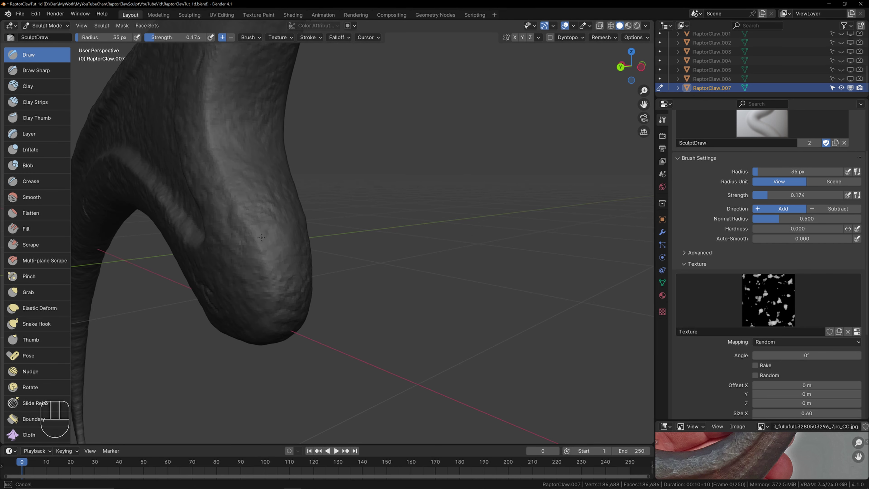
drag(290, 289, 294, 287)
Step: View the whole claw and enlarge the reference image area to show the photographed claw beside it
mouse_move(304, 268)
middle_down()
mouse_move(340, 270)
mouse_move(305, 256)
mouse_move(319, 250)
middle_up()
shift+middle_drag(298, 238, 375, 239)
scroll(425, 241, down, 5)
middle_drag(398, 272, 520, 332)
drag(739, 419, 739, 262)
middle_drag(766, 340, 779, 406)
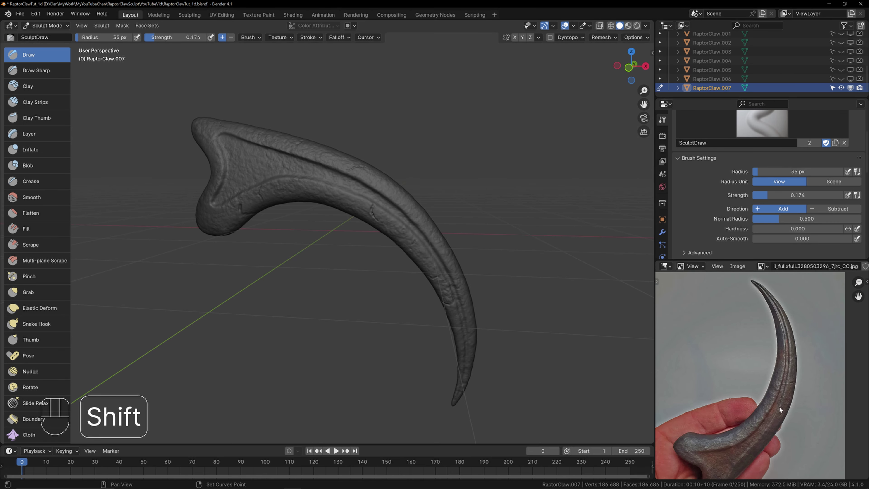
Step: Examine the cracks and surface texture on both sides of the claw against the reference photo
middle_drag(460, 327, 502, 269)
middle_drag(361, 243, 362, 267)
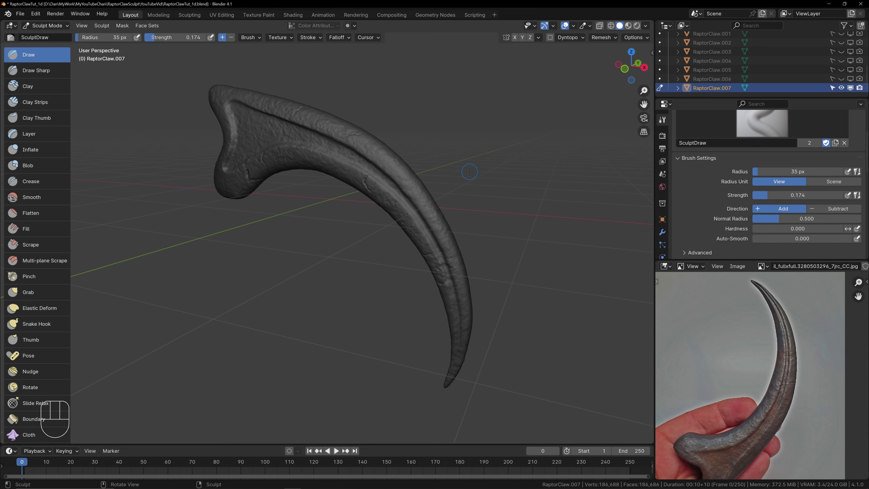
middle_drag(306, 238, 393, 243)
middle_drag(325, 262, 505, 272)
shift+middle_drag(373, 282, 397, 266)
scroll(429, 264, down, 1)
middle_drag(378, 265, 429, 255)
shift+middle_drag(386, 290, 436, 250)
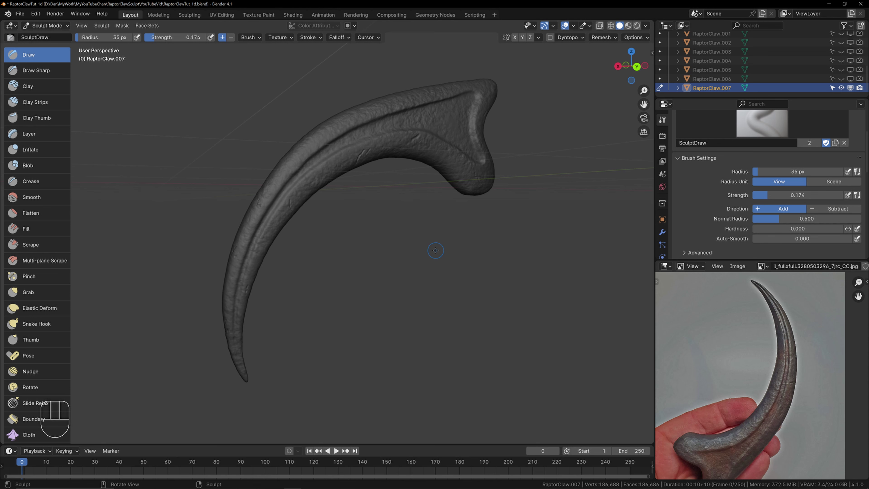